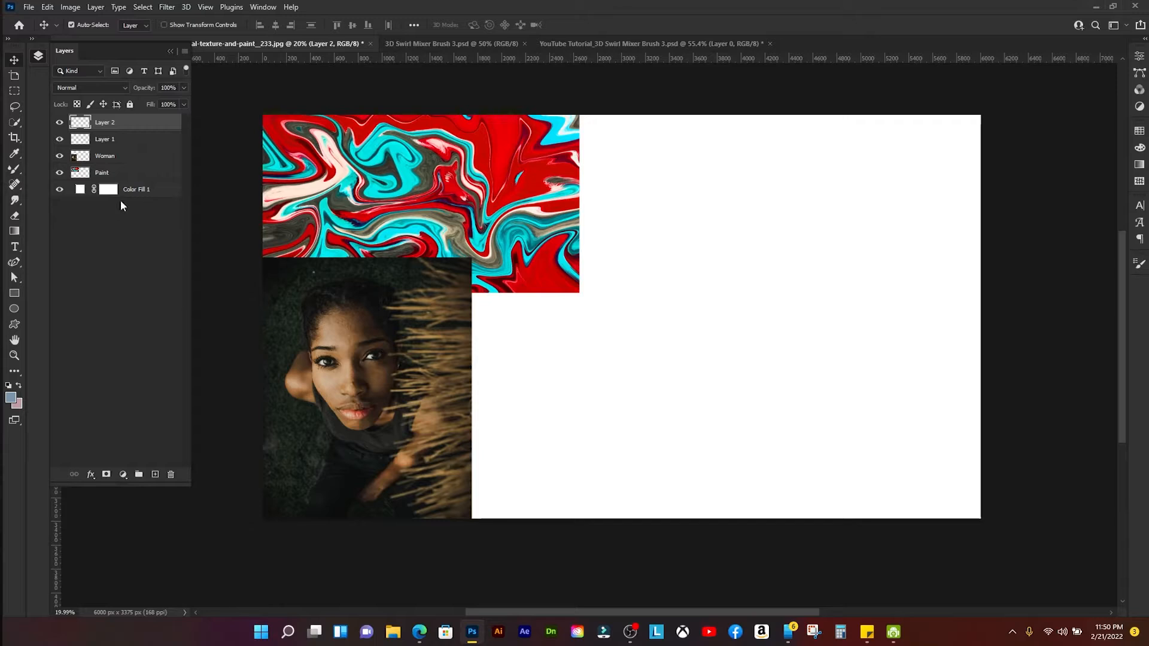
- Activate the Mixer Brush tool from the brush tool group
{"action": "key", "text": "b"}
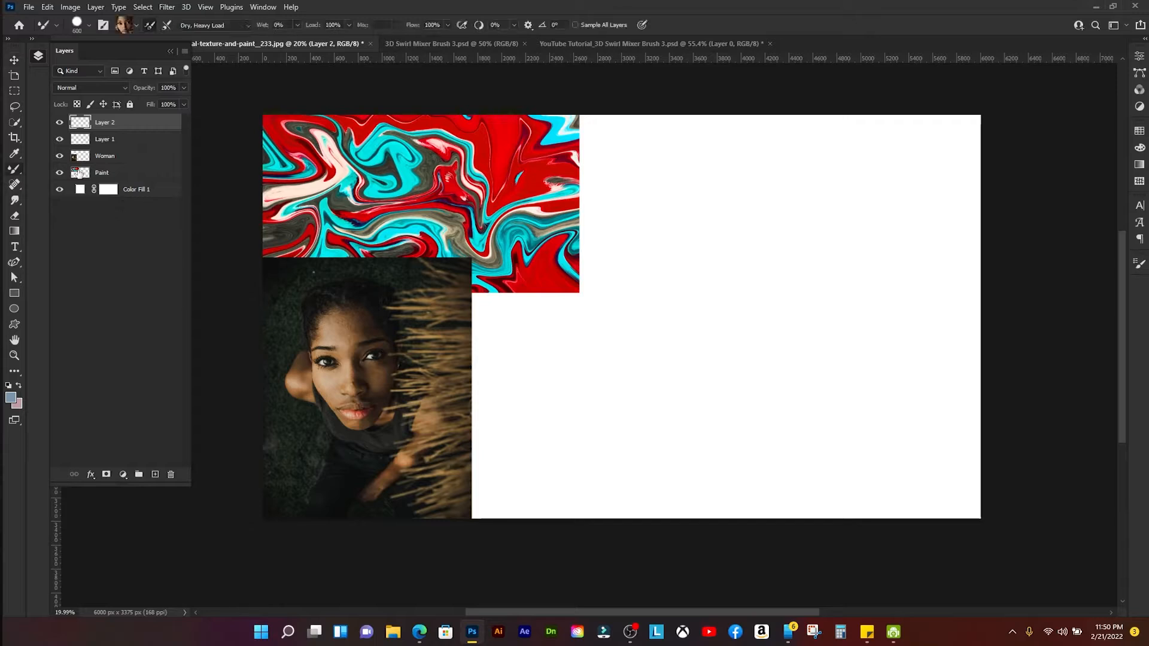
{"action": "right_click", "coordinate": [18, 171]}
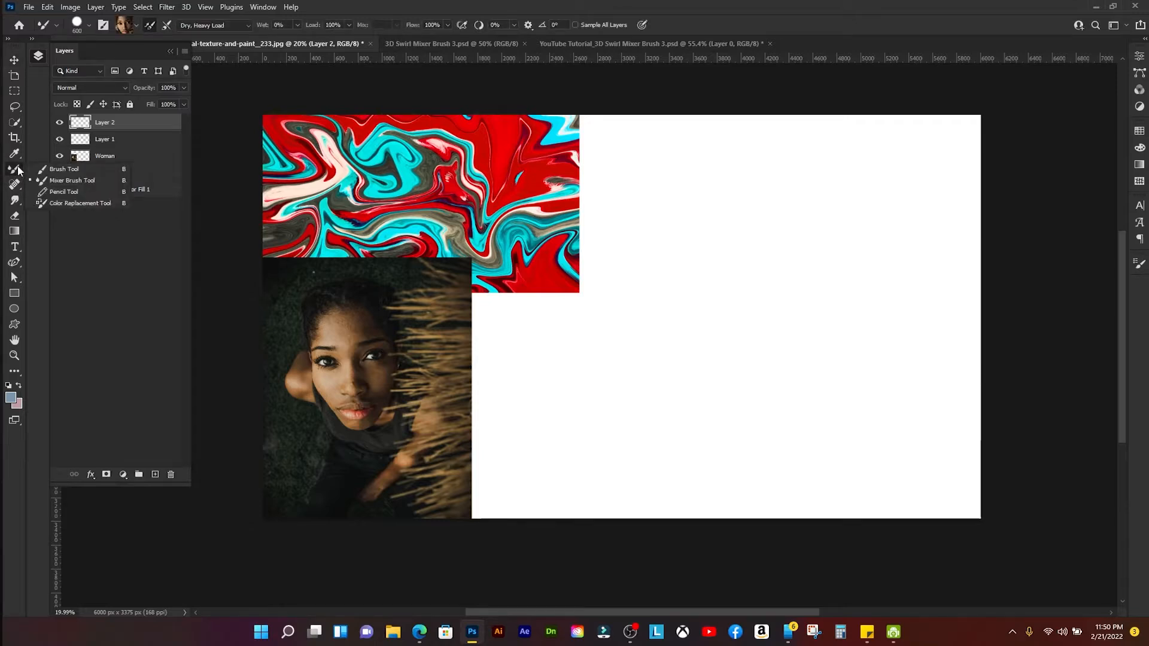
{"action": "left_click", "coordinate": [74, 179]}
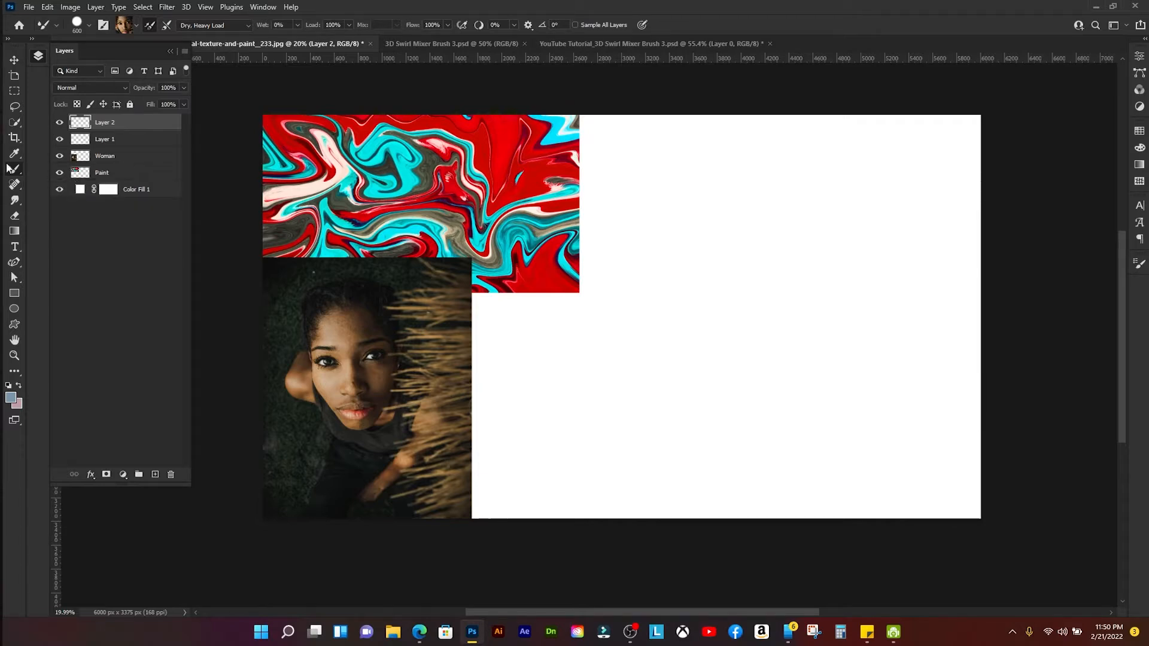
- Look through the toolbar customization lists to check where the Mixer Brush Tool is placed
{"action": "left_click", "coordinate": [15, 372]}
{"action": "left_click", "coordinate": [76, 303]}
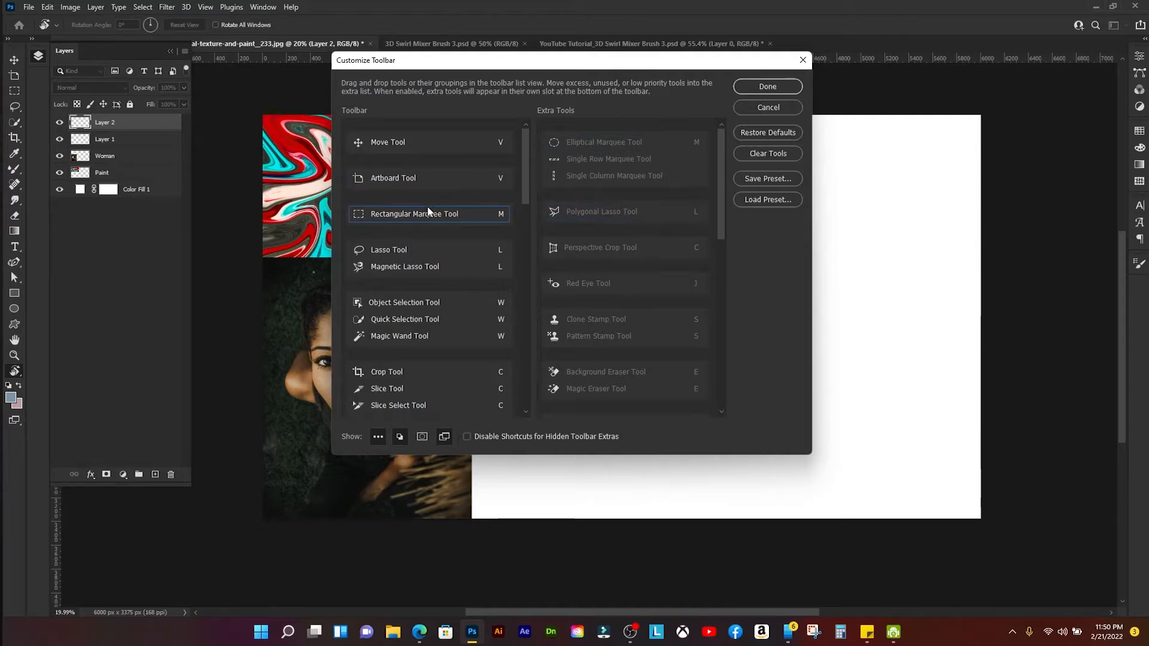
{"action": "scroll", "coordinate": [412, 195], "scroll_direction": "down", "scroll_amount": 3}
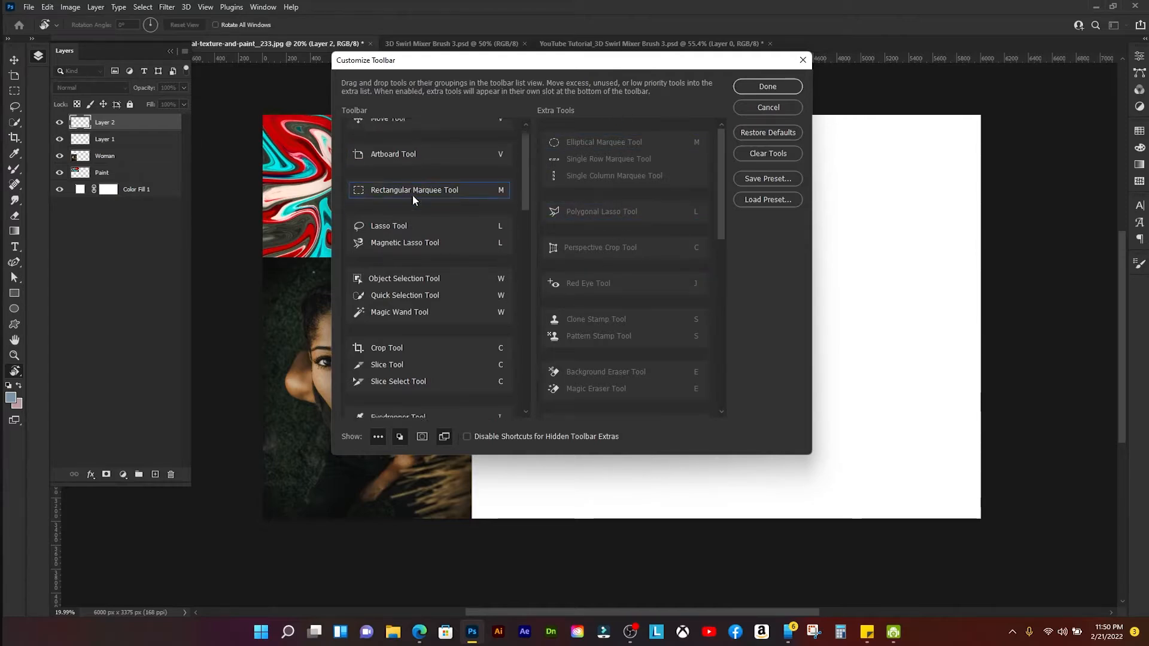
{"action": "scroll", "coordinate": [423, 149], "scroll_direction": "down", "scroll_amount": 5}
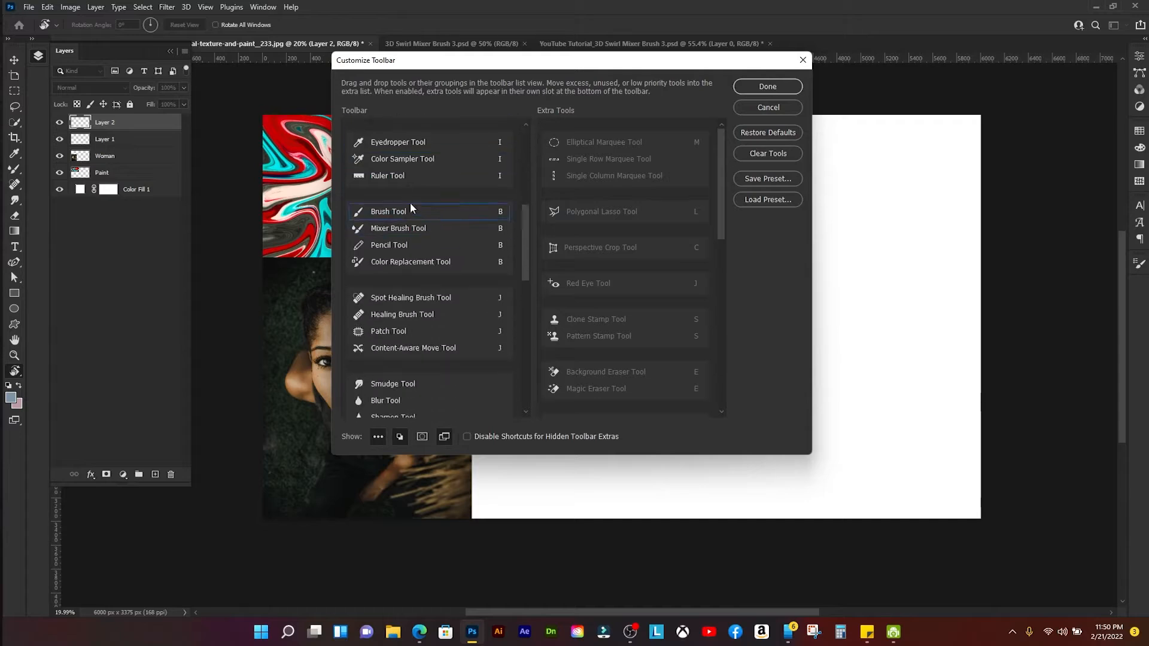
{"action": "scroll", "coordinate": [606, 164], "scroll_direction": "down", "scroll_amount": 2}
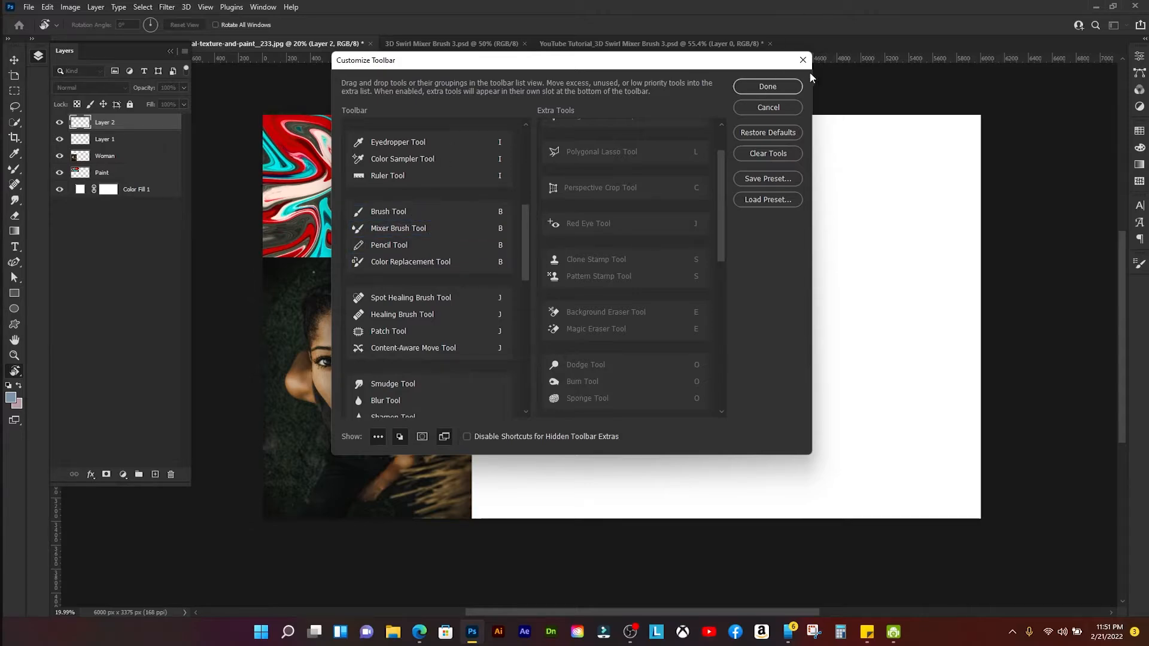
{"action": "left_click", "coordinate": [766, 87]}
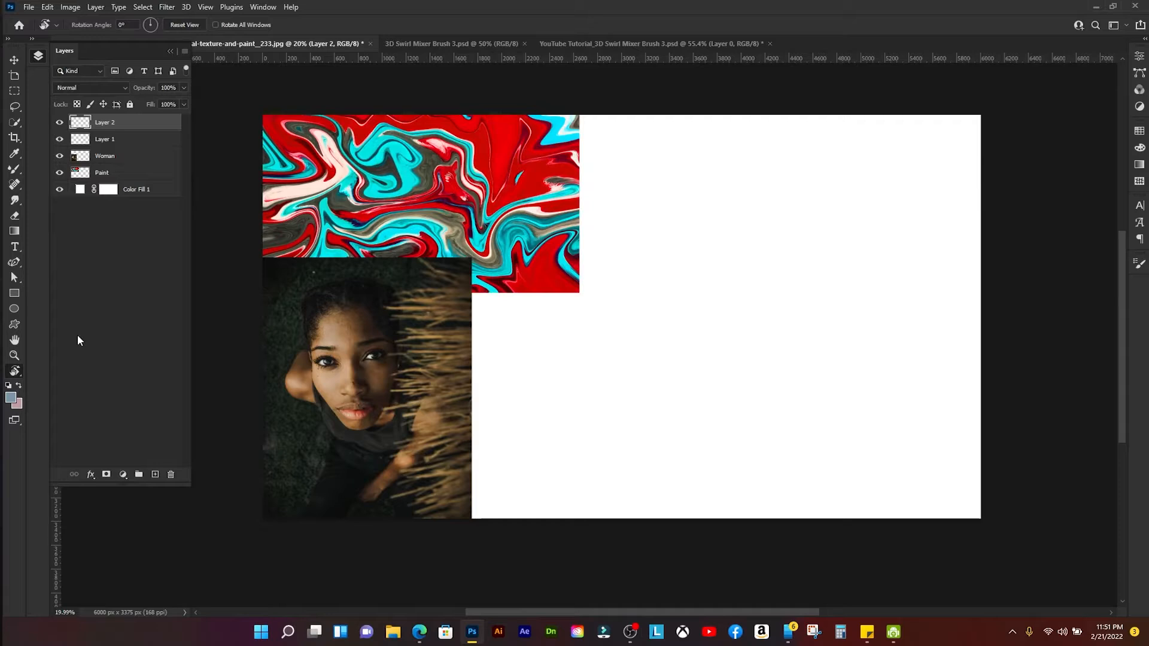
- Load the Mixer Brush with a sample of the swirl artwork on the Paint layer
{"action": "left_click", "coordinate": [14, 168]}
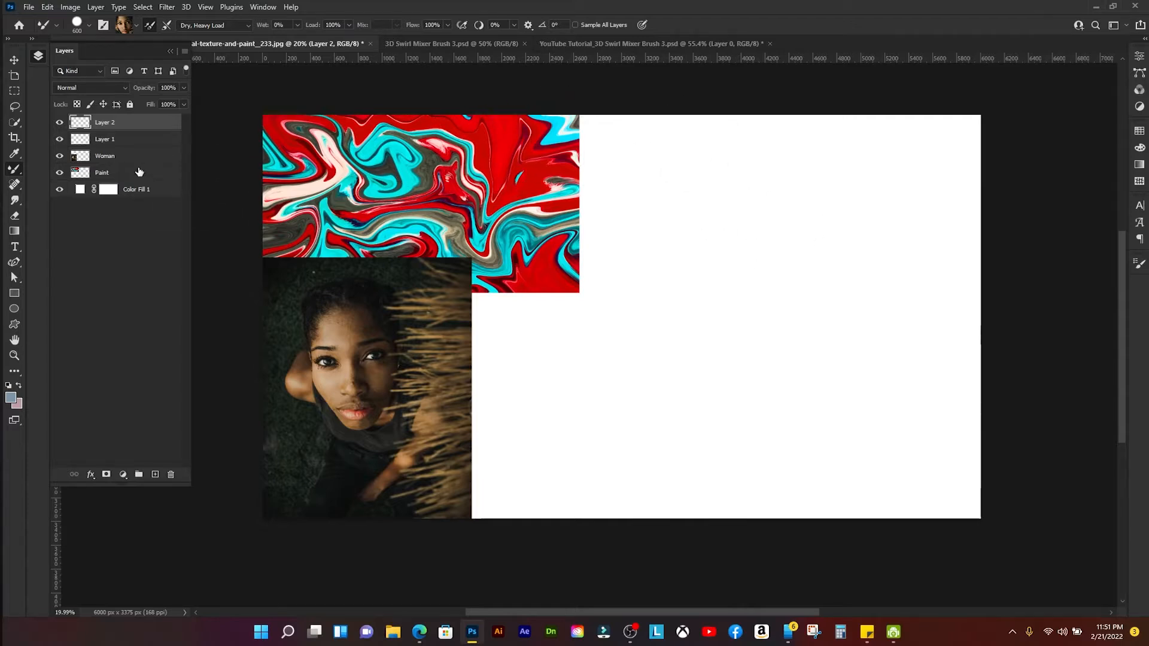
{"action": "left_click", "coordinate": [138, 172]}
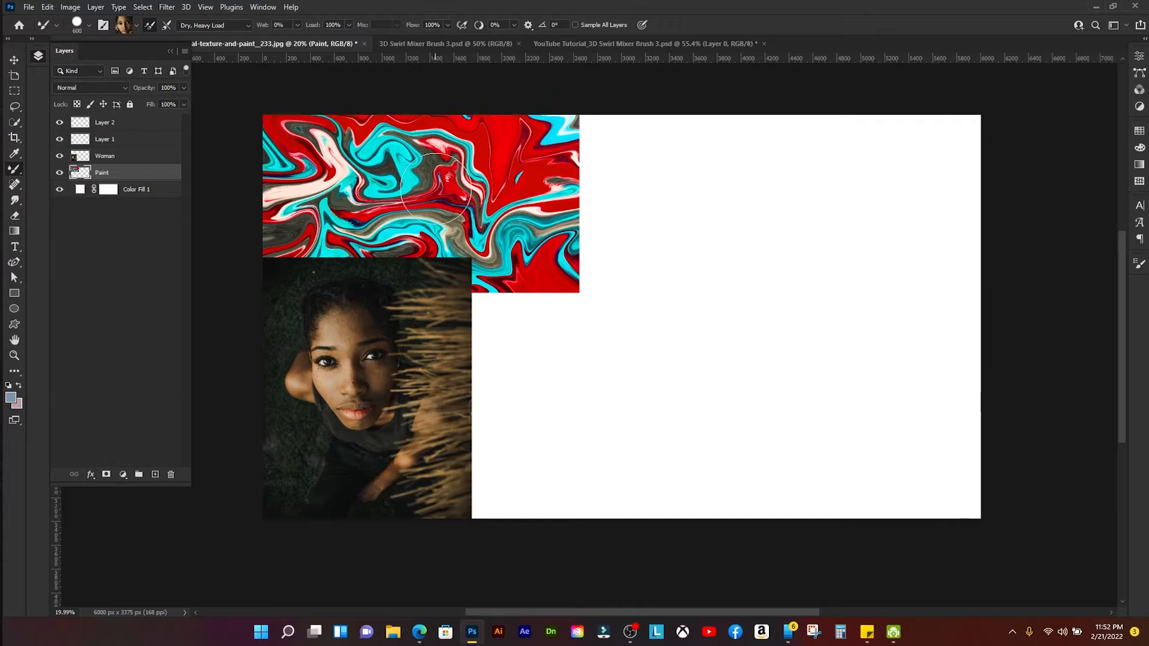
{"action": "left_click", "coordinate": [390, 175], "text": "alt"}
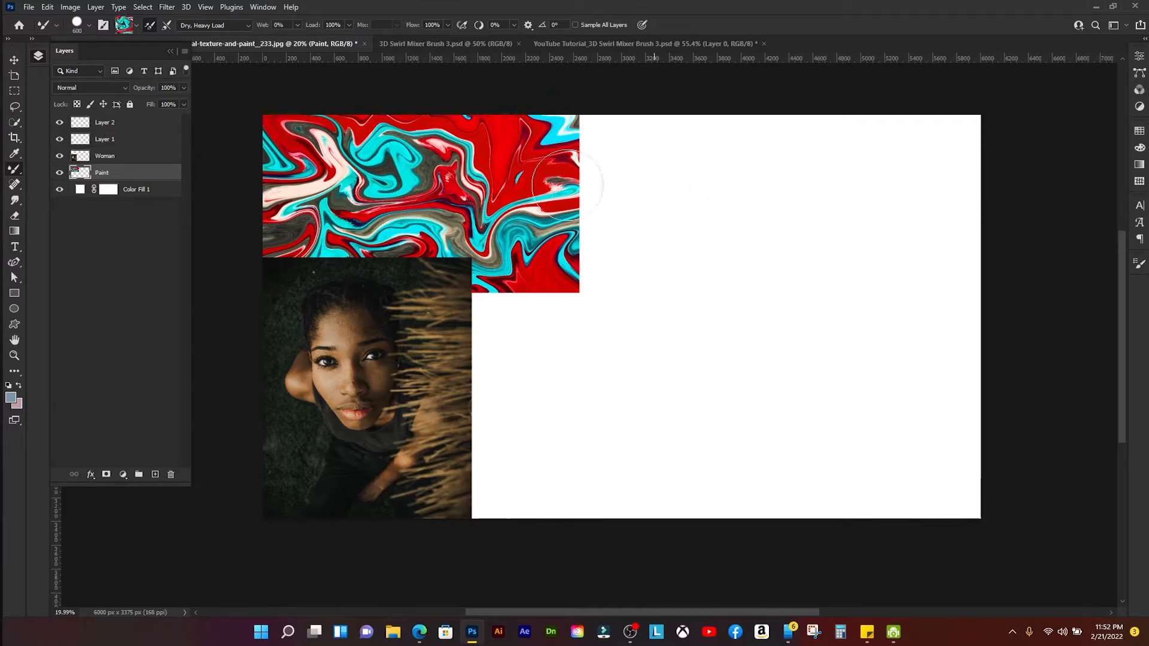
- Paint a long curving tube with the sampled swirl colours on Layer 1, across the blank white area
{"action": "left_click", "coordinate": [147, 142]}
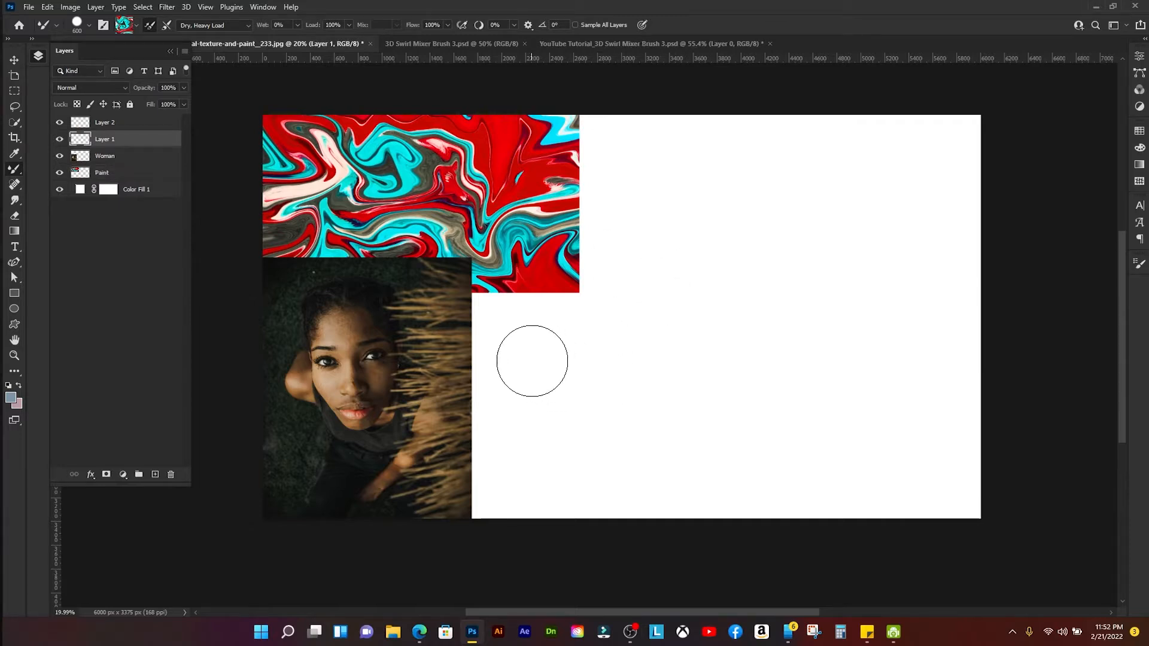
{"action": "mouse_move", "coordinate": [532, 361]}
{"action": "left_mouse_down"}
{"action": "mouse_move", "coordinate": [649, 351]}
{"action": "mouse_move", "coordinate": [664, 302]}
{"action": "left_mouse_up"}
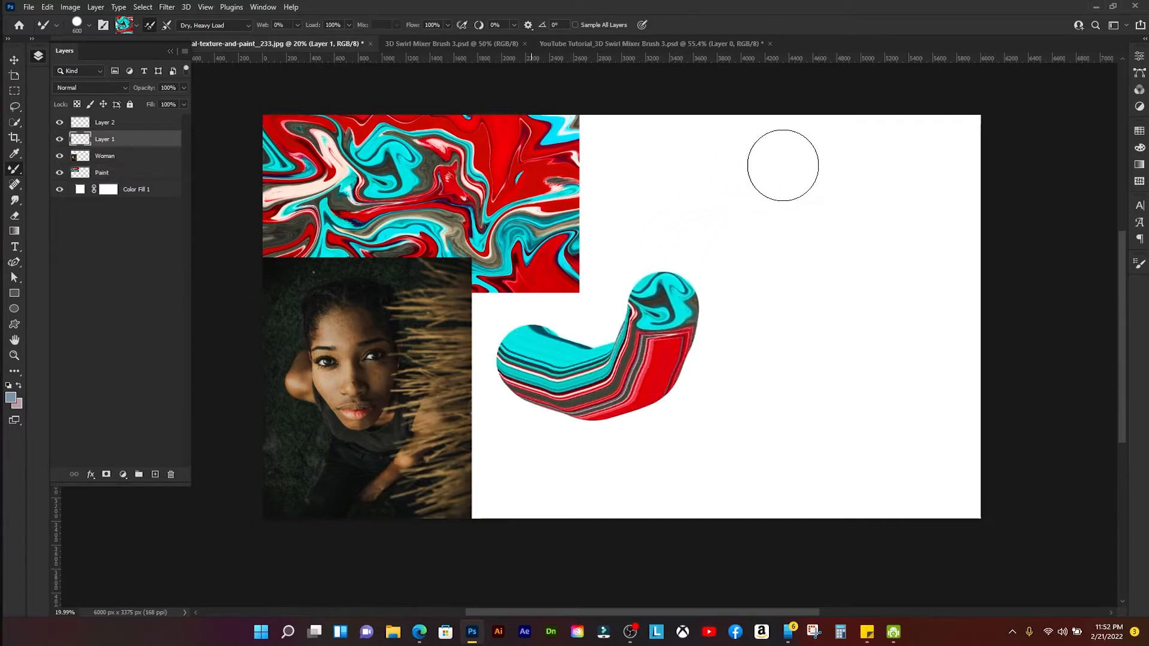
{"action": "mouse_move", "coordinate": [782, 165]}
{"action": "left_mouse_down"}
{"action": "mouse_move", "coordinate": [875, 188]}
{"action": "mouse_move", "coordinate": [933, 267]}
{"action": "mouse_move", "coordinate": [932, 364]}
{"action": "mouse_move", "coordinate": [827, 379]}
{"action": "mouse_move", "coordinate": [767, 354]}
{"action": "left_mouse_up"}
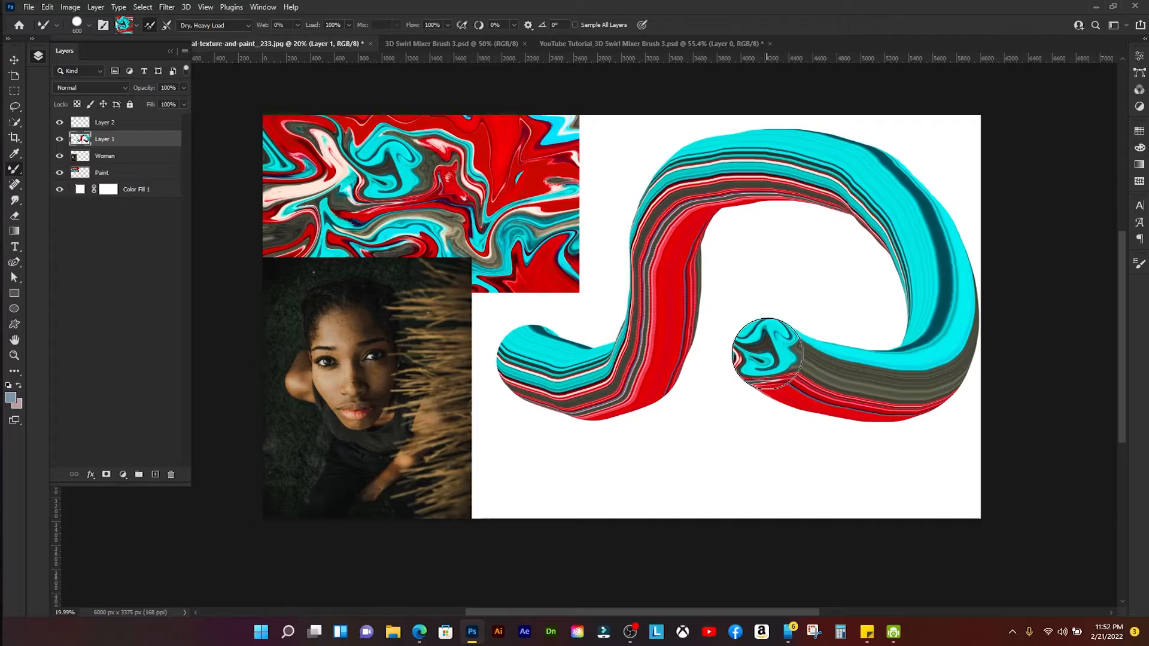
{"action": "left_click", "coordinate": [171, 52]}
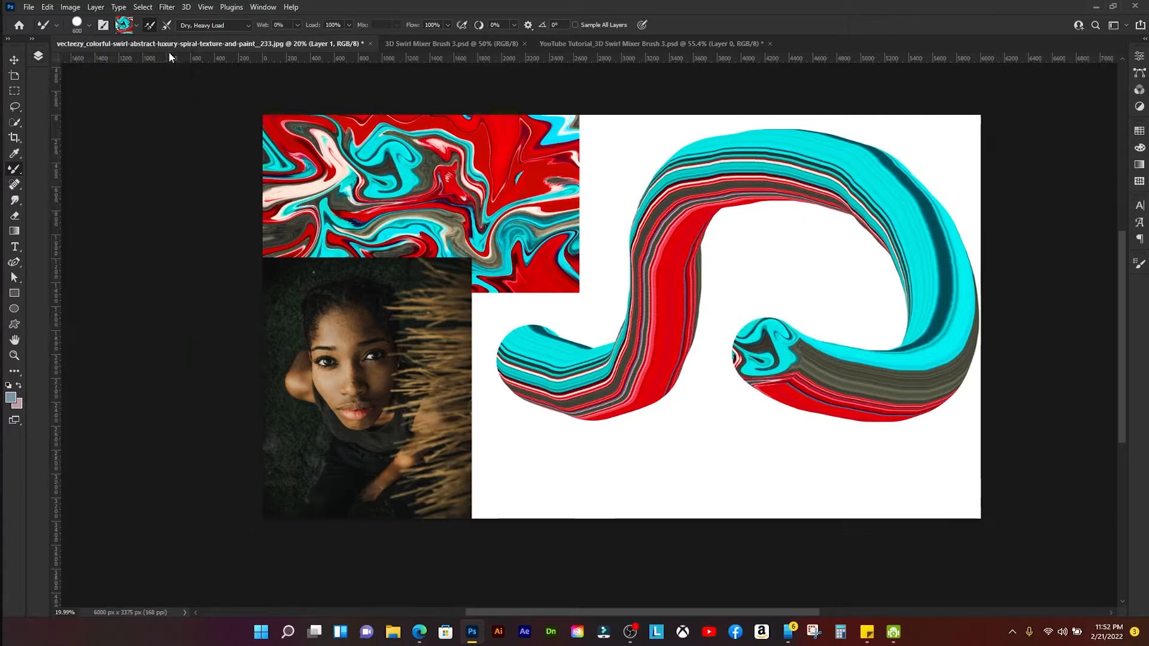
- Resize the image to 1920 × 1080 pixels and fit it to the view
{"action": "left_click", "coordinate": [70, 7]}
{"action": "left_click", "coordinate": [152, 97]}
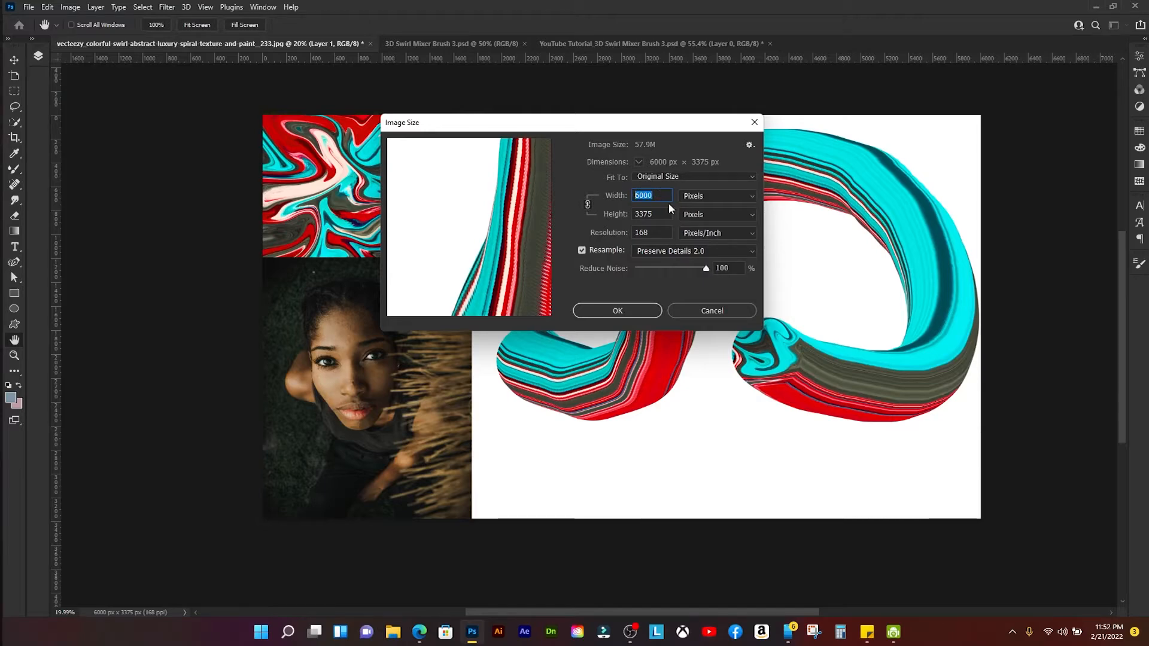
{"action": "type", "text": "1920"}
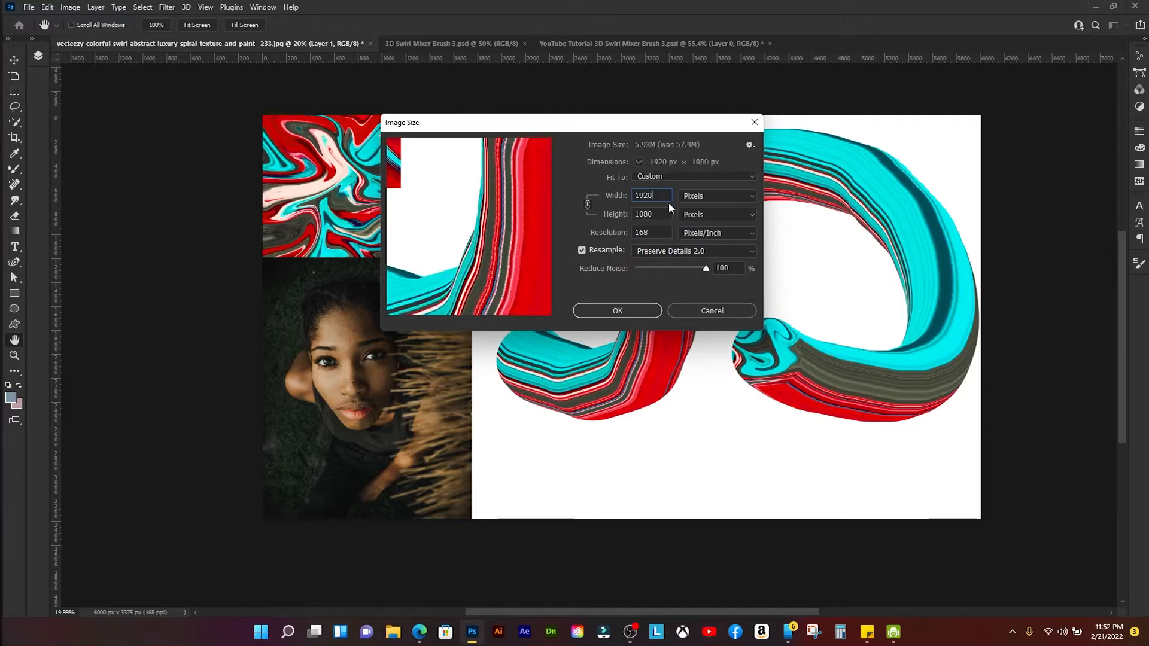
{"action": "left_click", "coordinate": [617, 310]}
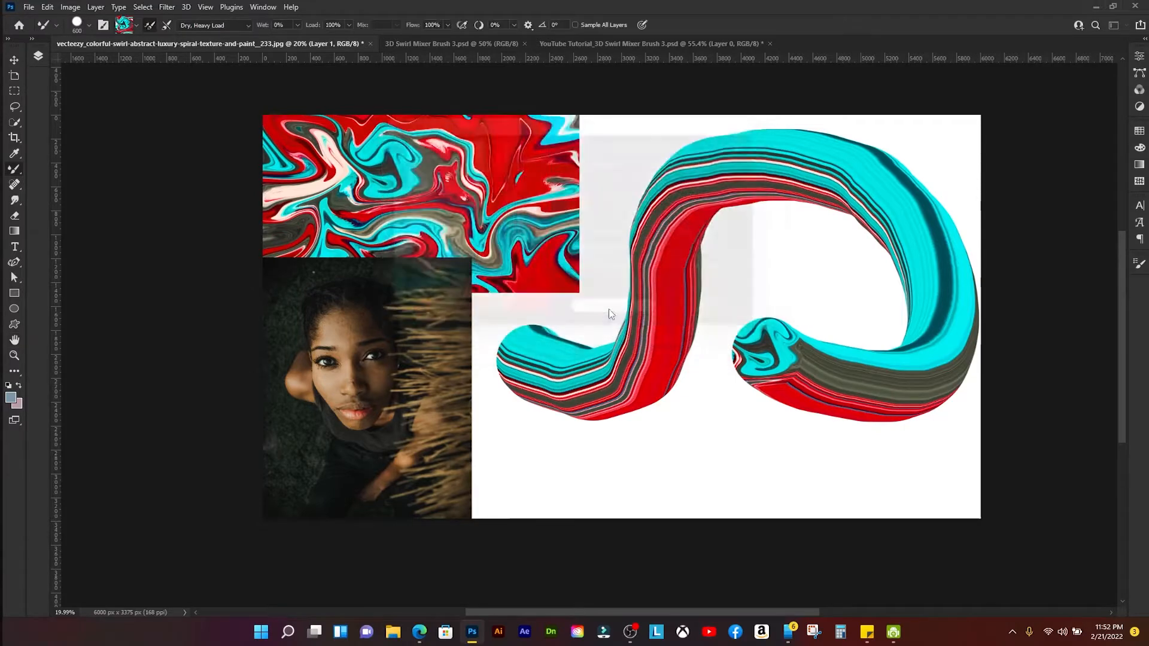
{"action": "key", "text": "ctrl+0"}
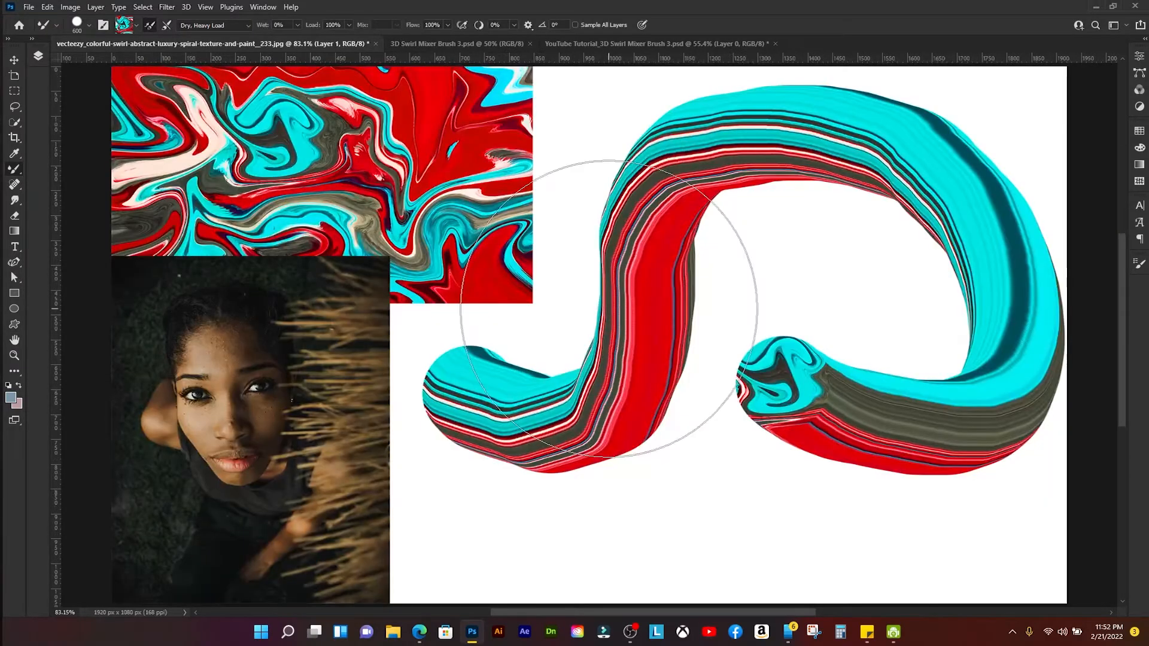
{"action": "scroll", "coordinate": [577, 256], "scroll_direction": "down", "scroll_amount": 2}
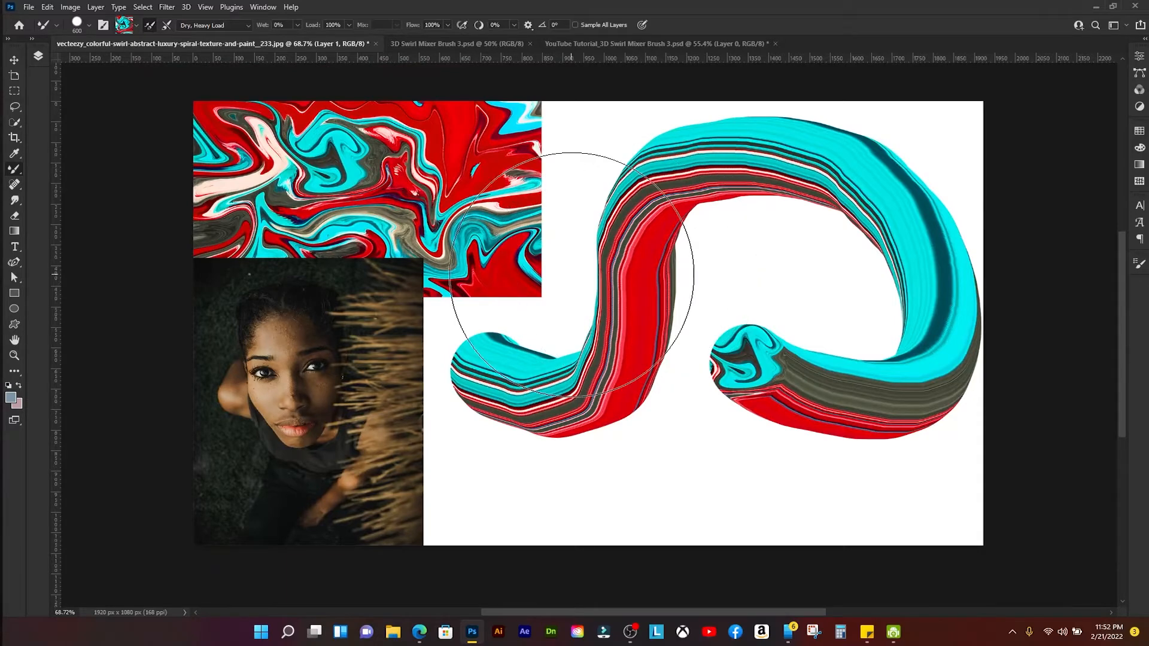
- Reduce the Mixer Brush size to 125 px
{"action": "key", "text": "bracketleft"}
{"action": "key", "text": "bracketleft"}
{"action": "key", "text": "bracketleft"}
{"action": "key", "text": "bracketleft"}
{"action": "key", "text": "bracketleft"}
{"action": "key", "text": "bracketleft"}
{"action": "key", "text": "bracketleft"}
{"action": "key", "text": "bracketleft"}
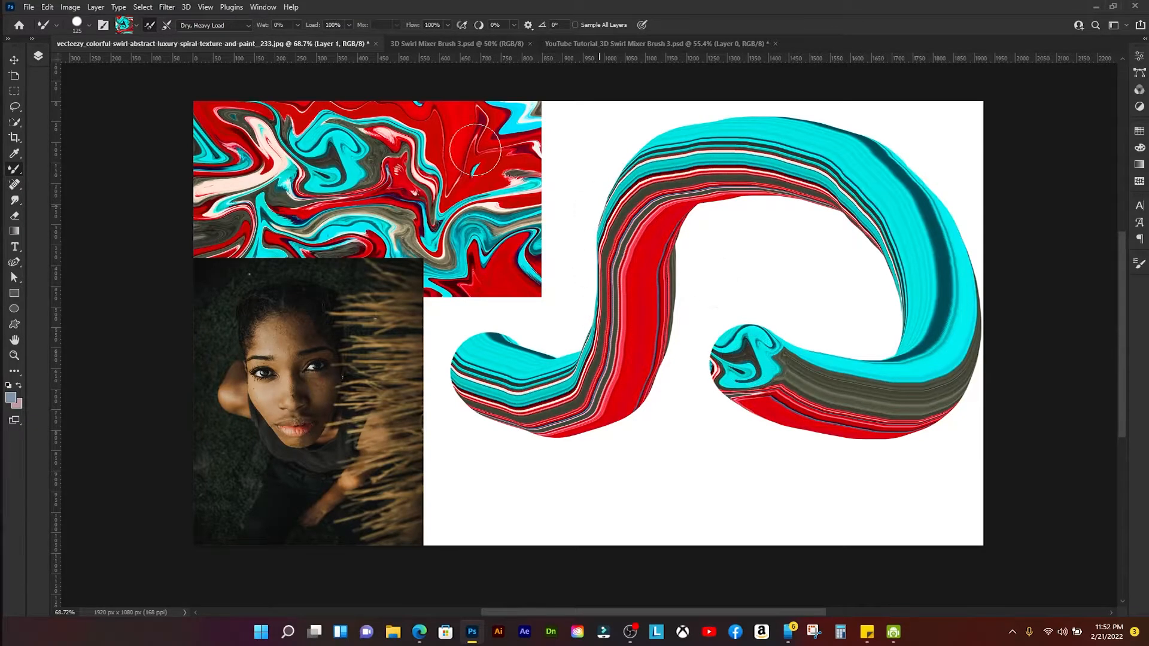
{"action": "left_click", "coordinate": [136, 27]}
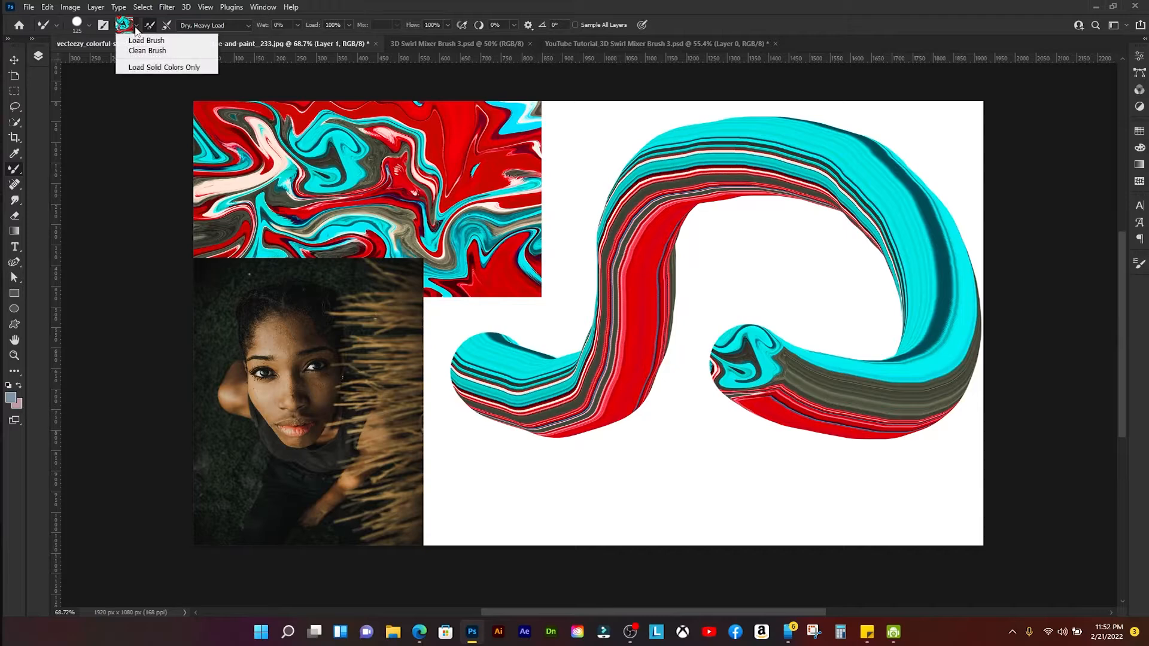
{"action": "left_click", "coordinate": [180, 40]}
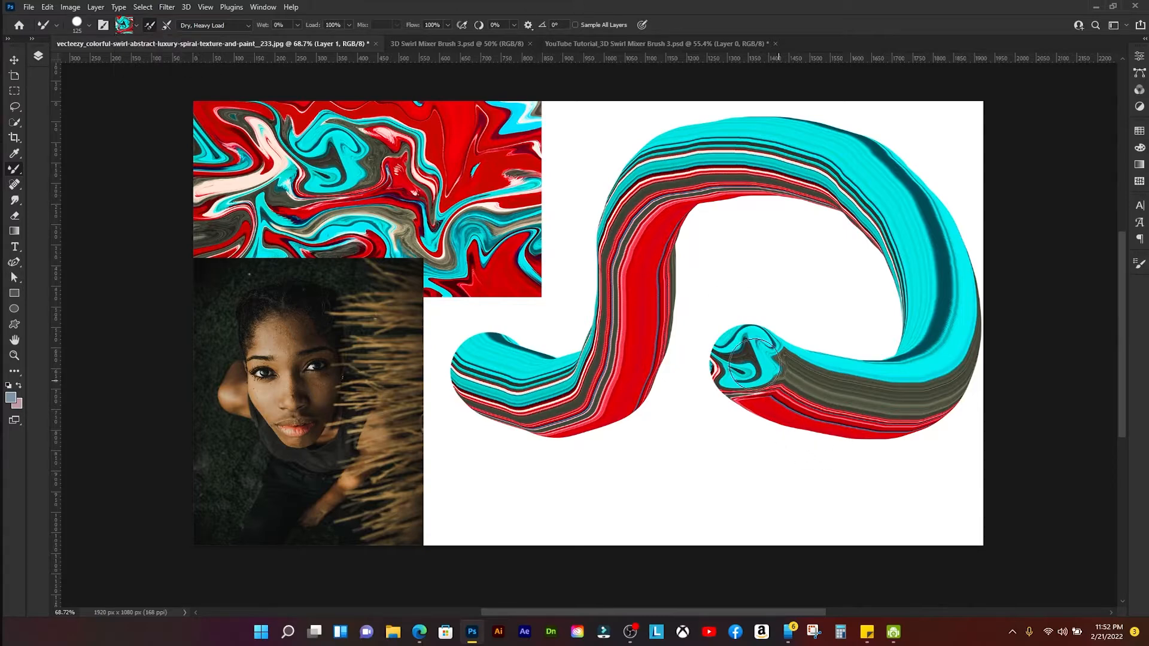
{"action": "mouse_move", "coordinate": [751, 366]}
{"action": "left_mouse_down"}
{"action": "mouse_move", "coordinate": [771, 341]}
{"action": "mouse_move", "coordinate": [733, 359]}
{"action": "mouse_move", "coordinate": [747, 355]}
{"action": "left_mouse_up"}
{"action": "mouse_move", "coordinate": [341, 191]}
{"action": "left_mouse_down"}
{"action": "mouse_move", "coordinate": [350, 165]}
{"action": "mouse_move", "coordinate": [336, 175]}
{"action": "mouse_move", "coordinate": [335, 154]}
{"action": "mouse_move", "coordinate": [310, 157]}
{"action": "mouse_move", "coordinate": [338, 122]}
{"action": "mouse_move", "coordinate": [320, 127]}
{"action": "mouse_move", "coordinate": [357, 127]}
{"action": "mouse_move", "coordinate": [313, 132]}
{"action": "mouse_move", "coordinate": [344, 131]}
{"action": "mouse_move", "coordinate": [337, 124]}
{"action": "mouse_move", "coordinate": [310, 162]}
{"action": "mouse_move", "coordinate": [341, 151]}
{"action": "mouse_move", "coordinate": [324, 169]}
{"action": "mouse_move", "coordinate": [353, 142]}
{"action": "mouse_move", "coordinate": [312, 164]}
{"action": "left_mouse_up"}
{"action": "mouse_move", "coordinate": [750, 353]}
{"action": "left_mouse_down"}
{"action": "mouse_move", "coordinate": [737, 349]}
{"action": "mouse_move", "coordinate": [740, 381]}
{"action": "mouse_move", "coordinate": [735, 363]}
{"action": "mouse_move", "coordinate": [767, 366]}
{"action": "mouse_move", "coordinate": [757, 355]}
{"action": "left_mouse_up"}
{"action": "mouse_move", "coordinate": [532, 376]}
{"action": "left_mouse_down"}
{"action": "mouse_move", "coordinate": [576, 389]}
{"action": "mouse_move", "coordinate": [622, 366]}
{"action": "mouse_move", "coordinate": [639, 335]}
{"action": "left_mouse_up"}
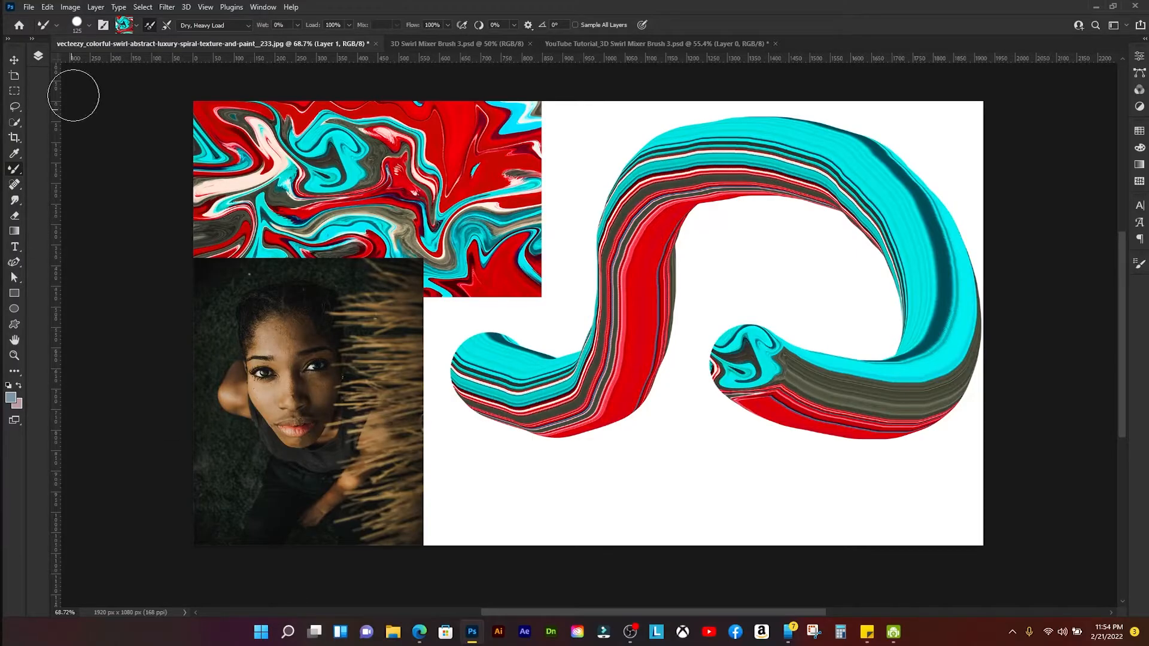
- Hide Layer 1 and make the Woman layer active
{"action": "left_click", "coordinate": [38, 55]}
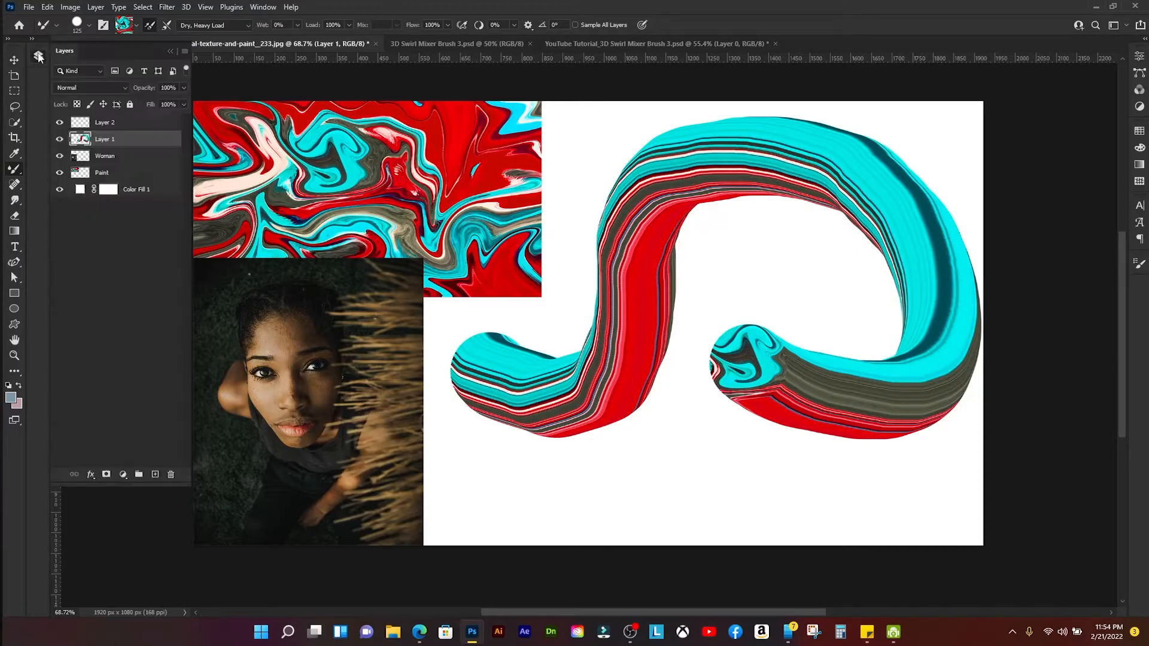
{"action": "left_click", "coordinate": [59, 140]}
{"action": "left_click", "coordinate": [129, 158]}
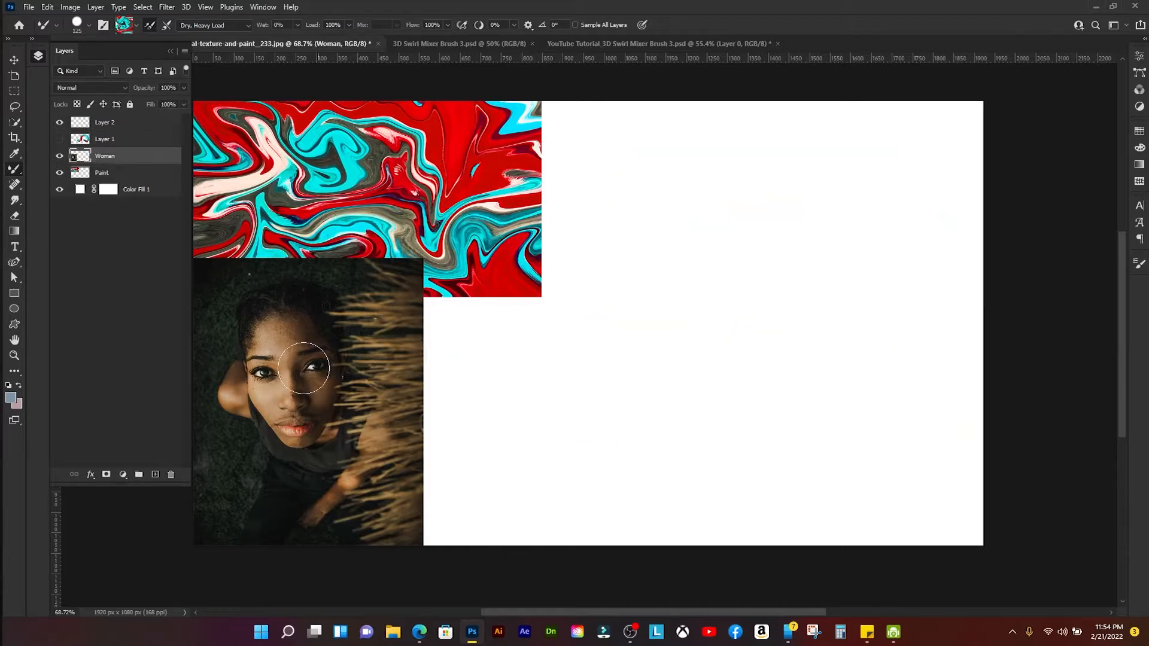
- Enlarge the Mixer Brush to 250 px and load it with a sample of the woman's face
{"action": "key", "text": "bracketright"}
{"action": "key", "text": "bracketright"}
{"action": "key", "text": "bracketright"}
{"action": "key", "text": "bracketright"}
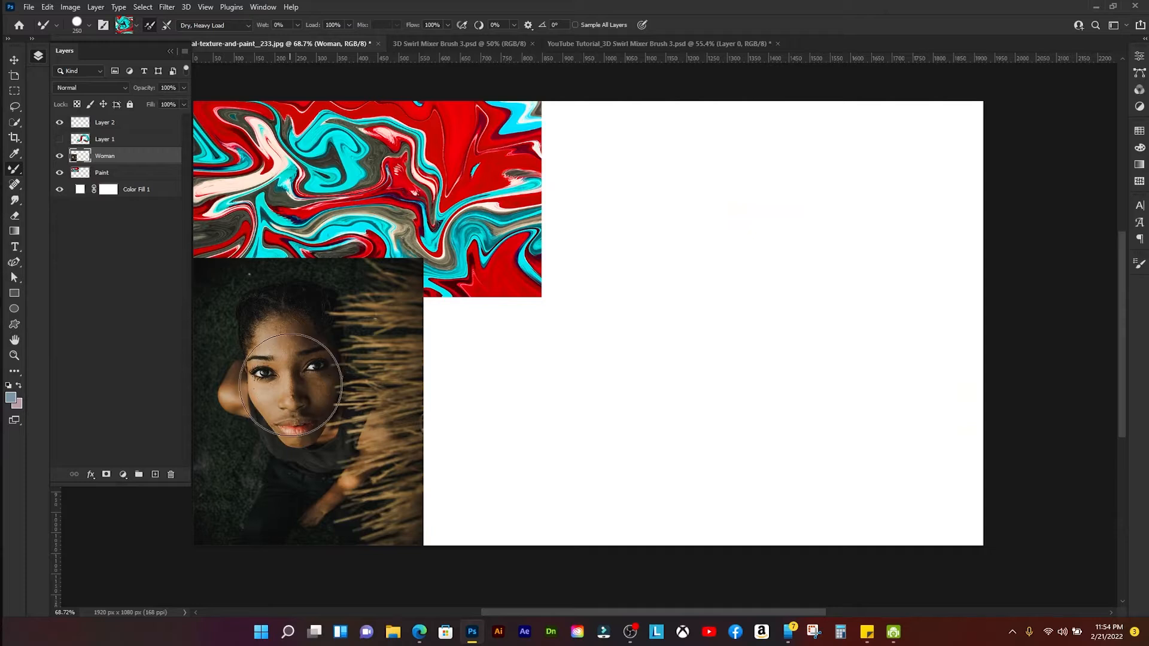
{"action": "key", "text": "space"}
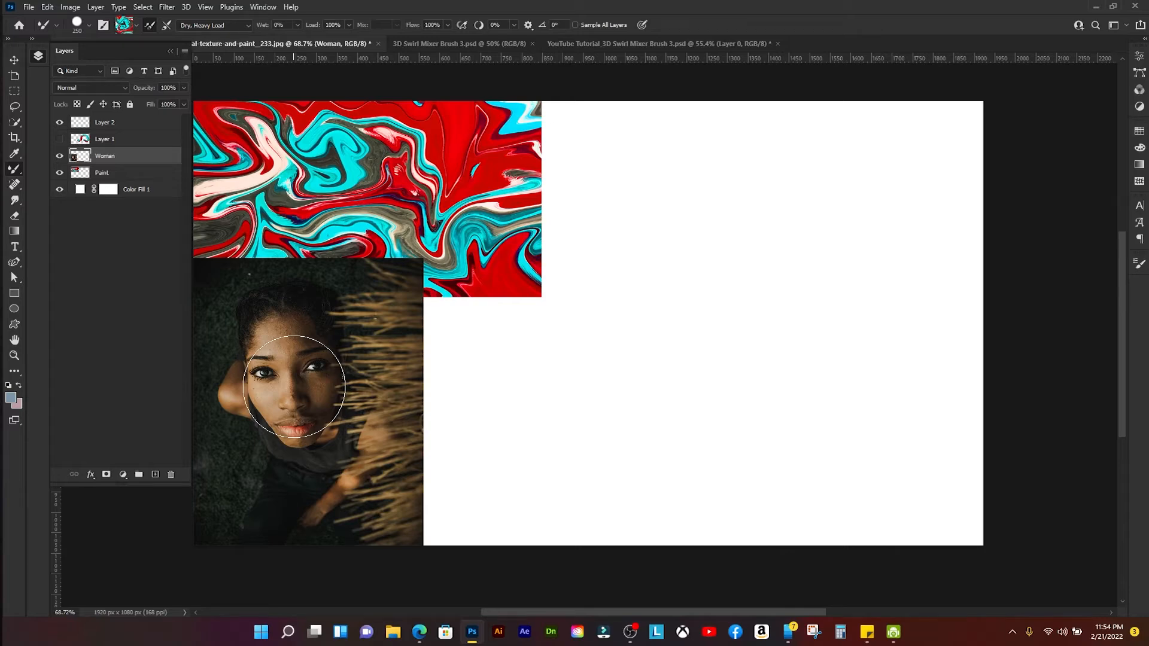
{"action": "left_click", "coordinate": [294, 387], "text": "alt"}
- Paint an S-shaped tube with the sampled face on Layer 2, across the white area beside the photo
{"action": "left_click", "coordinate": [158, 125]}
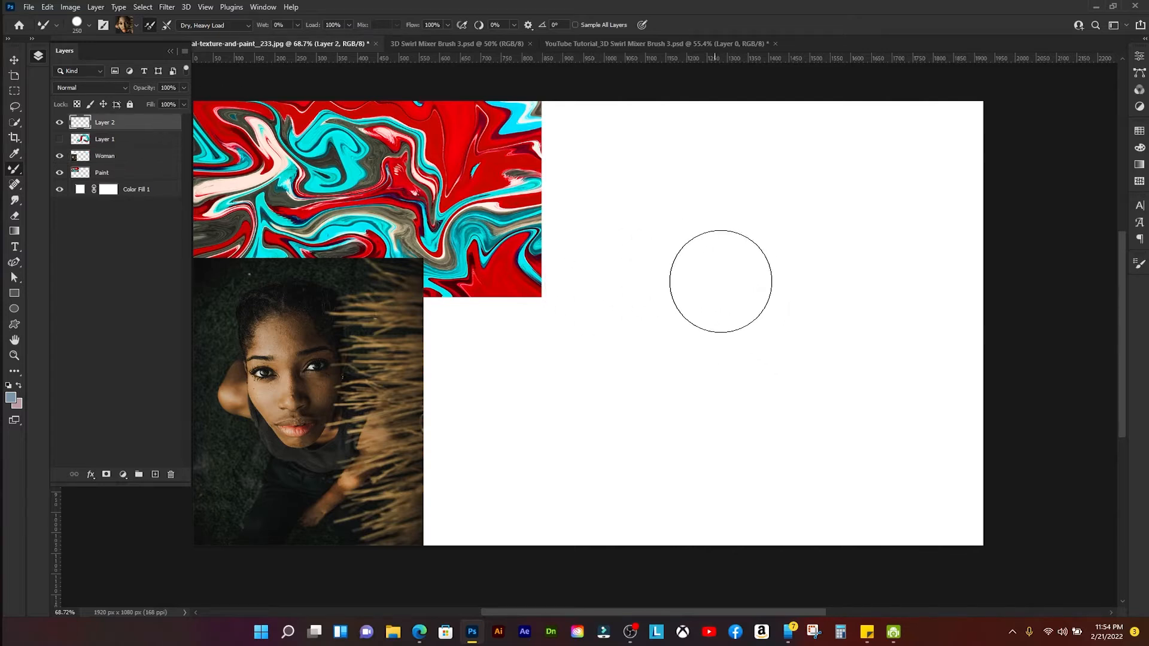
{"action": "mouse_move", "coordinate": [503, 387]}
{"action": "left_mouse_down"}
{"action": "mouse_move", "coordinate": [611, 427]}
{"action": "mouse_move", "coordinate": [676, 375]}
{"action": "mouse_move", "coordinate": [618, 269]}
{"action": "mouse_move", "coordinate": [601, 191]}
{"action": "mouse_move", "coordinate": [673, 181]}
{"action": "mouse_move", "coordinate": [744, 233]}
{"action": "mouse_move", "coordinate": [781, 299]}
{"action": "left_mouse_up"}
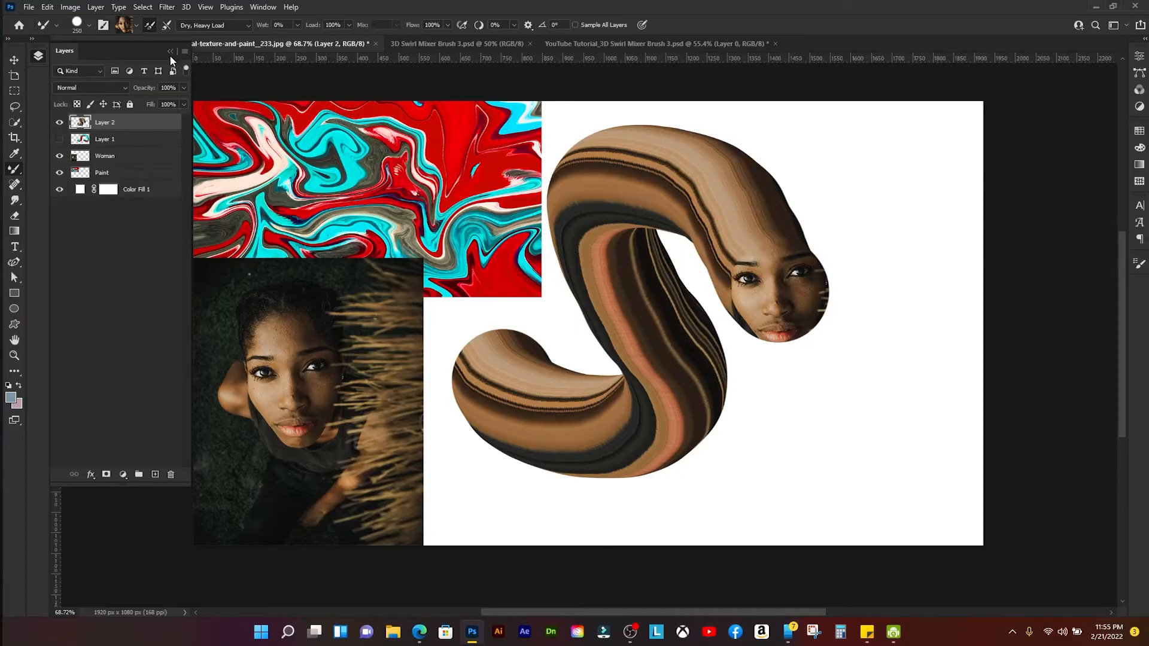
{"action": "left_click", "coordinate": [170, 52]}
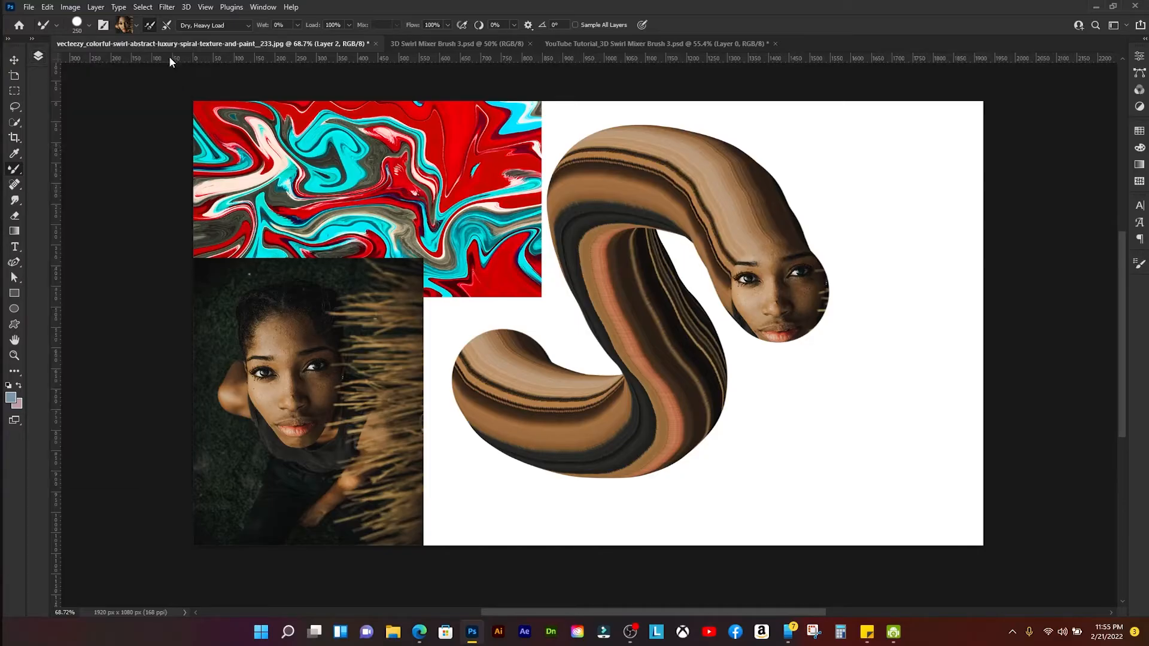
- Switch to the 3D Swirl Mixer Brush 3.psd document and examine its finished artwork and layer structure
{"action": "left_click", "coordinate": [435, 44]}
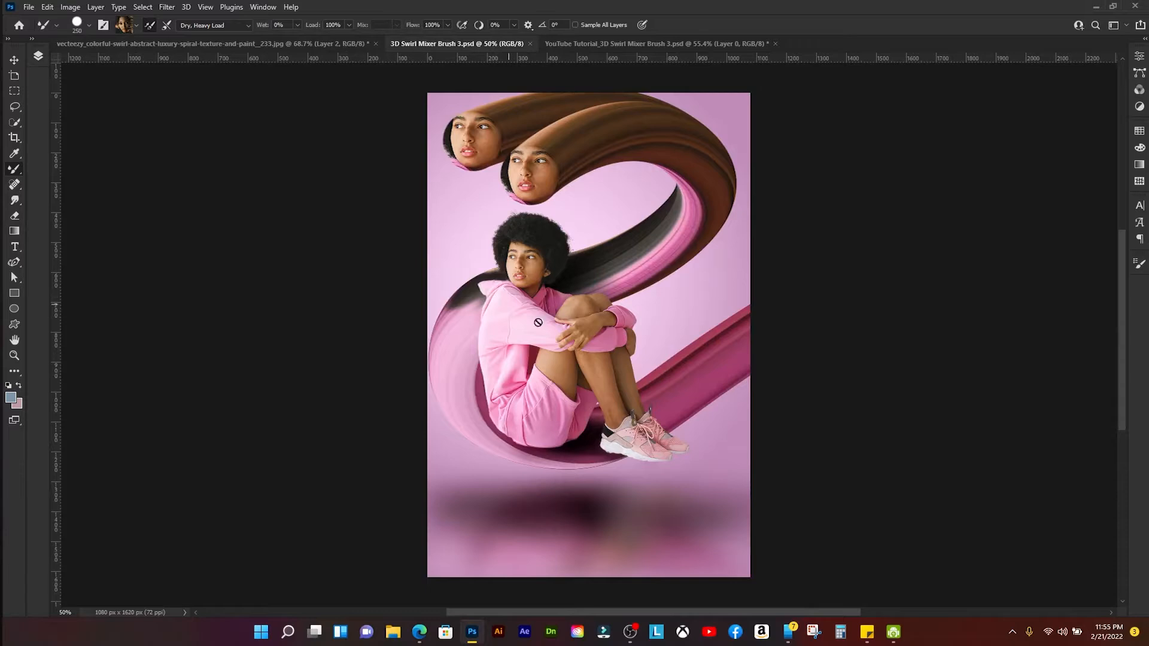
{"action": "key", "text": "v"}
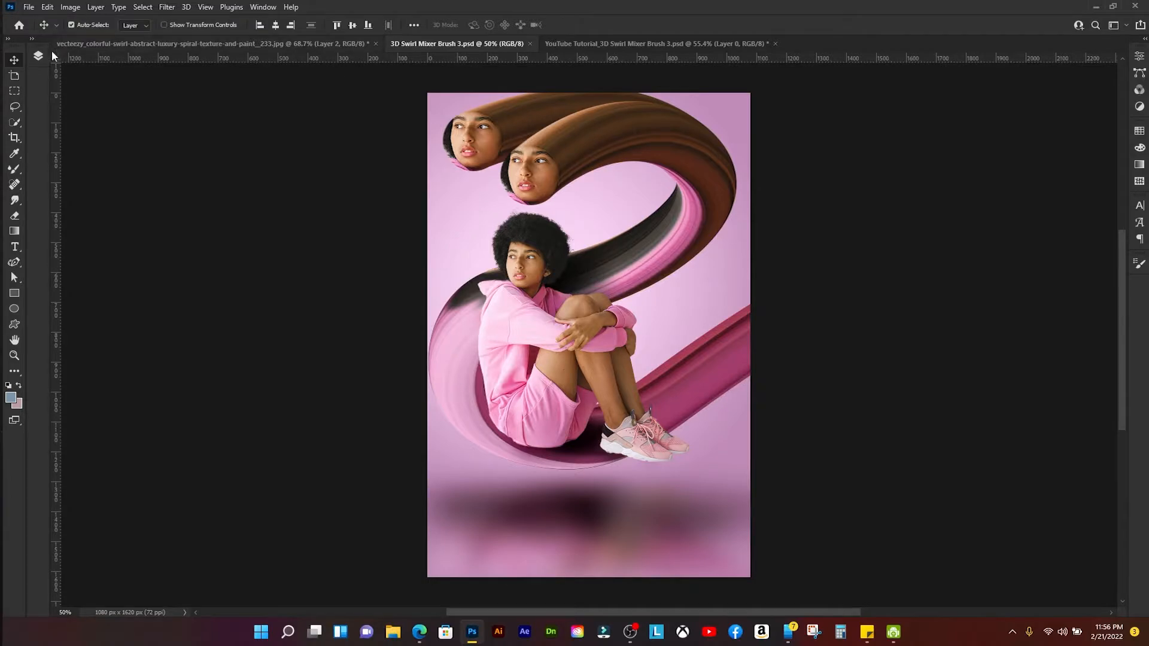
{"action": "left_click", "coordinate": [40, 55]}
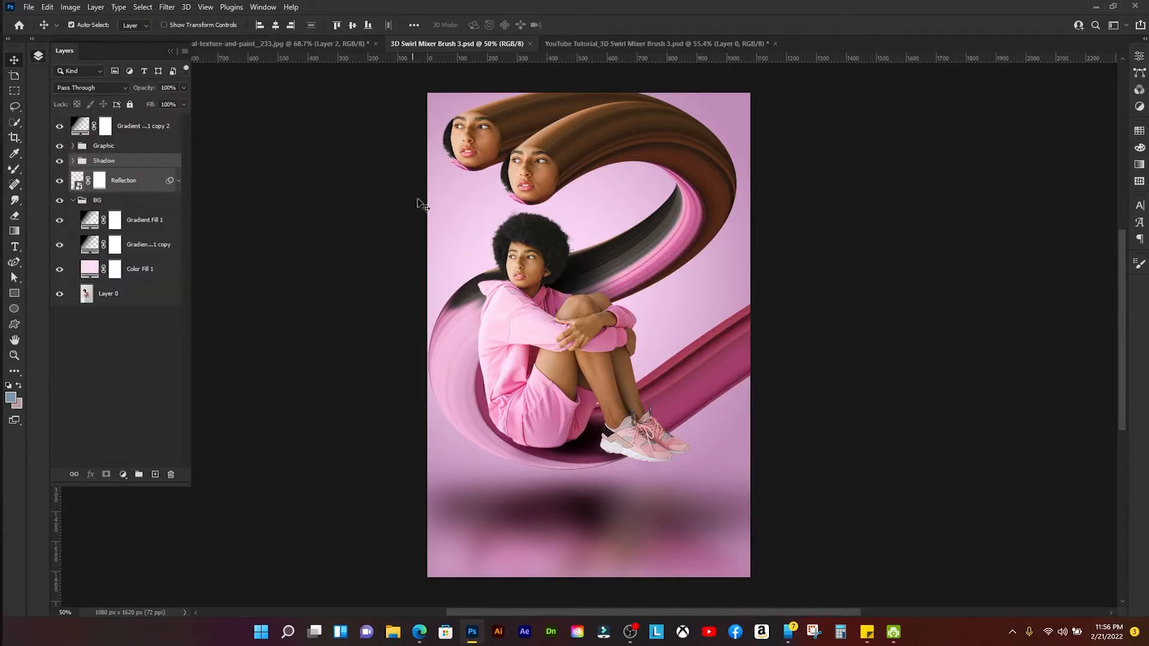
{"action": "left_click", "coordinate": [170, 53]}
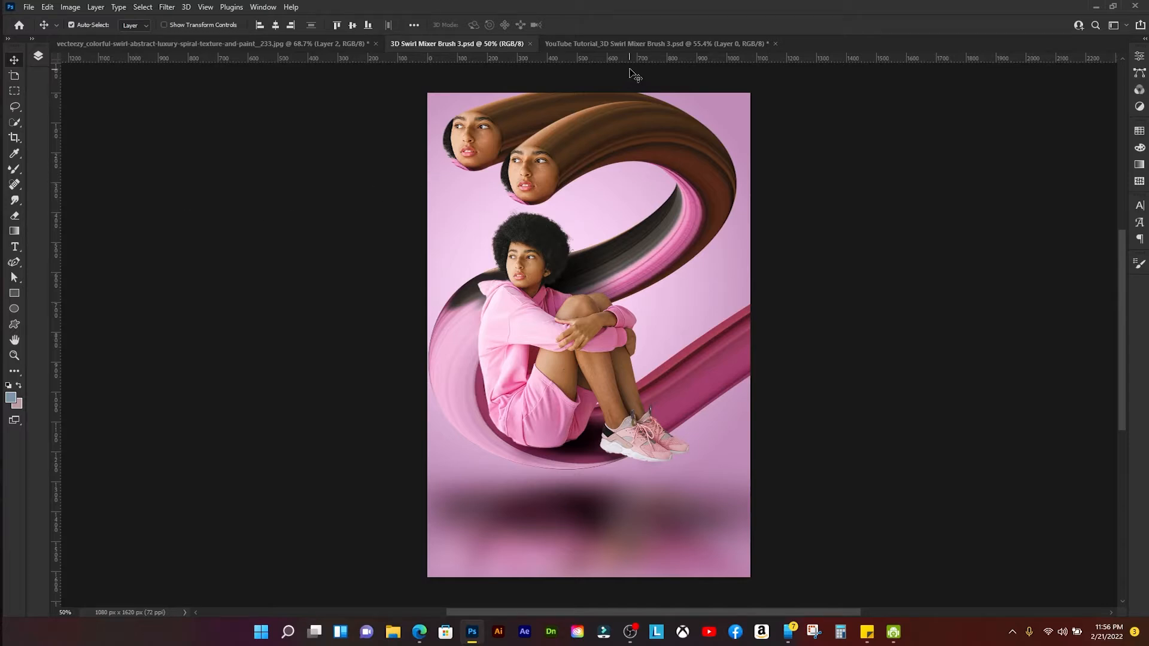
- Switch to the YouTube Tutorial_3D Swirl Mixer Brush 3.psd document and select the seated woman with Select Subject
{"action": "left_click", "coordinate": [618, 46]}
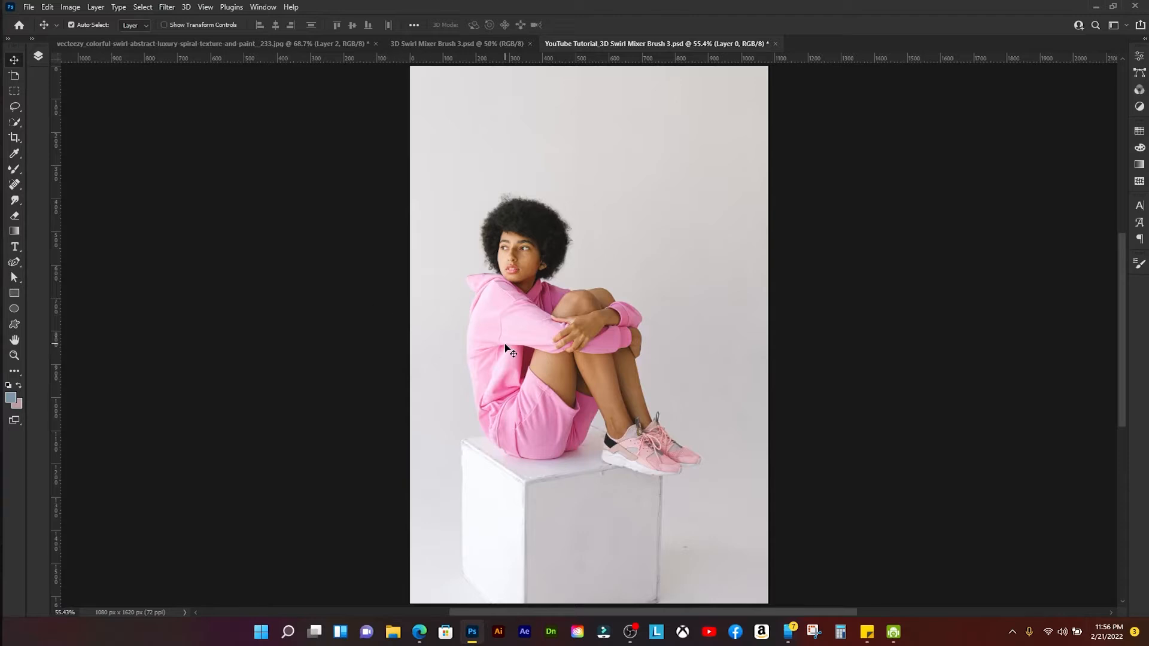
{"action": "left_click", "coordinate": [38, 56]}
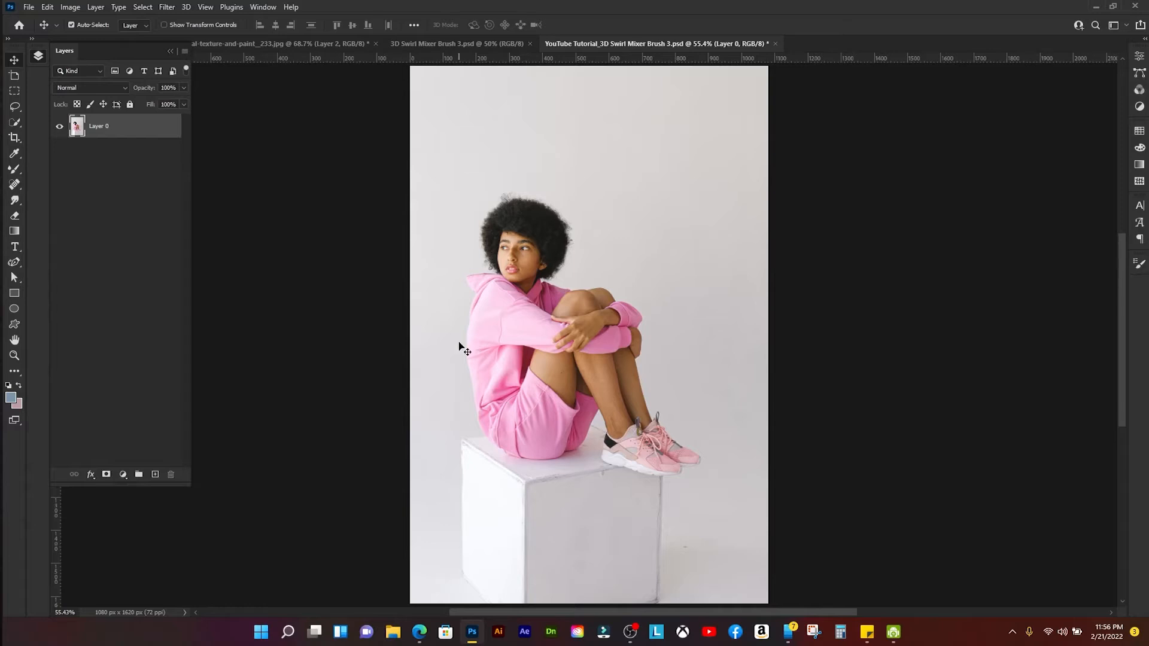
{"action": "left_click", "coordinate": [133, 10]}
{"action": "left_click", "coordinate": [224, 150]}
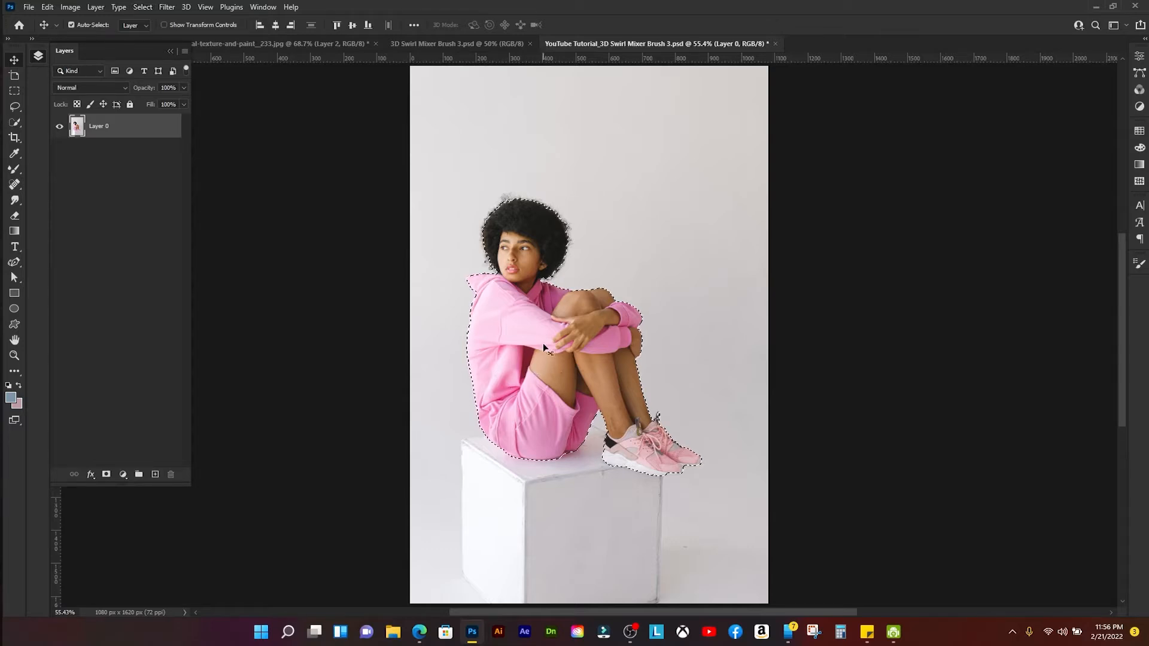
- Check the photo document's image size and resolution
{"action": "left_click", "coordinate": [70, 7]}
{"action": "left_click", "coordinate": [138, 96]}
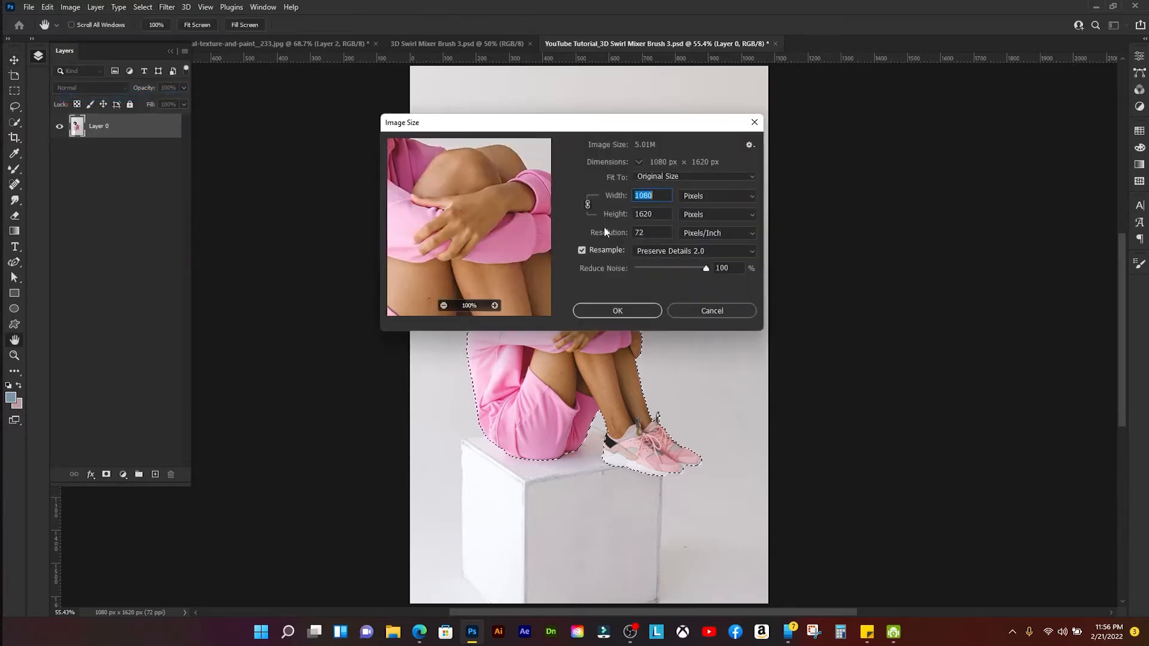
{"action": "left_click", "coordinate": [711, 310]}
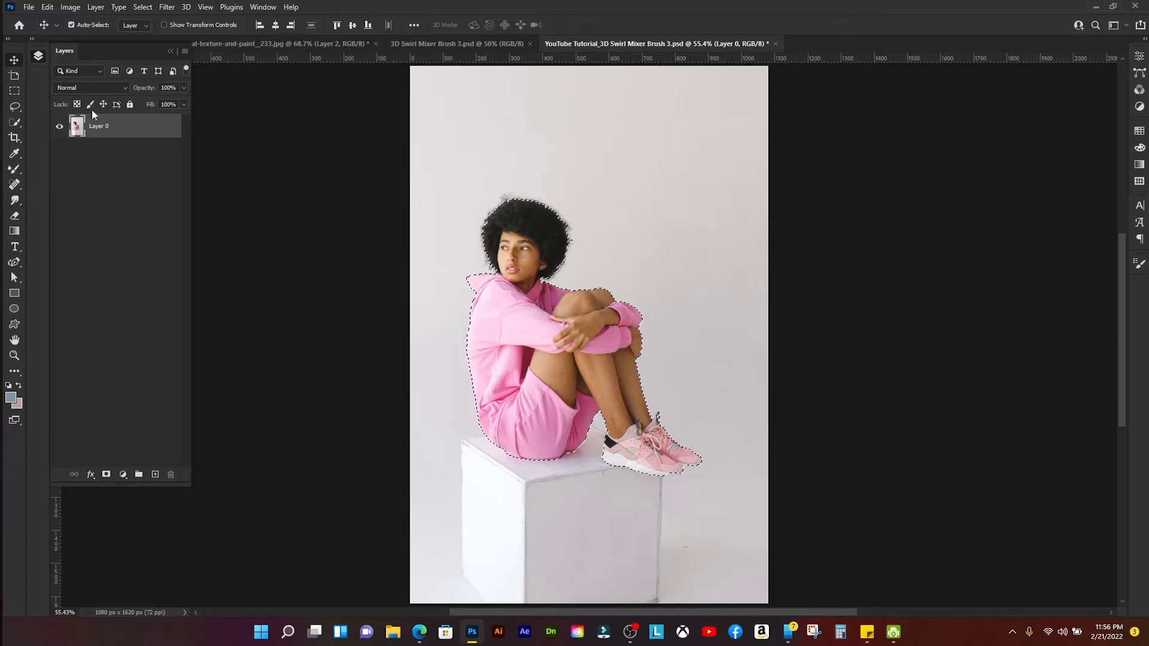
- Copy the selected woman to a new layer and rename that layer Woman
{"action": "key", "text": "ctrl+j"}
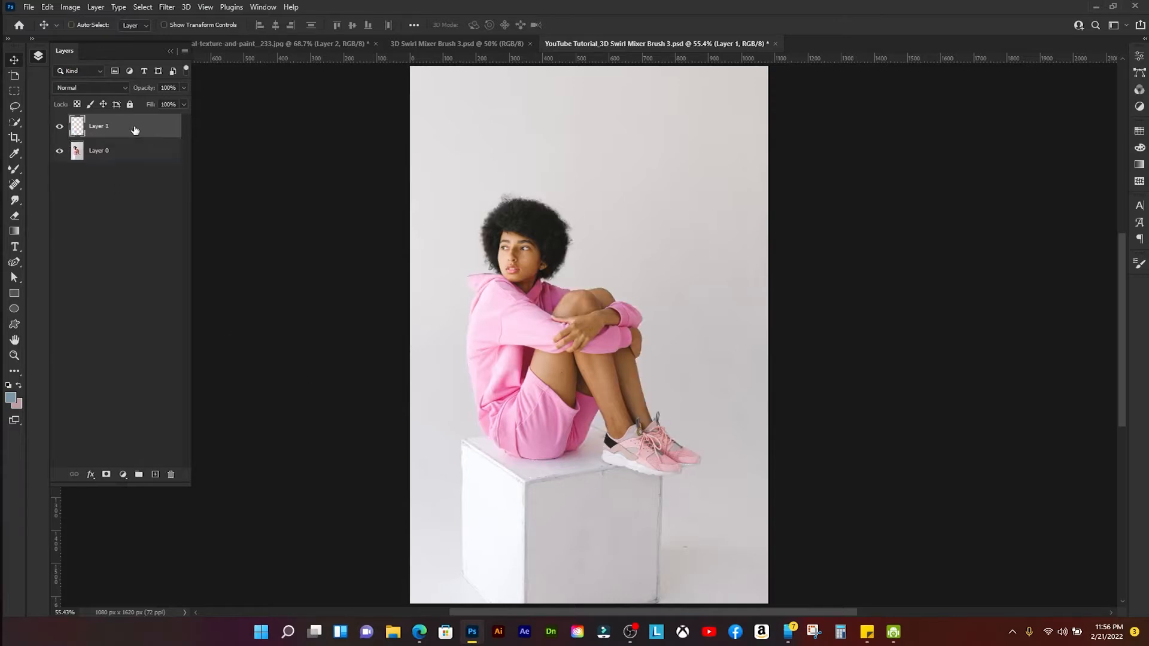
{"action": "double_click", "coordinate": [99, 126]}
{"action": "type", "text": "Woman"}
{"action": "key", "text": "Return"}
- Lasso the shadowed box top beneath the woman's hips and shoes on Layer 0 and copy it to a new layer
{"action": "left_click", "coordinate": [107, 157]}
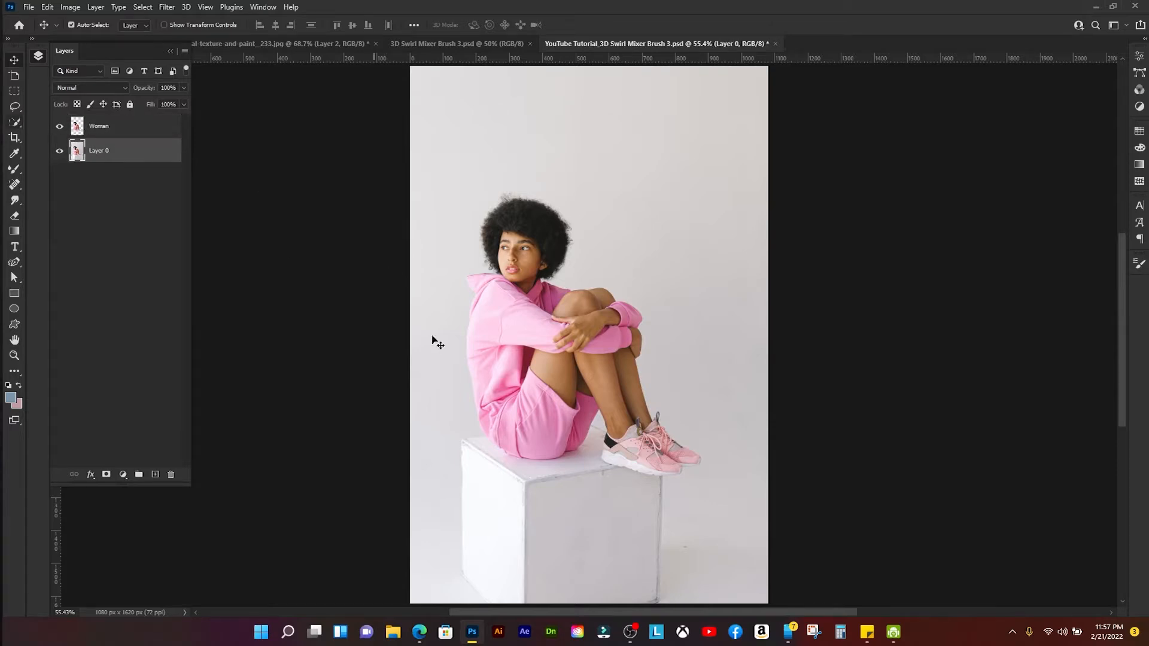
{"action": "key", "text": "l"}
{"action": "scroll", "coordinate": [633, 460], "scroll_direction": "up", "scroll_amount": 9}
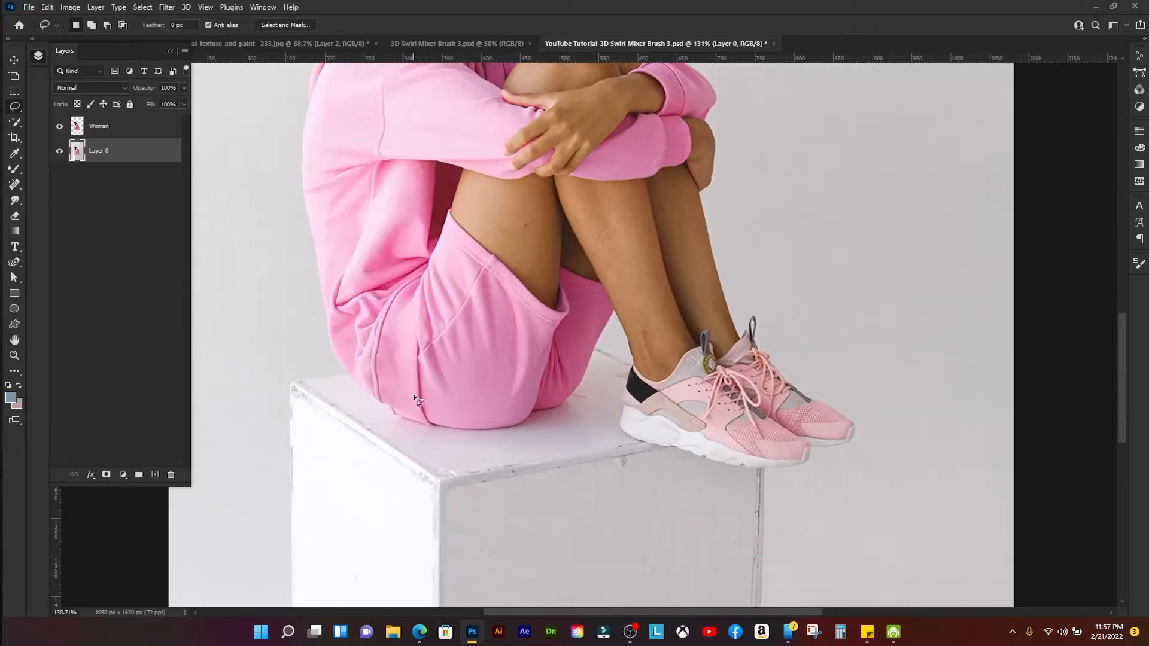
{"action": "mouse_move", "coordinate": [413, 396]}
{"action": "left_mouse_down"}
{"action": "mouse_move", "coordinate": [367, 405]}
{"action": "mouse_move", "coordinate": [369, 433]}
{"action": "left_mouse_up"}
{"action": "mouse_move", "coordinate": [491, 472]}
{"action": "left_mouse_down"}
{"action": "mouse_move", "coordinate": [686, 461]}
{"action": "mouse_move", "coordinate": [692, 430]}
{"action": "mouse_move", "coordinate": [656, 386]}
{"action": "left_mouse_up"}
{"action": "left_click_drag", "start_coordinate": [598, 353], "coordinate": [410, 396]}
{"action": "scroll", "coordinate": [460, 345], "scroll_direction": "down", "scroll_amount": 5}
{"action": "scroll", "coordinate": [460, 345], "scroll_direction": "up", "scroll_amount": 2}
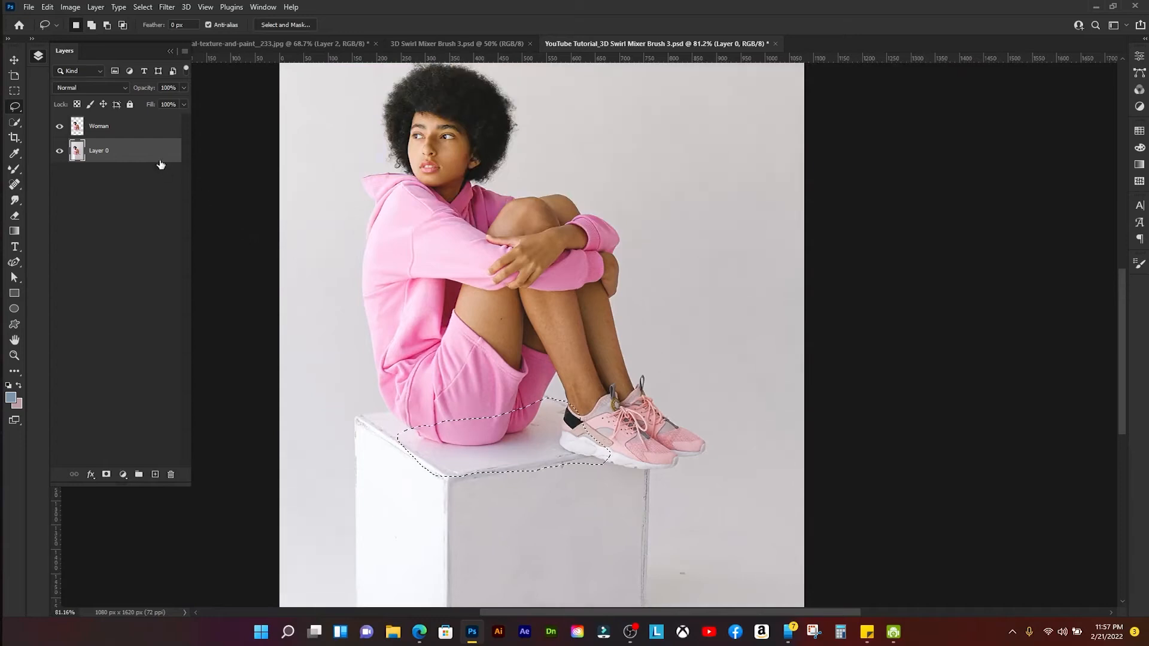
{"action": "key", "text": "ctrl+j"}
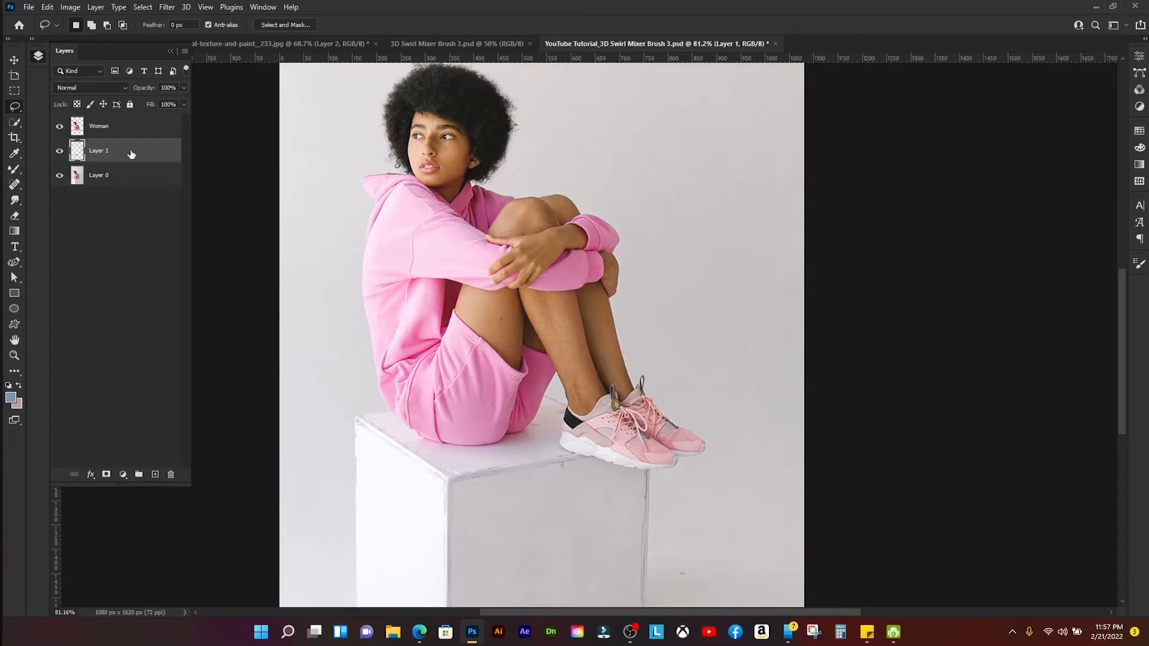
- Rename the copied box-top layer woman shadow and set its blend mode to Multiply
{"action": "double_click", "coordinate": [94, 152]}
{"action": "type", "text": "woman shadow"}
{"action": "key", "text": "Return"}
{"action": "left_click", "coordinate": [101, 89]}
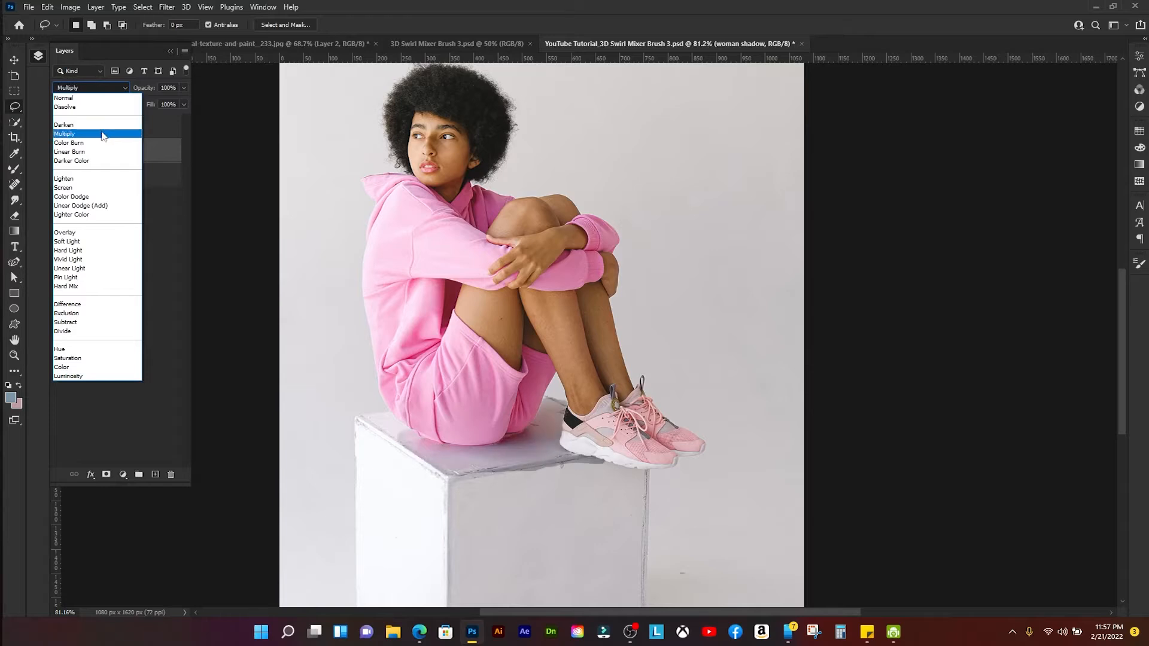
{"action": "left_click", "coordinate": [67, 133]}
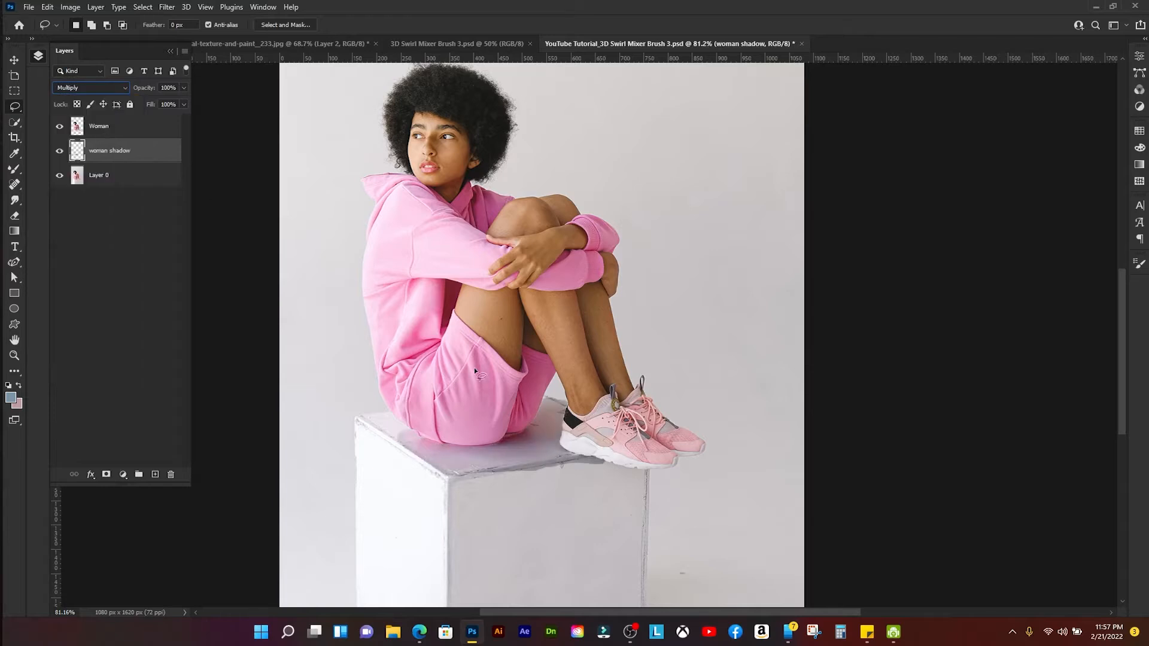
- Compare the image with the woman shadow layer and Layer 0 each hidden and shown
{"action": "left_click", "coordinate": [58, 152]}
{"action": "left_click", "coordinate": [58, 153]}
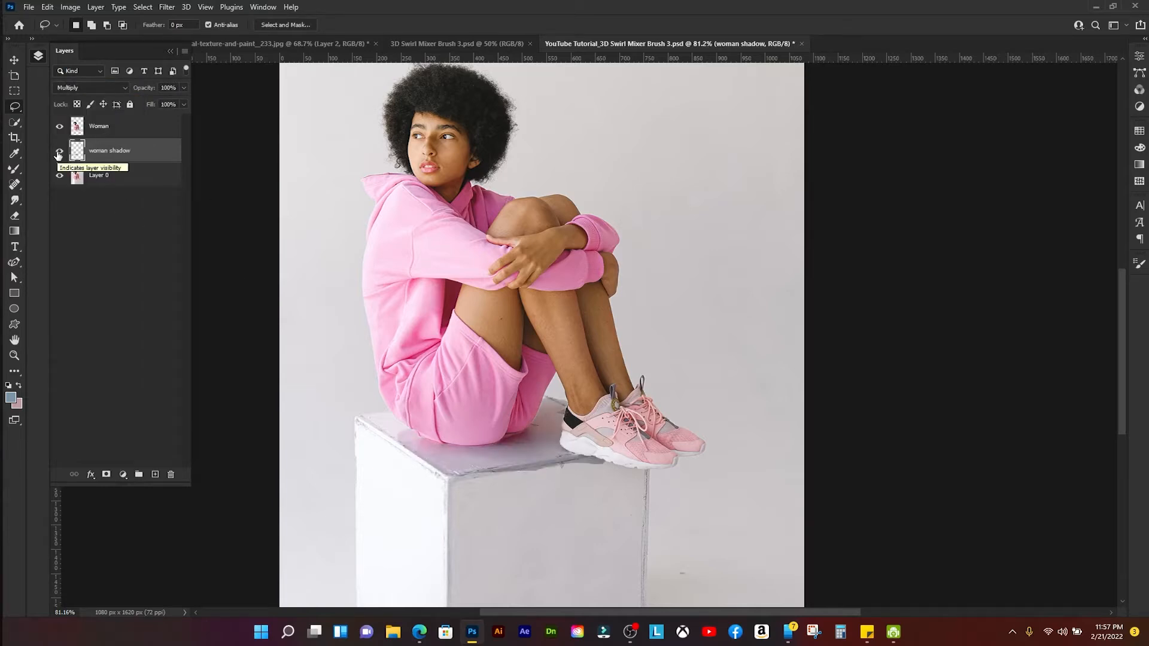
{"action": "left_click", "coordinate": [59, 153]}
{"action": "left_click", "coordinate": [58, 153]}
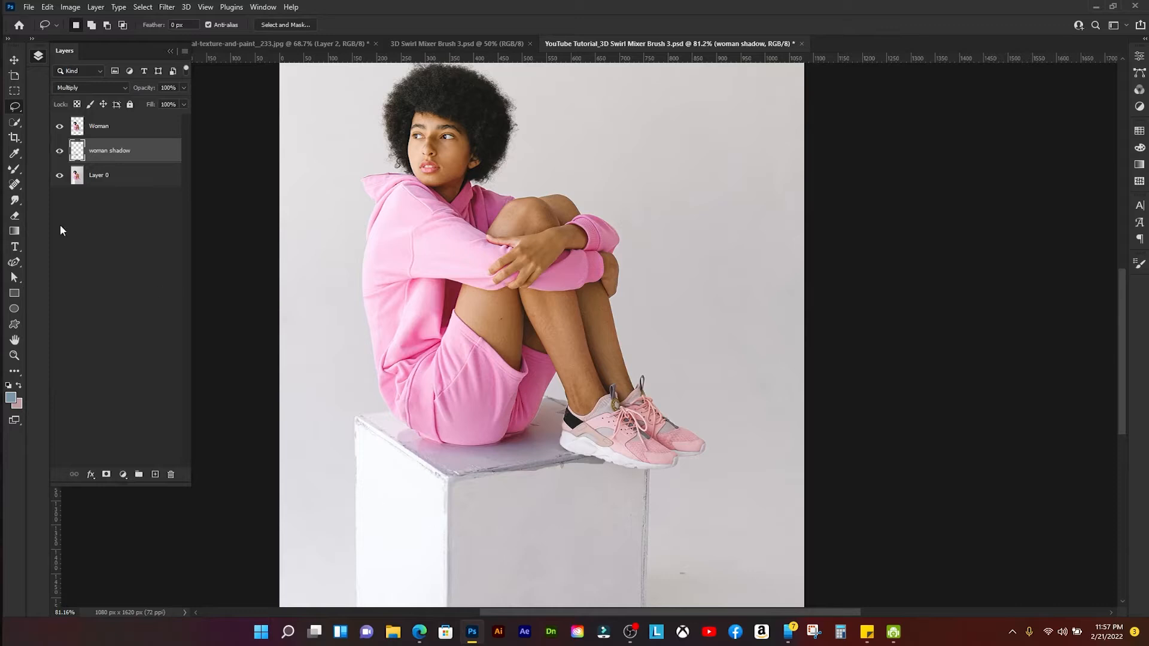
{"action": "left_click", "coordinate": [59, 175]}
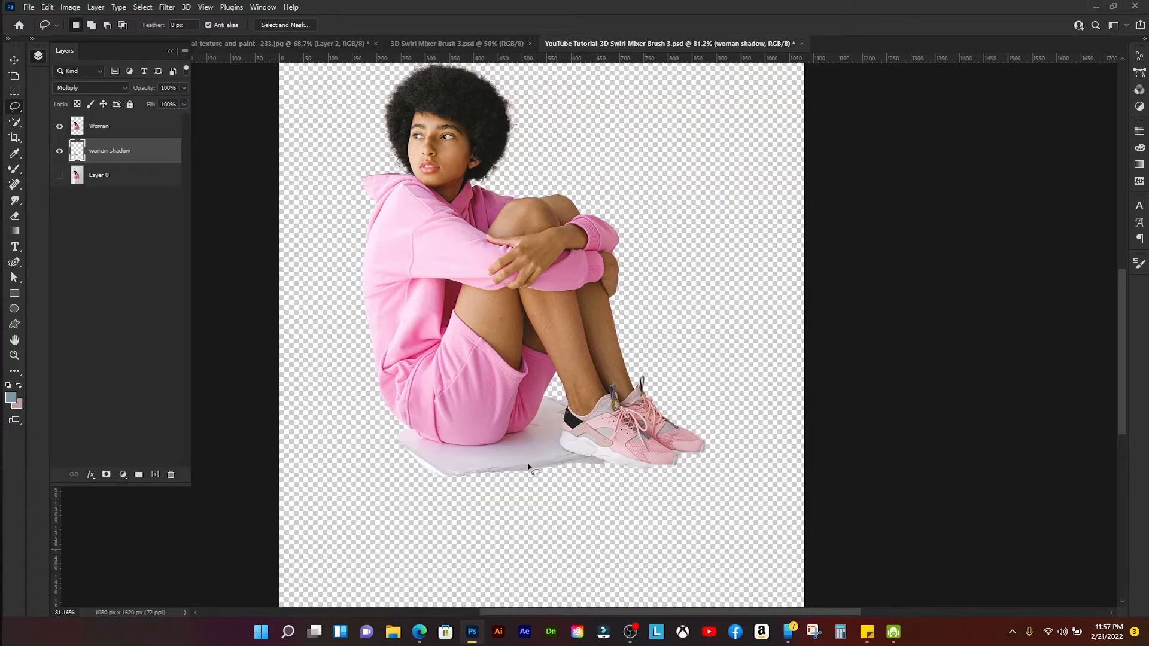
{"action": "left_click", "coordinate": [59, 176]}
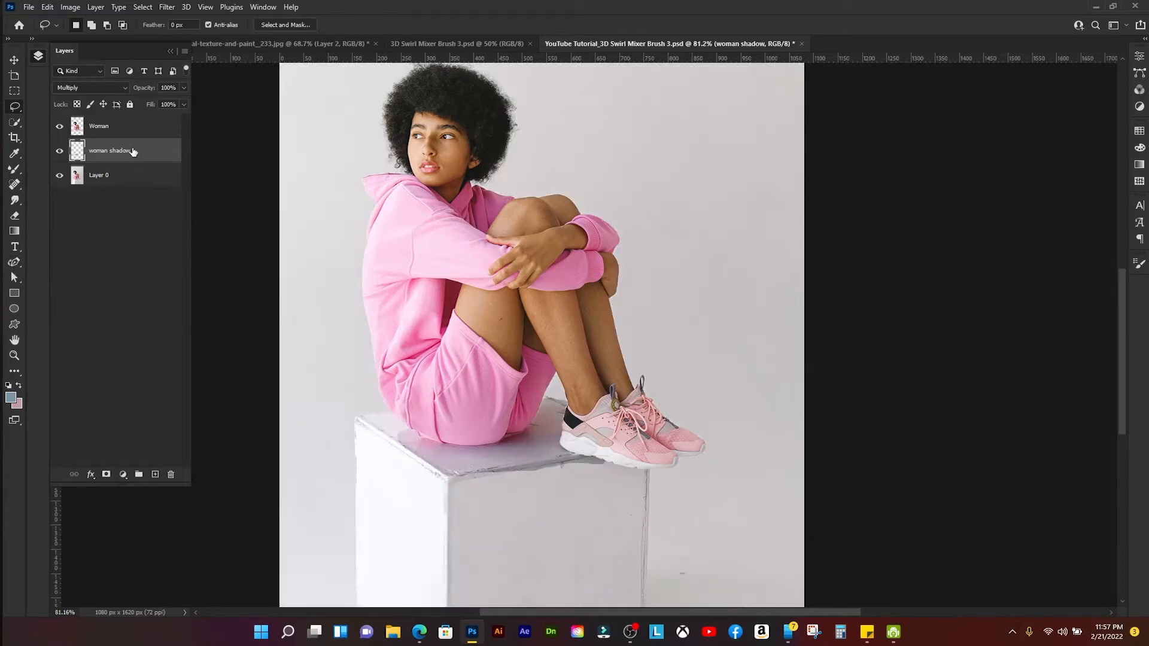
- Add a Solid Color fill layer above Layer 0 using light pink fee7fb sampled from the woman's hoodie
{"action": "left_click", "coordinate": [128, 127]}
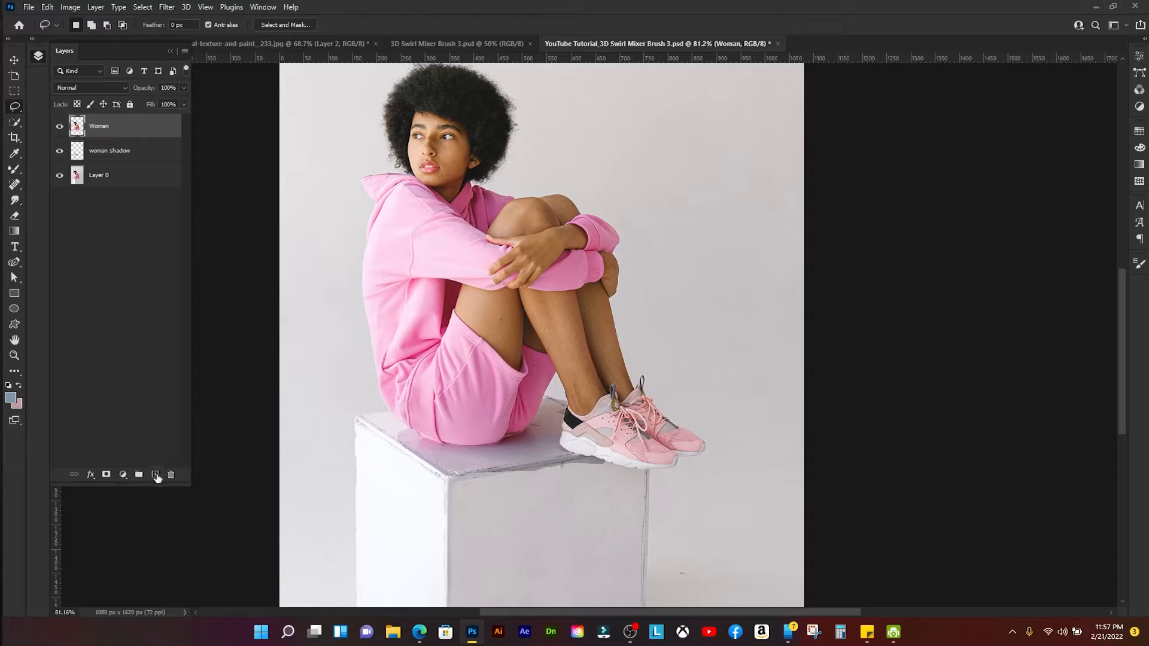
{"action": "left_click", "coordinate": [118, 181]}
{"action": "left_click", "coordinate": [126, 476]}
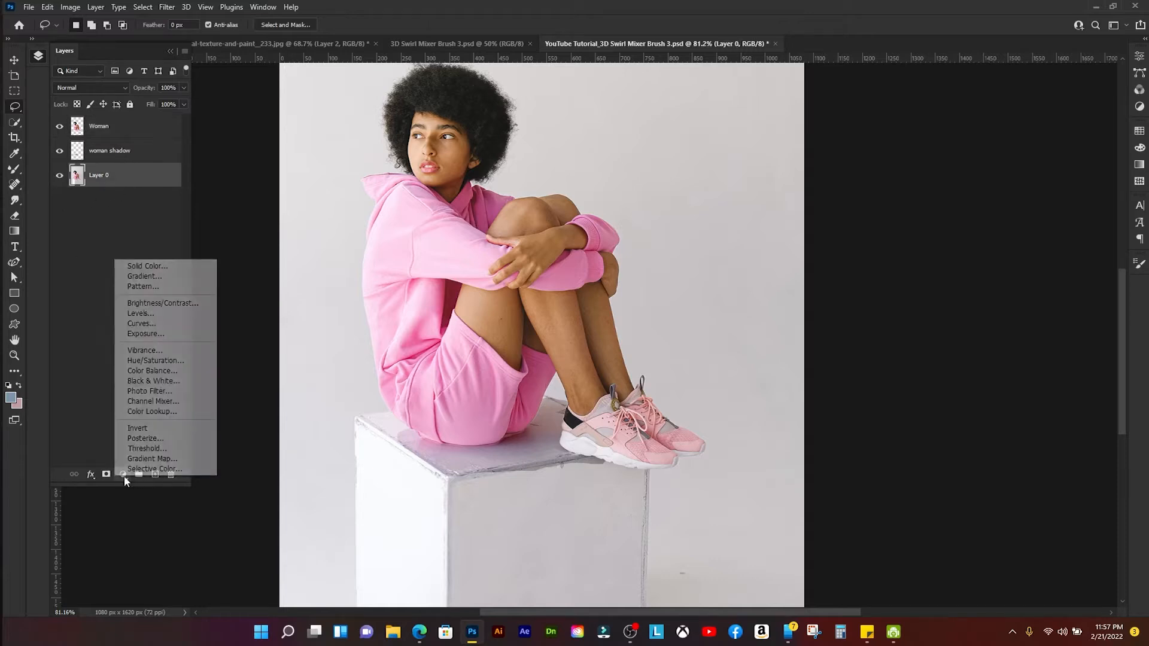
{"action": "left_click", "coordinate": [187, 267]}
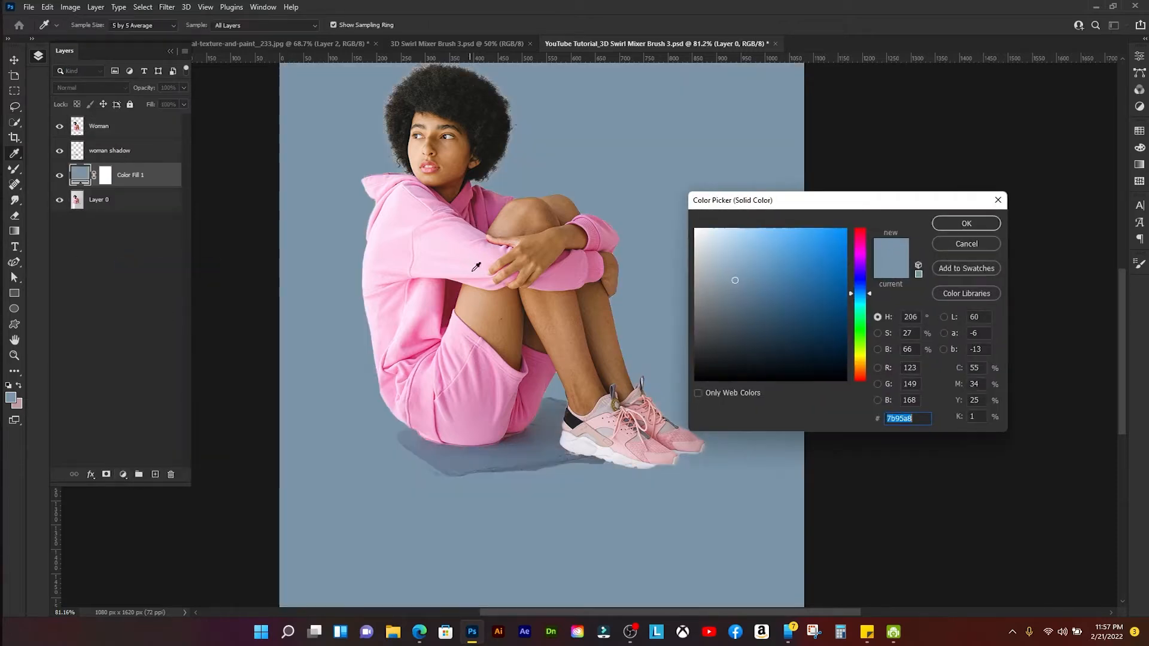
{"action": "left_click", "coordinate": [397, 194]}
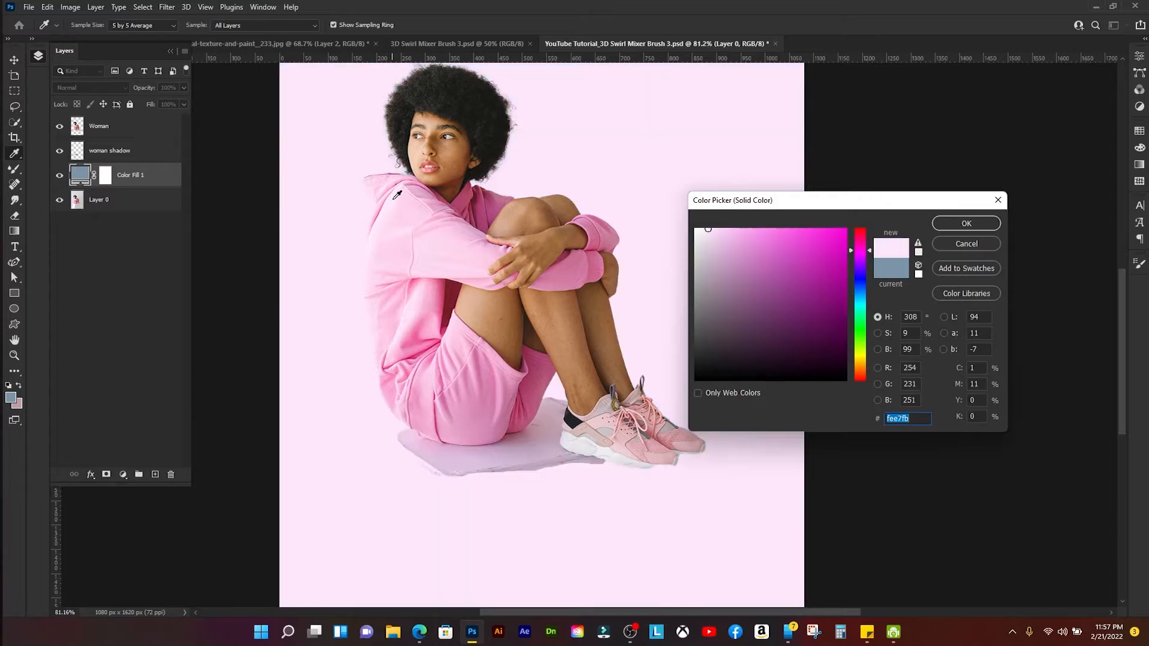
{"action": "left_click", "coordinate": [965, 223]}
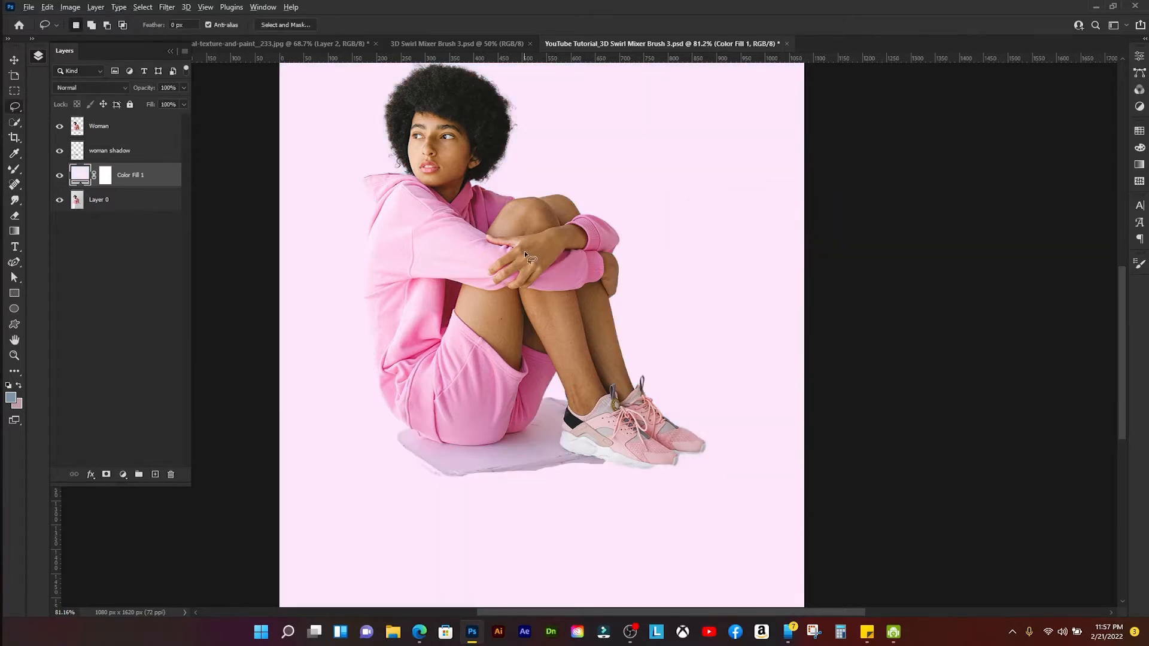
- Add an empty layer above the Woman layer
{"action": "scroll", "coordinate": [524, 250], "scroll_direction": "down", "scroll_amount": 5}
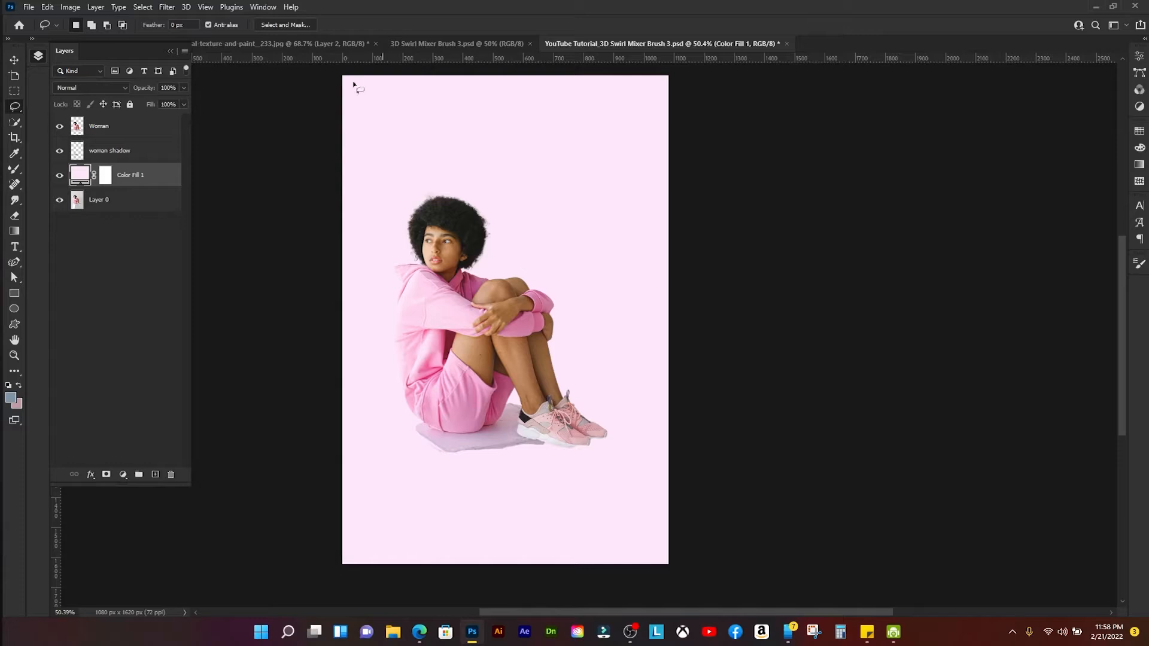
{"action": "left_click", "coordinate": [137, 129]}
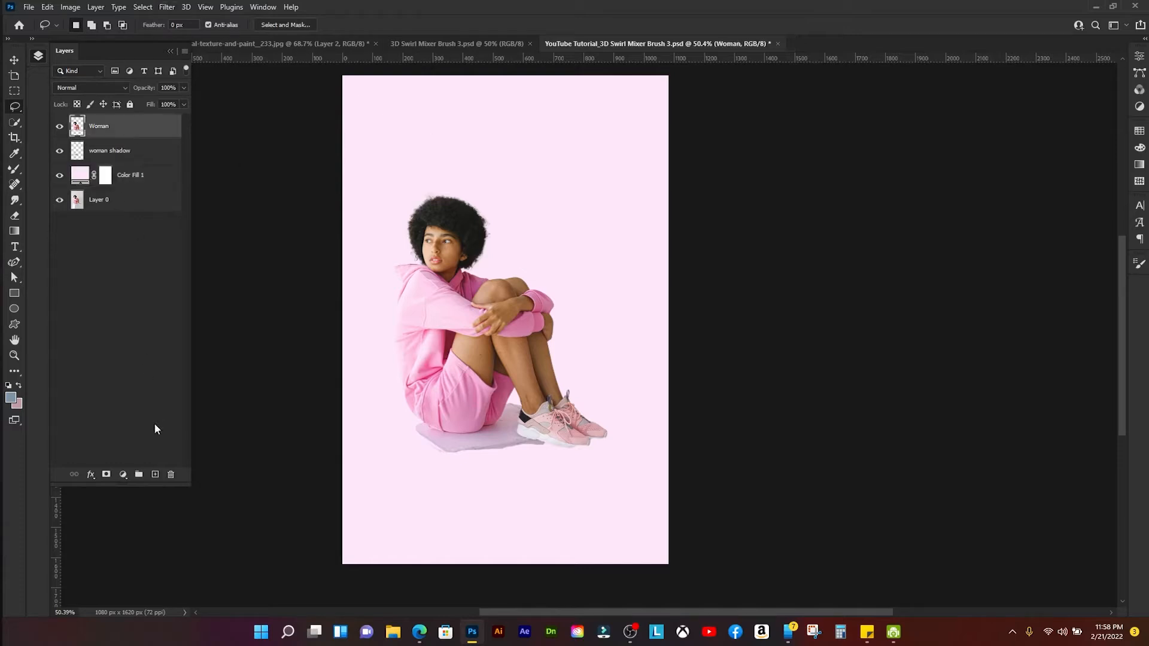
{"action": "left_click", "coordinate": [156, 474]}
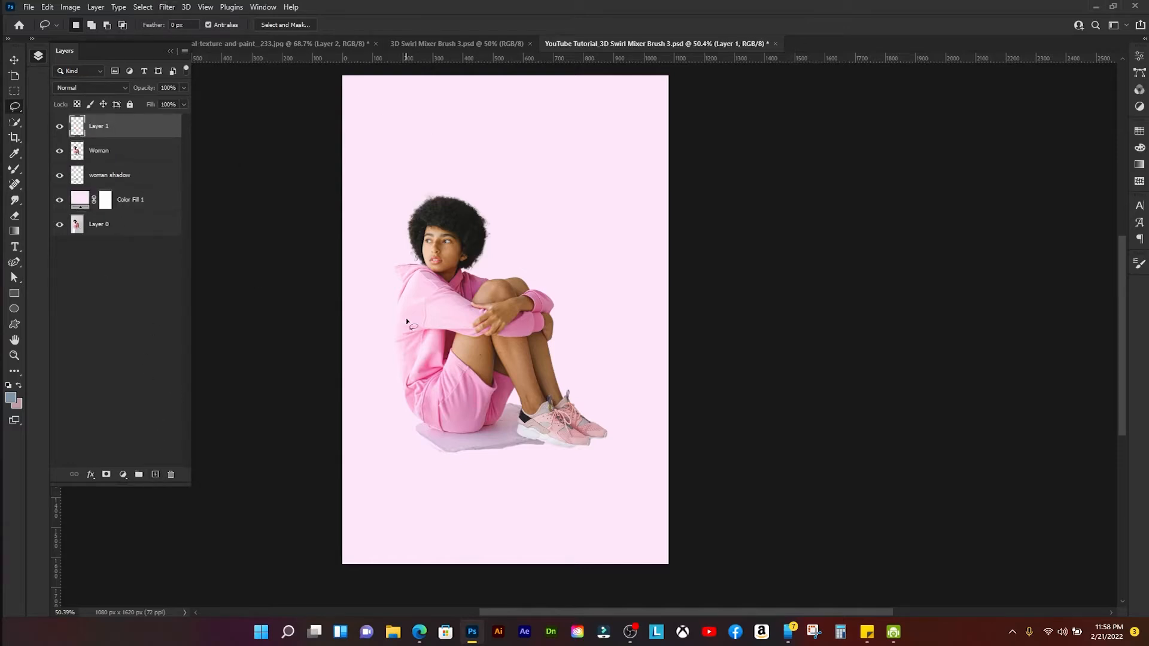
{"action": "left_click_drag", "start_coordinate": [463, 325], "coordinate": [425, 335]}
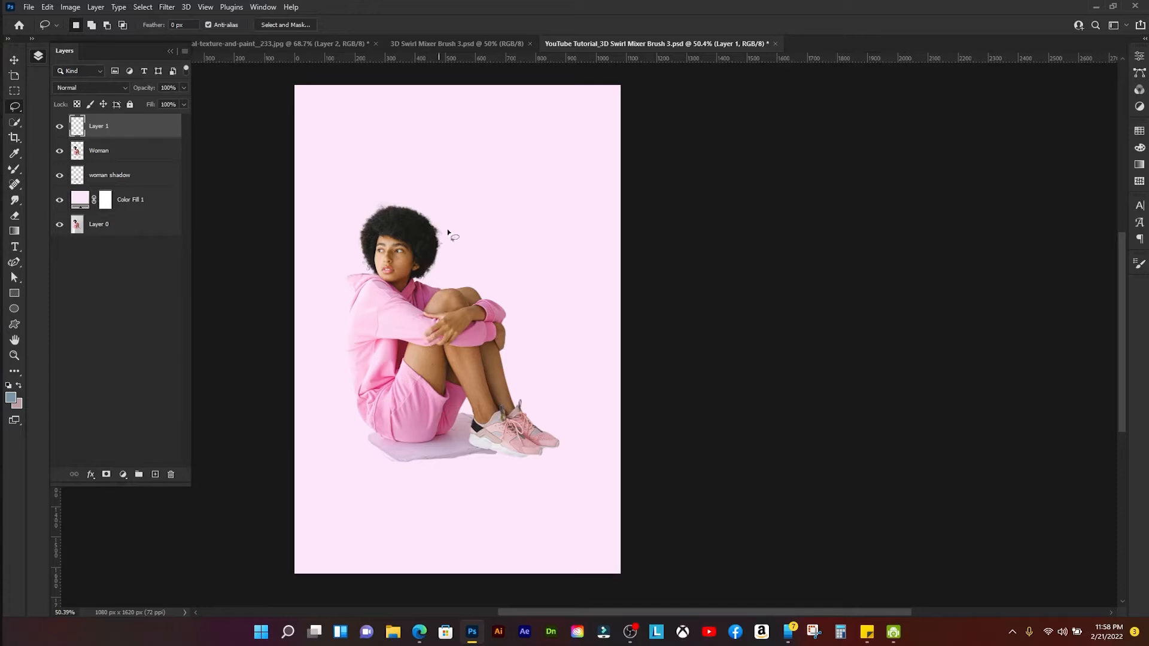
- Review the painted S-shaped face tube in the vecteezy swirl document, then return to the YouTube Tutorial document
{"action": "left_click", "coordinate": [235, 43]}
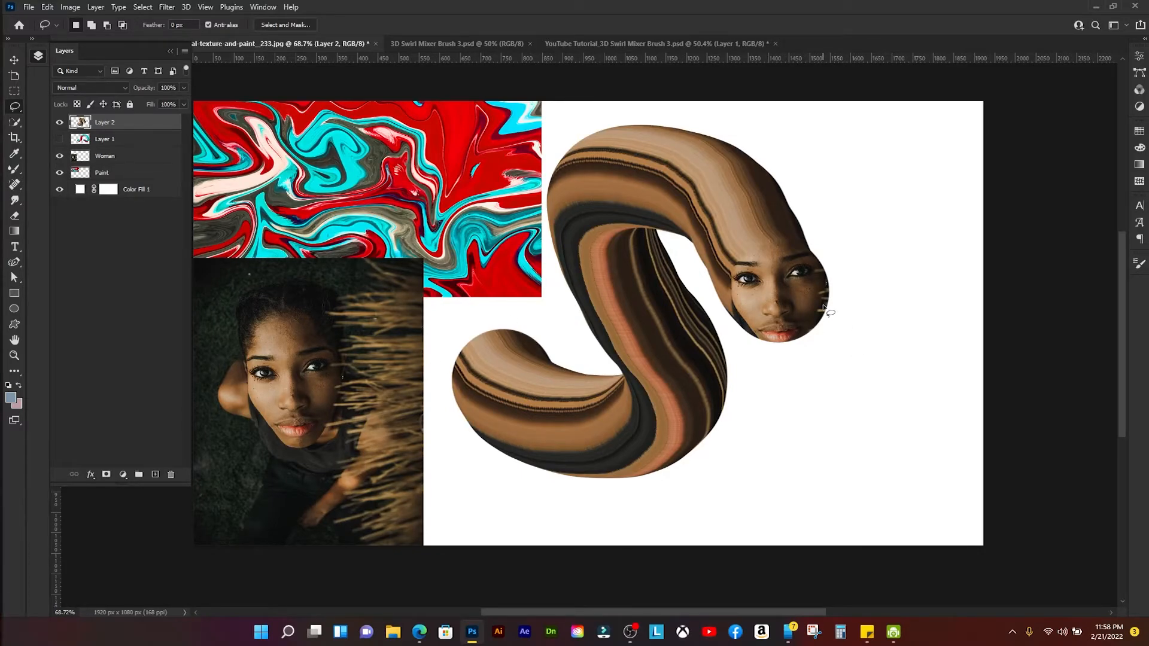
{"action": "left_click", "coordinate": [170, 51]}
{"action": "left_click", "coordinate": [561, 45]}
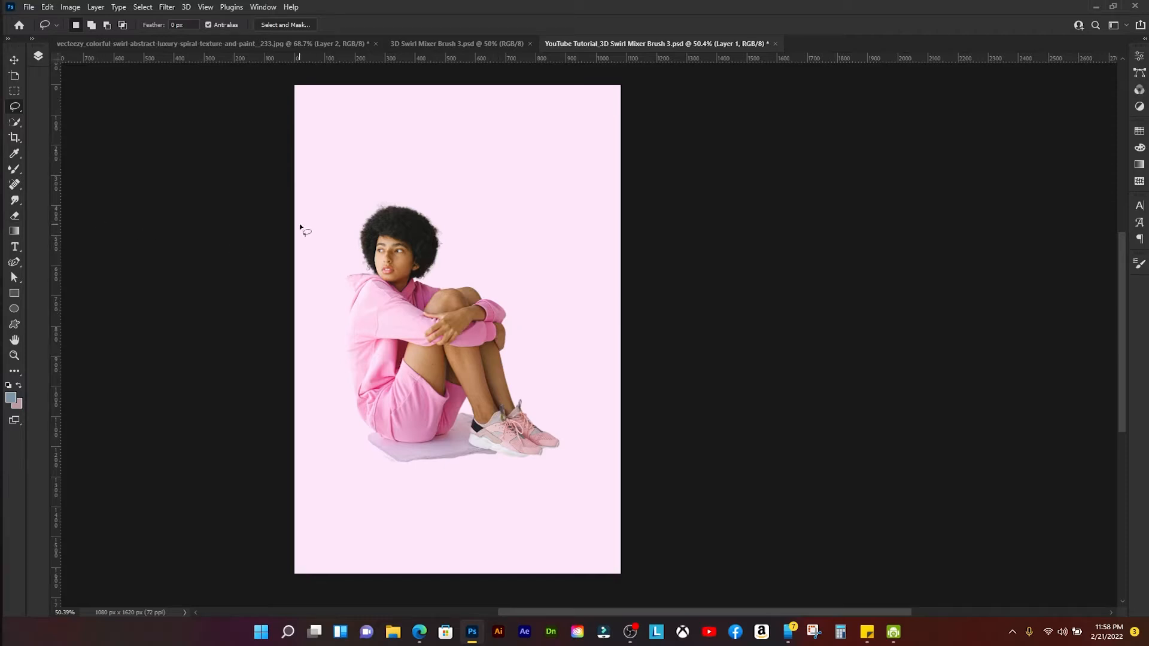
- Examine the Pen tool group and the toolbar's additional tools to locate the Curvature Pen Tool
{"action": "key", "text": "p"}
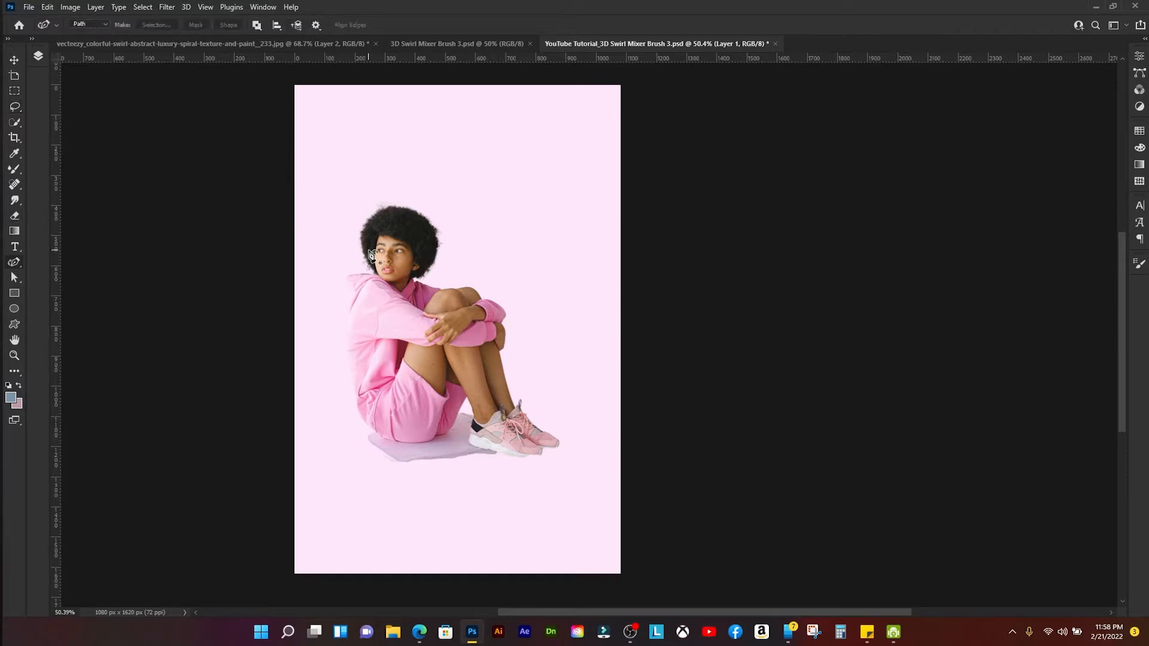
{"action": "right_click", "coordinate": [16, 265]}
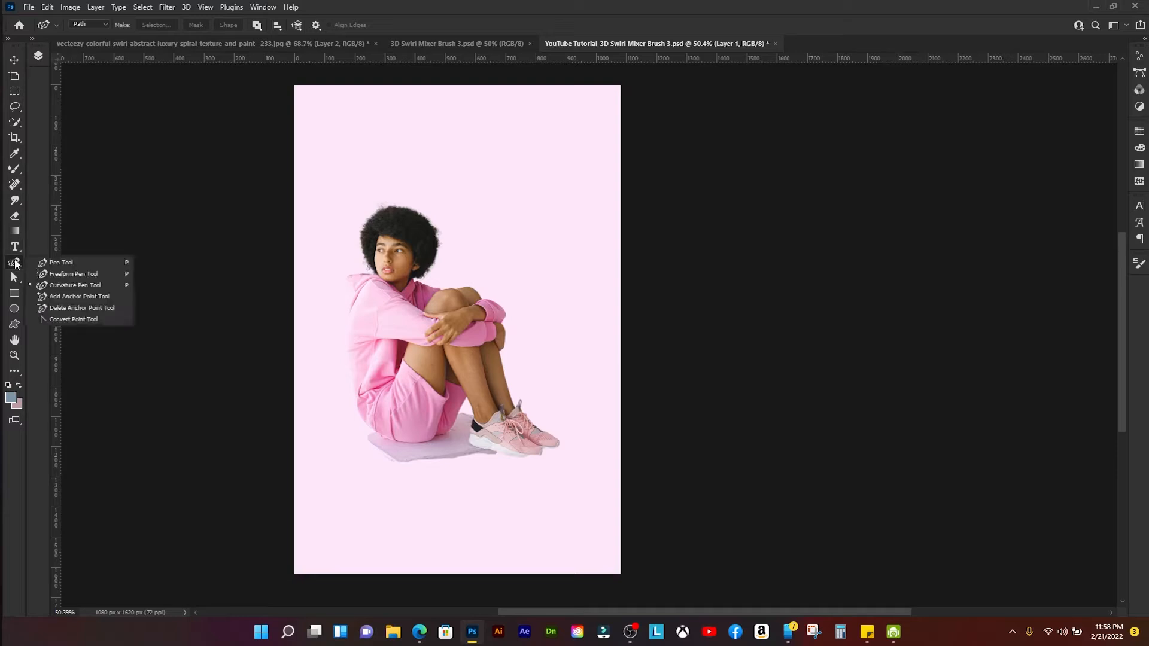
{"action": "left_click", "coordinate": [90, 287]}
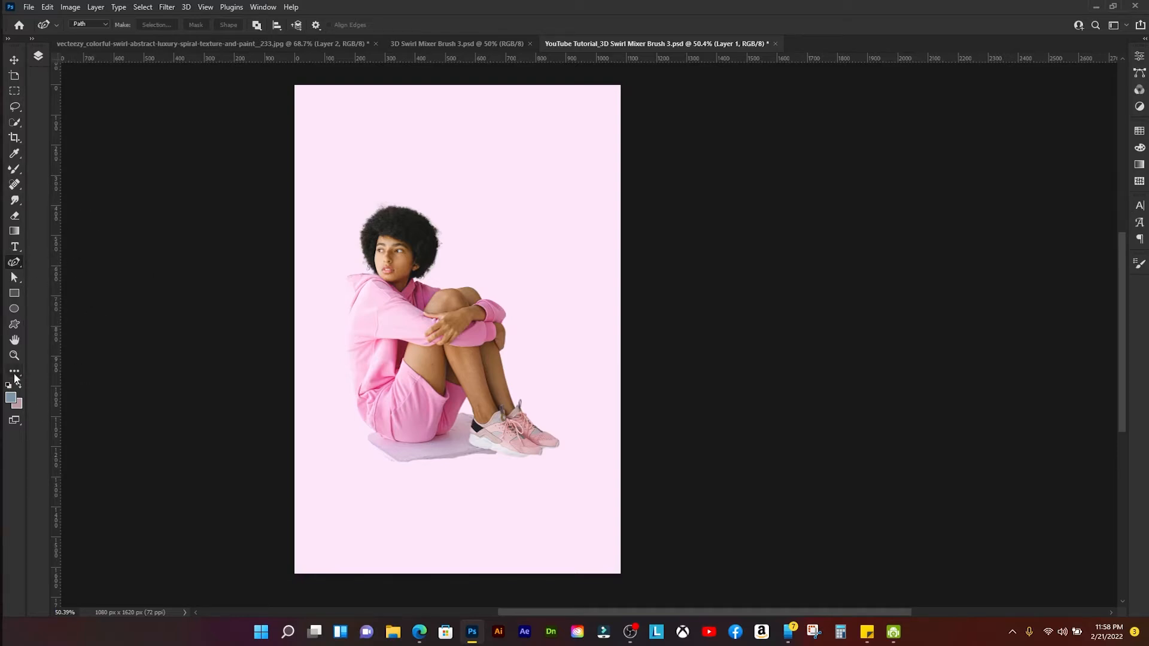
{"action": "key", "text": "r"}
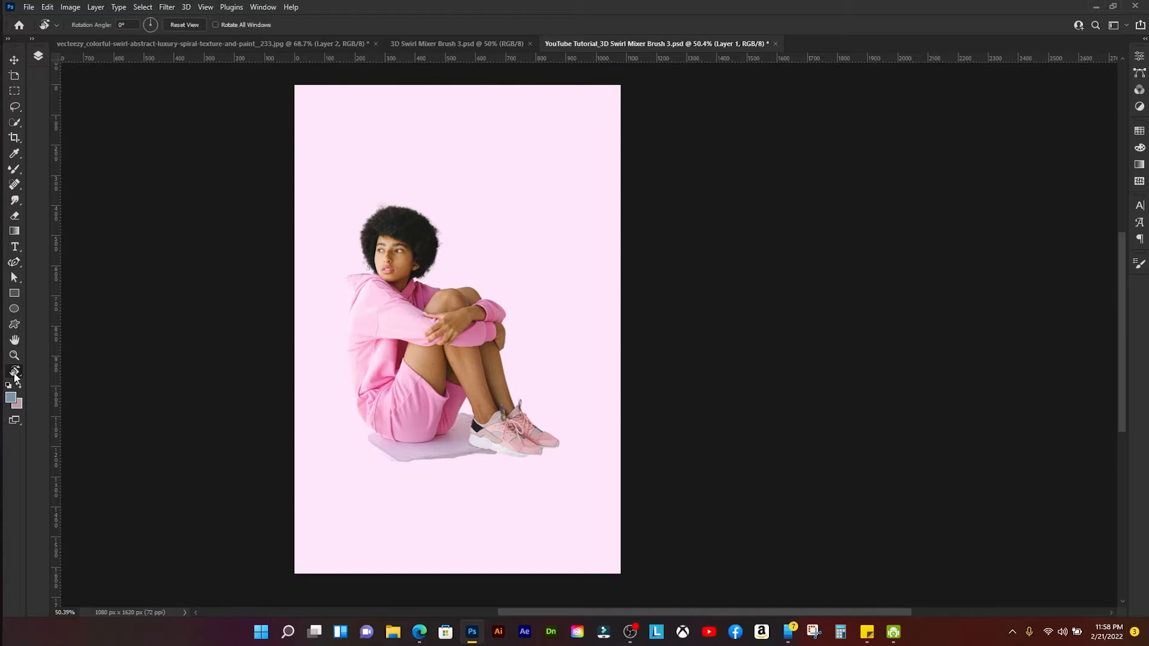
{"action": "left_click", "coordinate": [14, 122]}
{"action": "left_click", "coordinate": [15, 374]}
{"action": "right_click", "coordinate": [18, 374]}
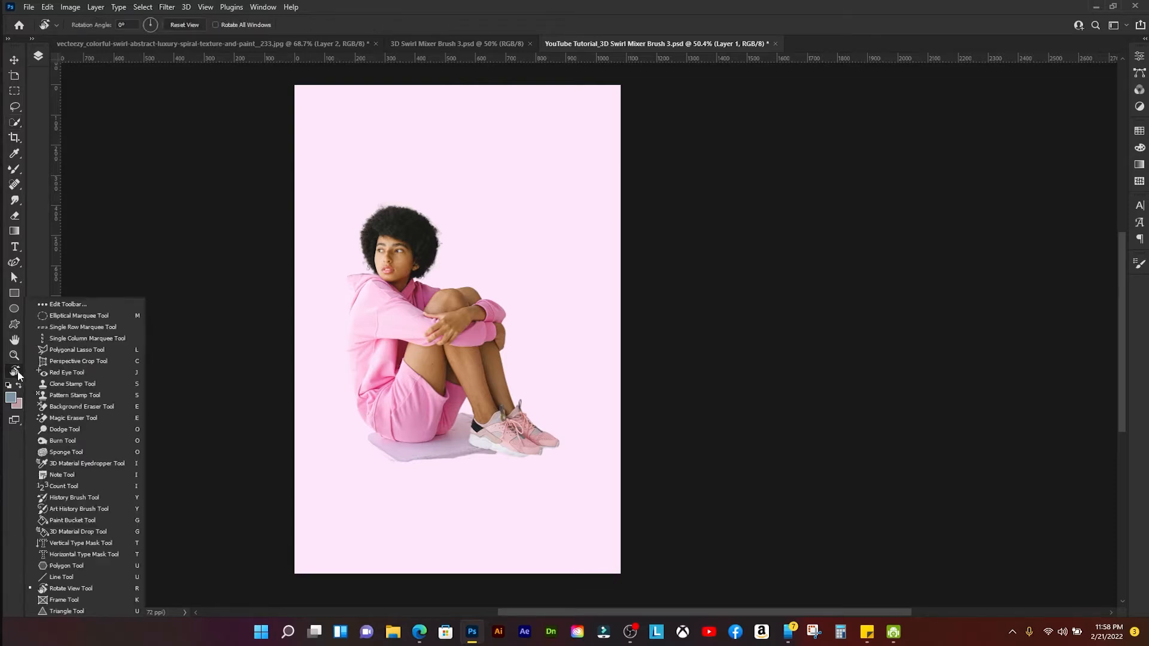
{"action": "left_click", "coordinate": [15, 124]}
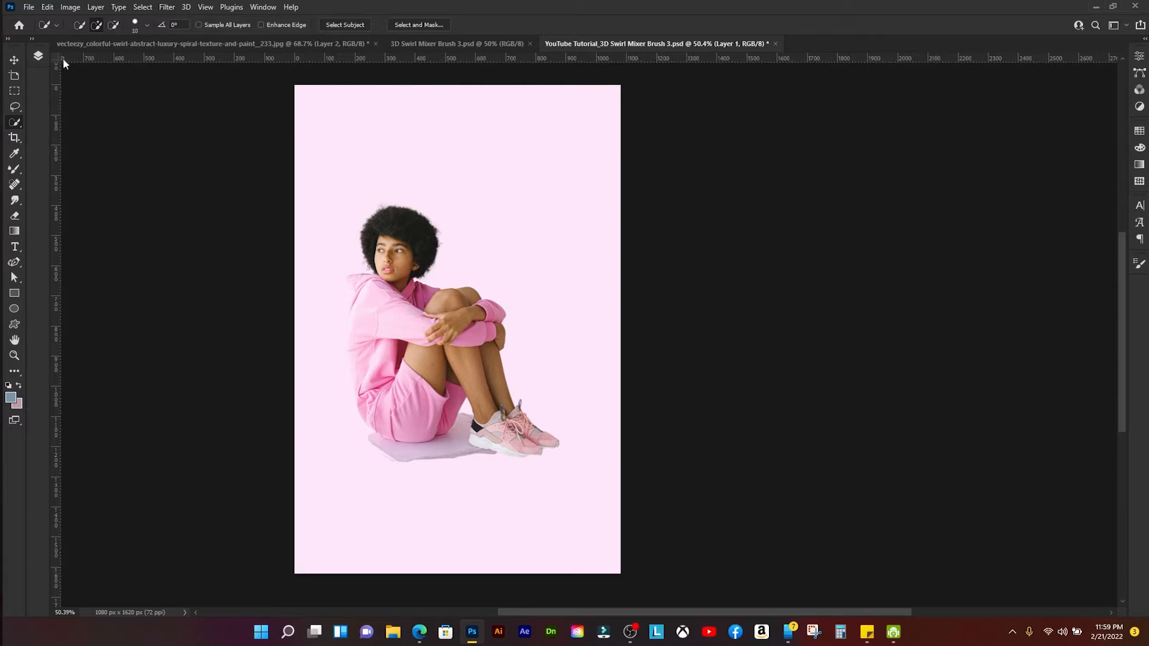
- Rename the empty layer above Woman as path
{"action": "left_click", "coordinate": [37, 56]}
{"action": "double_click", "coordinate": [104, 125]}
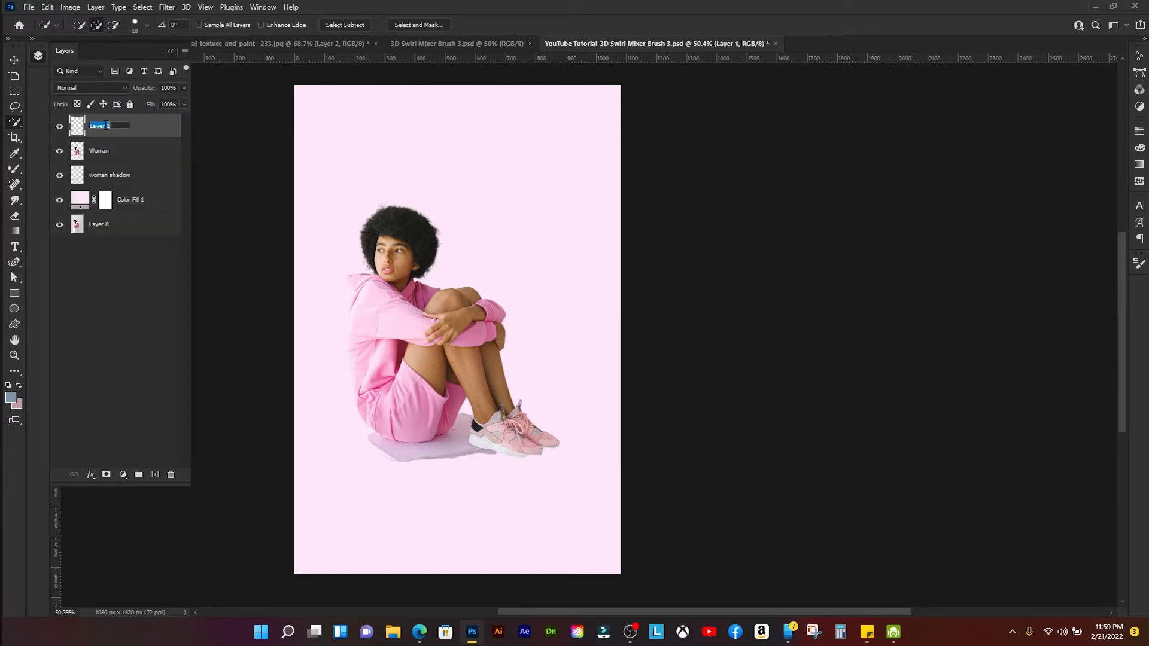
{"action": "type", "text": "path"}
{"action": "key", "text": "Return"}
{"action": "key", "text": "ctrl+minus"}
{"action": "key", "text": "ctrl+plus"}
{"action": "scroll", "coordinate": [534, 375], "scroll_direction": "right", "scroll_amount": 2}
{"action": "scroll", "coordinate": [535, 373], "scroll_direction": "left", "scroll_amount": 2}
{"action": "scroll", "coordinate": [534, 373], "scroll_direction": "down", "scroll_amount": 1}
{"action": "scroll", "coordinate": [534, 373], "scroll_direction": "up", "scroll_amount": 1}
{"action": "right_click", "coordinate": [24, 123]}
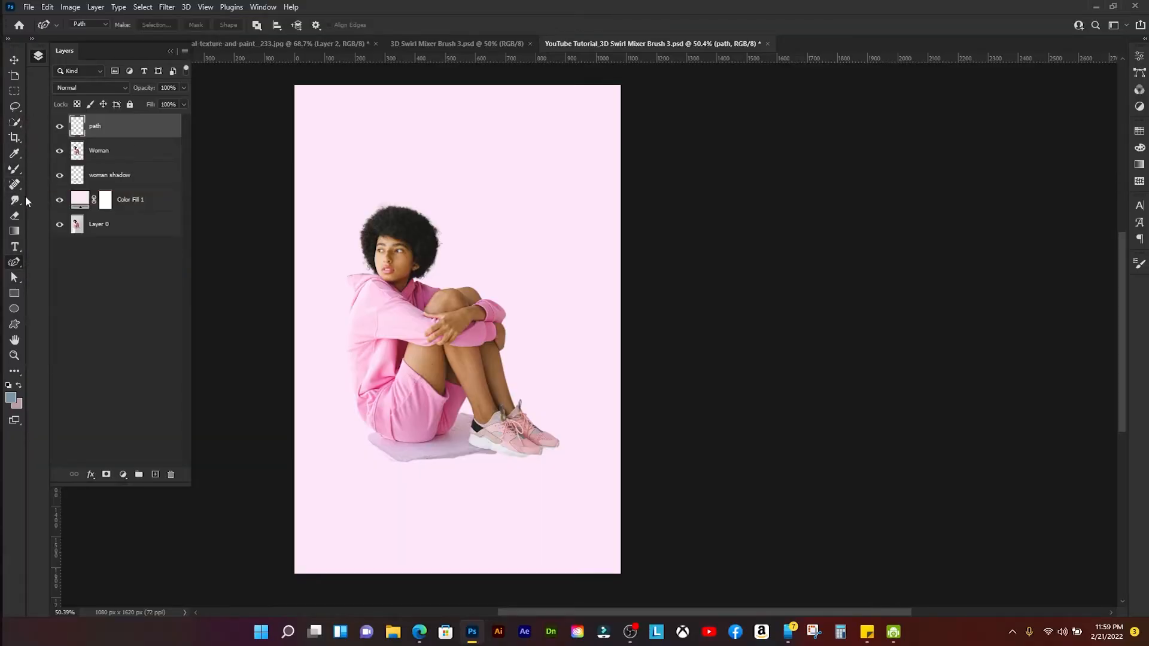
- Draw an S-shaped path with the Curvature Pen Tool from beyond the canvas's right edge, around the woman's hips and neck, to the upper-left canvas area
{"action": "left_click", "coordinate": [14, 263]}
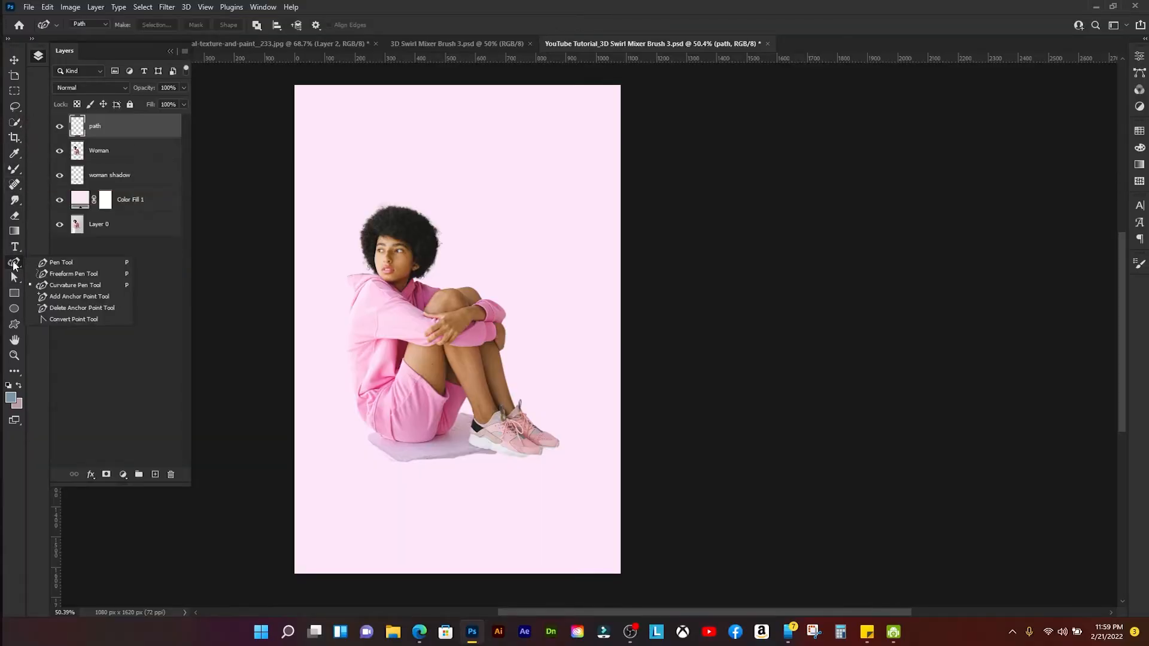
{"action": "left_click", "coordinate": [73, 281]}
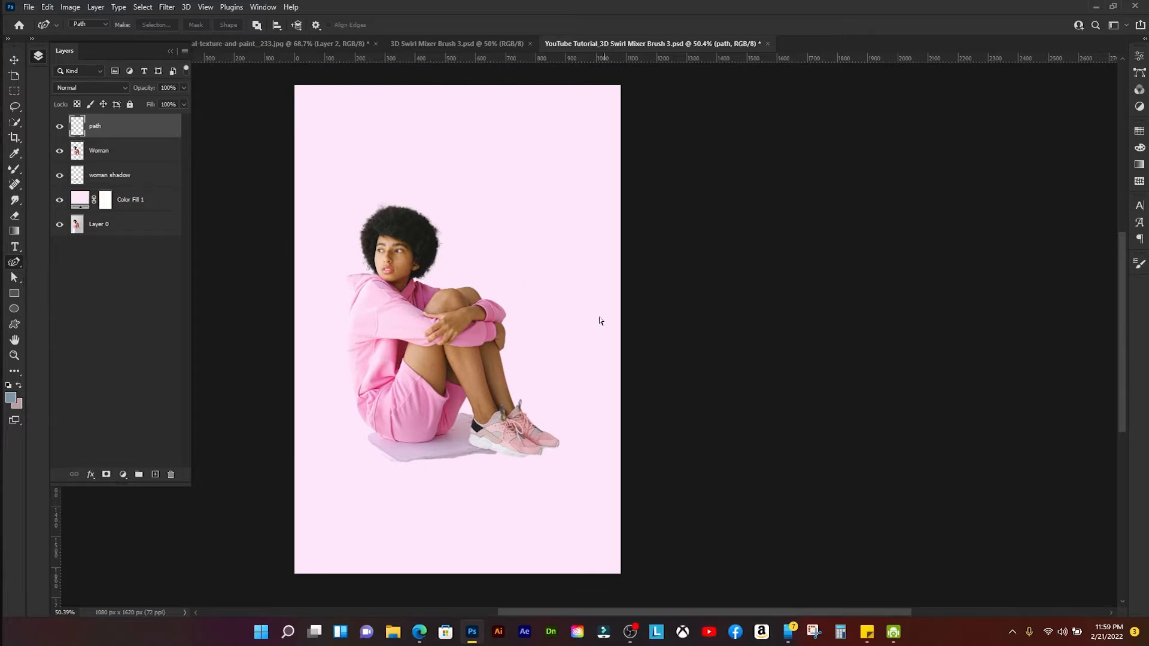
{"action": "left_click", "coordinate": [638, 347]}
{"action": "left_click", "coordinate": [556, 384]}
{"action": "left_click", "coordinate": [435, 436]}
{"action": "left_click", "coordinate": [335, 371]}
{"action": "left_click", "coordinate": [344, 306]}
{"action": "left_click", "coordinate": [454, 272]}
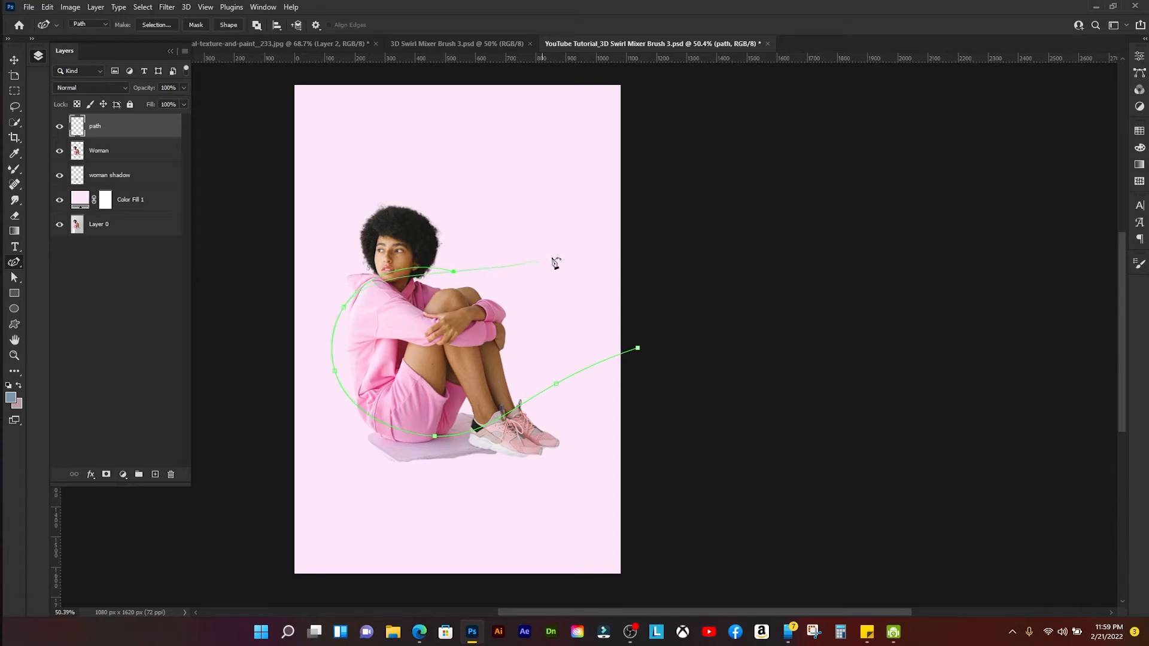
{"action": "left_click", "coordinate": [588, 213]}
{"action": "left_click", "coordinate": [498, 119]}
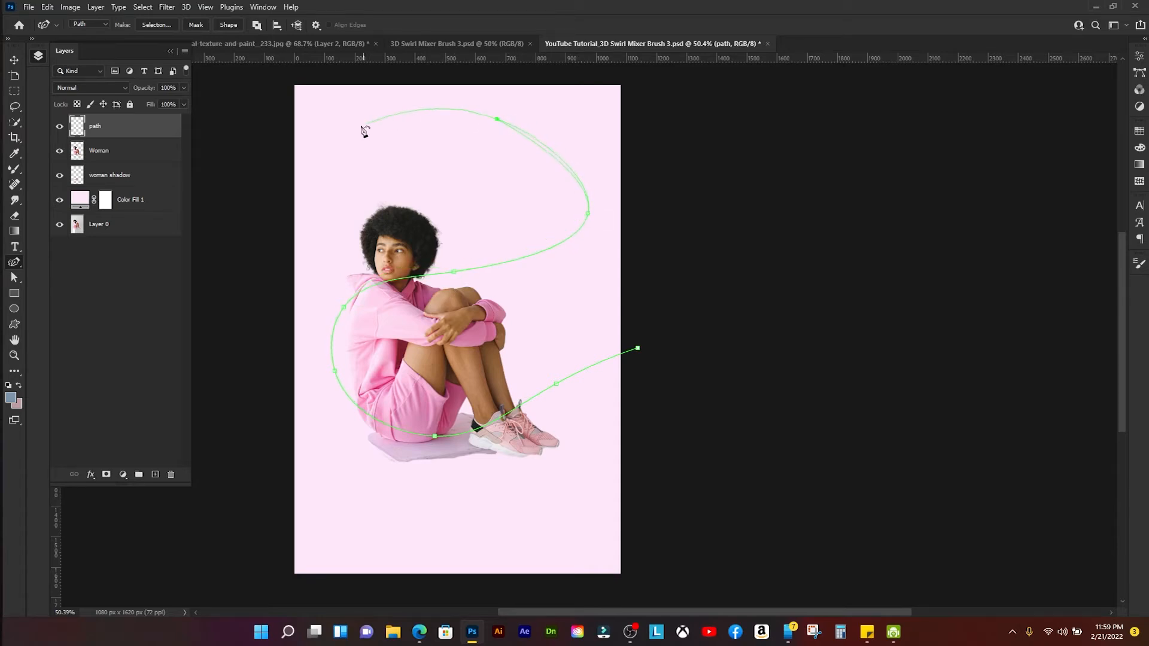
{"action": "left_click", "coordinate": [332, 124]}
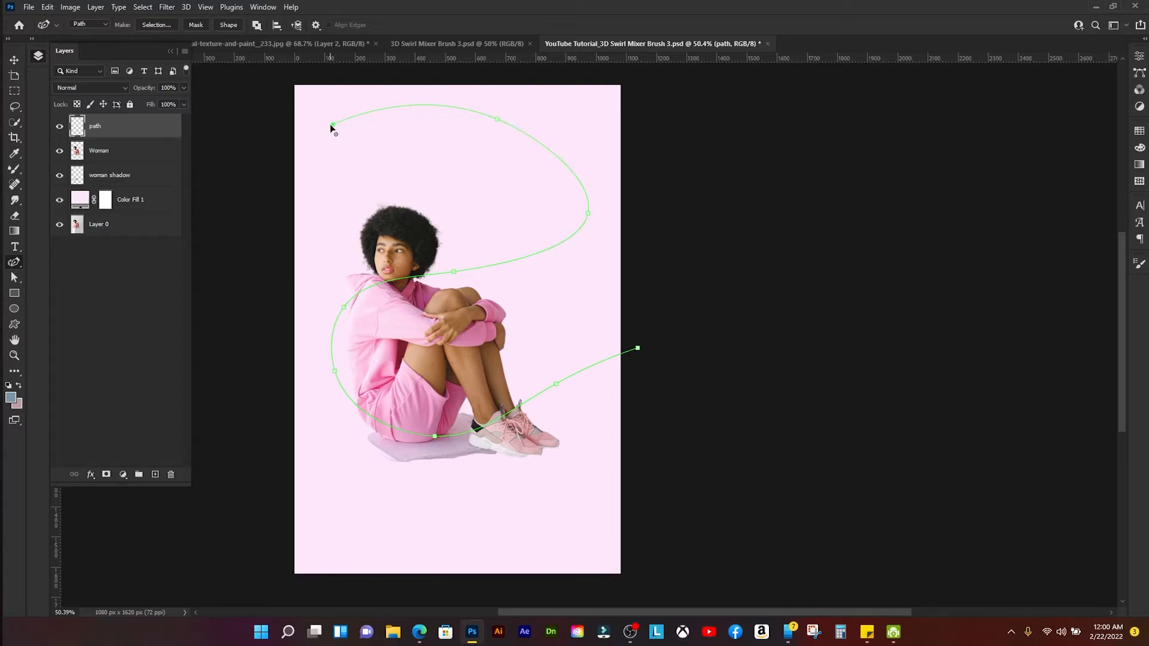
{"action": "key", "text": "v"}
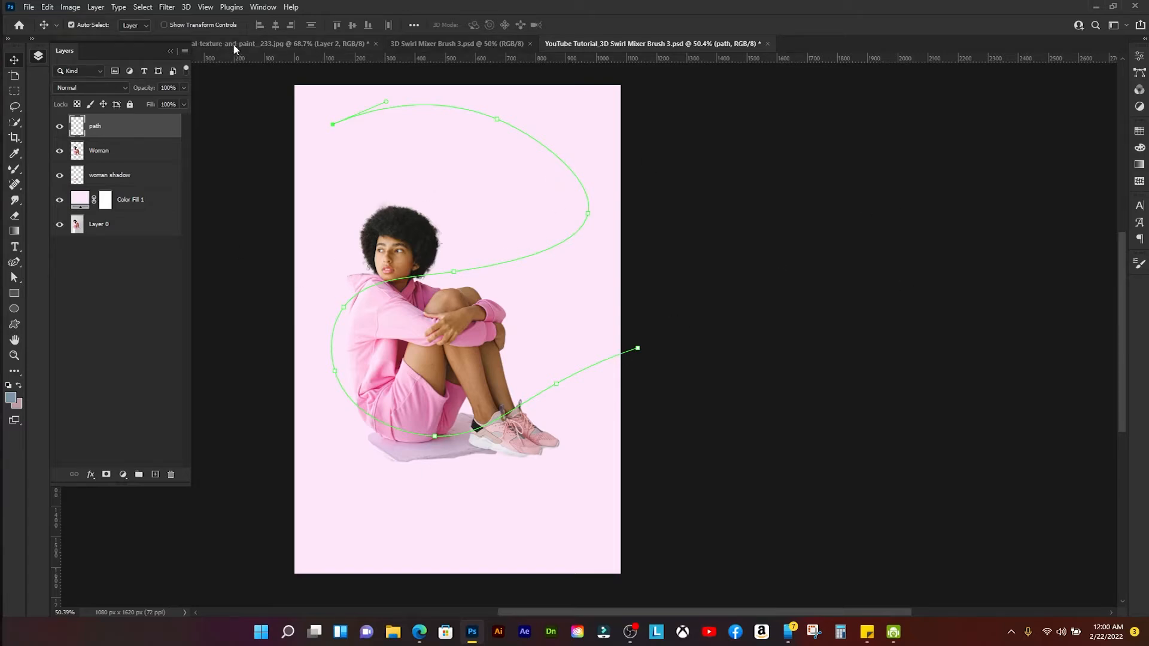
- Display the document's list of paths
{"action": "left_click", "coordinate": [1141, 74]}
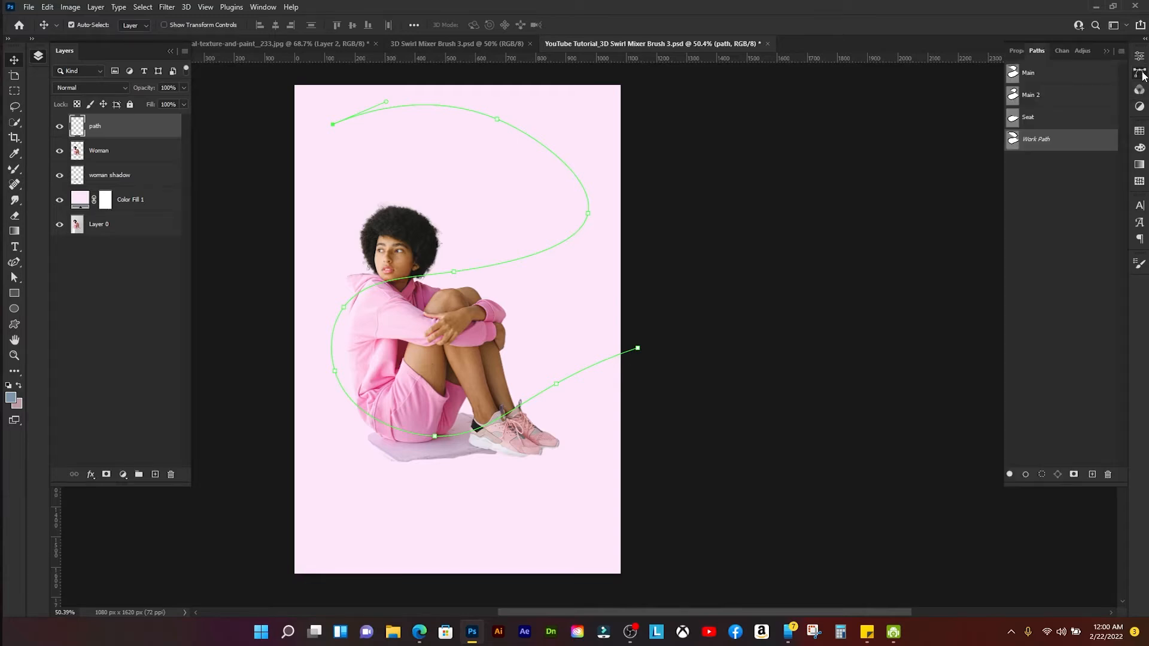
{"action": "left_click", "coordinate": [1141, 74]}
{"action": "left_click", "coordinate": [262, 7]}
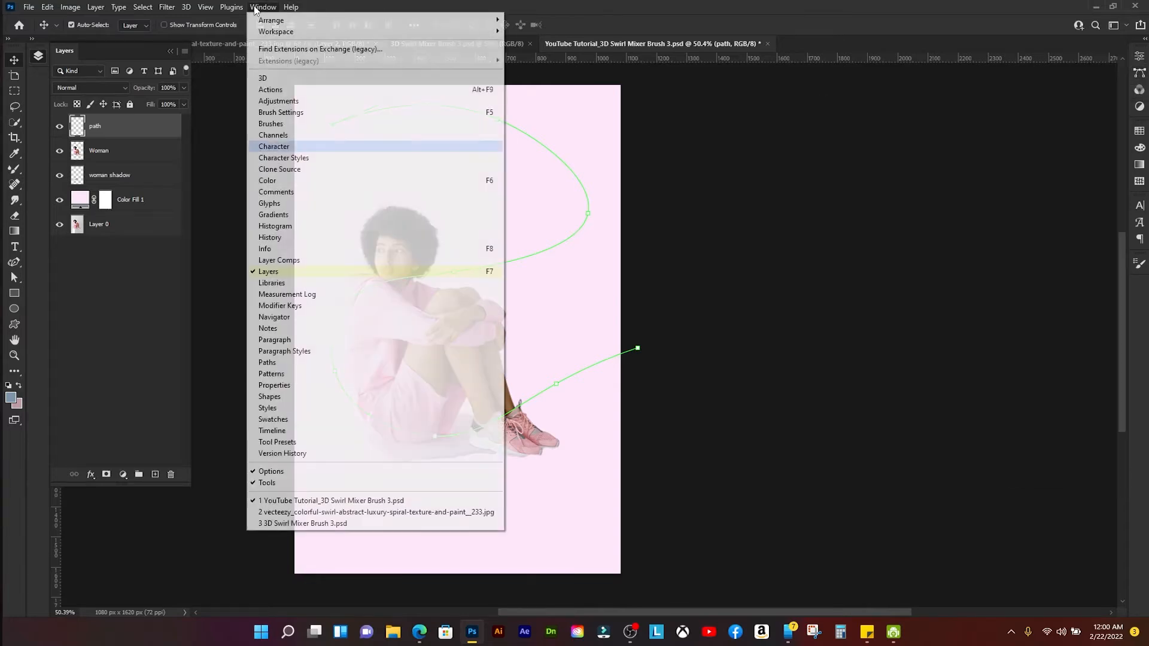
{"action": "left_click", "coordinate": [360, 362]}
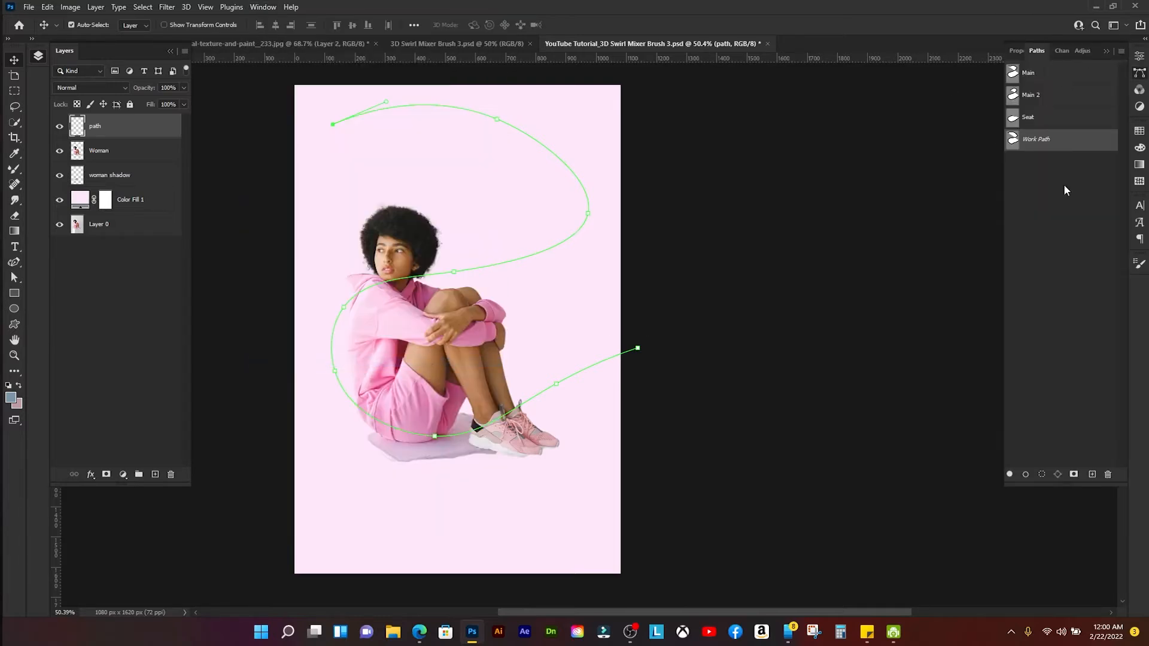
{"action": "left_click", "coordinate": [1051, 74], "text": "shift"}
{"action": "left_click", "coordinate": [1107, 476]}
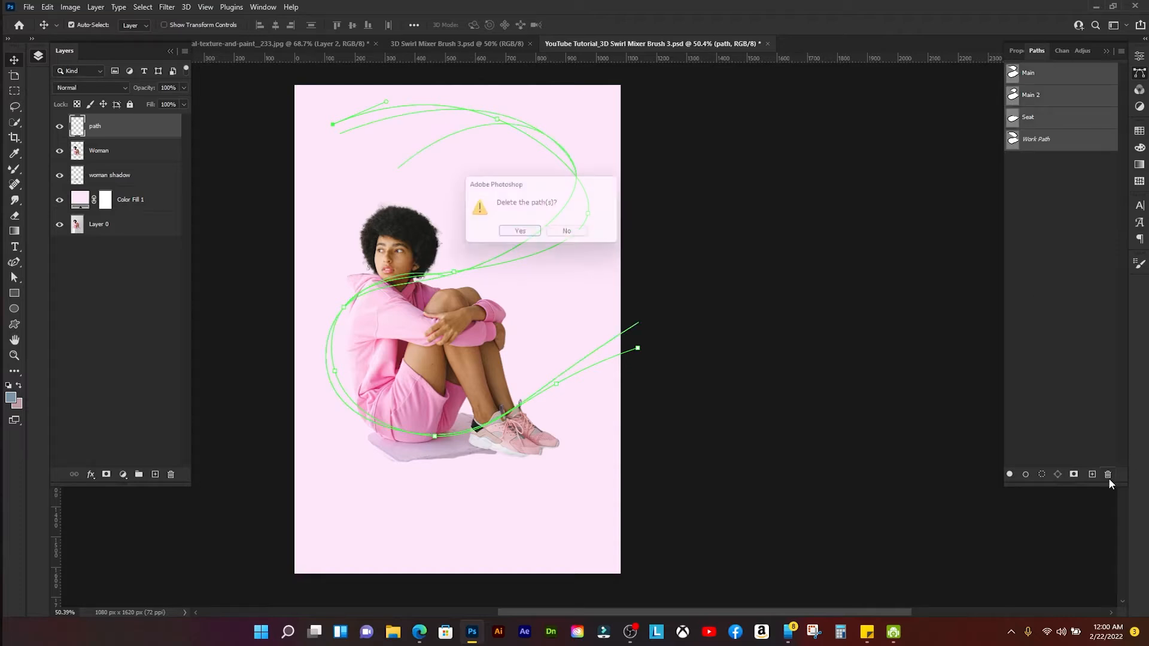
{"action": "left_click", "coordinate": [528, 236]}
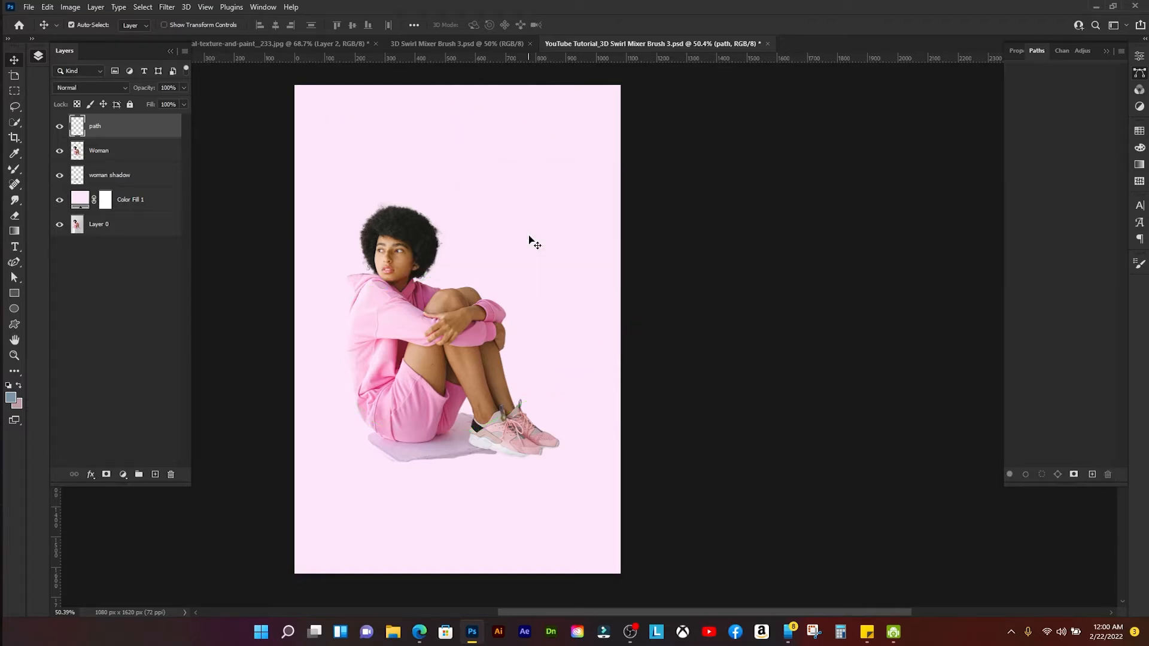
{"action": "key", "text": "ctrl+z"}
- Delete the old paths Main, Main 2 and Seat, keeping the work path
{"action": "left_click", "coordinate": [1068, 120]}
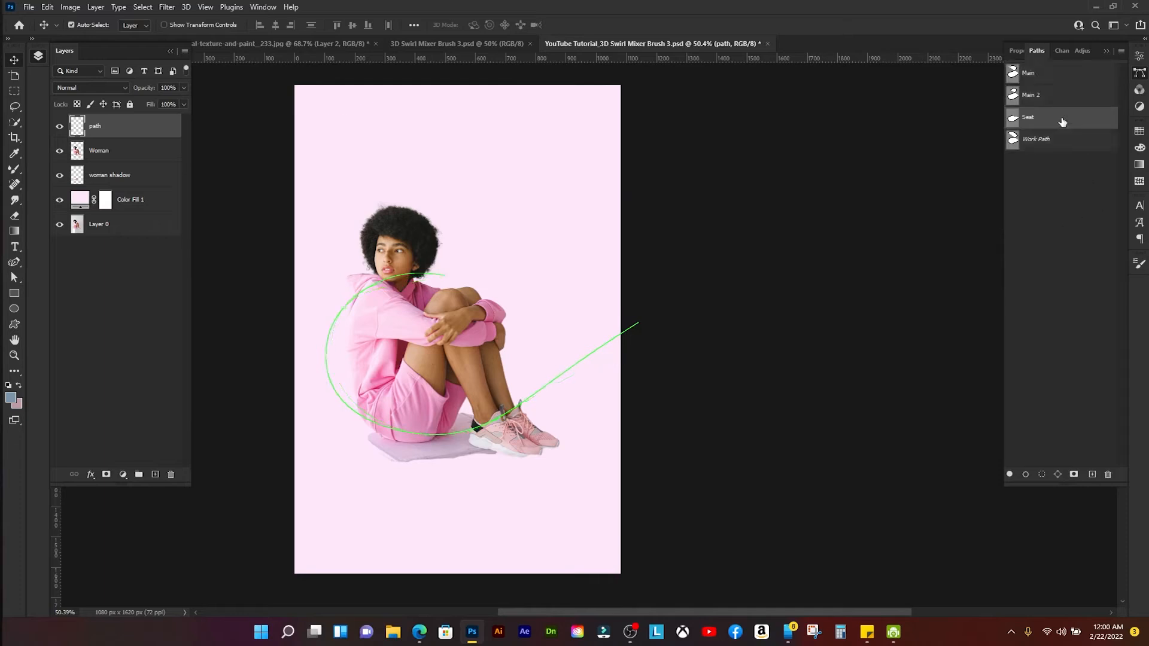
{"action": "left_click", "coordinate": [1056, 70], "text": "shift"}
{"action": "left_click", "coordinate": [1107, 475]}
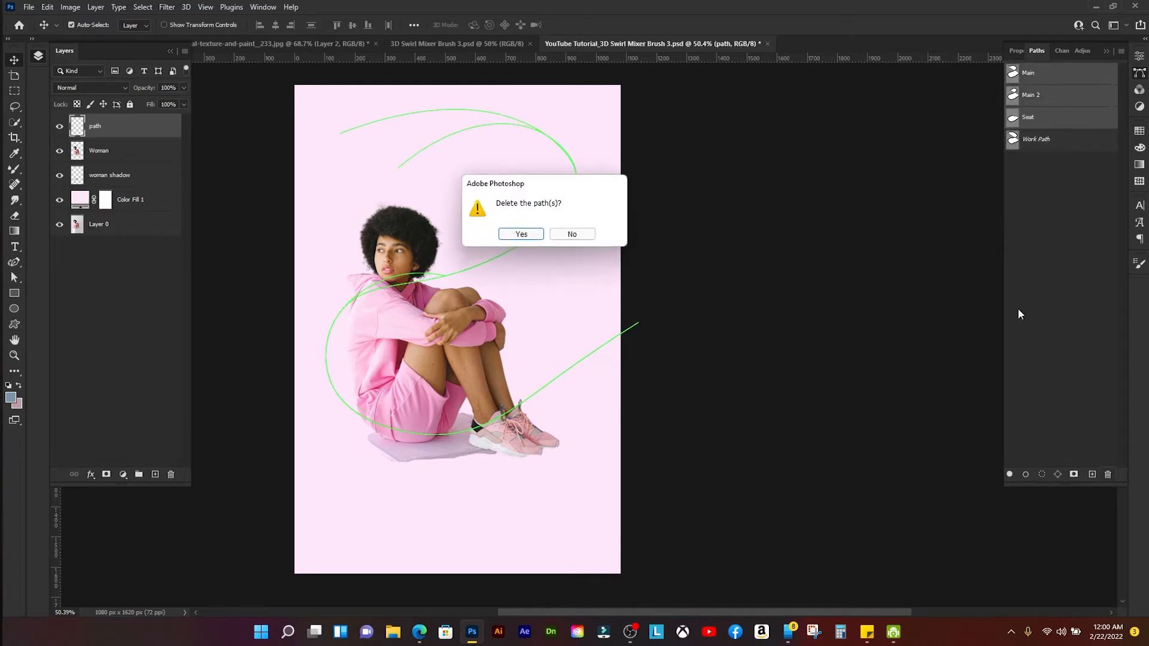
{"action": "left_click", "coordinate": [524, 234]}
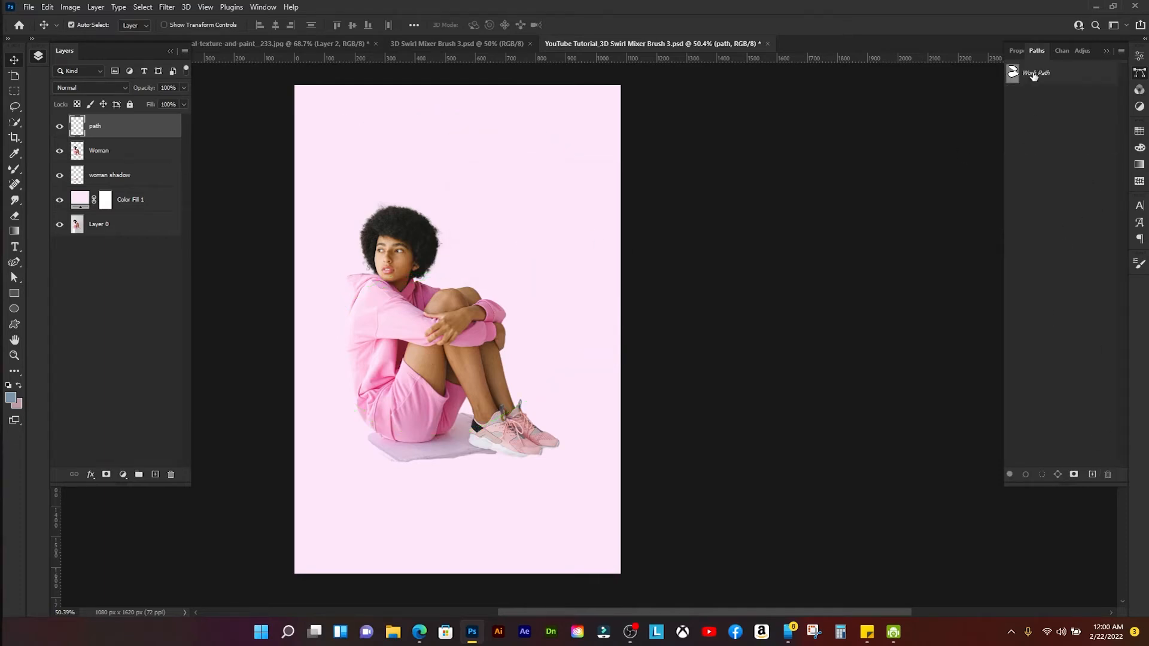
- Save the work path under the name Path 1 and deselect it, keeping the list of paths open
{"action": "left_click", "coordinate": [1053, 87]}
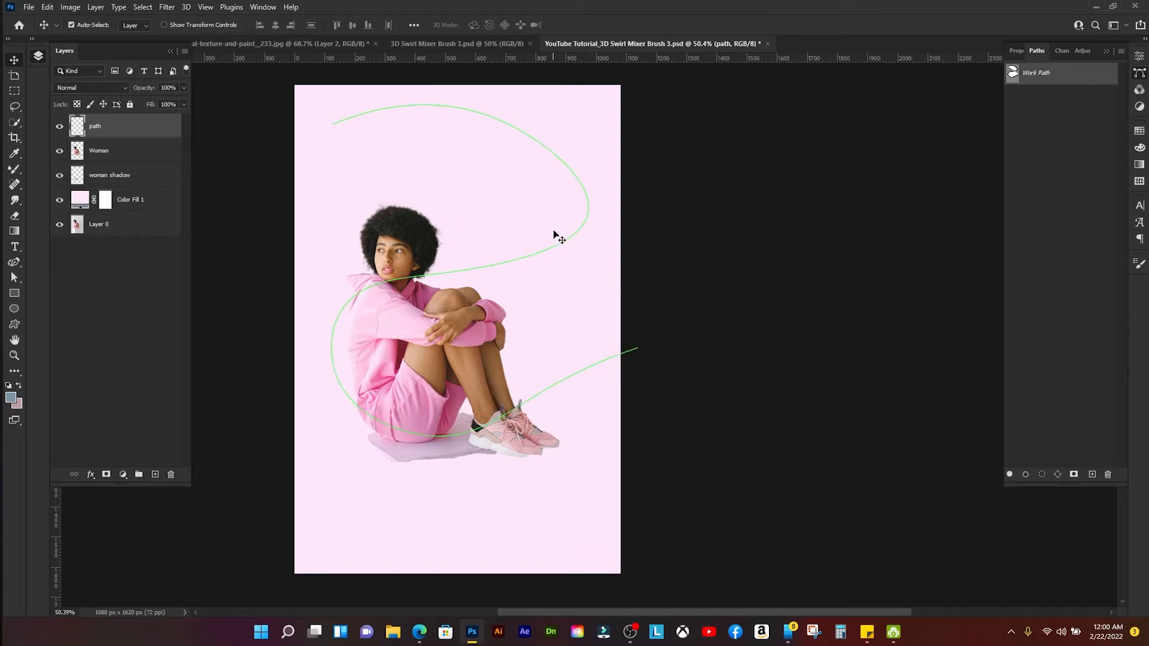
{"action": "double_click", "coordinate": [1036, 73]}
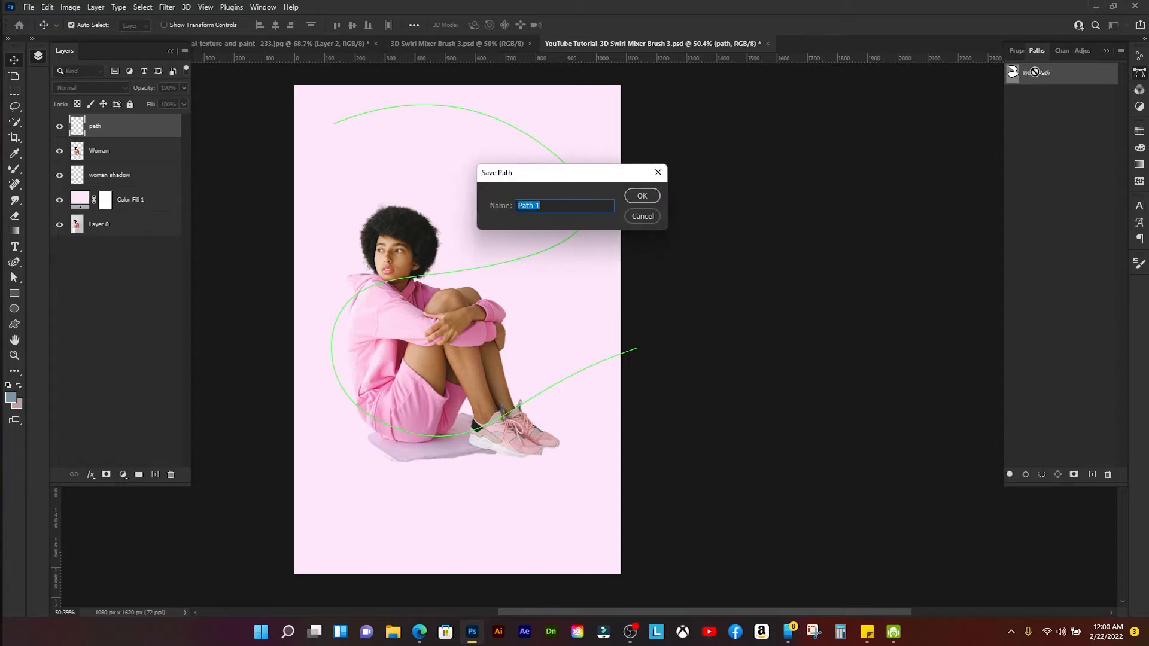
{"action": "key", "text": "Return"}
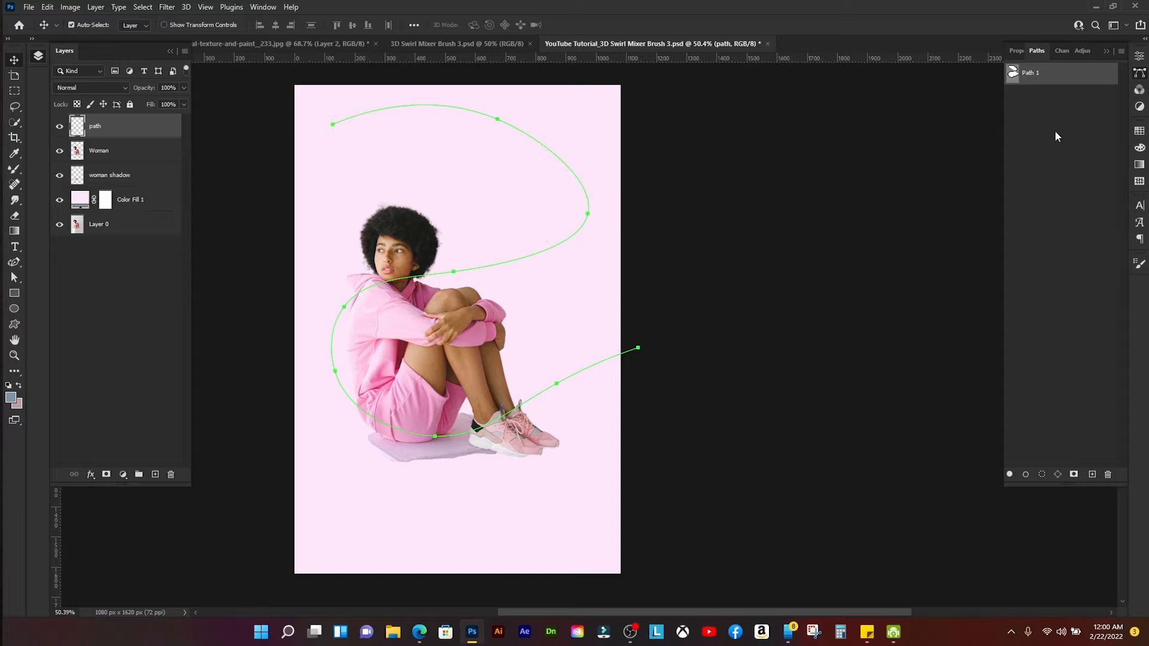
{"action": "left_click", "coordinate": [1066, 161]}
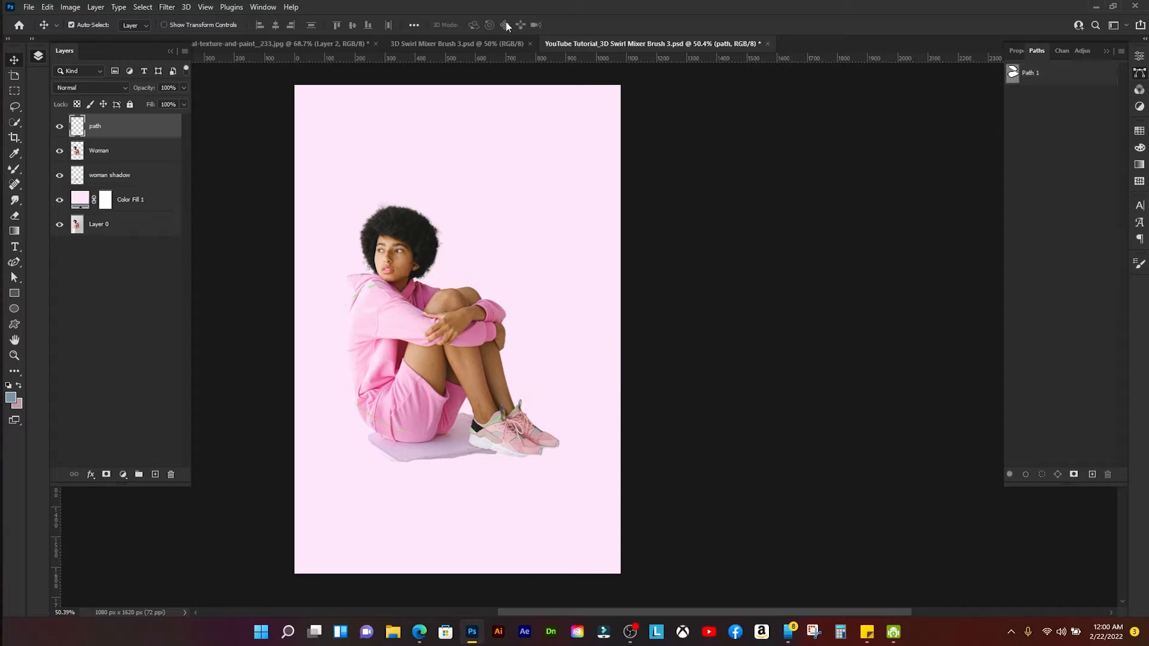
{"action": "left_click", "coordinate": [1105, 50]}
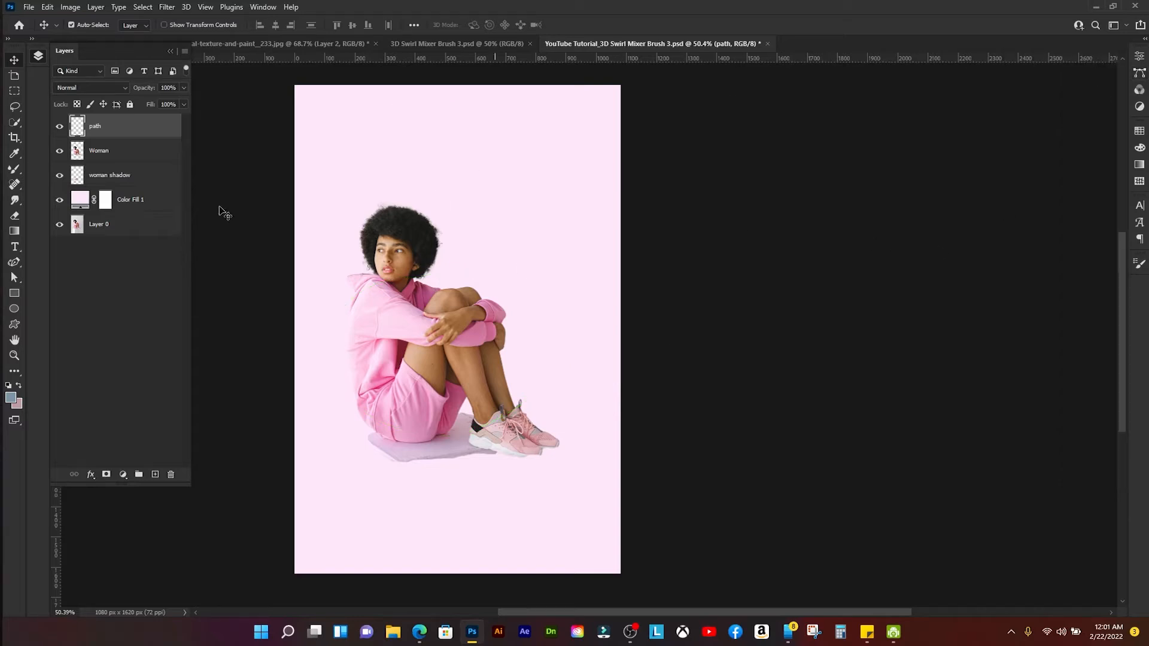
{"action": "left_click", "coordinate": [1140, 75]}
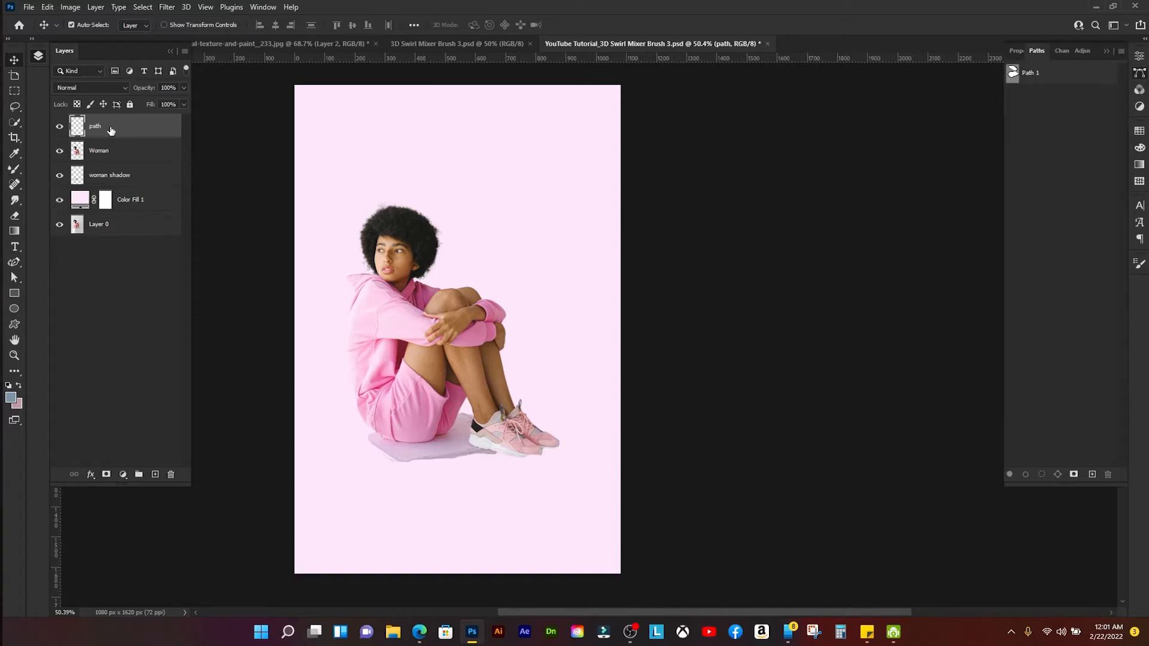
- Sample the woman's face from the Woman layer with the Mixer Brush at size 150
{"action": "left_click", "coordinate": [121, 157]}
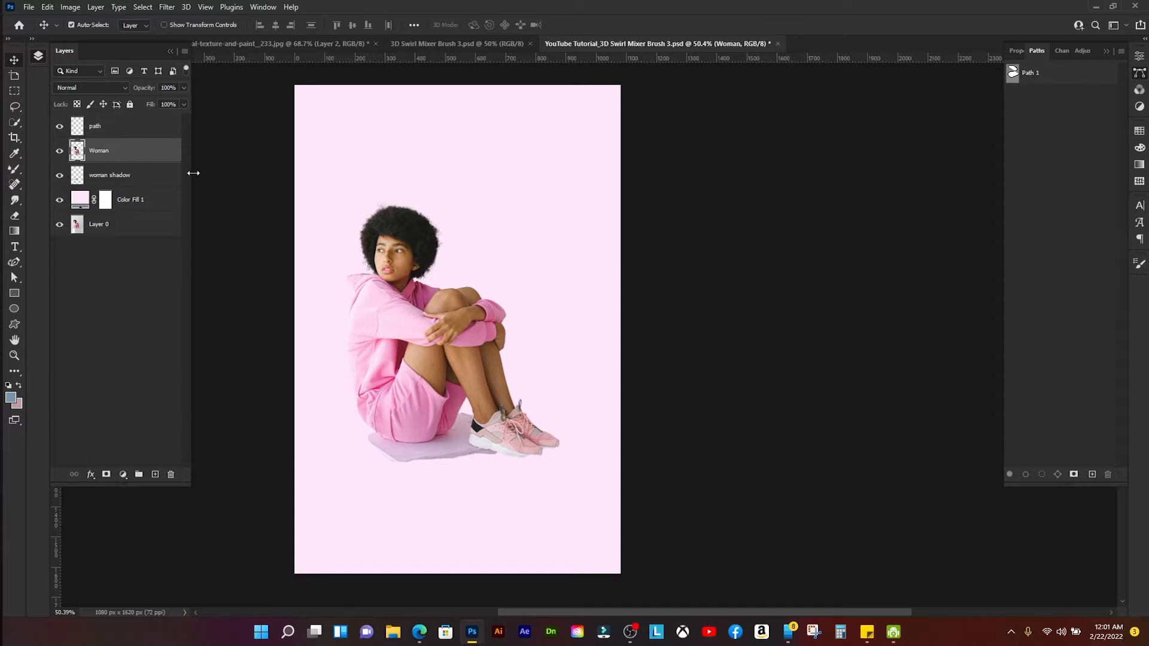
{"action": "key", "text": "b"}
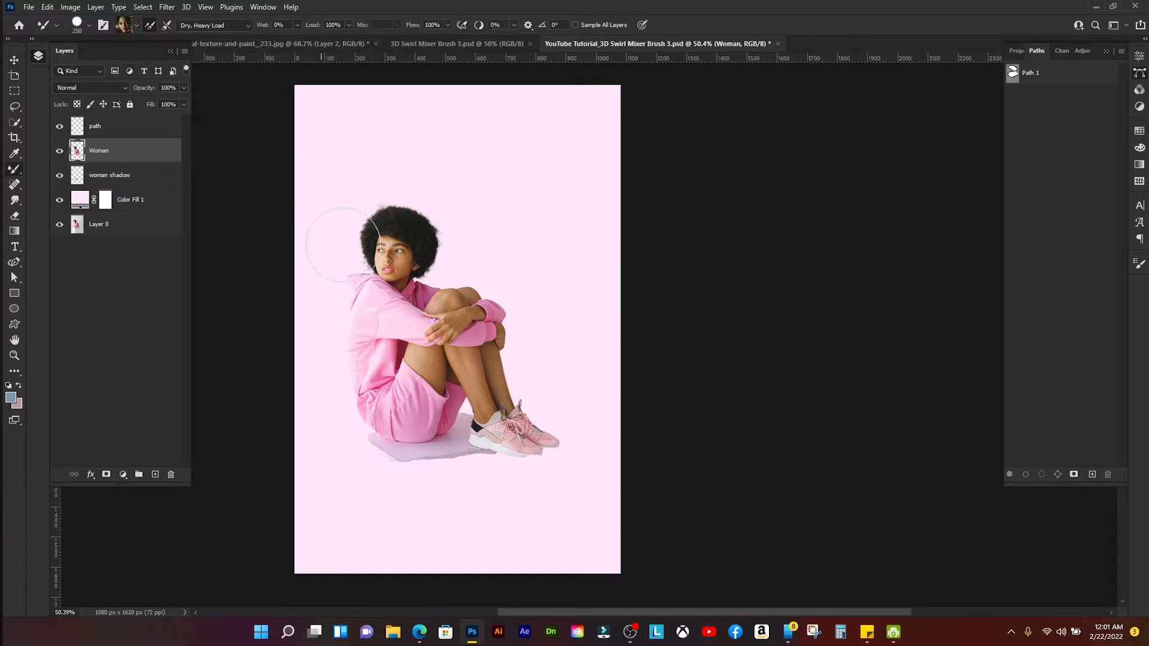
{"action": "scroll", "coordinate": [394, 257], "scroll_direction": "up", "scroll_amount": 5, "text": "alt"}
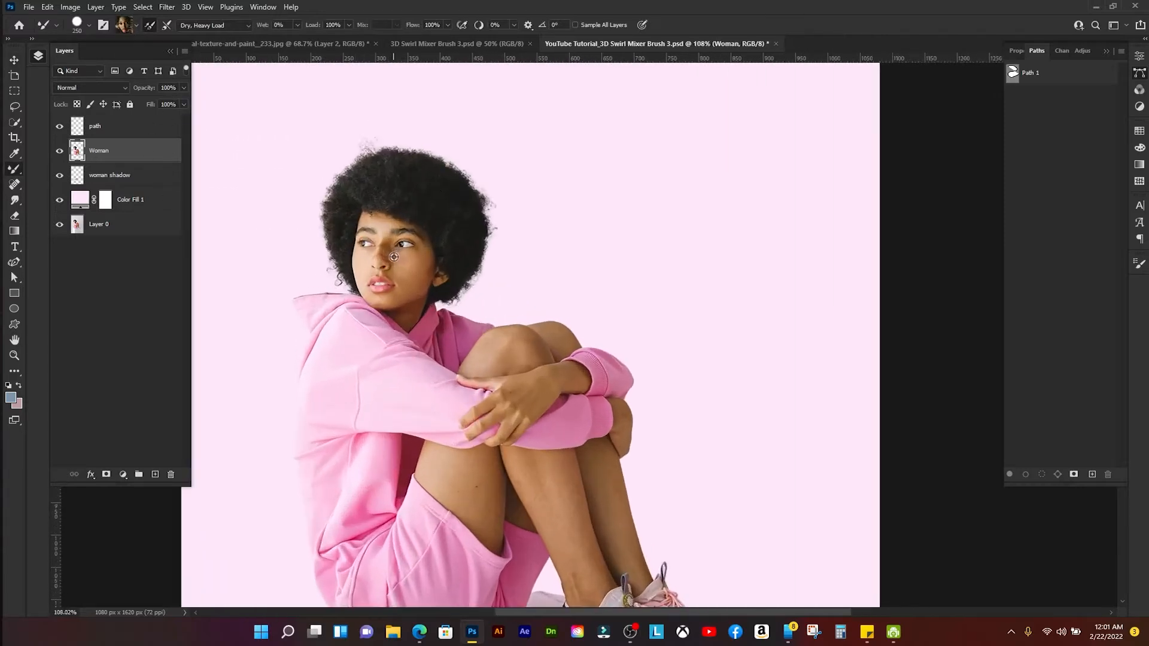
{"action": "key", "text": "bracketleft"}
{"action": "key", "text": "bracketleft"}
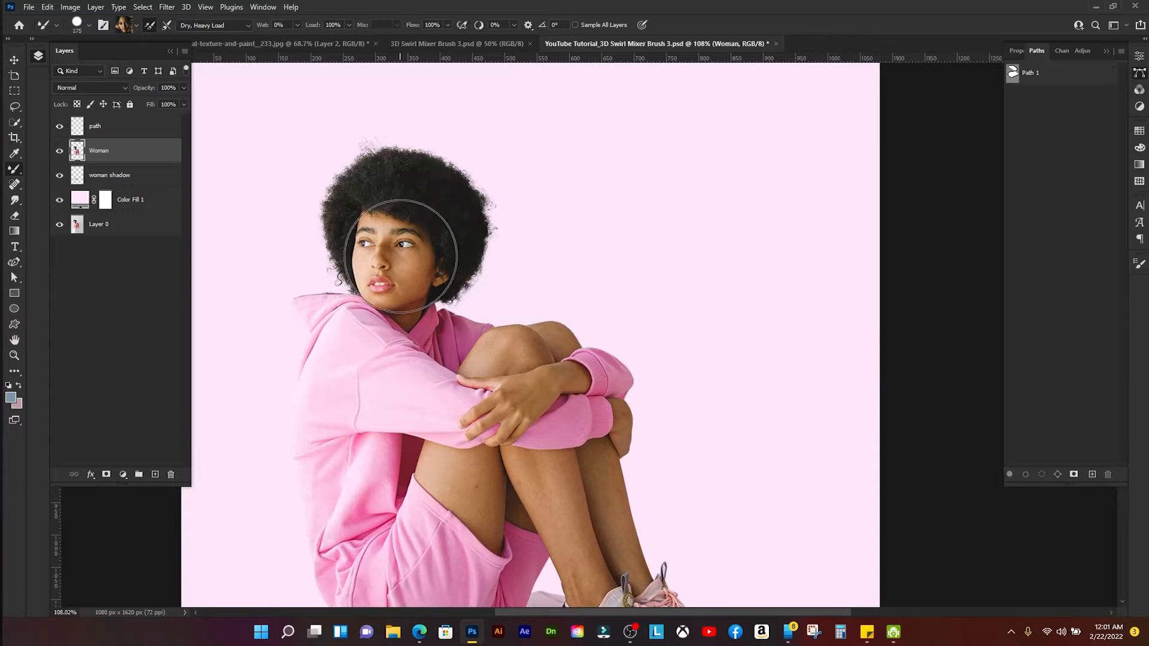
{"action": "key", "text": "bracketleft"}
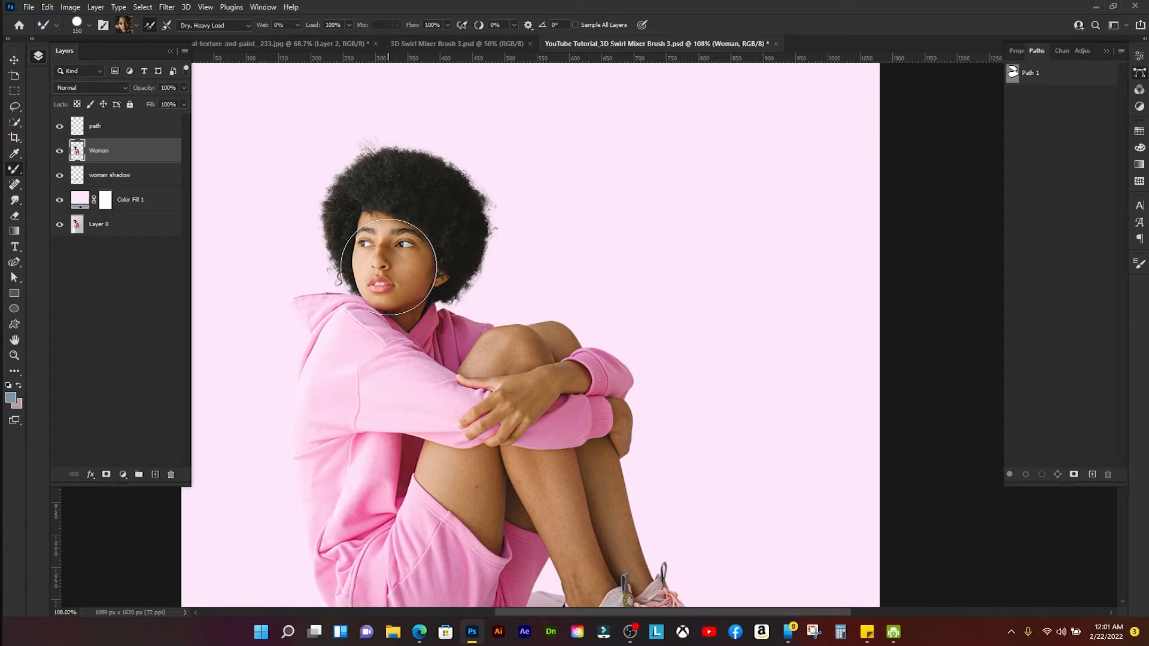
{"action": "left_click", "coordinate": [388, 265], "text": "alt"}
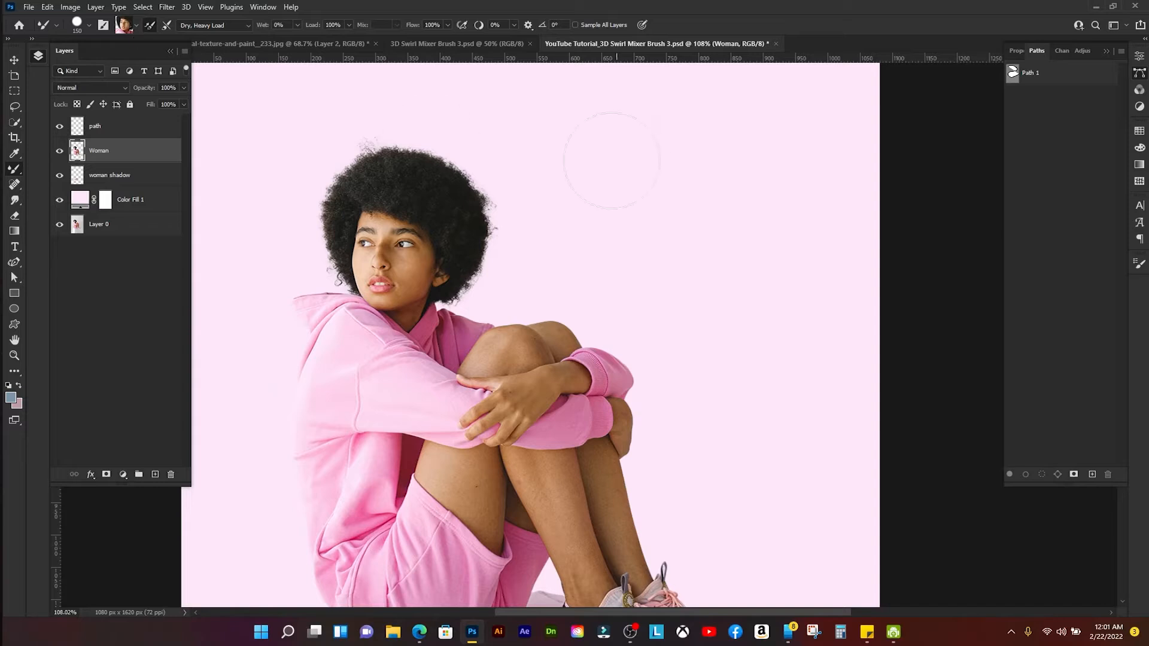
- Test the sampled face with single dabs on the pink area beside the woman's head and undo each one
{"action": "left_click", "coordinate": [601, 163]}
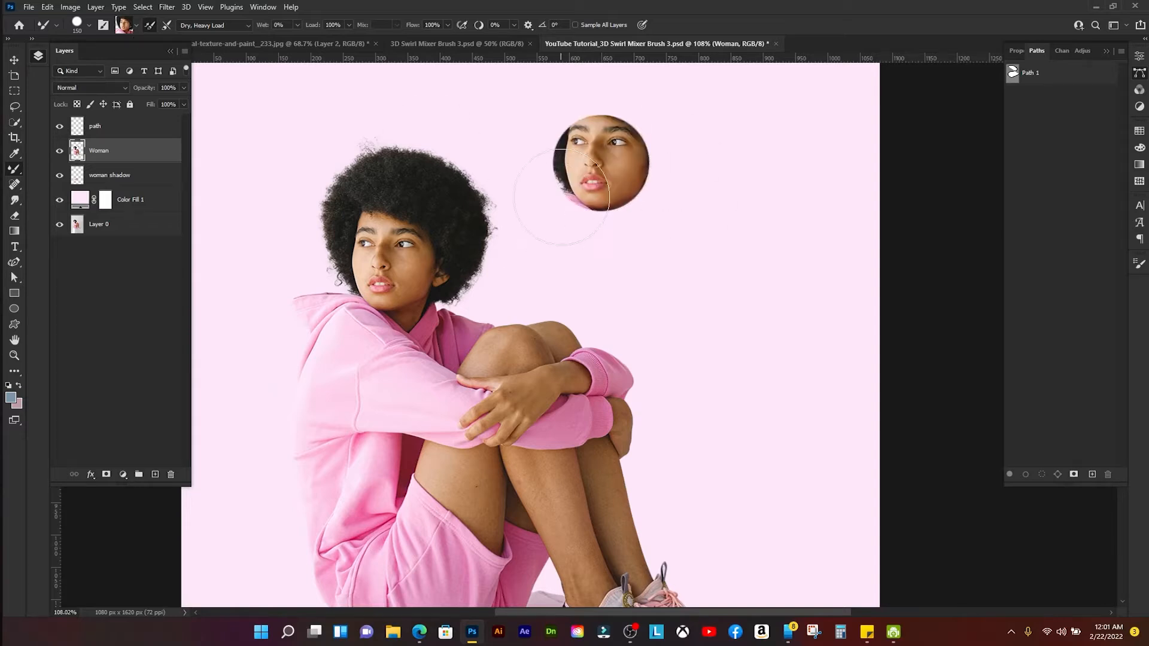
{"action": "key", "text": "ctrl+z"}
{"action": "left_click", "coordinate": [611, 187]}
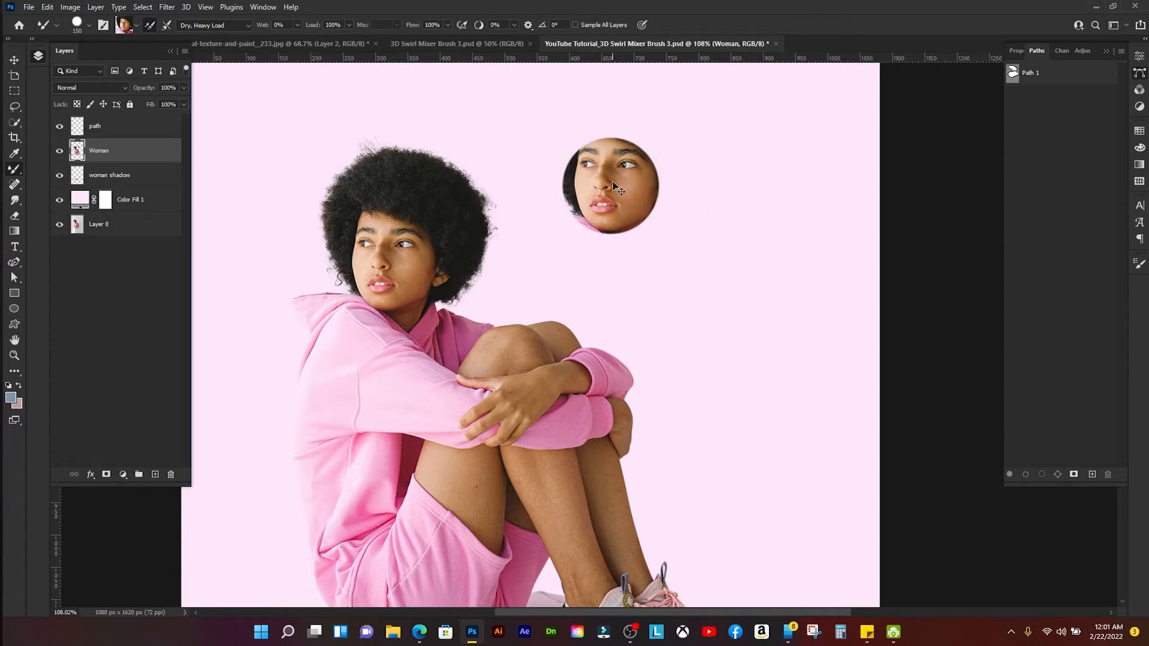
{"action": "key", "text": "ctrl+z"}
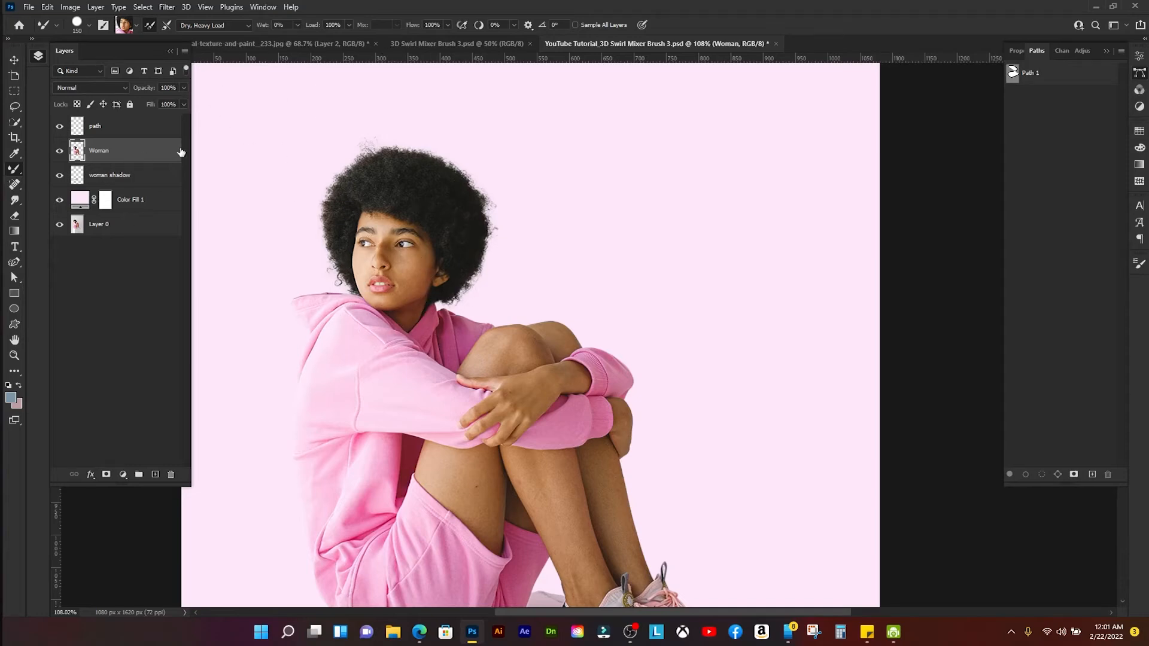
- Make the path layer active and select Path 1 from the saved paths
{"action": "left_click", "coordinate": [117, 131]}
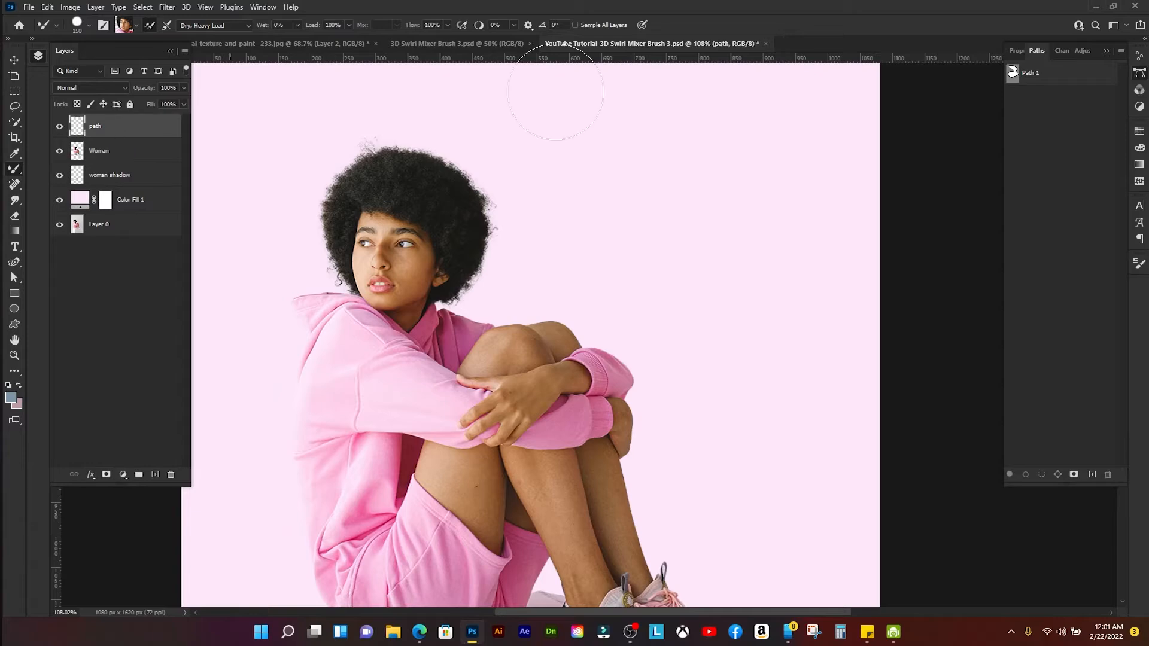
{"action": "left_click", "coordinate": [1046, 79]}
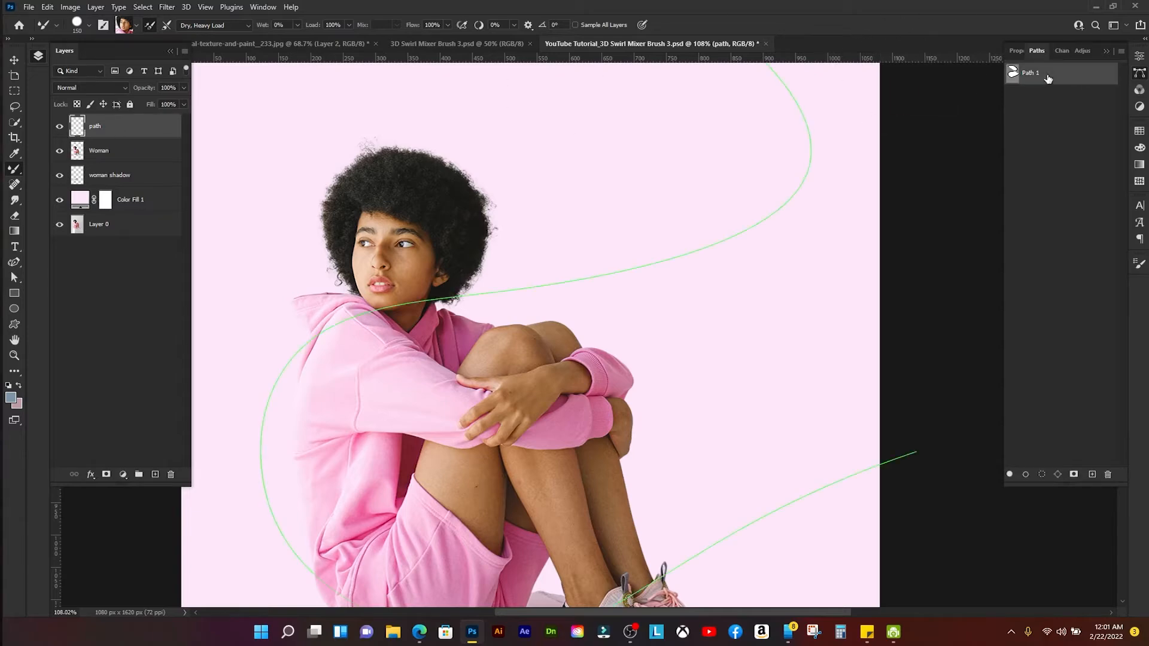
{"action": "scroll", "coordinate": [587, 223], "scroll_direction": "down", "scroll_amount": 1}
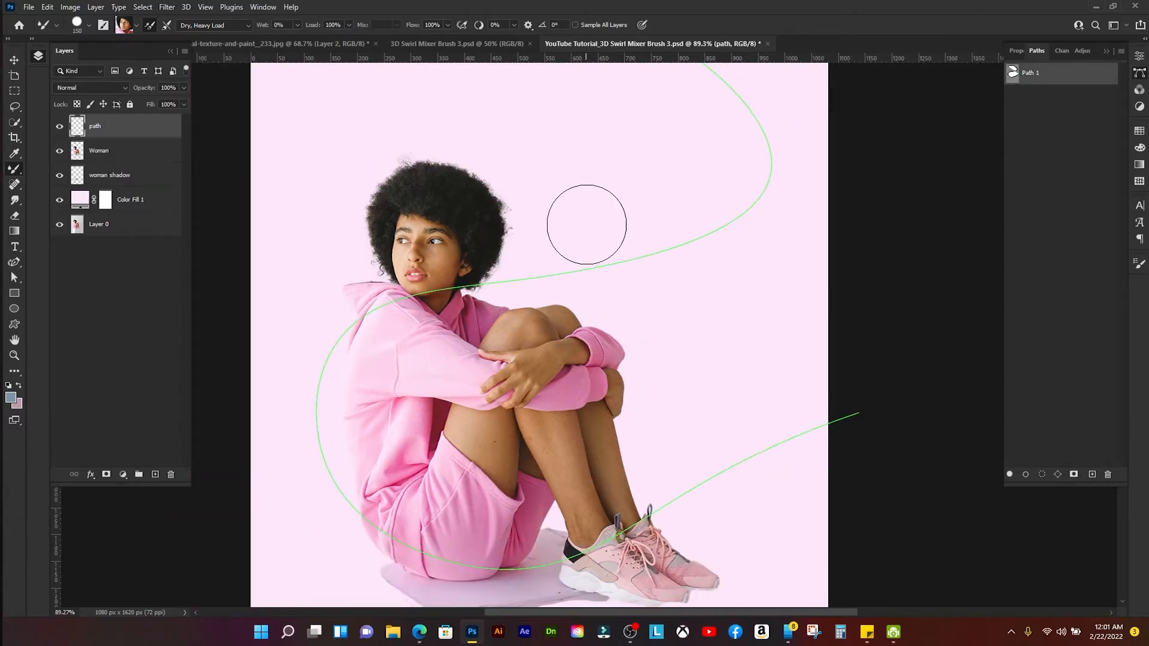
{"action": "scroll", "coordinate": [590, 227], "scroll_direction": "down", "scroll_amount": 2}
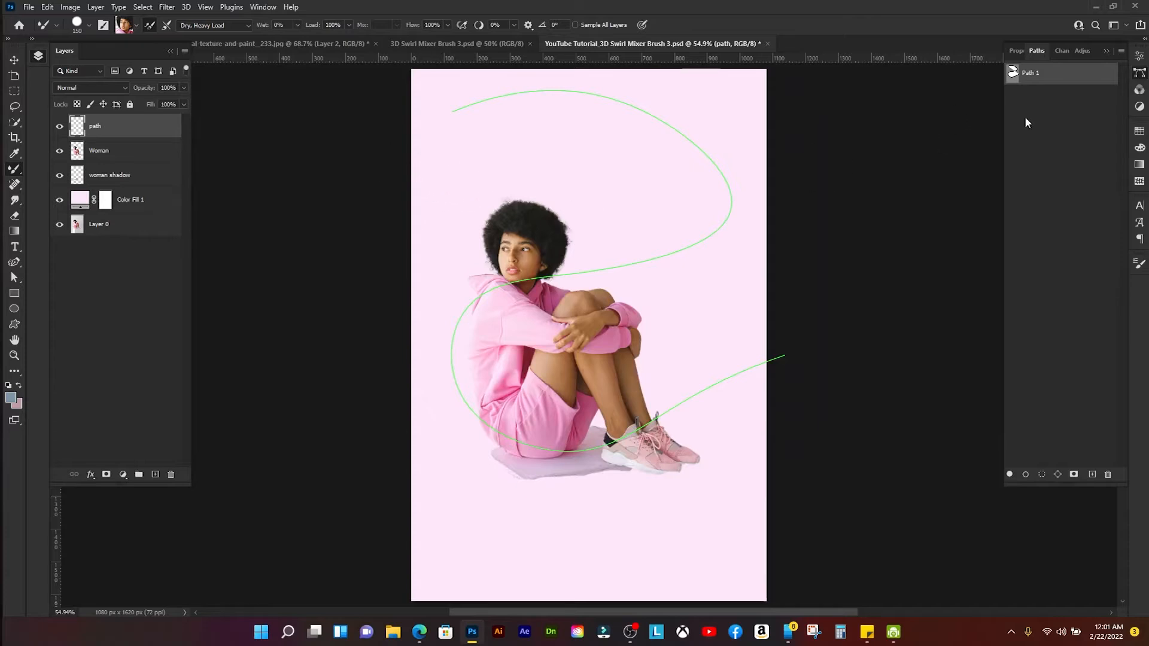
{"action": "right_click", "coordinate": [1044, 79]}
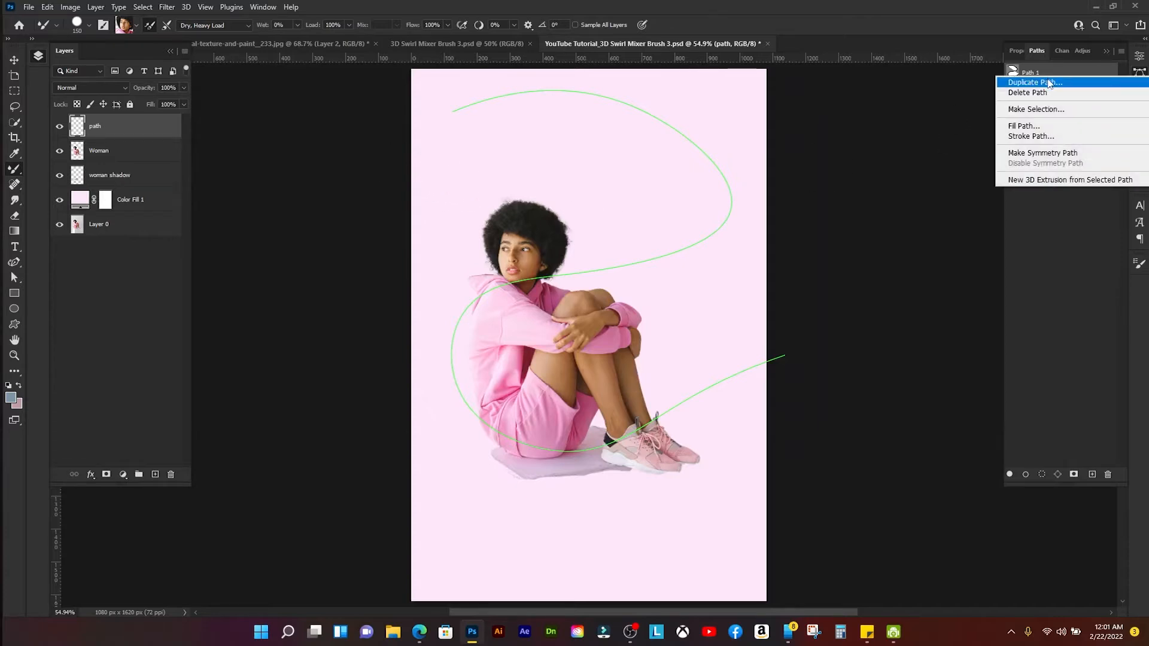
{"action": "left_click", "coordinate": [1020, 137]}
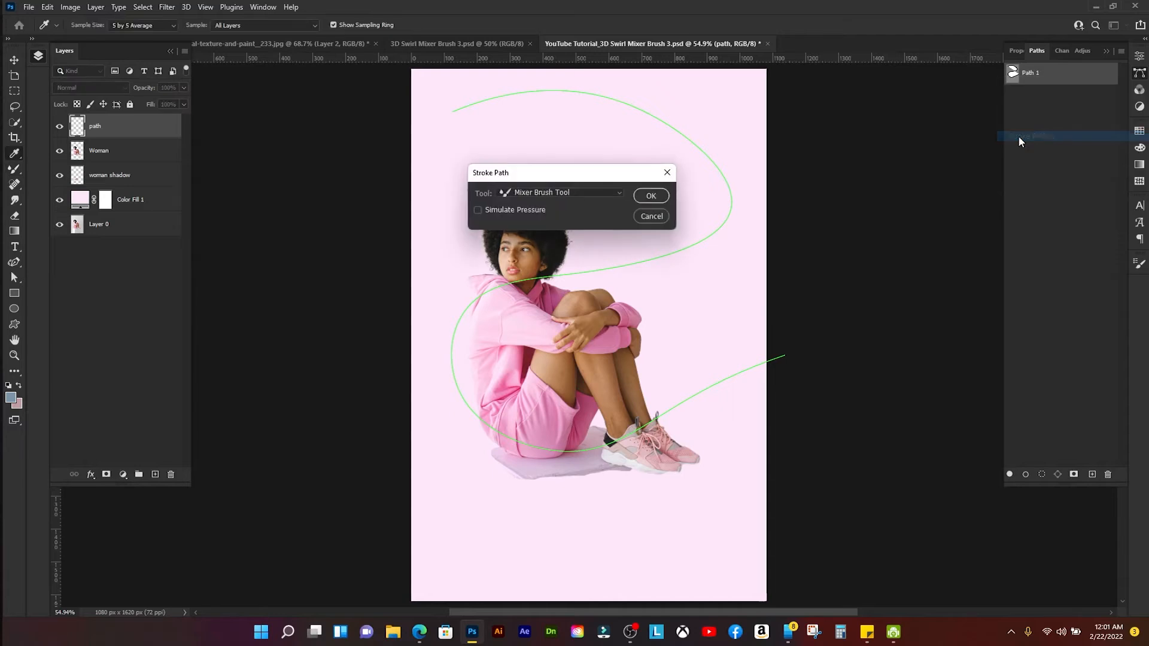
{"action": "left_click", "coordinate": [566, 193]}
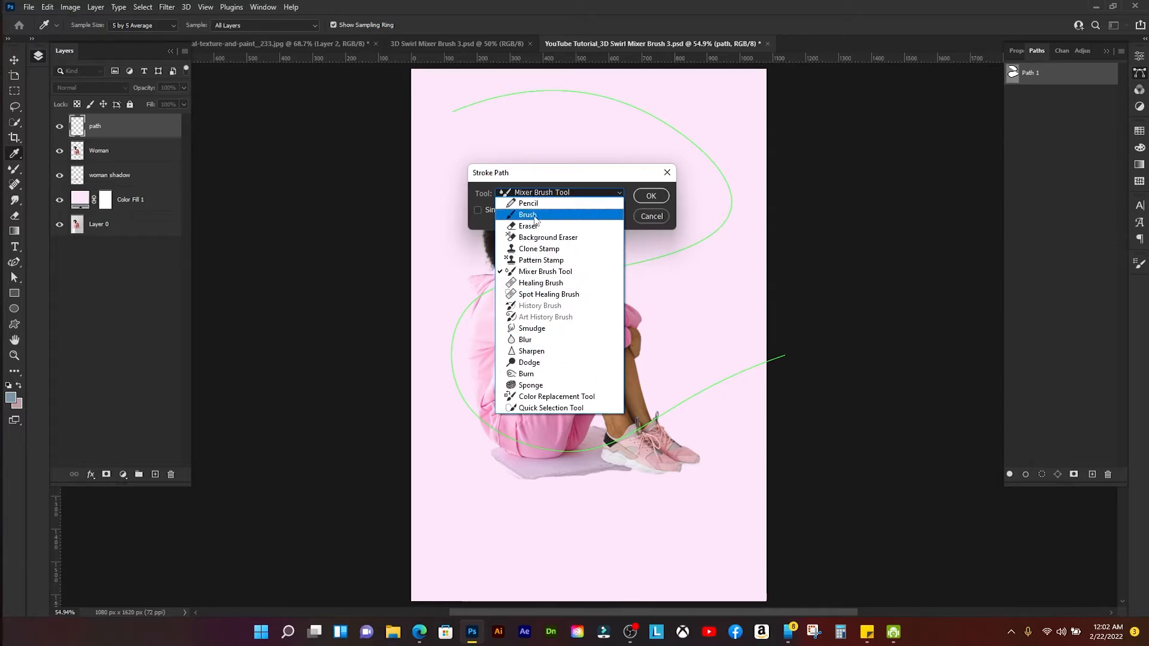
{"action": "left_click", "coordinate": [551, 274]}
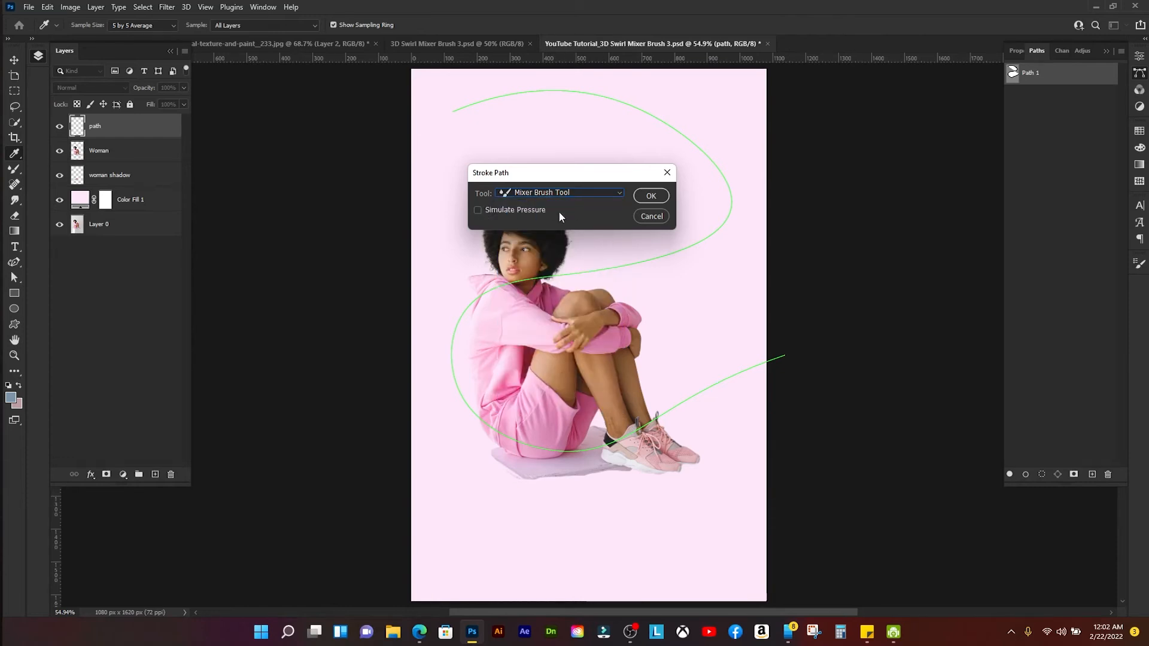
{"action": "left_click", "coordinate": [652, 216]}
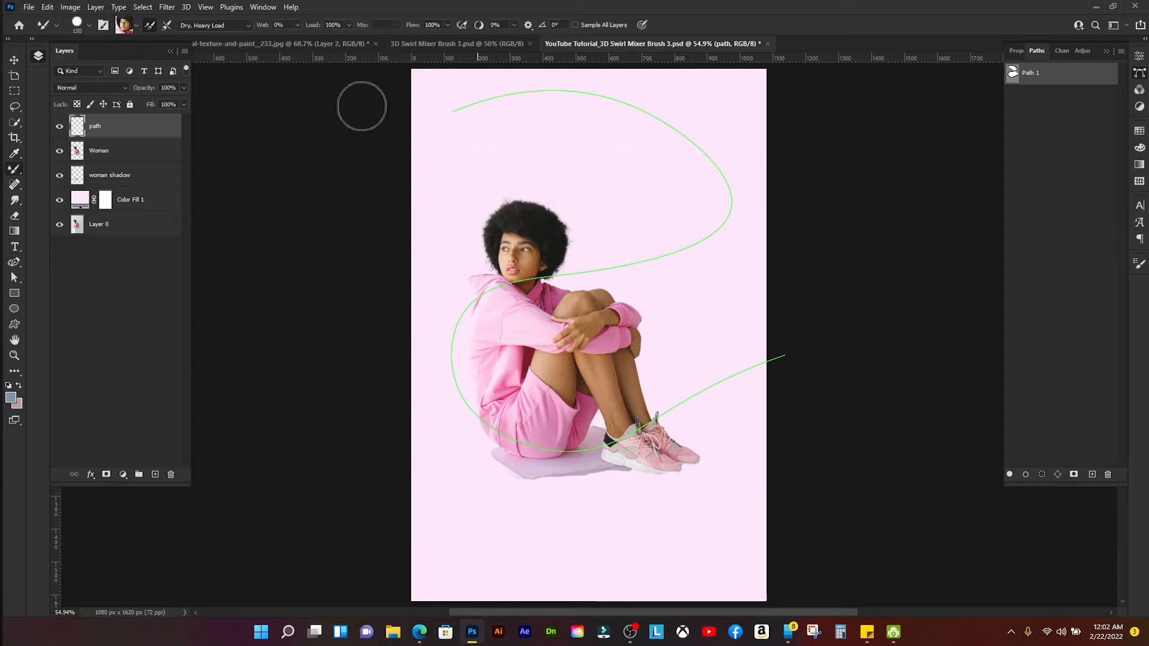
- Review the Mixer Brush tip settings, including size, hardness and spacing, and close them without changes
{"action": "left_click", "coordinate": [104, 26]}
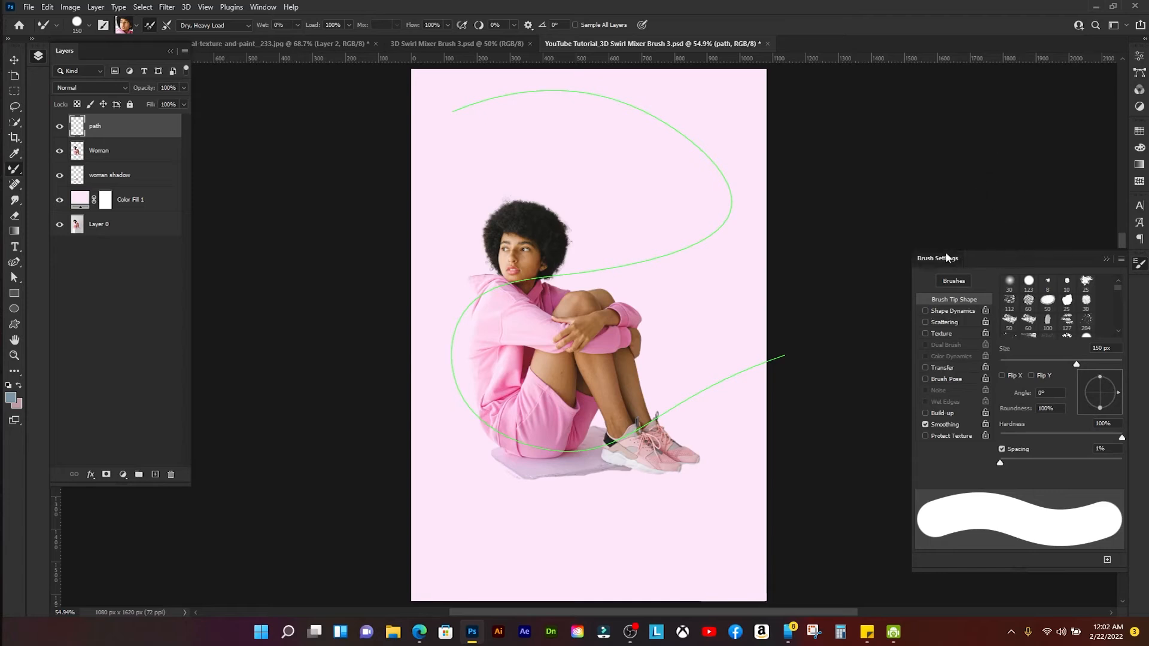
{"action": "mouse_move", "coordinate": [946, 253]}
{"action": "left_mouse_down"}
{"action": "mouse_move", "coordinate": [704, 118]}
{"action": "mouse_move", "coordinate": [533, 108]}
{"action": "mouse_move", "coordinate": [575, 125]}
{"action": "left_mouse_up"}
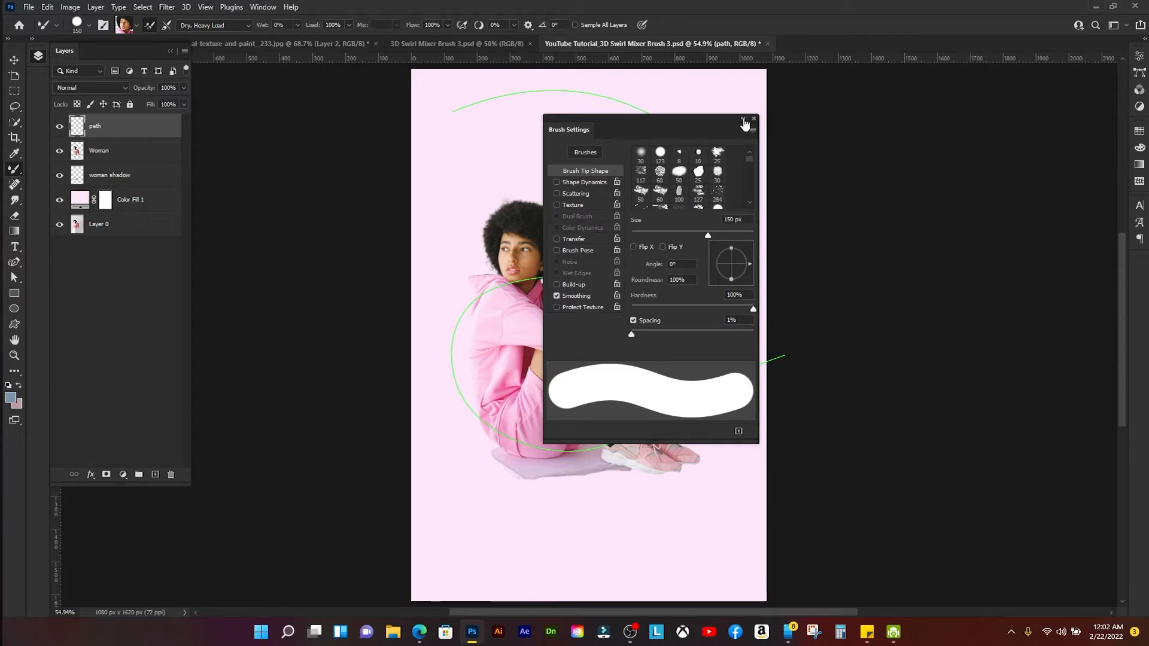
{"action": "left_click", "coordinate": [744, 120]}
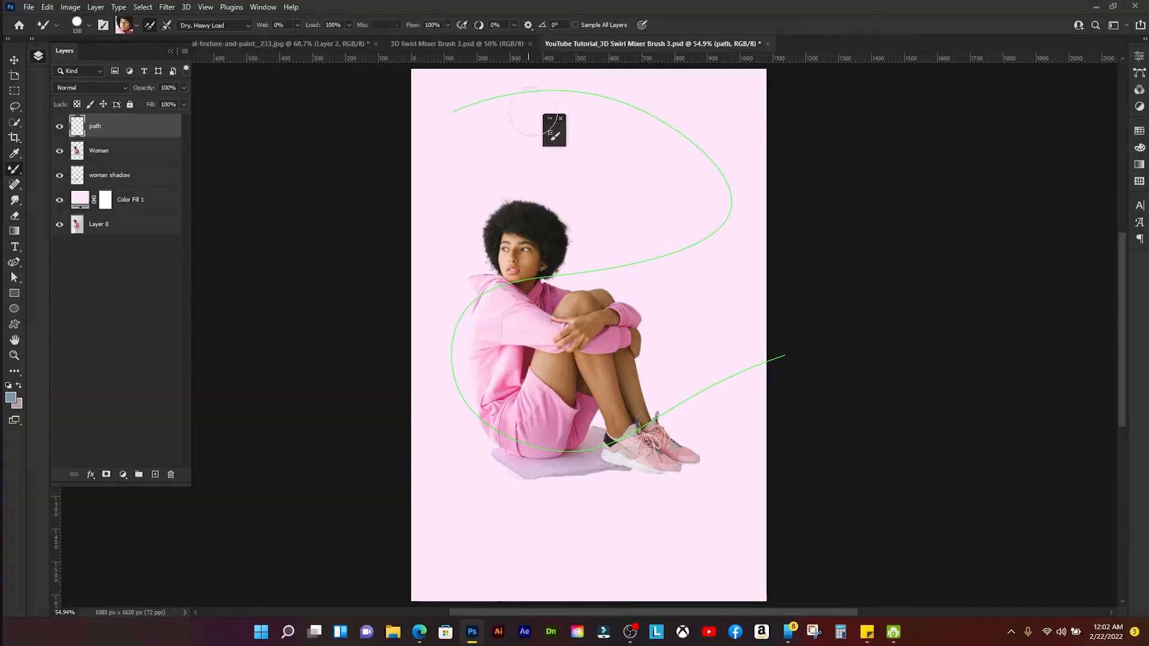
{"action": "left_click", "coordinate": [562, 118]}
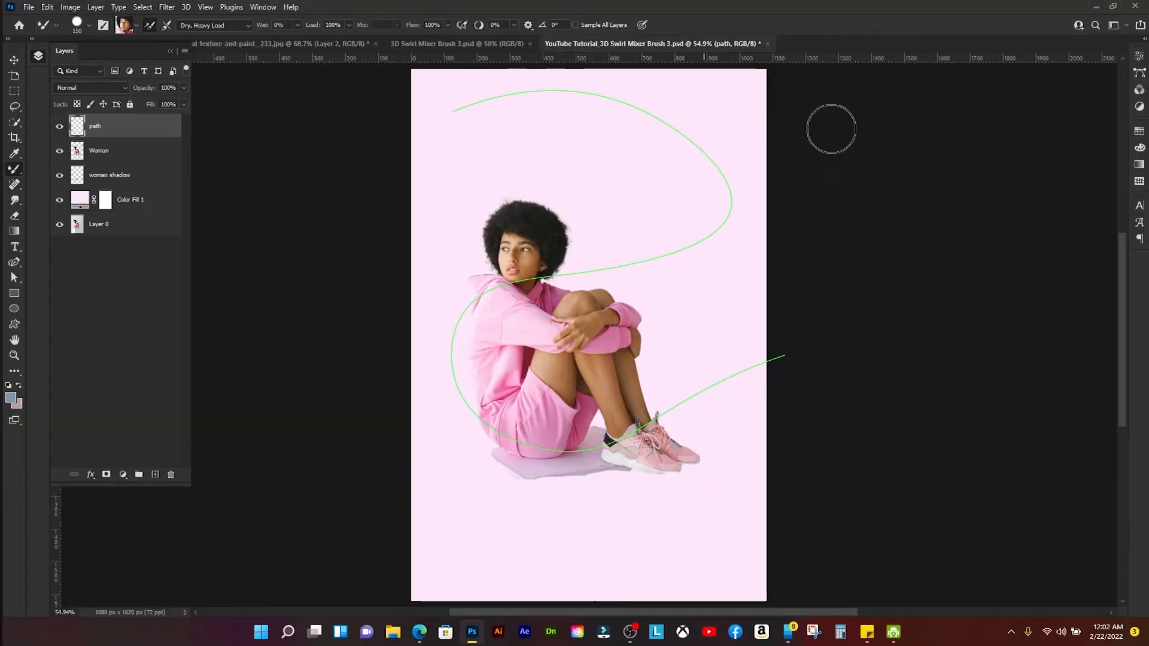
- Try stroking Path 1 on the path layer with the Mixer Brush Tool at size 150, and undo the stroke
{"action": "left_click", "coordinate": [1139, 72]}
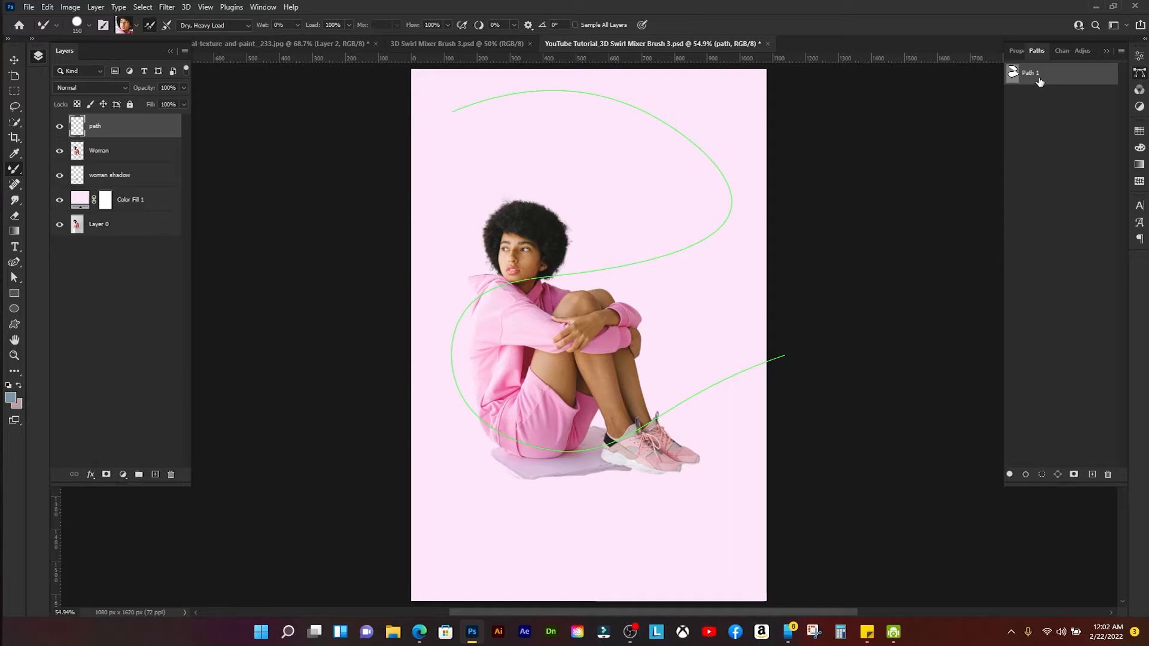
{"action": "right_click", "coordinate": [1043, 78]}
{"action": "left_click", "coordinate": [1031, 138]}
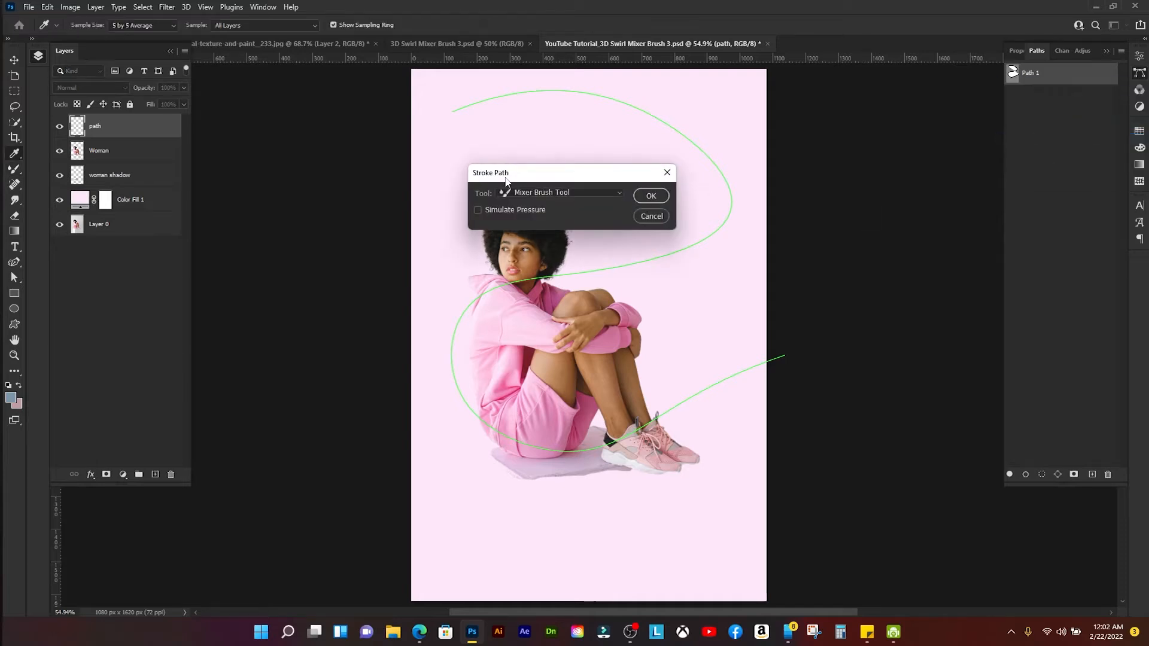
{"action": "left_click", "coordinate": [651, 198]}
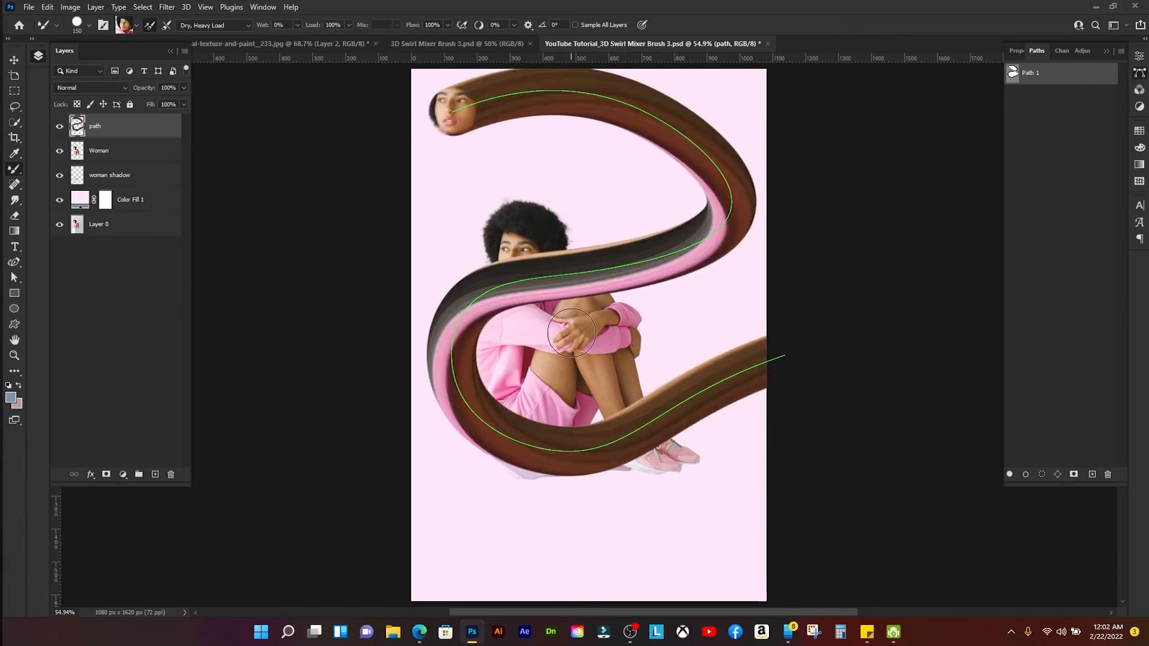
{"action": "key", "text": "ctrl+z"}
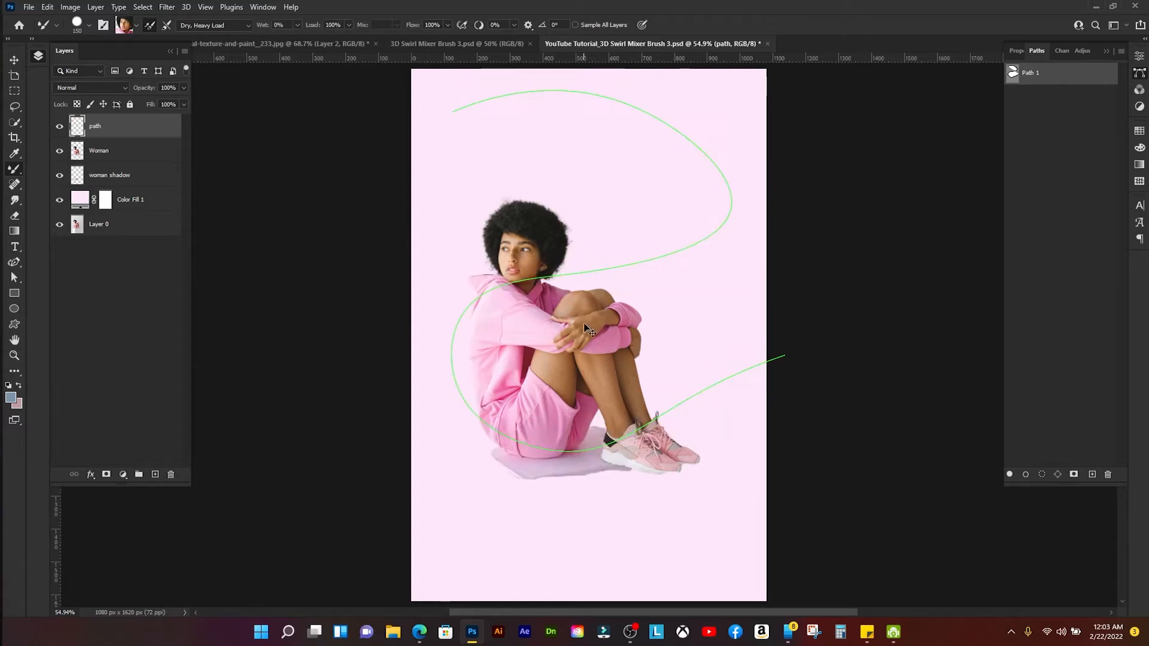
- Stroke Path 1 on the path layer with the Mixer Brush Tool at size 200, without simulated pressure, and deselect the path
{"action": "key", "text": "bracketright"}
{"action": "key", "text": "bracketright"}
{"action": "right_click", "coordinate": [1071, 74]}
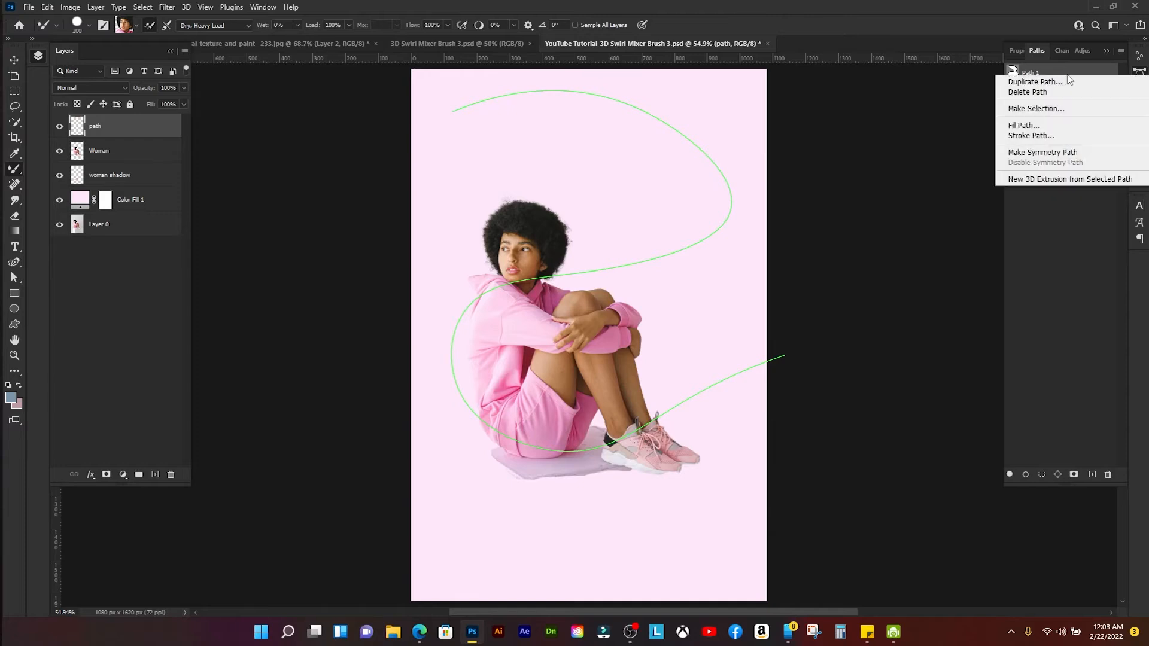
{"action": "left_click", "coordinate": [1032, 136]}
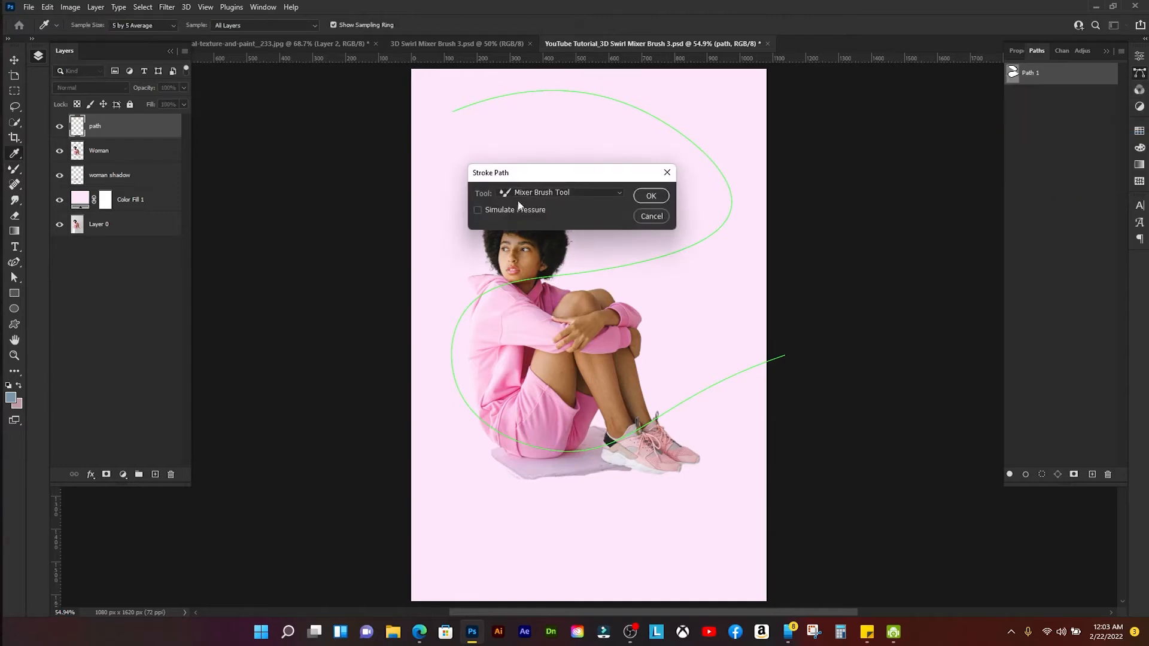
{"action": "left_click", "coordinate": [653, 196]}
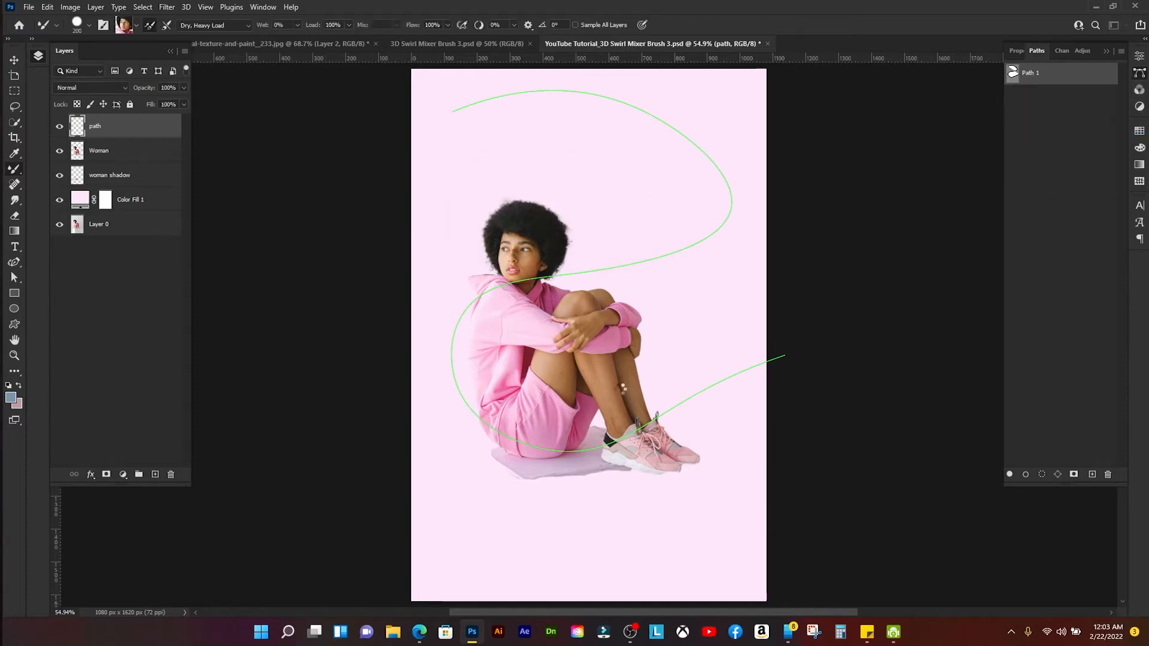
{"action": "scroll", "coordinate": [596, 375], "scroll_direction": "down", "scroll_amount": 3}
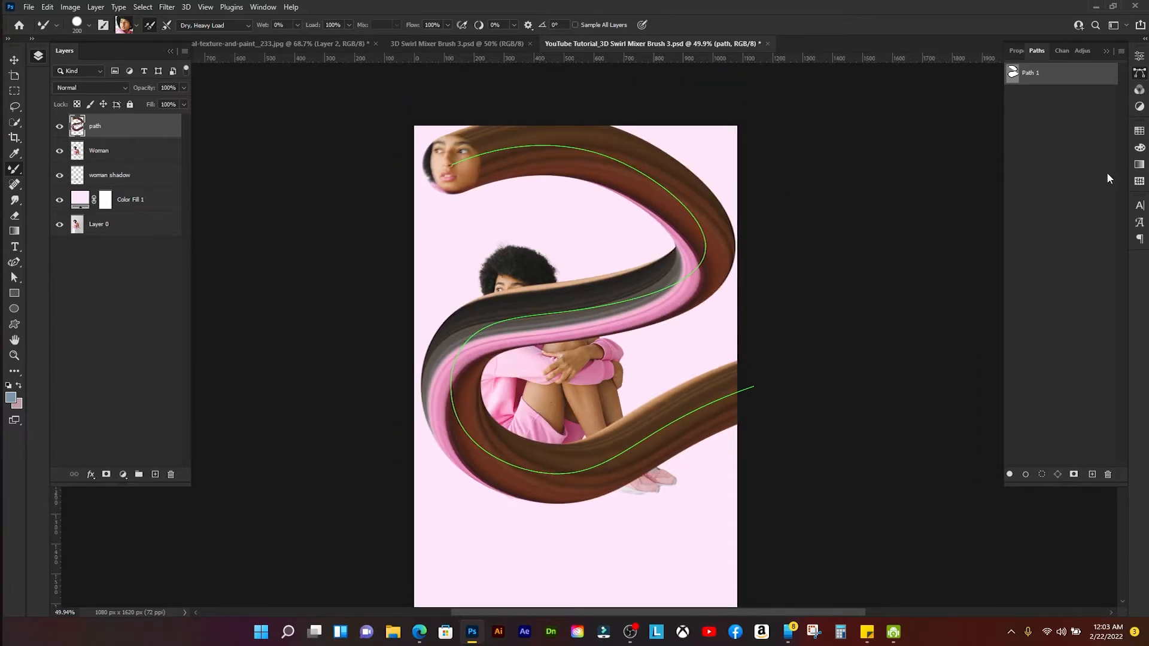
{"action": "left_click", "coordinate": [1072, 123]}
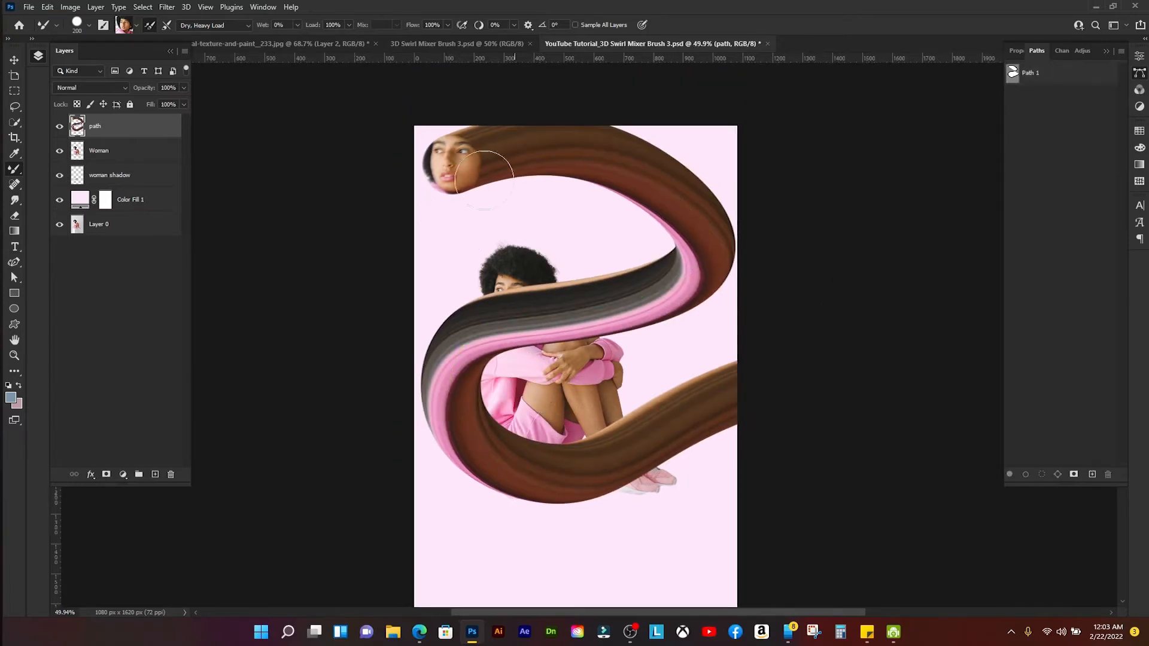
- Stamp a single dab of the sampled face exactly over the blurred face at the swirl's upper end
{"action": "scroll", "coordinate": [454, 162], "scroll_direction": "up", "scroll_amount": 5}
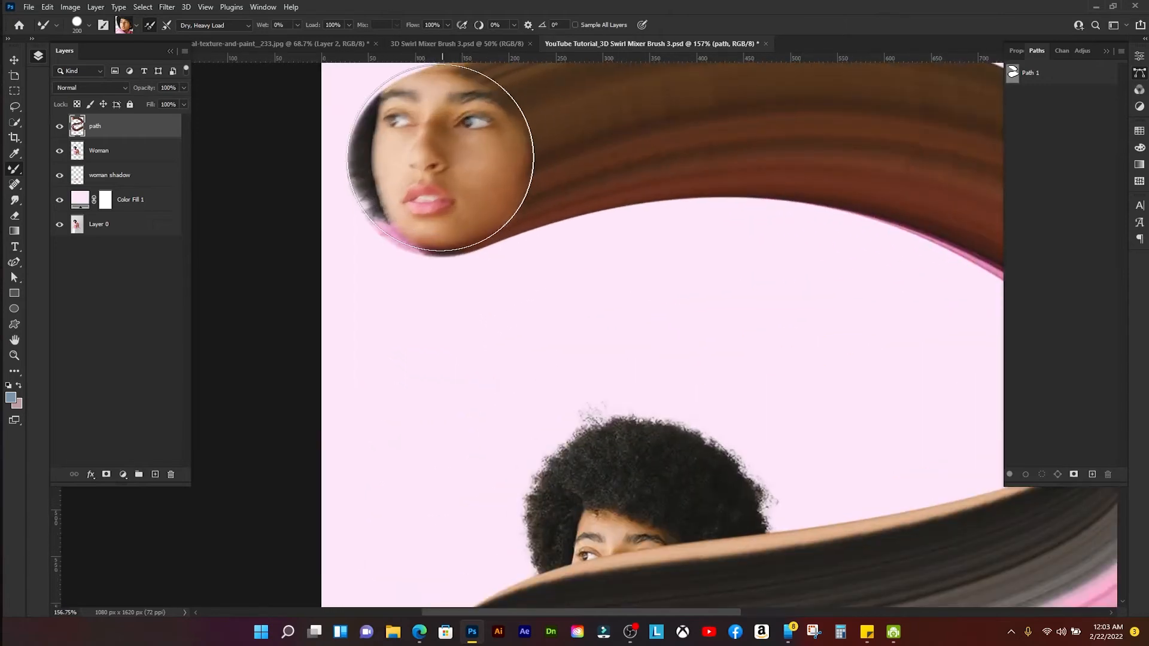
{"action": "scroll", "coordinate": [502, 198], "scroll_direction": "up", "scroll_amount": 1}
{"action": "scroll", "coordinate": [505, 209], "scroll_direction": "left", "scroll_amount": 1}
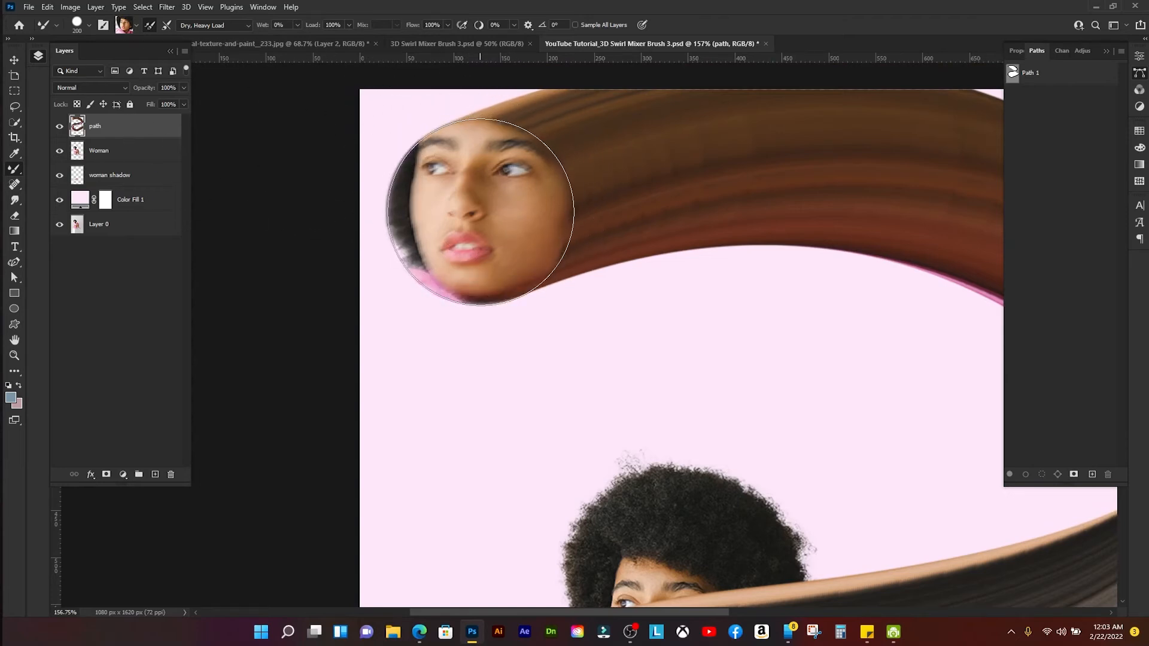
{"action": "key", "text": "ctrl+z"}
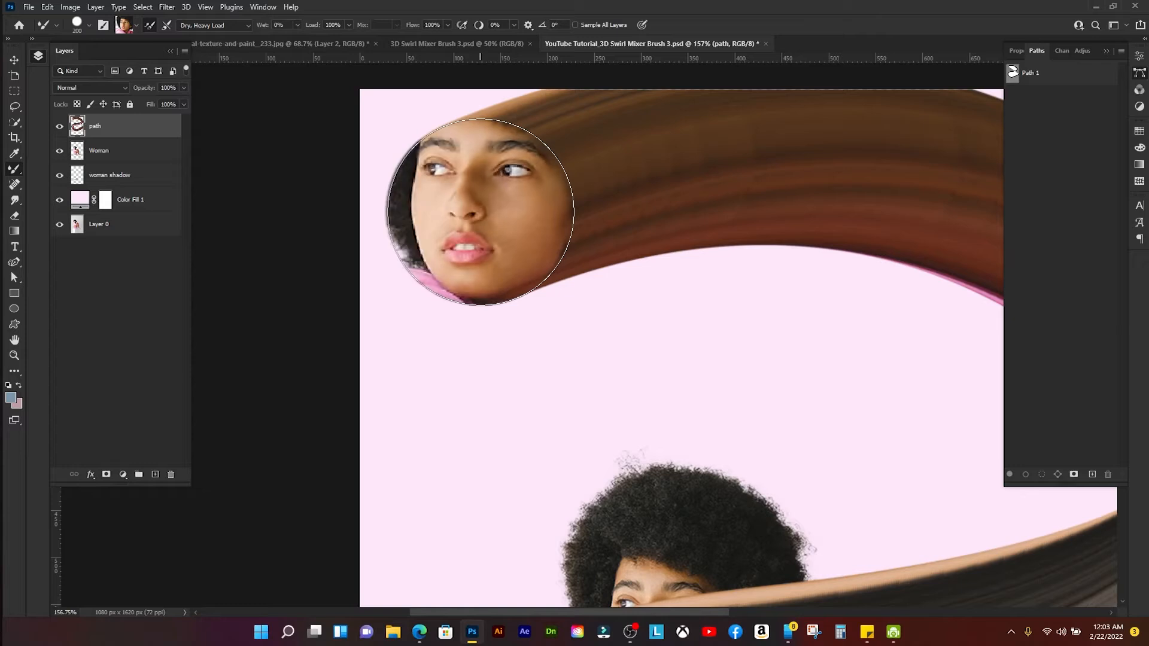
{"action": "scroll", "coordinate": [523, 282], "scroll_direction": "down", "scroll_amount": 3}
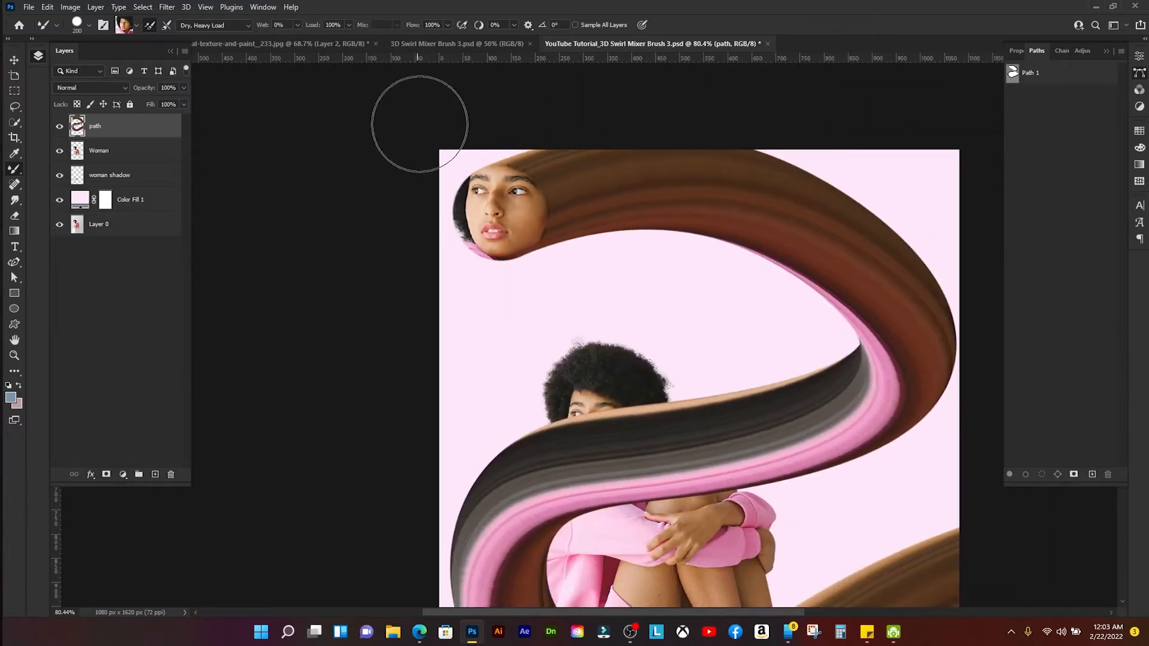
{"action": "scroll", "coordinate": [569, 257], "scroll_direction": "down", "scroll_amount": 3}
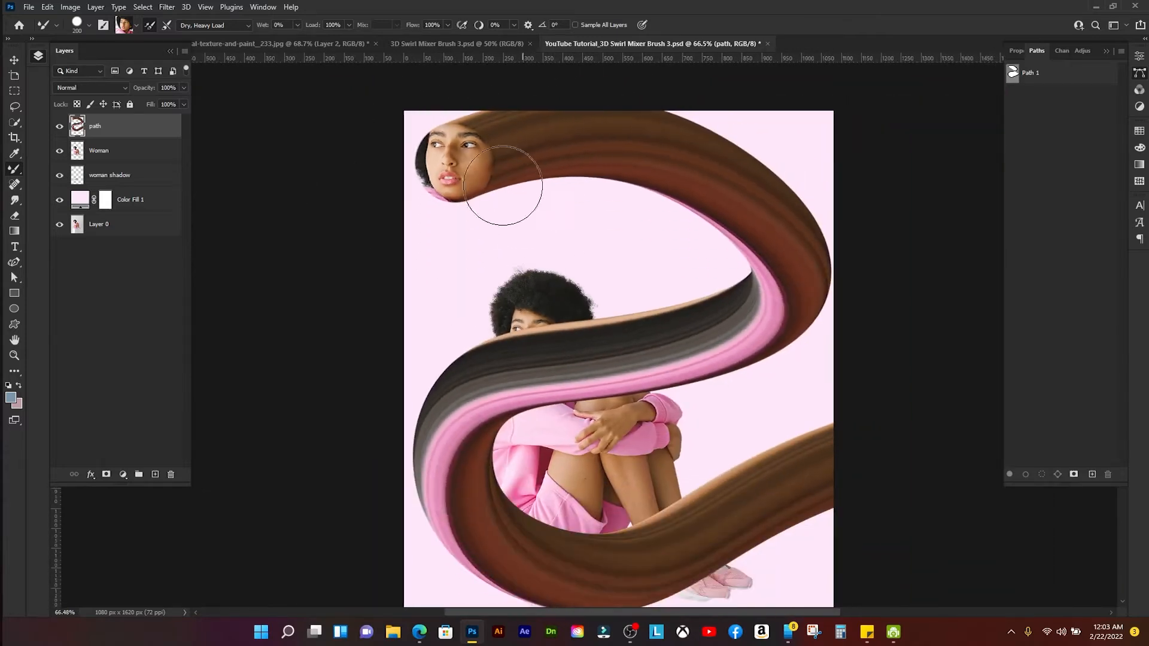
{"action": "scroll", "coordinate": [567, 251], "scroll_direction": "down", "scroll_amount": 3}
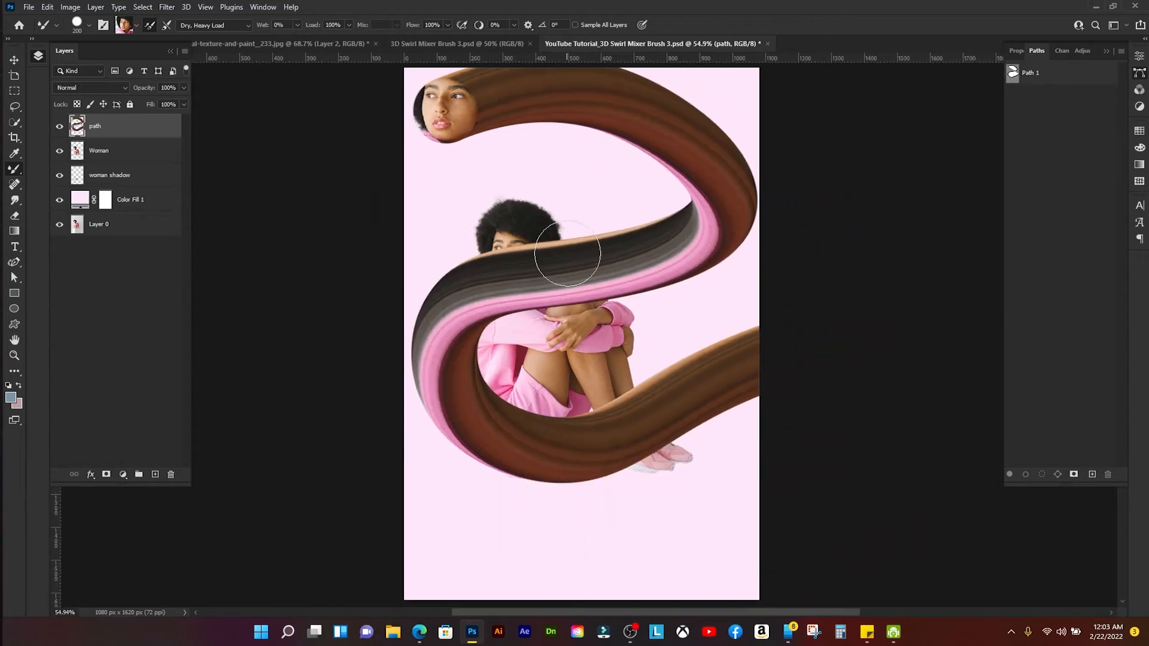
- With Path 1 selected again, move the path layer directly beneath the woman shadow layer and make Color Fill 1 the active layer
{"action": "key", "text": "v"}
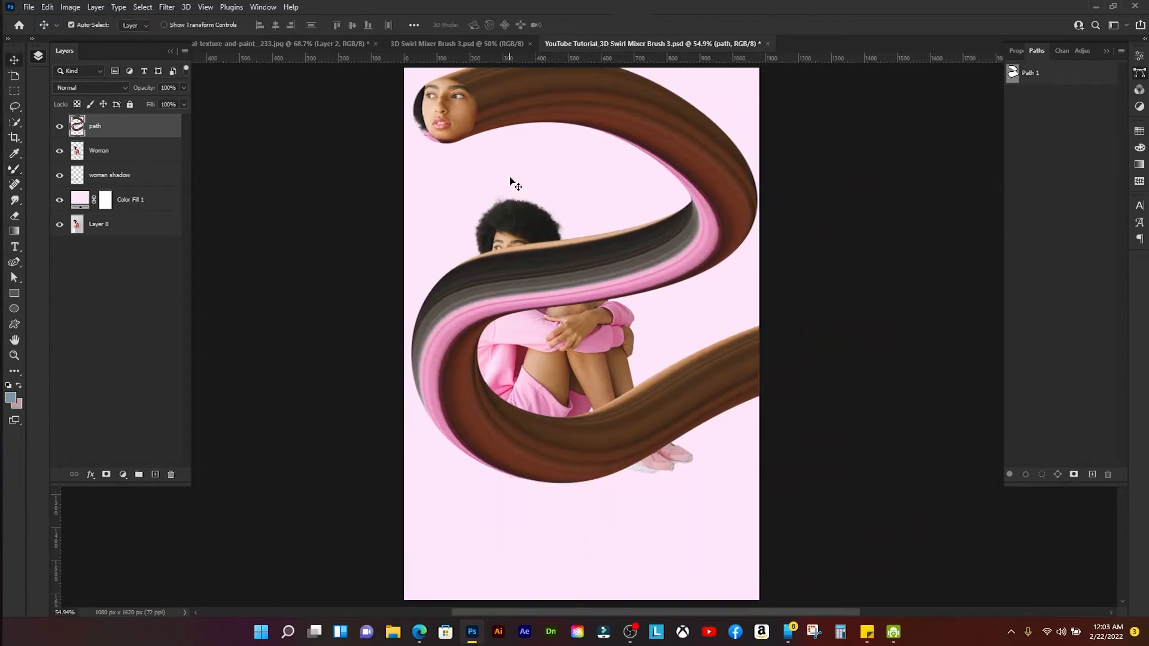
{"action": "left_click", "coordinate": [1061, 76]}
{"action": "scroll", "coordinate": [594, 312], "scroll_direction": "up", "scroll_amount": 2}
{"action": "scroll", "coordinate": [526, 264], "scroll_direction": "right", "scroll_amount": 2}
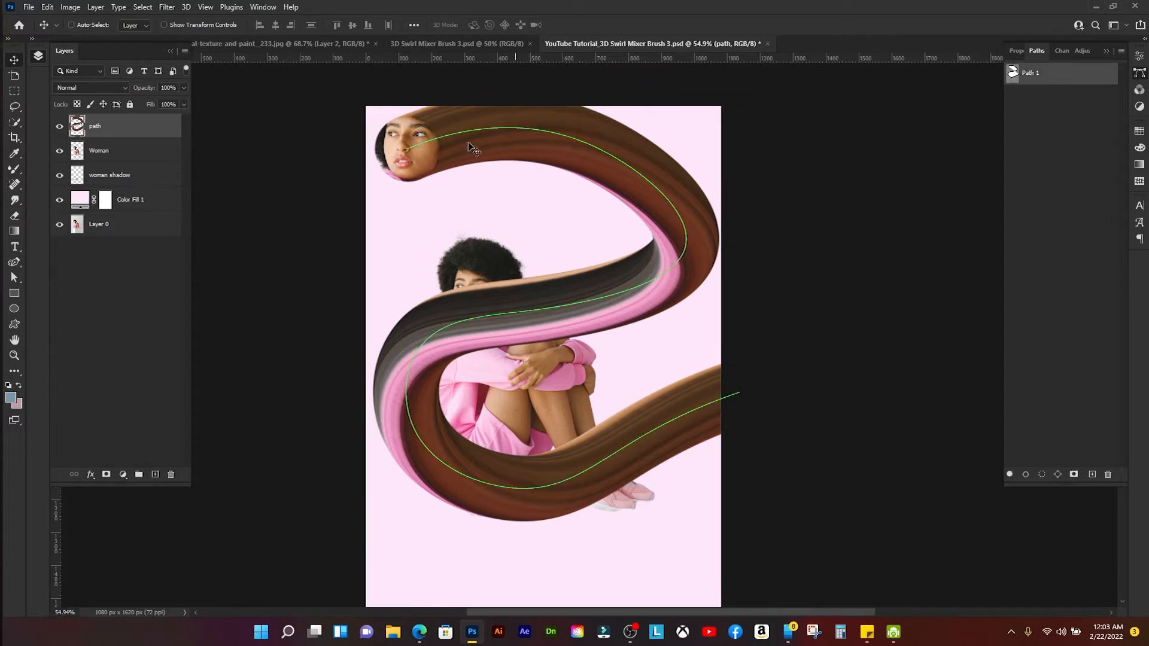
{"action": "scroll", "coordinate": [526, 288], "scroll_direction": "down", "scroll_amount": 1}
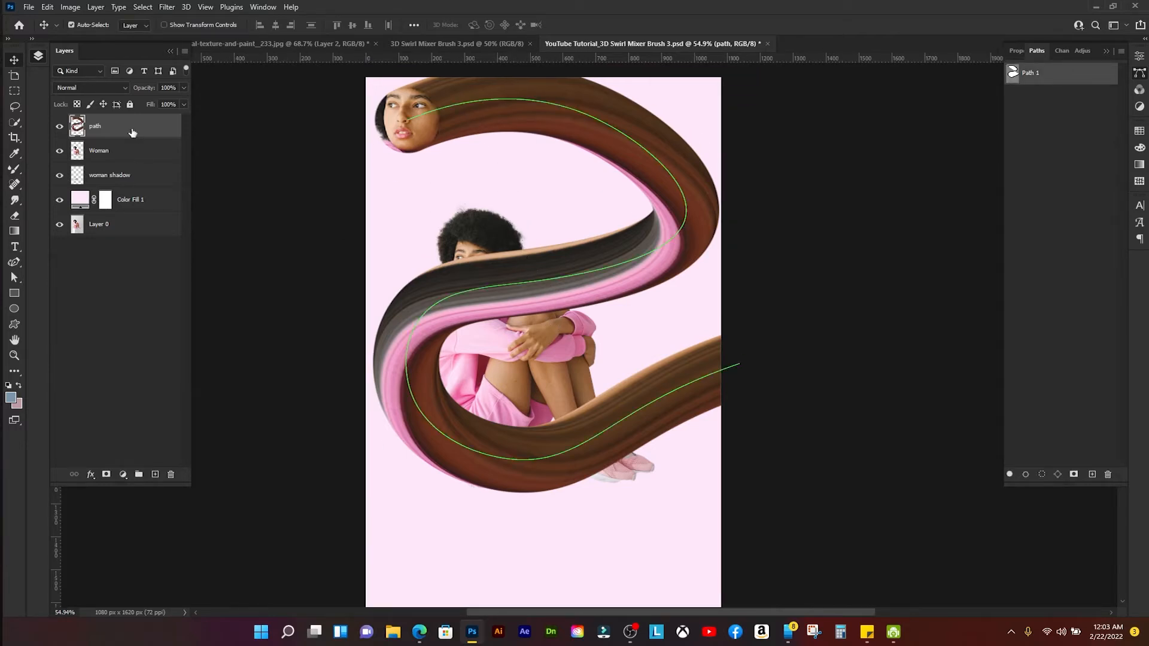
{"action": "left_click_drag", "start_coordinate": [128, 132], "coordinate": [134, 184]}
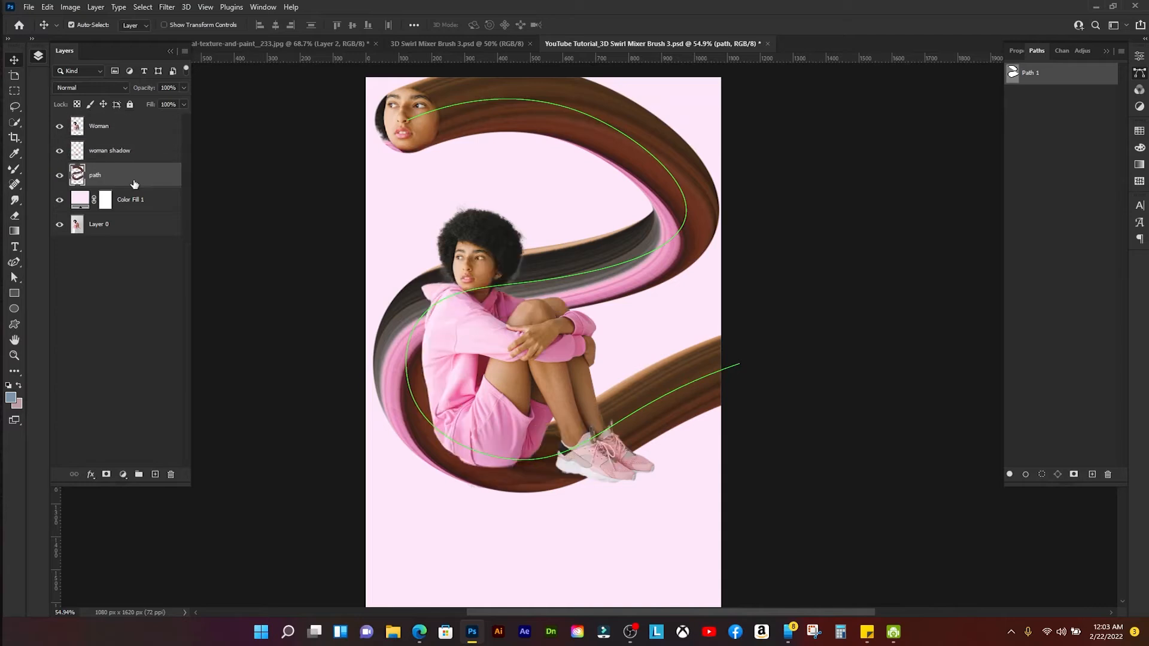
{"action": "scroll", "coordinate": [460, 427], "scroll_direction": "right", "scroll_amount": 1}
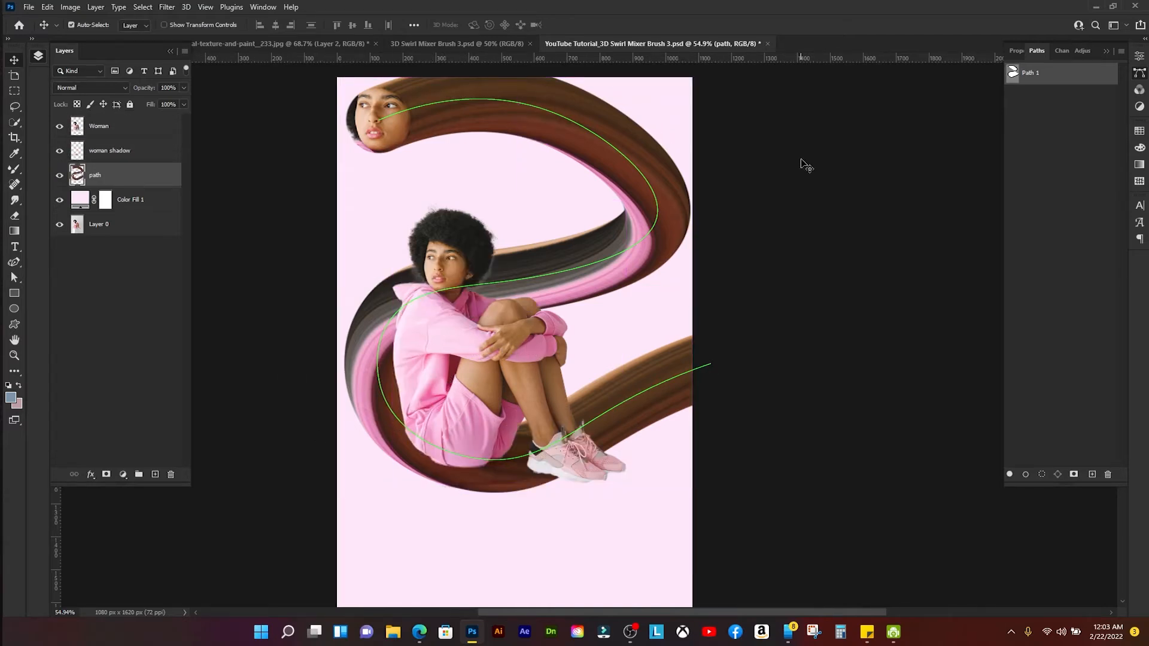
{"action": "left_click", "coordinate": [125, 152]}
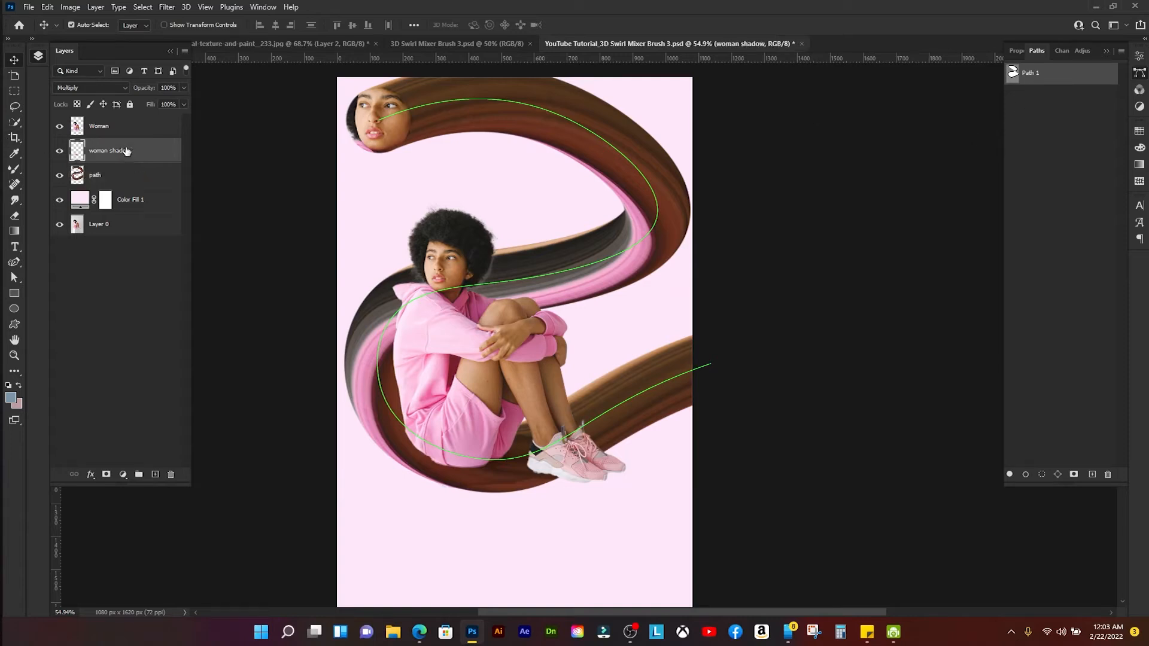
{"action": "left_click", "coordinate": [143, 201]}
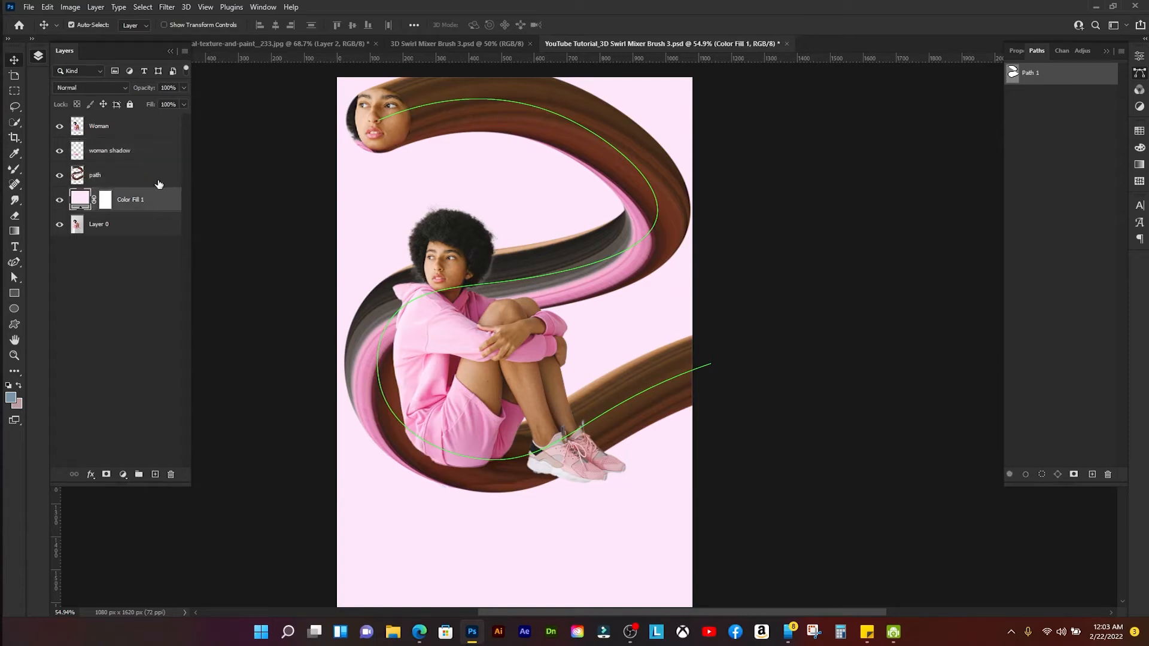
- Add a new empty layer directly above the path layer and display all anchor points of Path 1
{"action": "left_click", "coordinate": [159, 179]}
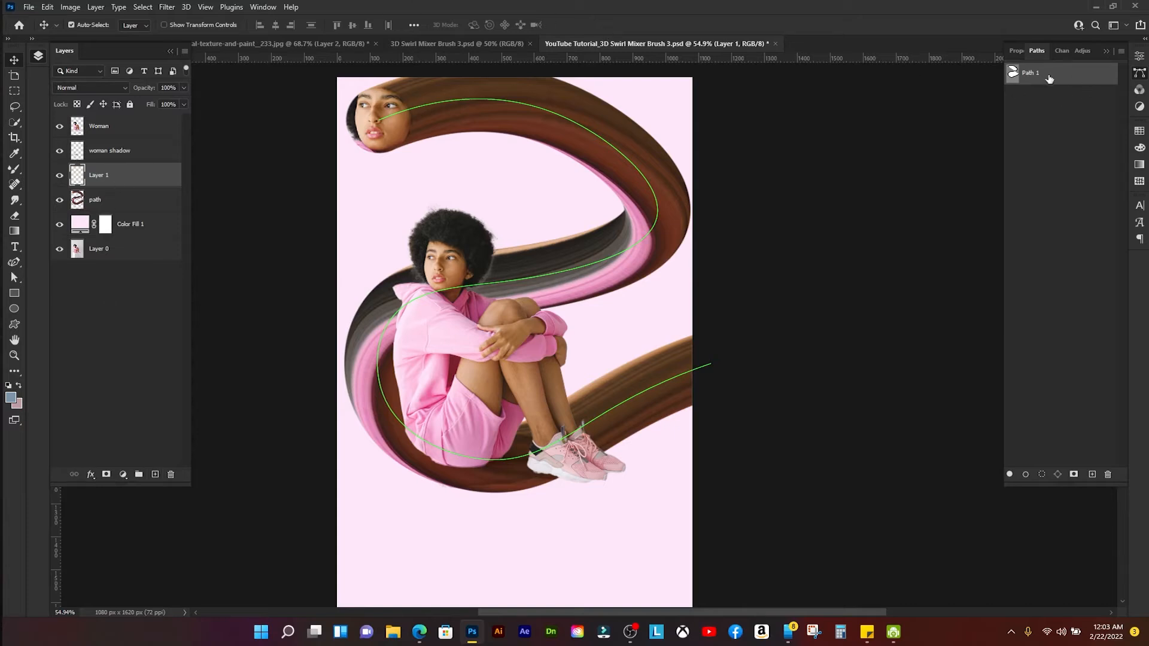
{"action": "scroll", "coordinate": [647, 148], "scroll_direction": "up", "scroll_amount": 1}
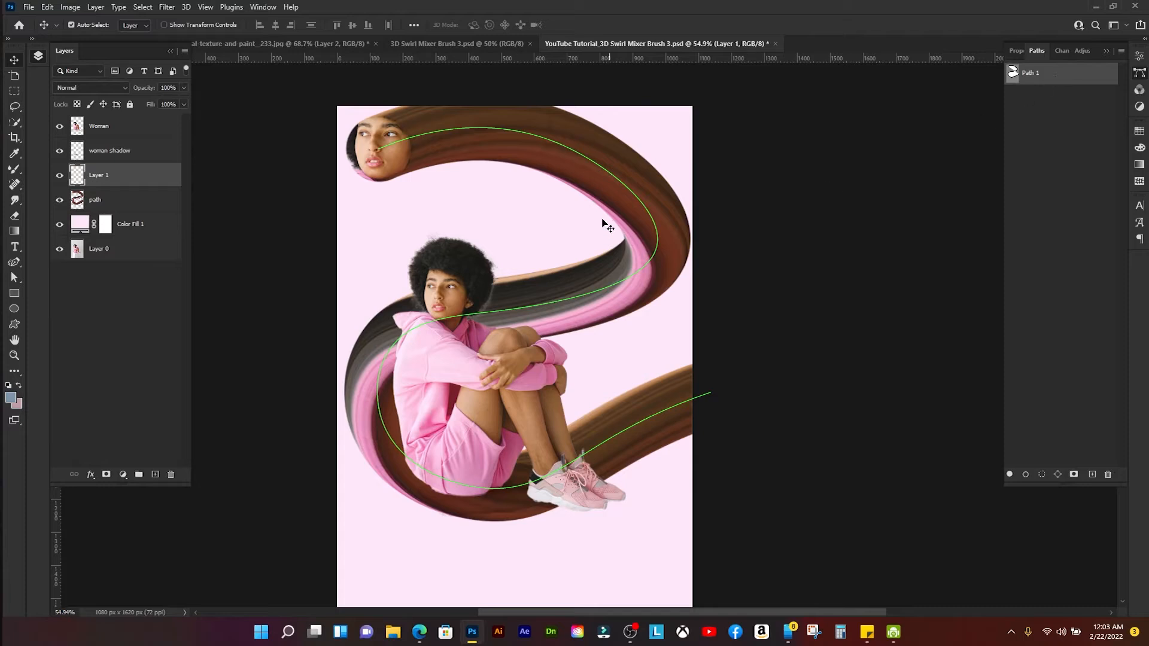
{"action": "key", "text": "p"}
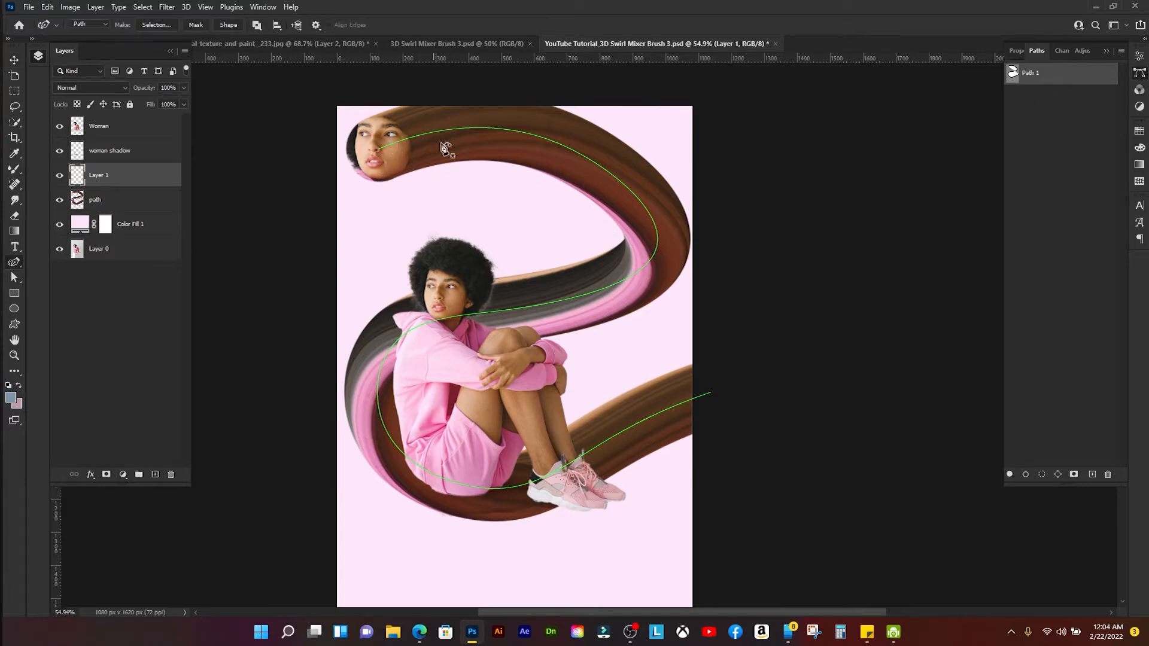
{"action": "key", "text": "a"}
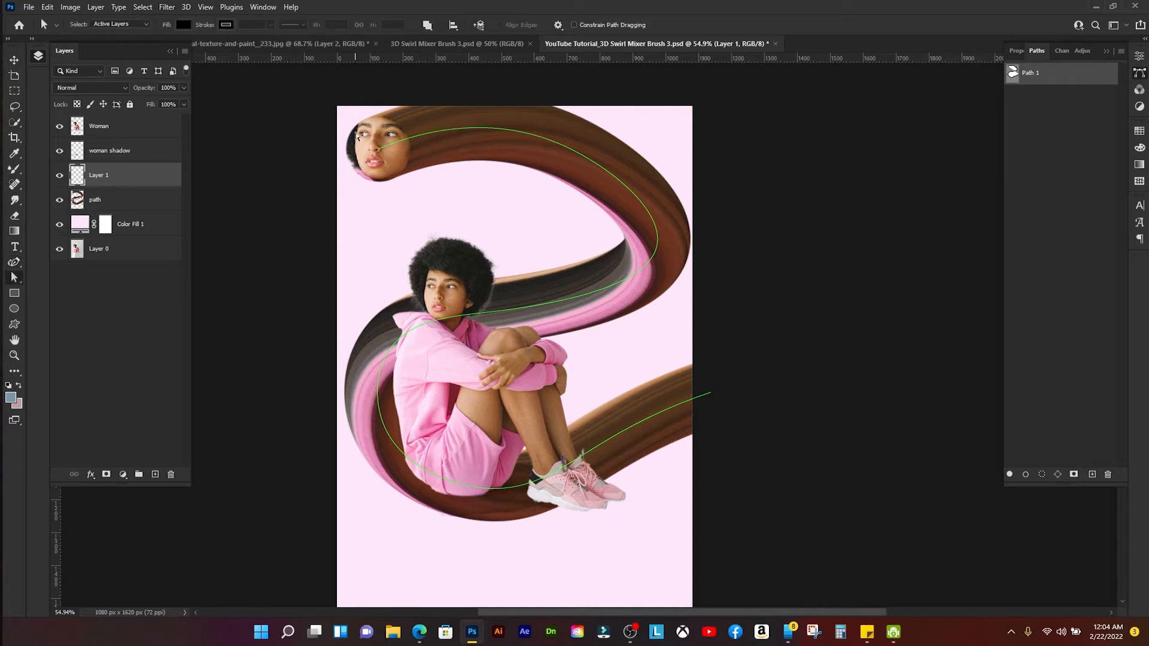
{"action": "left_click_drag", "start_coordinate": [350, 130], "coordinate": [514, 194]}
{"action": "key", "text": "p"}
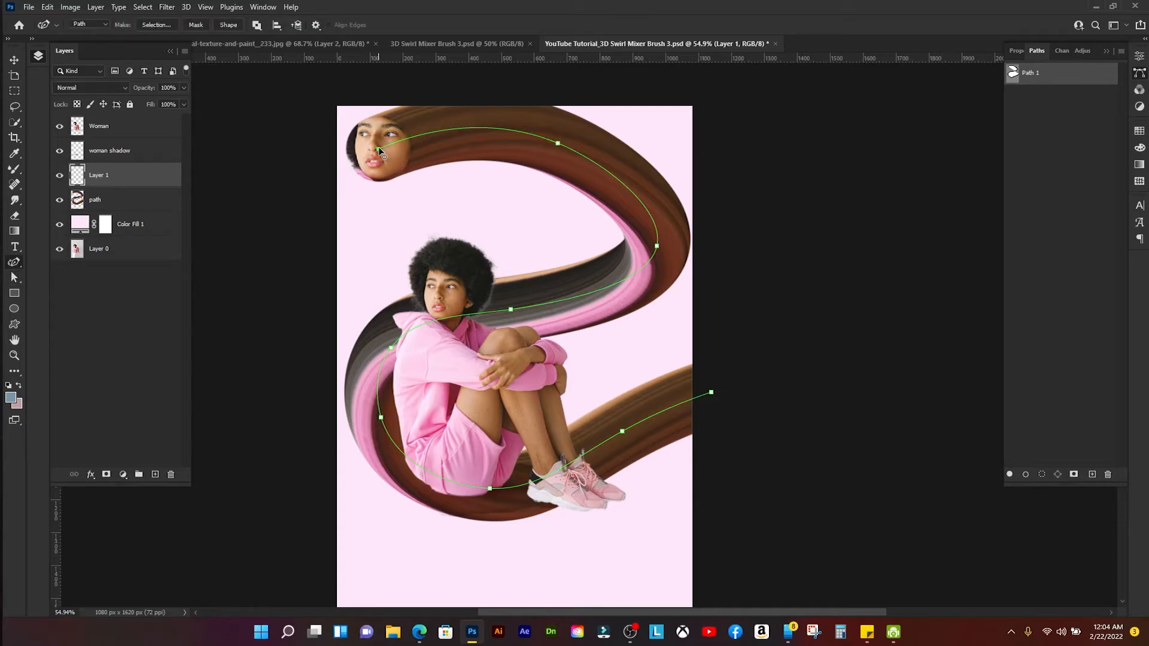
- Try moving Path 1's upper end point off the face at the swirl's end, and undo the move
{"action": "left_click_drag", "start_coordinate": [378, 150], "coordinate": [429, 188]}
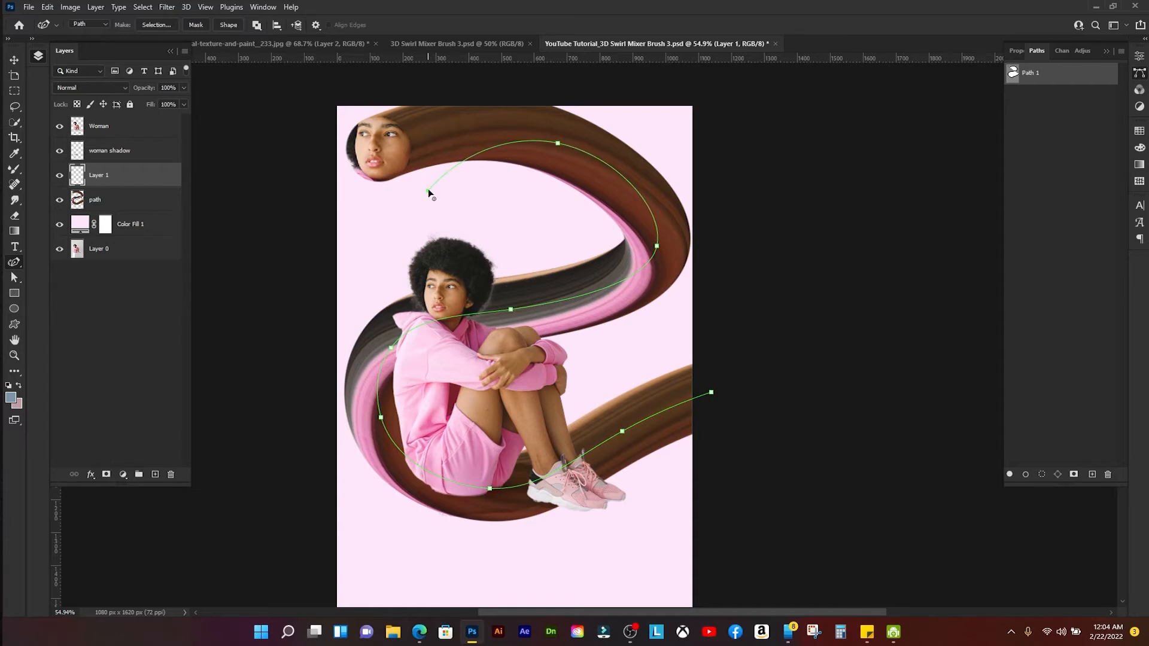
{"action": "left_click_drag", "start_coordinate": [428, 189], "coordinate": [885, 108]}
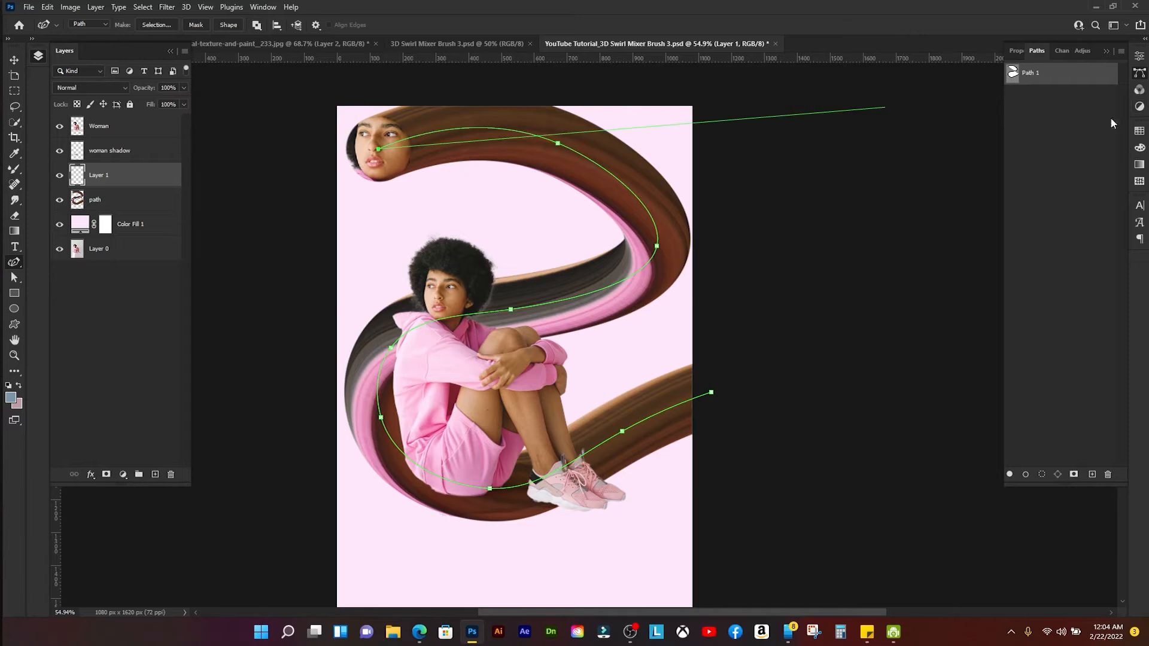
- Duplicate Path 1 as Path 2 and move the copy's upper end point inward, diagonally below the swirl's face
{"action": "right_click", "coordinate": [1060, 79]}
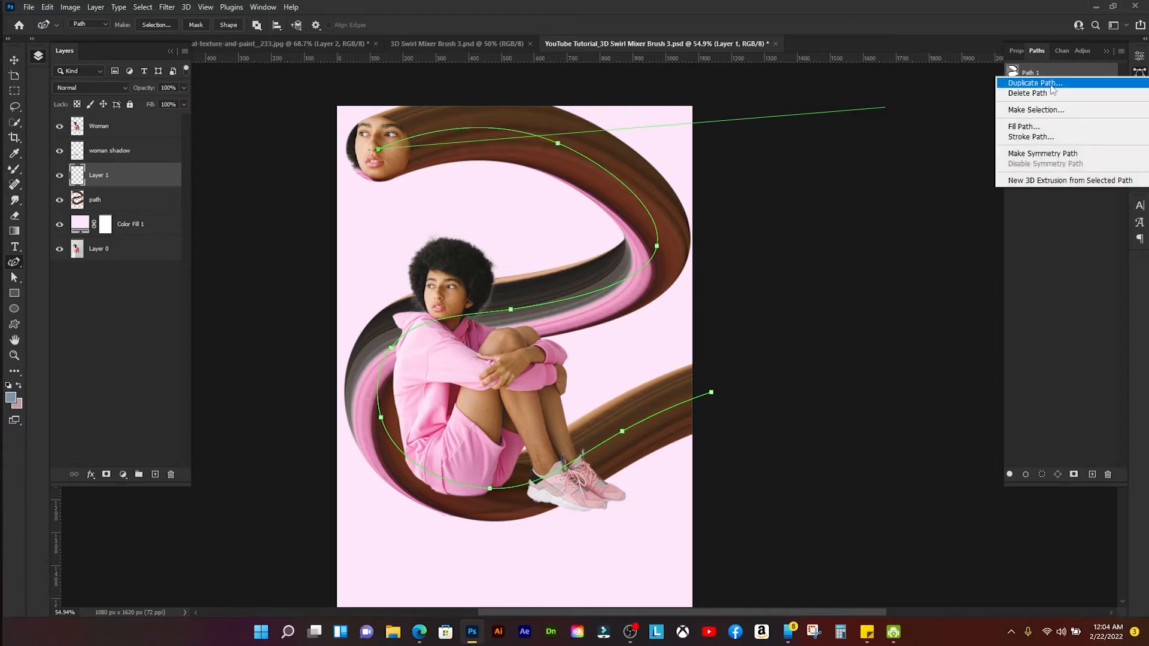
{"action": "left_click", "coordinate": [1051, 83]}
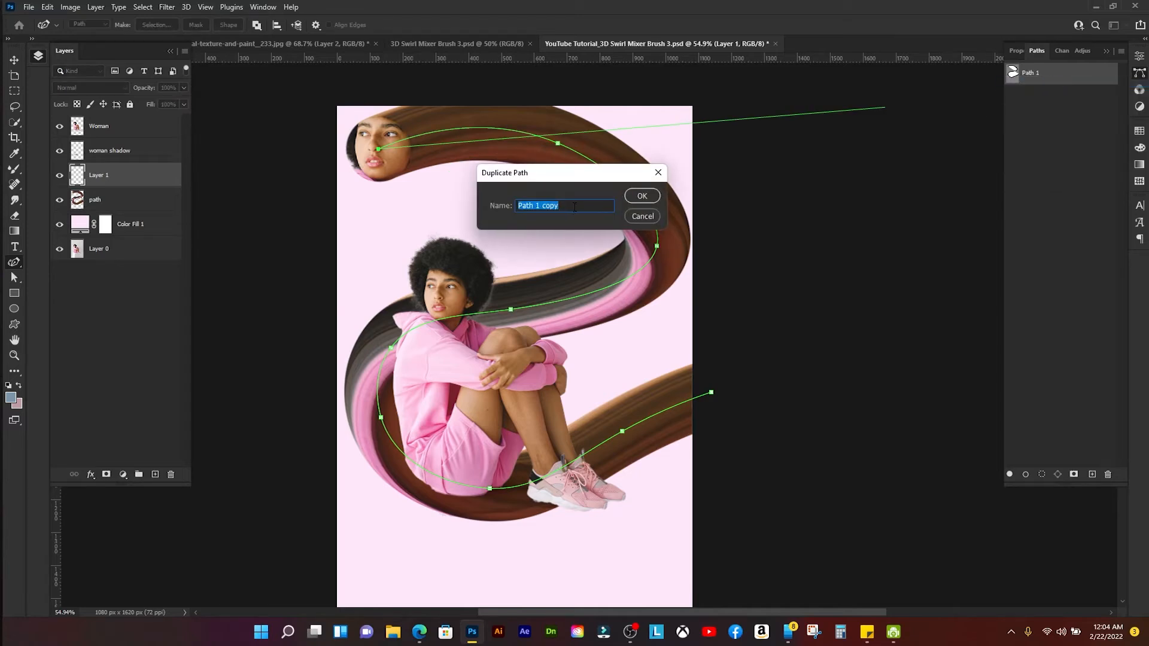
{"action": "type", "text": "Path 2"}
{"action": "key", "text": "Return"}
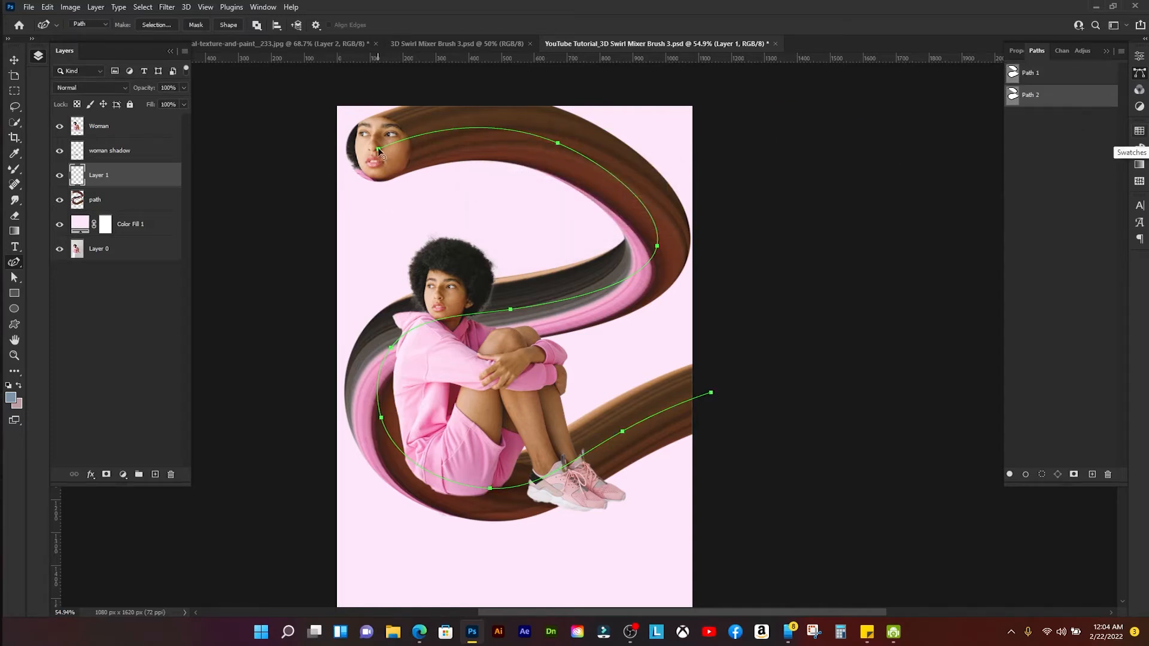
{"action": "left_click_drag", "start_coordinate": [378, 147], "coordinate": [432, 186]}
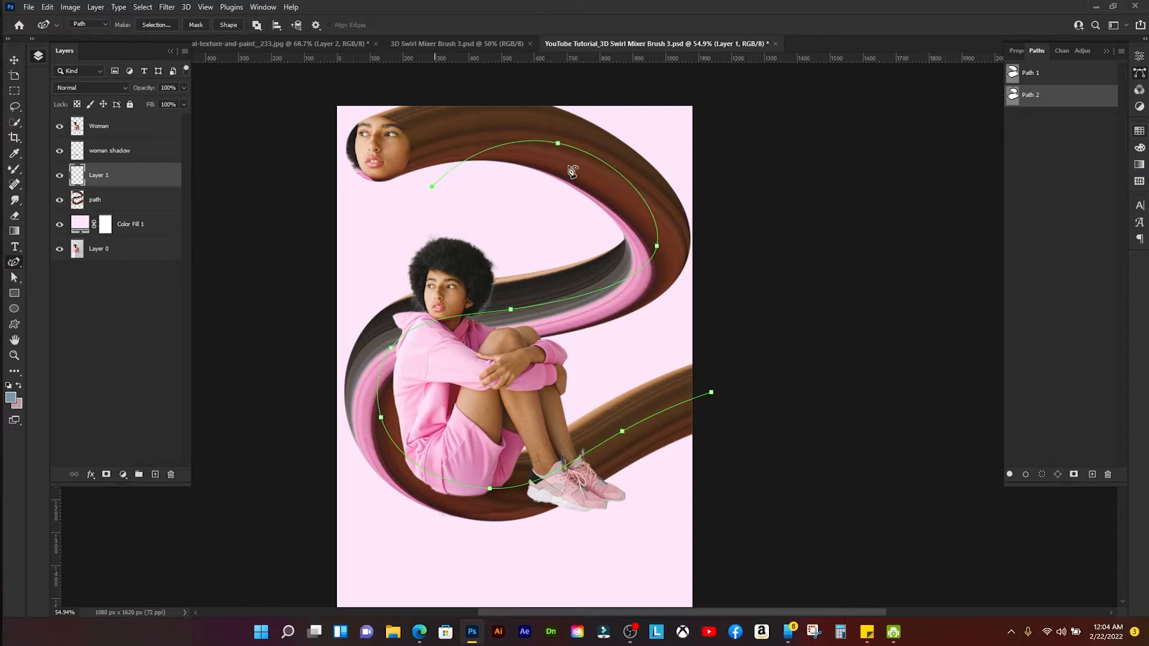
- Stroke Path 2 on Layer 1 with the Mixer Brush Tool, without simulated pressure, and deselect the path
{"action": "right_click", "coordinate": [1077, 97]}
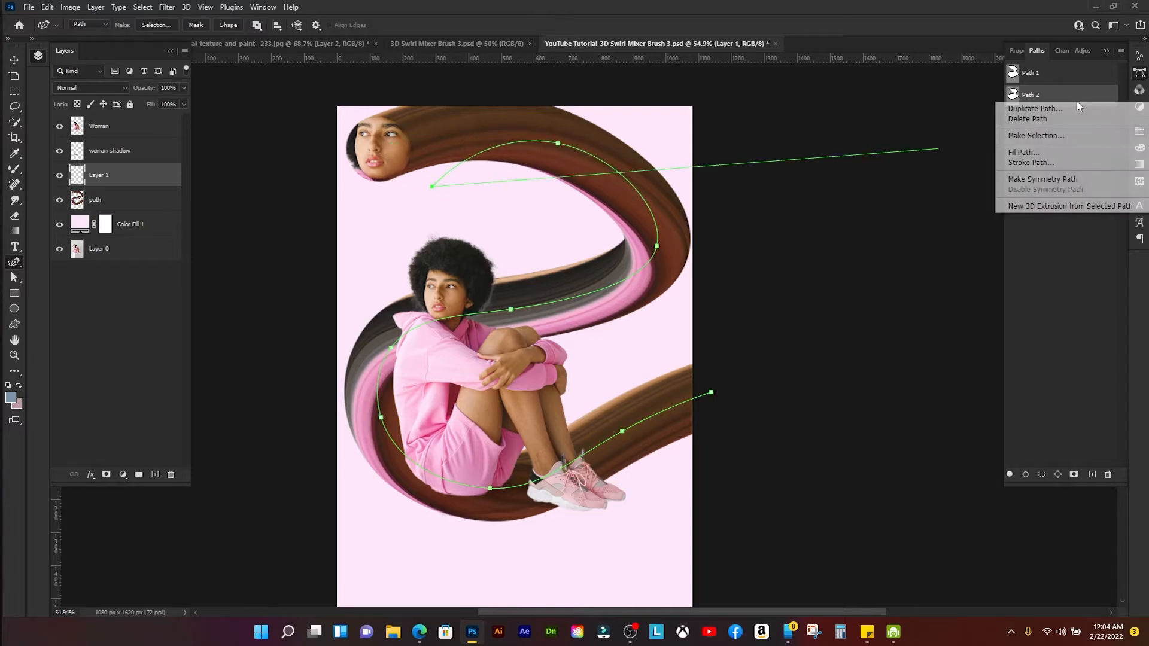
{"action": "left_click", "coordinate": [1030, 162]}
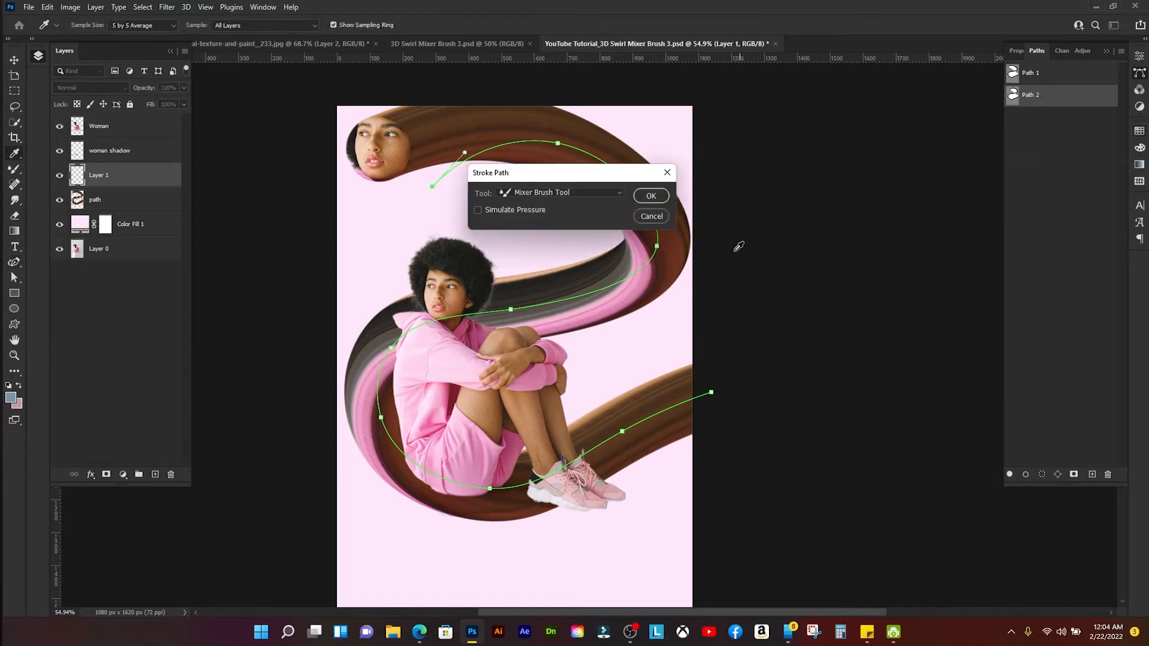
{"action": "left_click", "coordinate": [652, 195]}
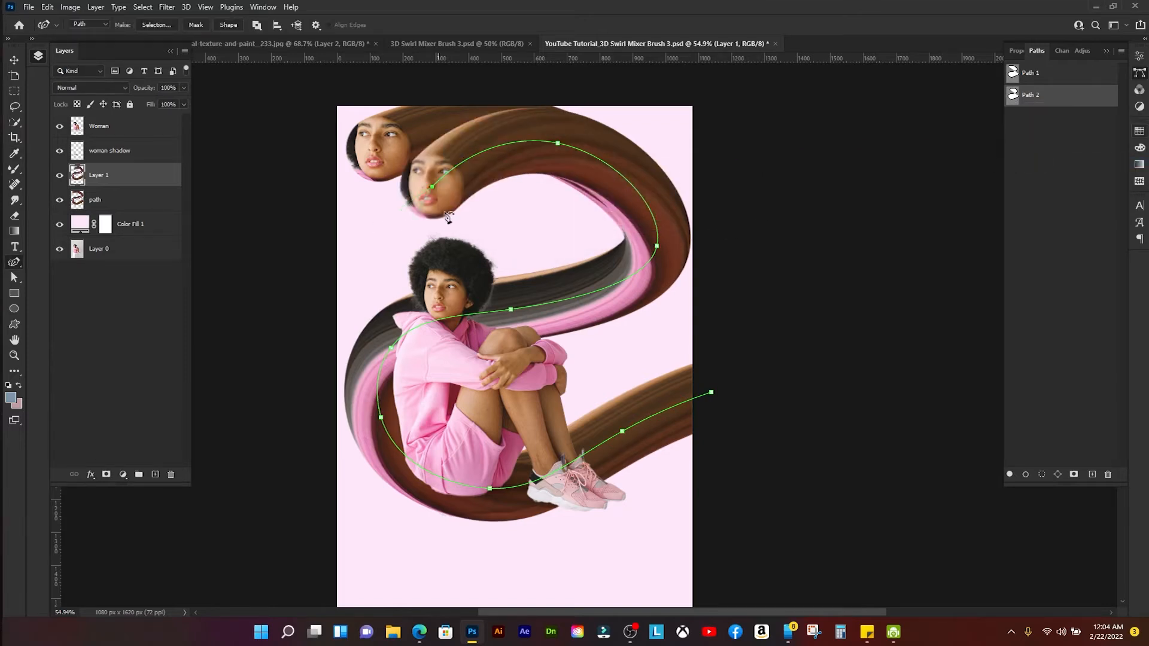
{"action": "scroll", "coordinate": [432, 186], "scroll_direction": "up", "scroll_amount": 5}
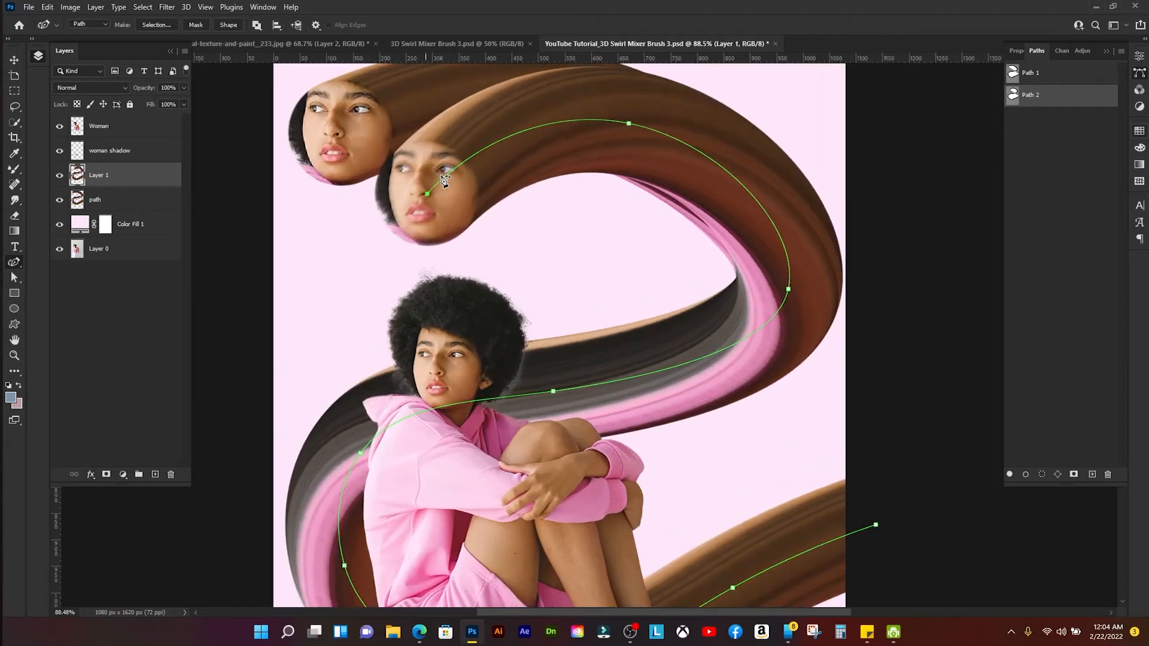
{"action": "left_click", "coordinate": [1063, 210]}
- Stamp a single Mixer Brush dab of the sampled face exactly over the blurred face at the second swirl's end
{"action": "key", "text": "b"}
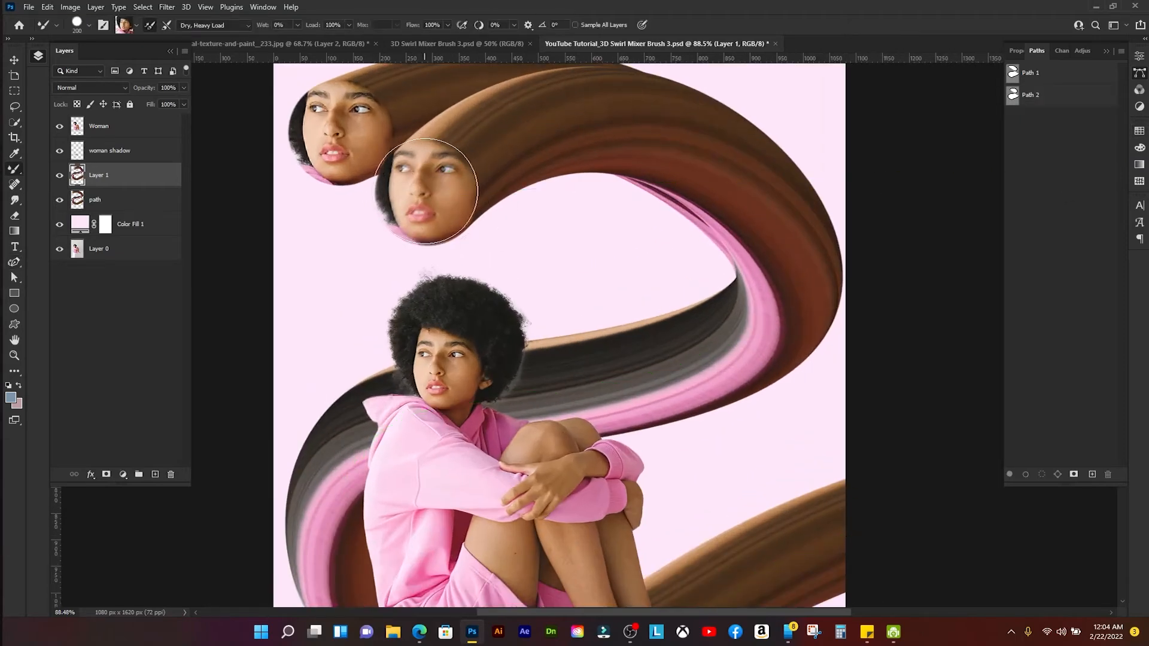
{"action": "scroll", "coordinate": [426, 192], "scroll_direction": "up", "scroll_amount": 3}
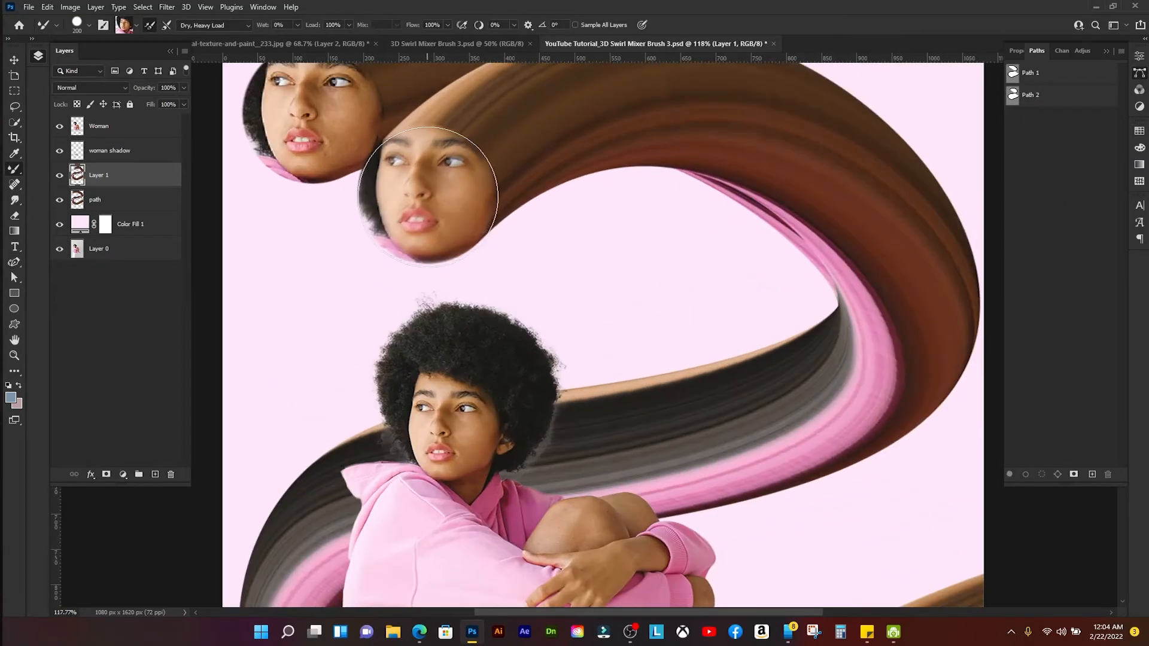
{"action": "left_click", "coordinate": [426, 194]}
{"action": "scroll", "coordinate": [563, 273], "scroll_direction": "down", "scroll_amount": 1}
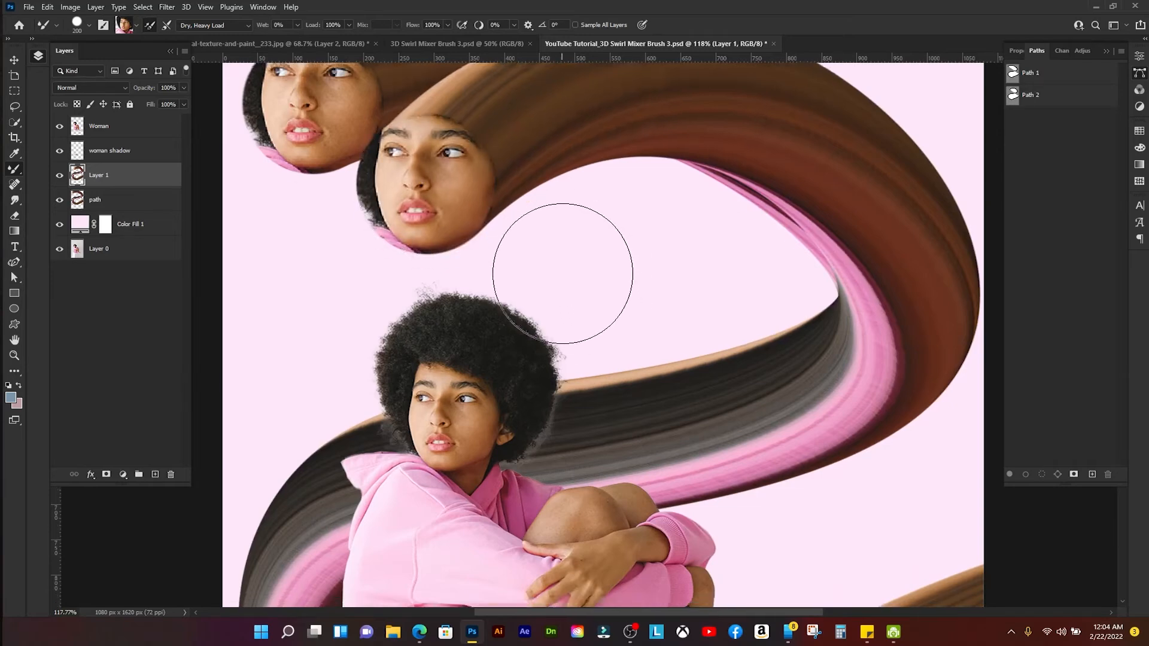
{"action": "scroll", "coordinate": [562, 273], "scroll_direction": "down", "scroll_amount": 4}
{"action": "key", "text": "v"}
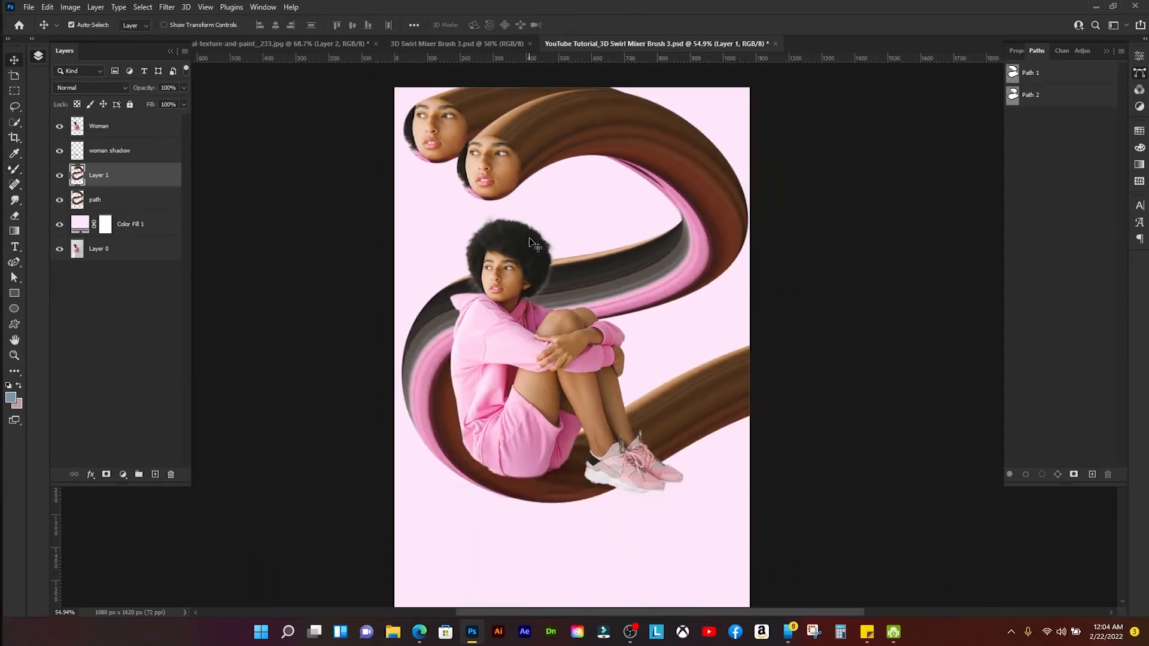
{"action": "scroll", "coordinate": [534, 245], "scroll_direction": "down", "scroll_amount": 2}
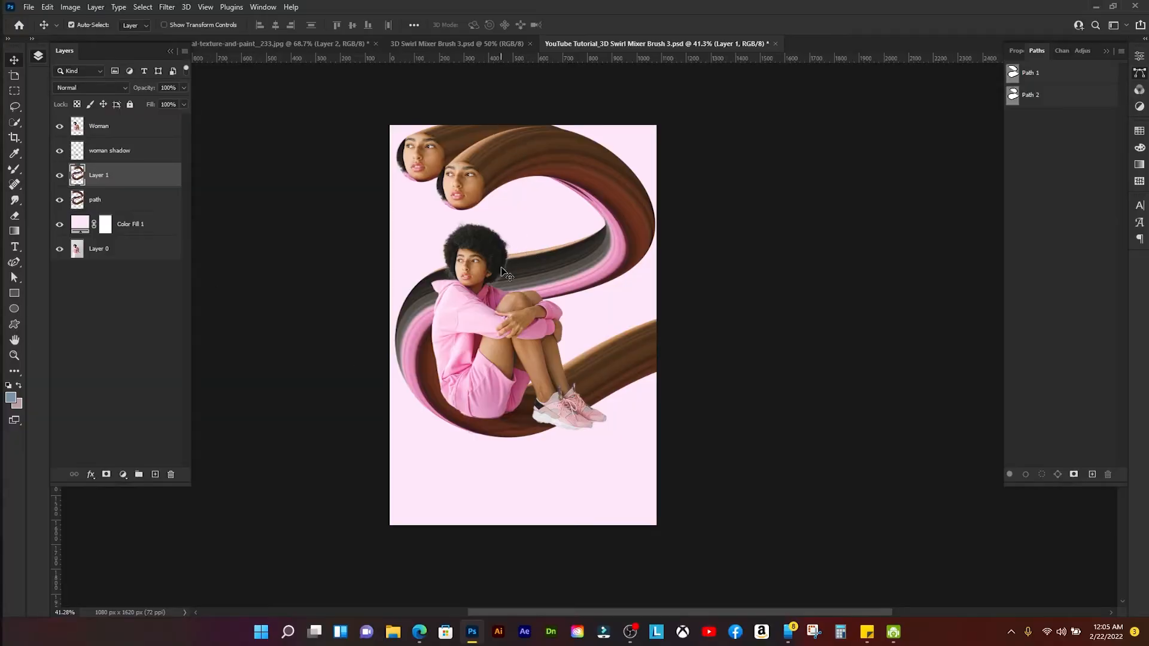
{"action": "scroll", "coordinate": [501, 269], "scroll_direction": "up", "scroll_amount": 1}
{"action": "scroll", "coordinate": [505, 263], "scroll_direction": "down", "scroll_amount": 1}
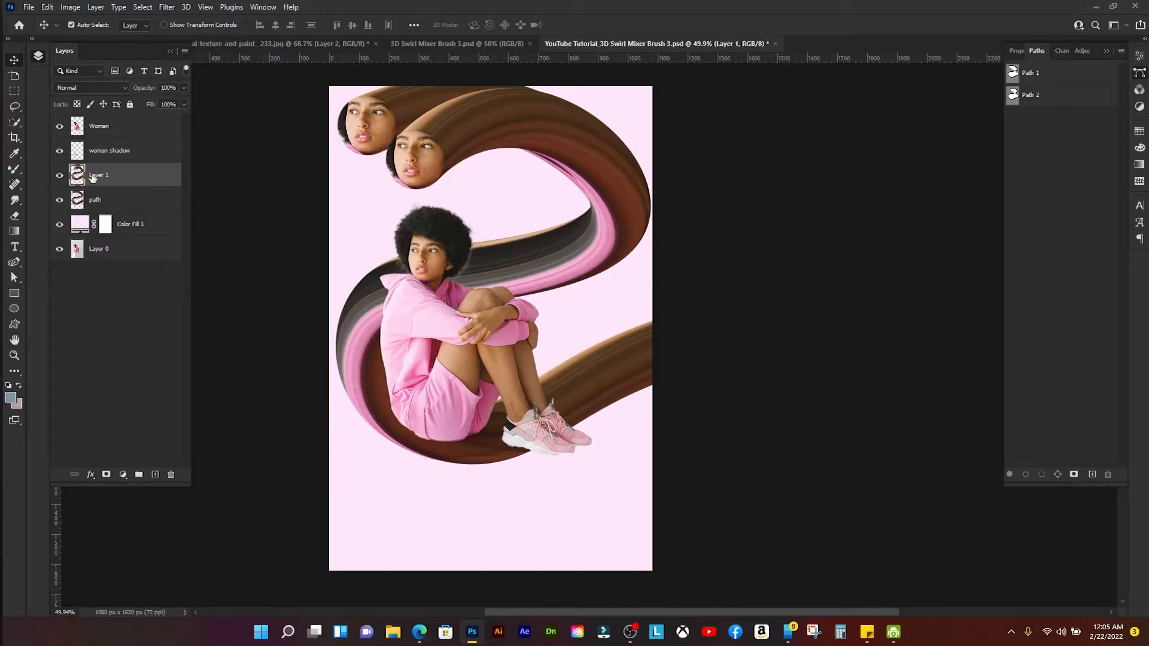
- Rename Layer 1, which holds the second swirl, as "path 2"
{"action": "double_click", "coordinate": [98, 175]}
{"action": "type", "text": "d"}
{"action": "type", "text": "ath"}
{"action": "key", "text": "Return"}
{"action": "key", "text": "k"}
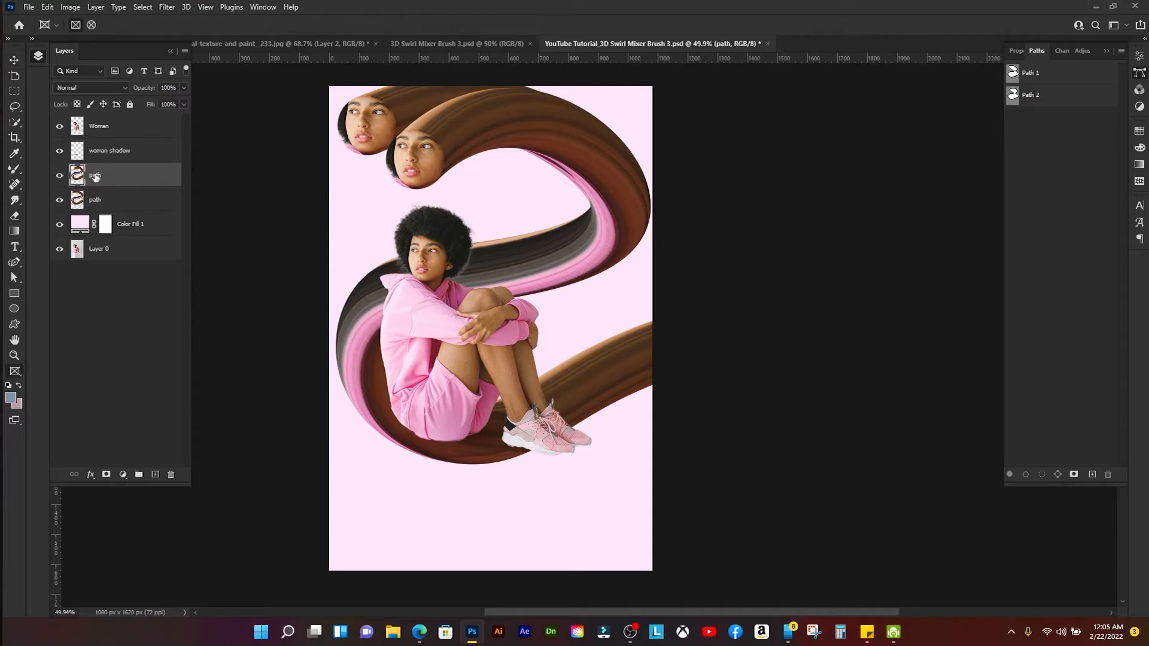
{"action": "double_click", "coordinate": [108, 174]}
{"action": "left_click", "coordinate": [111, 177]}
{"action": "key", "text": "Return"}
- Create a new empty layer above path 2 and name it "seat"
{"action": "left_click", "coordinate": [154, 474]}
{"action": "double_click", "coordinate": [103, 174]}
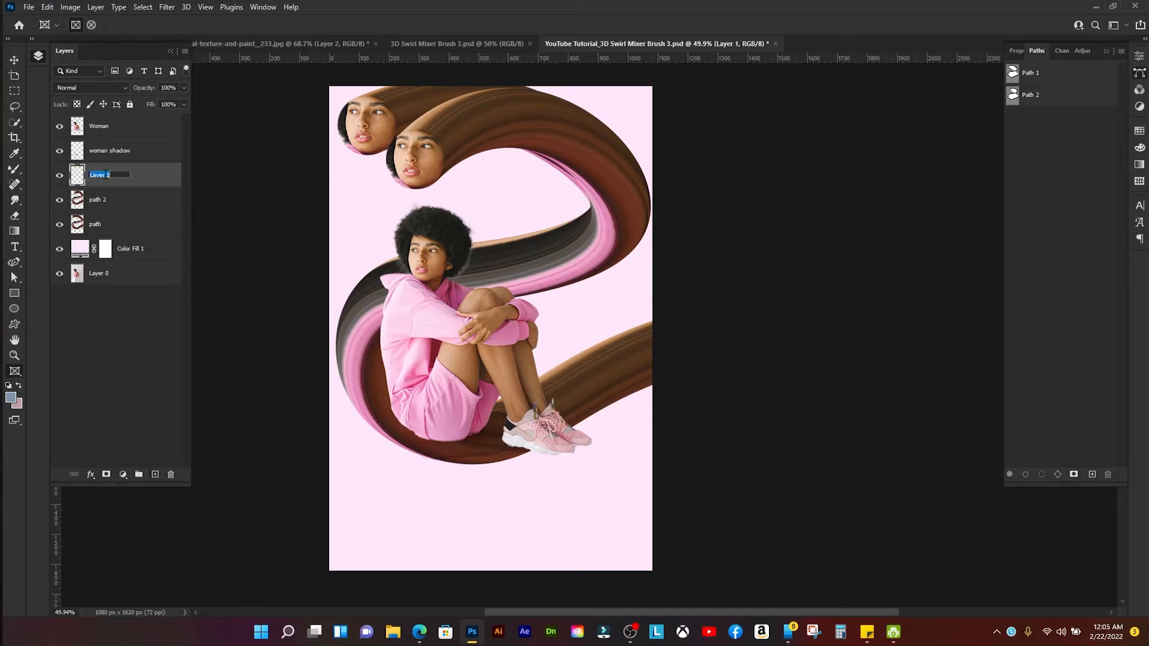
{"action": "type", "text": "seat"}
{"action": "key", "text": "Return"}
- Load the Woman layer's outline as a selection and add it to that layer as a layer mask
{"action": "left_click", "coordinate": [117, 137]}
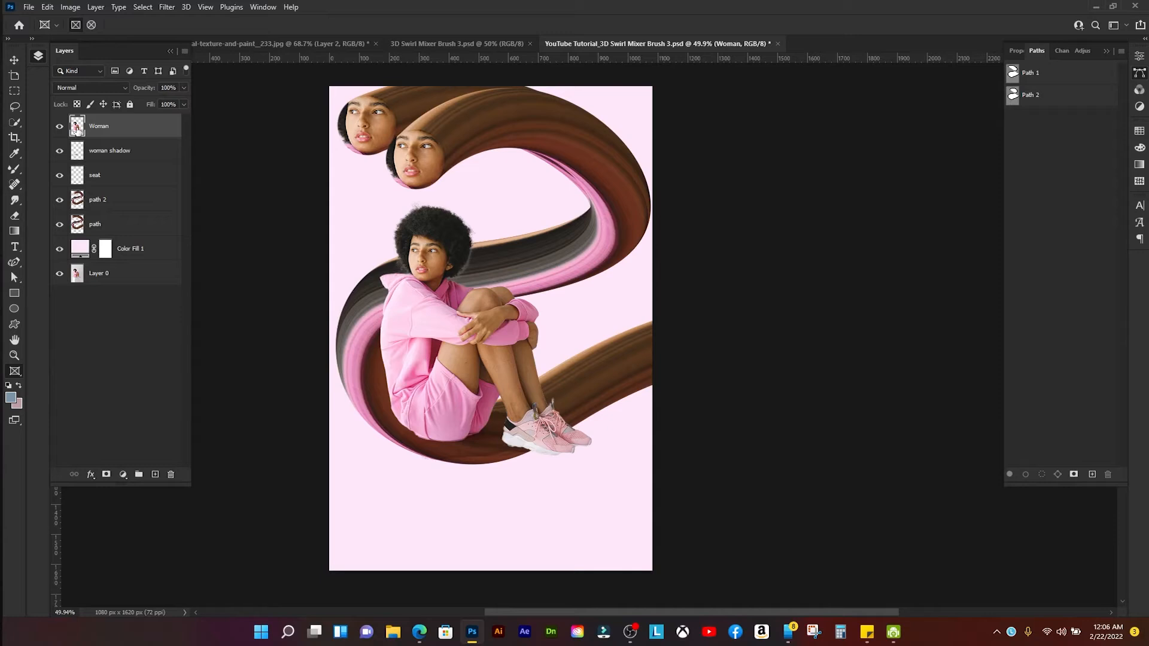
{"action": "left_click", "coordinate": [77, 127], "text": "ctrl"}
{"action": "left_click", "coordinate": [106, 475]}
- Refine the Woman mask with Decontaminate Colors enabled and output it to New Layer with Layer Mask
{"action": "double_click", "coordinate": [100, 127]}
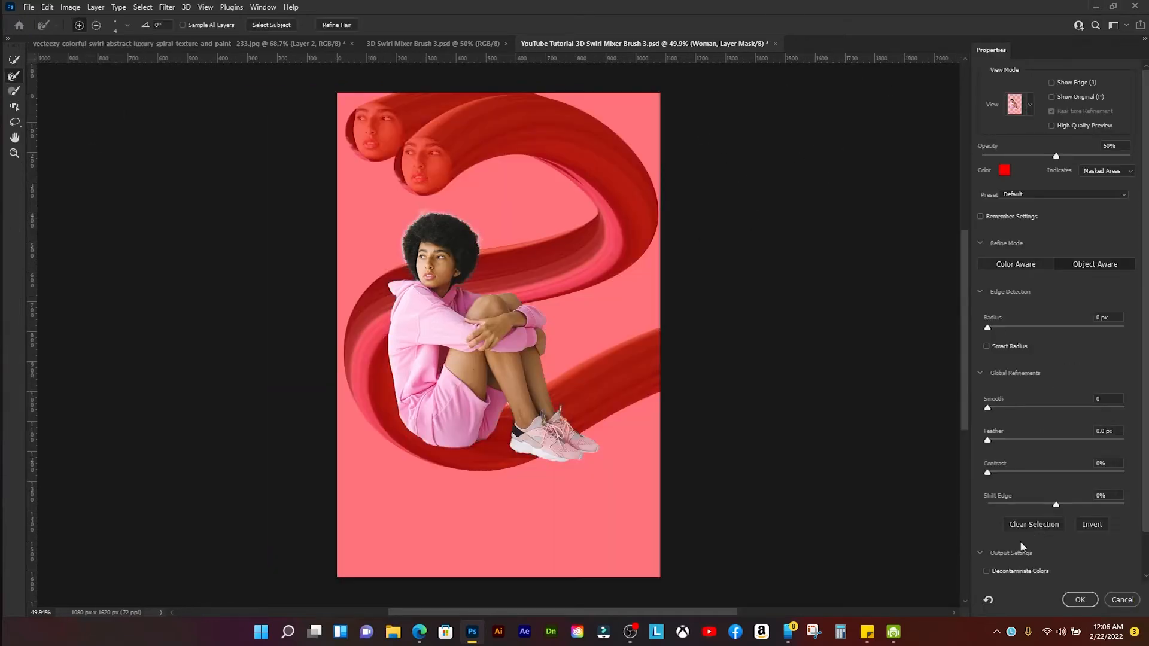
{"action": "scroll", "coordinate": [1022, 546], "scroll_direction": "down", "scroll_amount": 2}
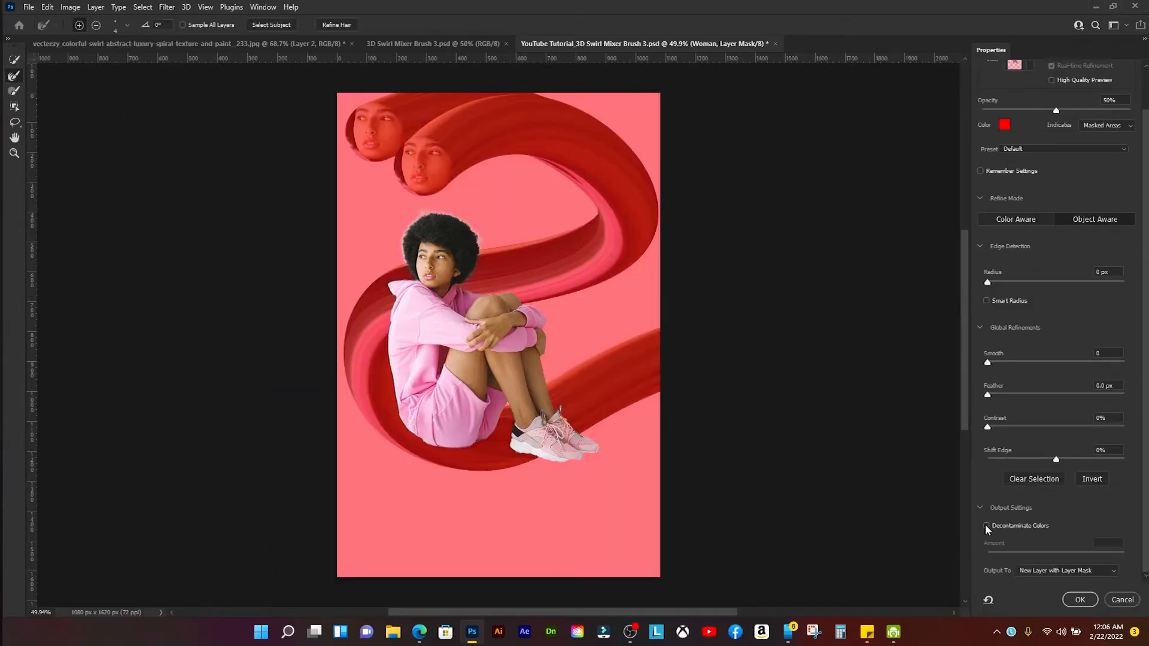
{"action": "left_click", "coordinate": [986, 526]}
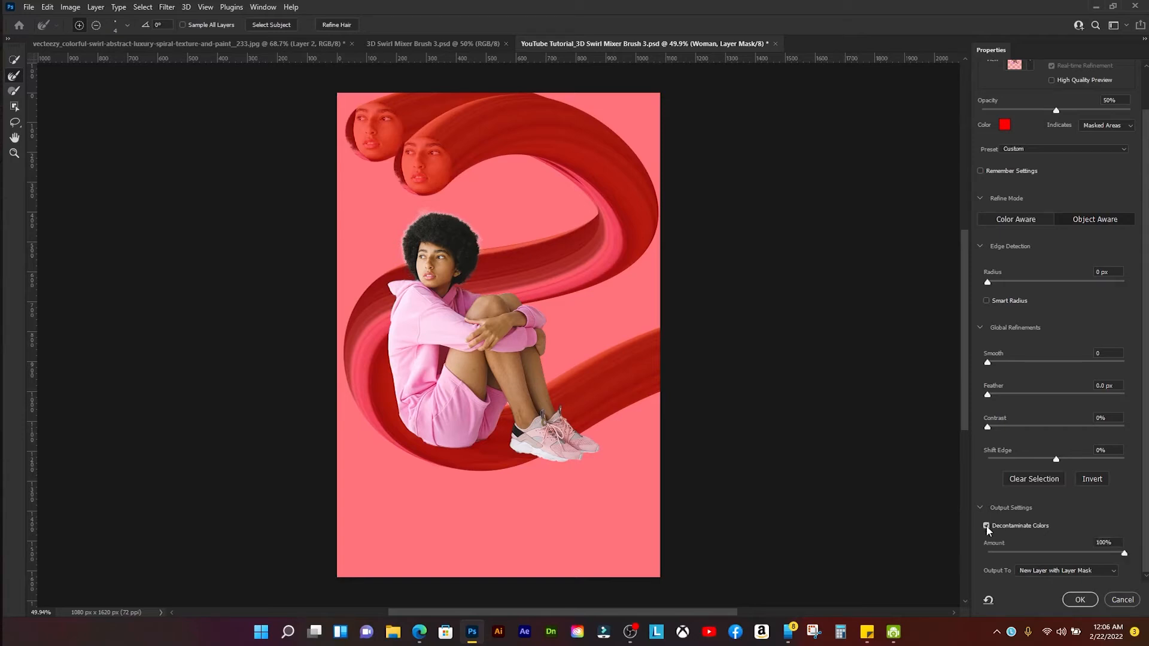
{"action": "left_click", "coordinate": [1076, 603]}
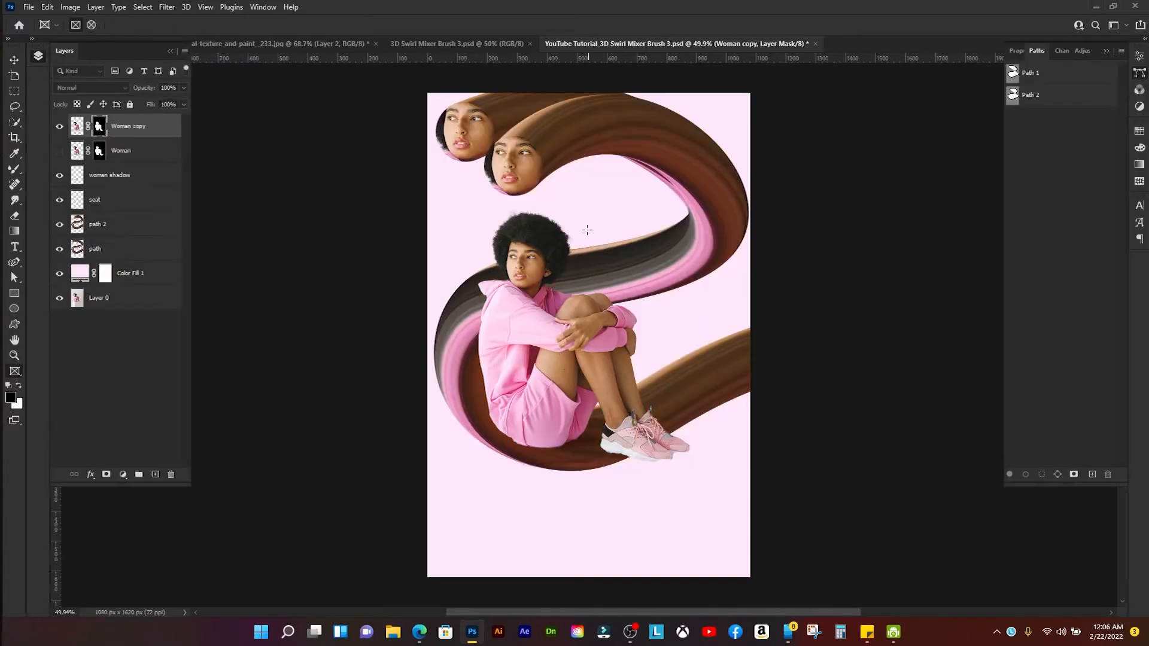
- Examine the woman's hair edges up close with the original Woman layer shown and hidden, leaving it hidden
{"action": "left_click", "coordinate": [59, 152]}
{"action": "left_click", "coordinate": [59, 152]}
{"action": "scroll", "coordinate": [568, 236], "scroll_direction": "up", "scroll_amount": 3}
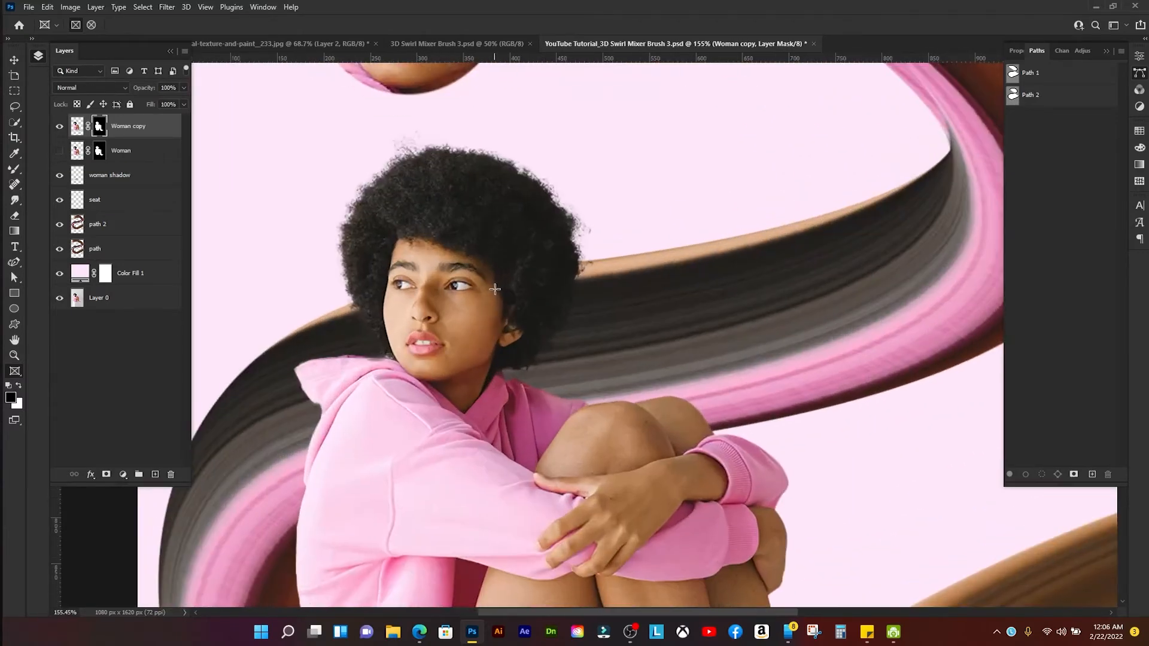
{"action": "scroll", "coordinate": [476, 263], "scroll_direction": "down", "scroll_amount": 1}
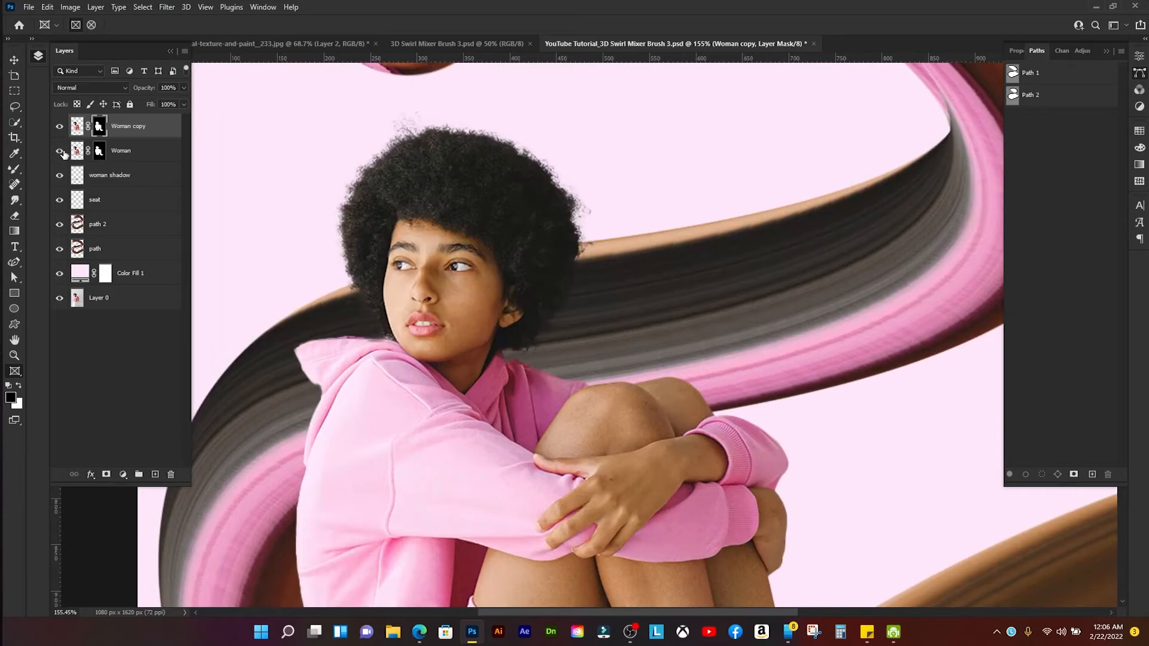
{"action": "left_click", "coordinate": [61, 152]}
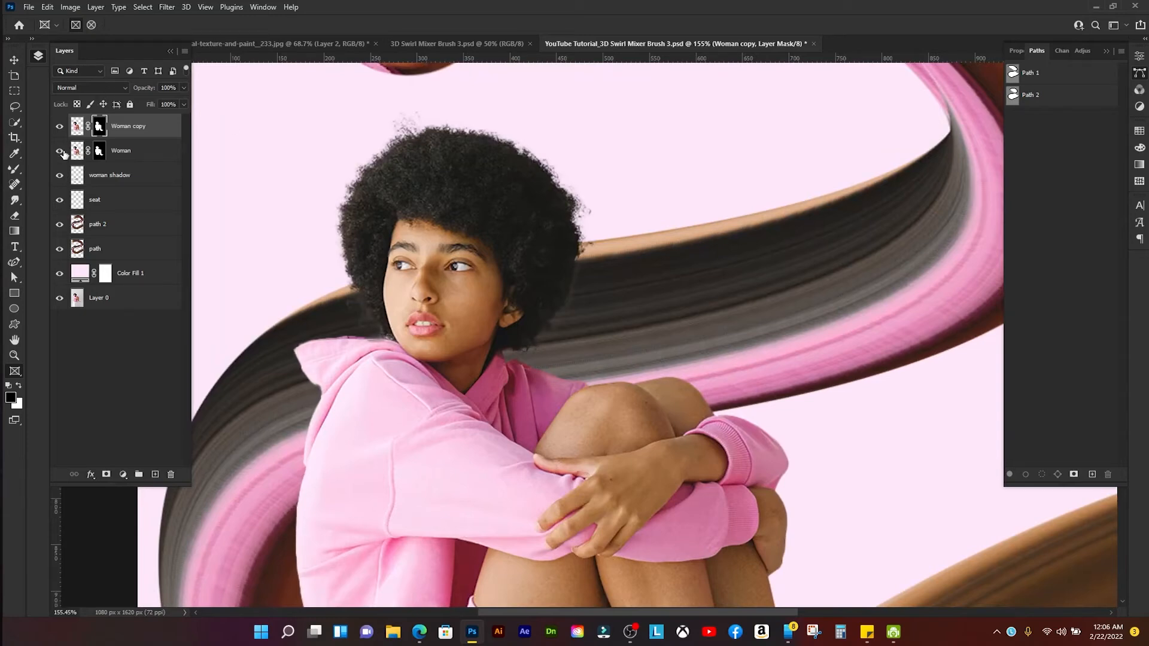
{"action": "left_click", "coordinate": [62, 153]}
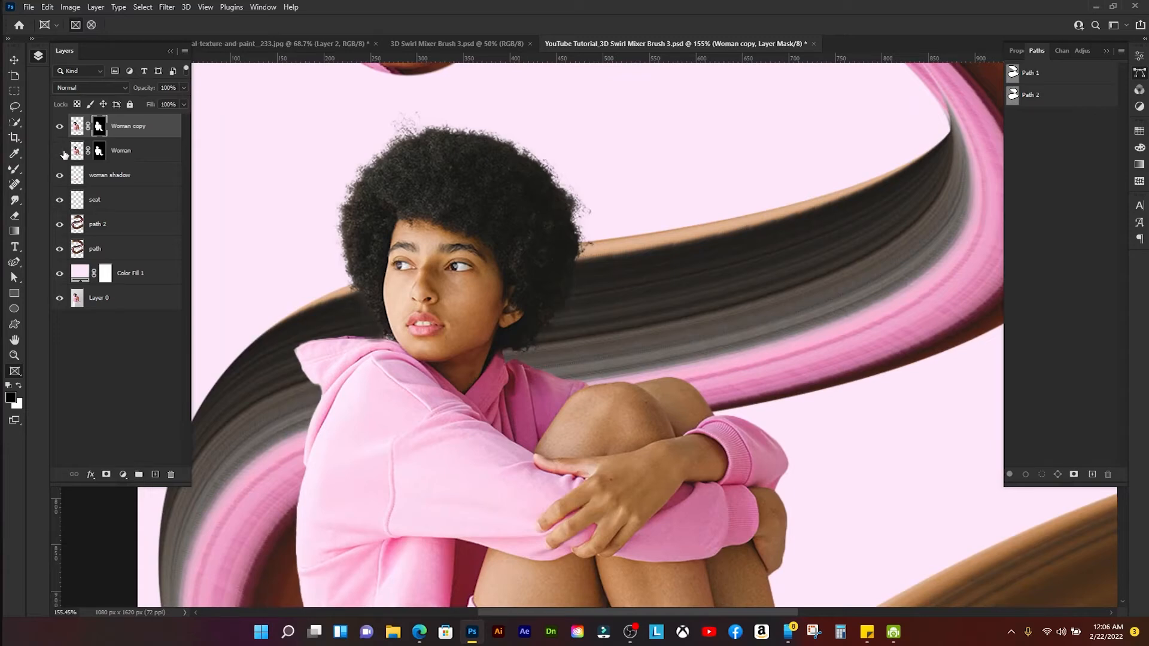
{"action": "key", "text": "ctrl+0"}
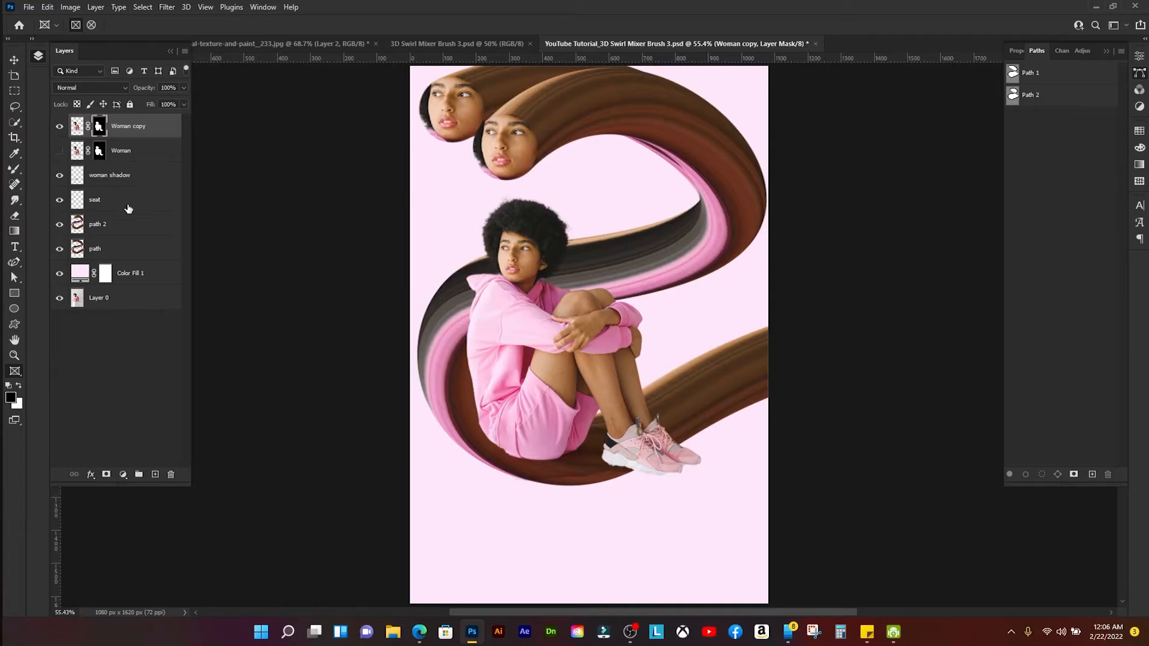
- Delete the hidden original Woman layer beneath the refined Woman copy
{"action": "left_click", "coordinate": [128, 208]}
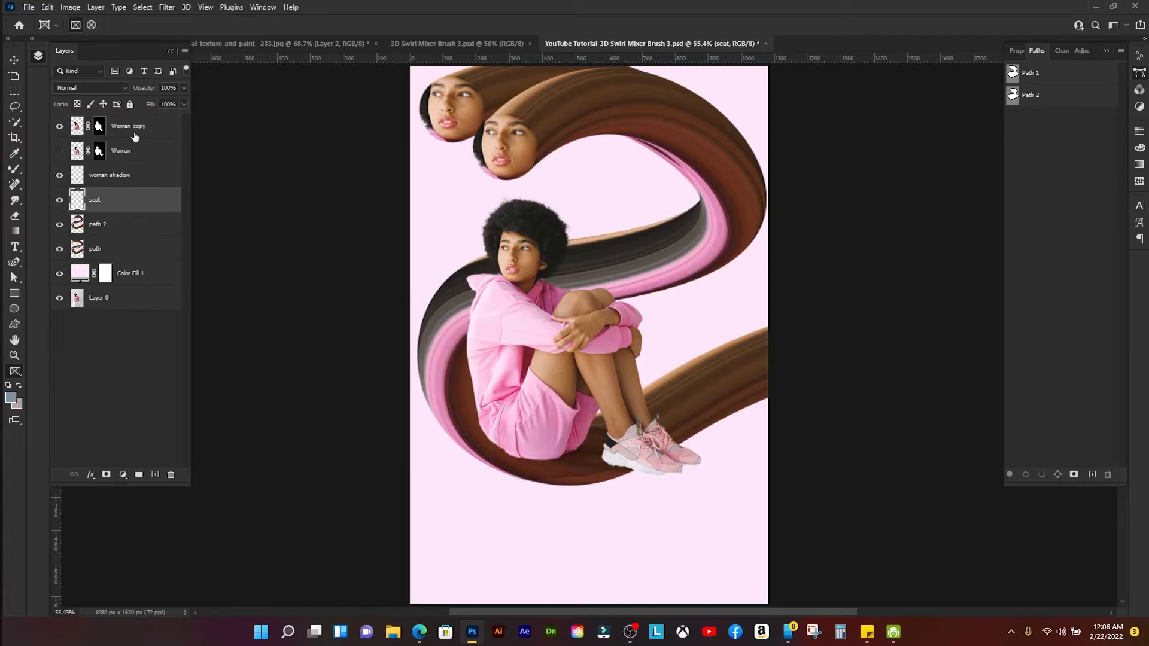
{"action": "left_click", "coordinate": [146, 151]}
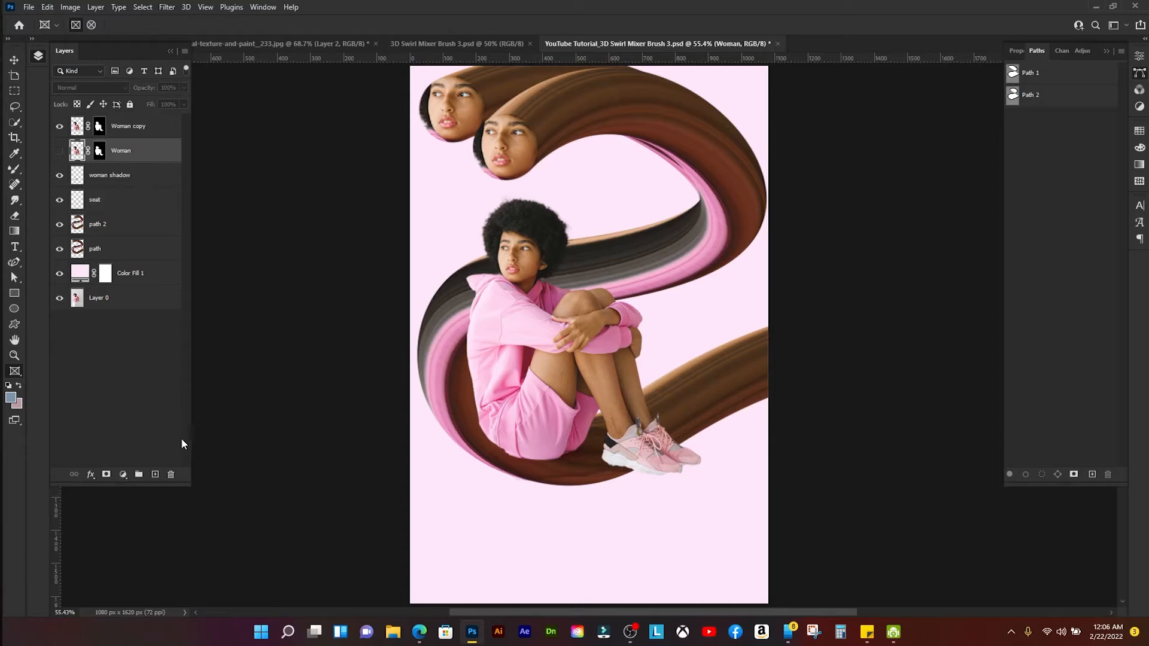
{"action": "key", "text": "Delete"}
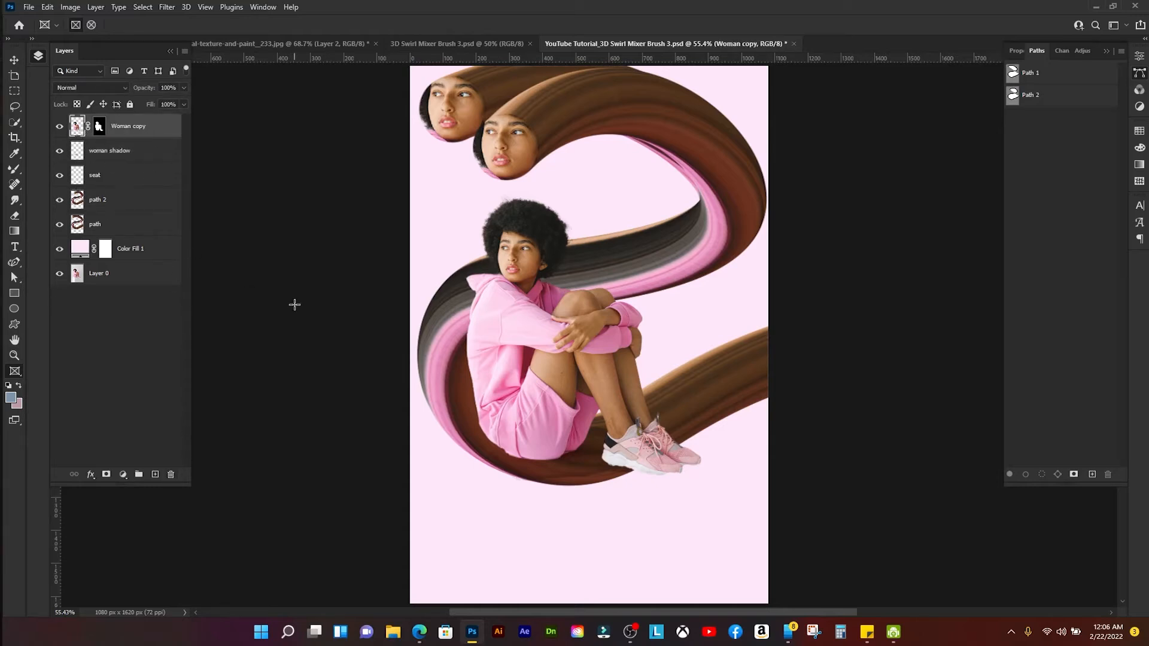
- Load the Mixer Brush at about 80 px with a sample of the pink hoodie's collar folds
{"action": "key", "text": "b"}
{"action": "scroll", "coordinate": [497, 323], "scroll_direction": "right", "scroll_amount": 2}
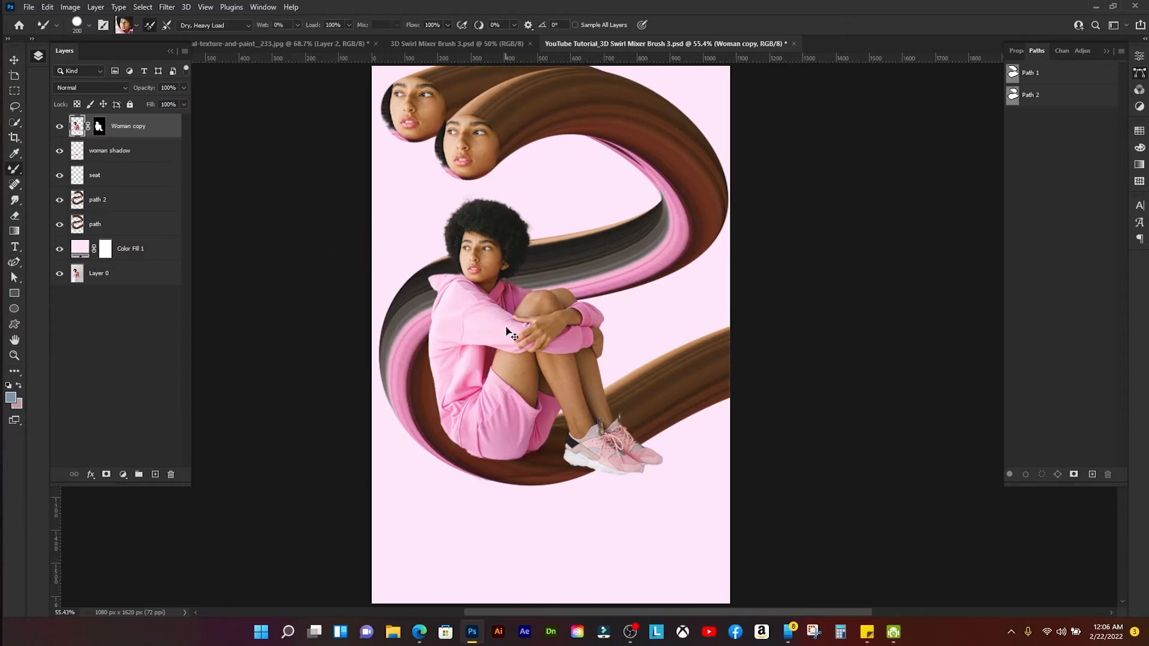
{"action": "scroll", "coordinate": [484, 314], "scroll_direction": "up", "scroll_amount": 5}
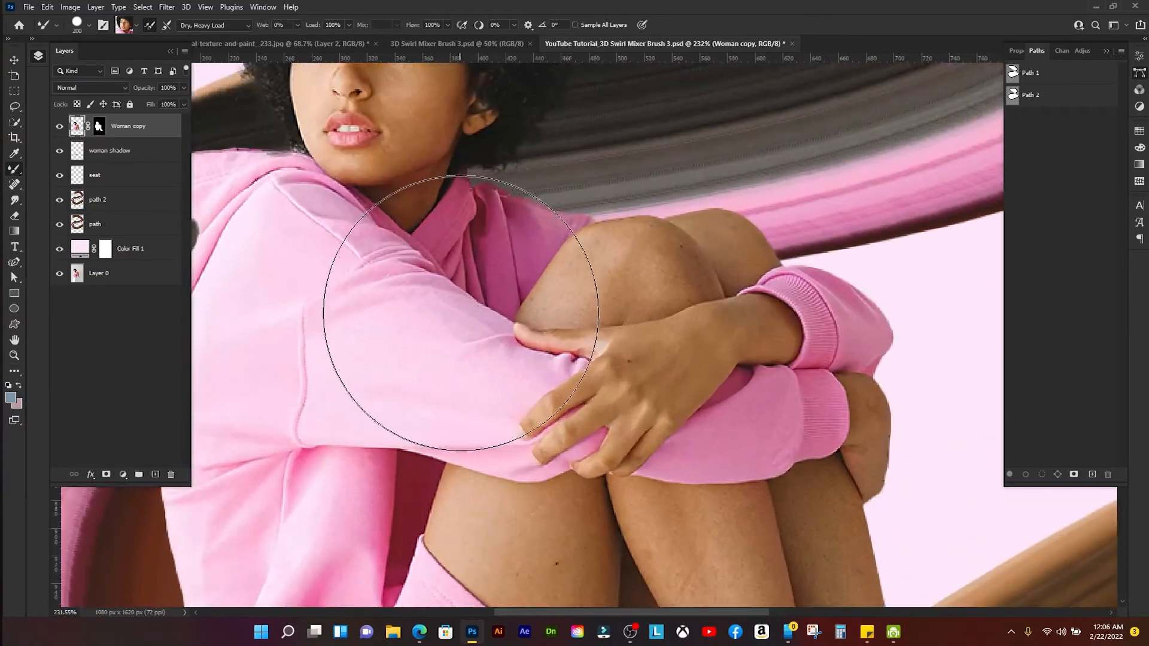
{"action": "key", "text": "bracketleft"}
{"action": "key", "text": "bracketleft"}
{"action": "key", "text": "bracketleft"}
{"action": "key", "text": "bracketleft"}
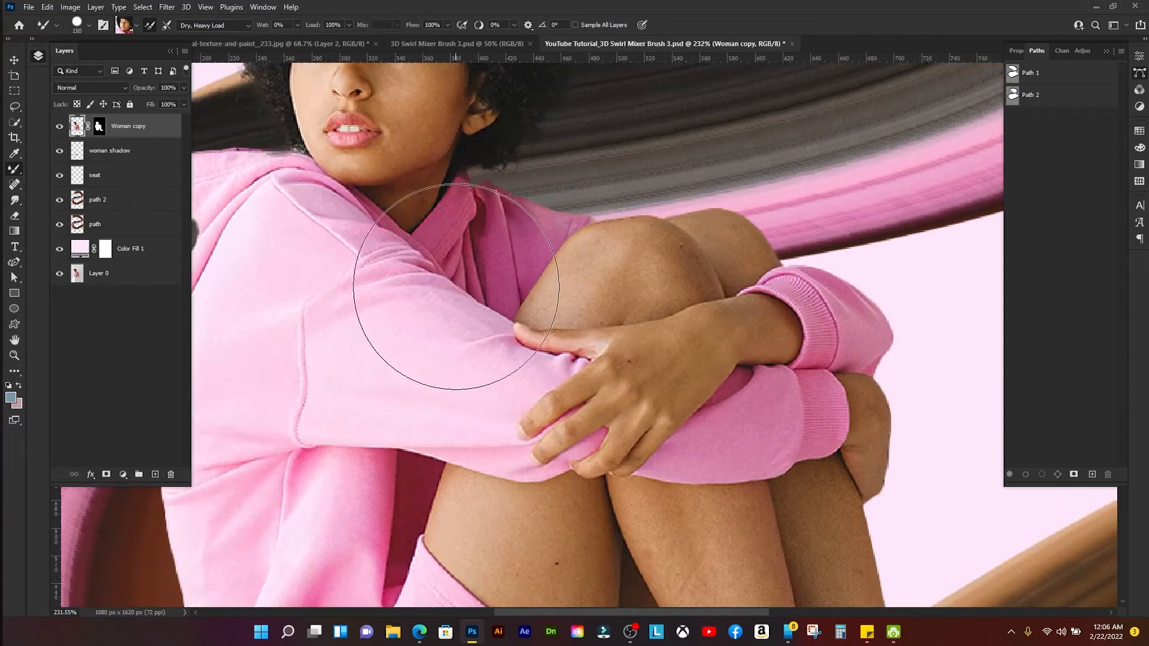
{"action": "key", "text": "bracketleft"}
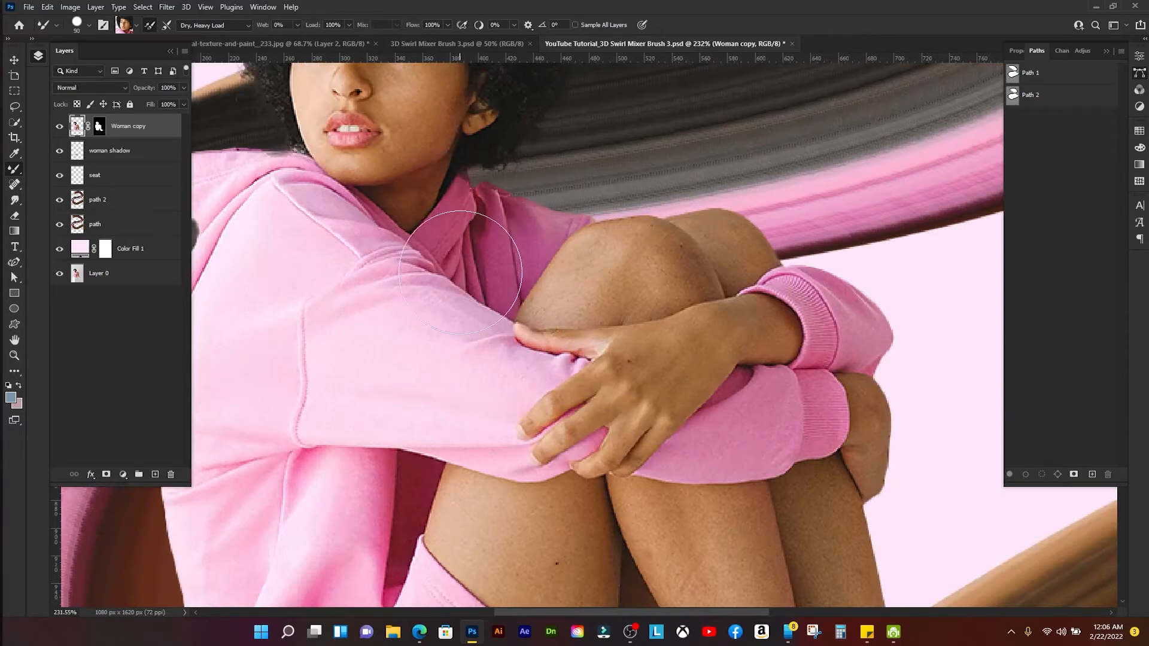
{"action": "key", "text": "bracketleft"}
{"action": "left_click", "coordinate": [469, 266], "text": "alt"}
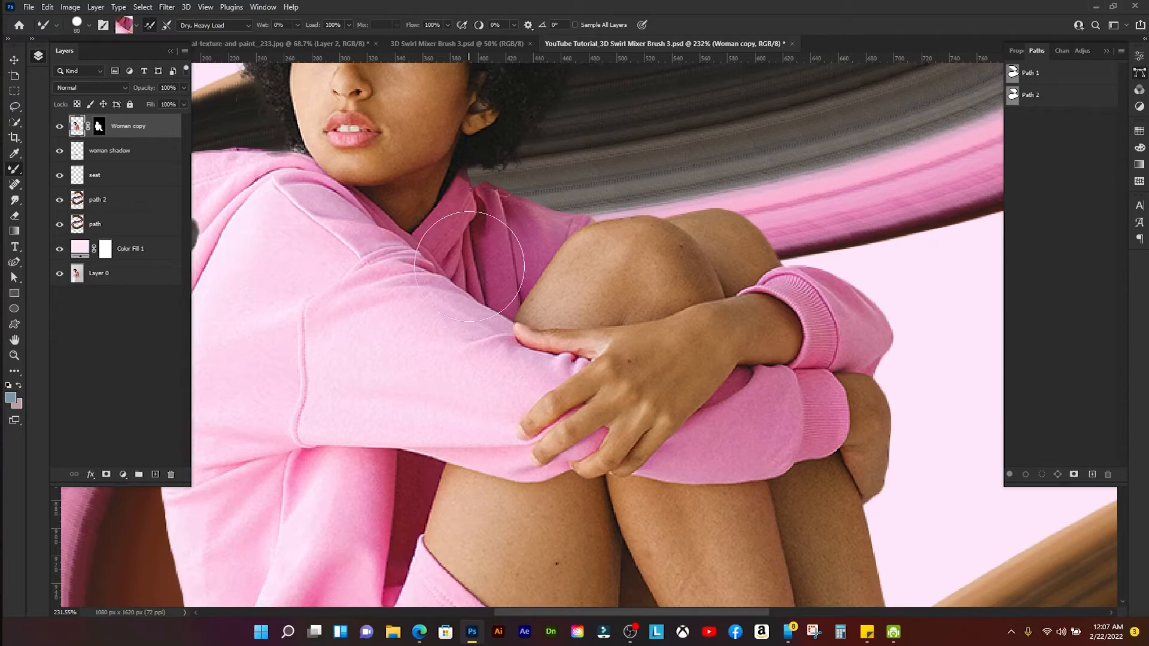
- Make the seat layer active, undo the test dab, and enlarge the Mixer Brush to 200 px
{"action": "scroll", "coordinate": [469, 266], "scroll_direction": "down", "scroll_amount": 5}
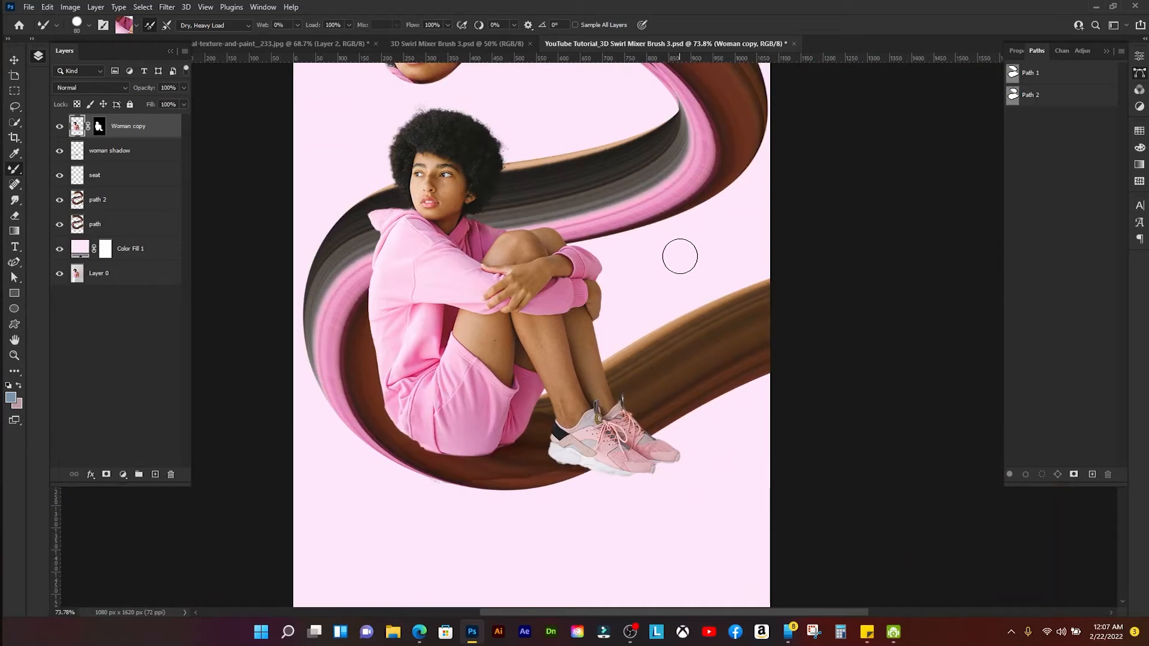
{"action": "left_click", "coordinate": [116, 181]}
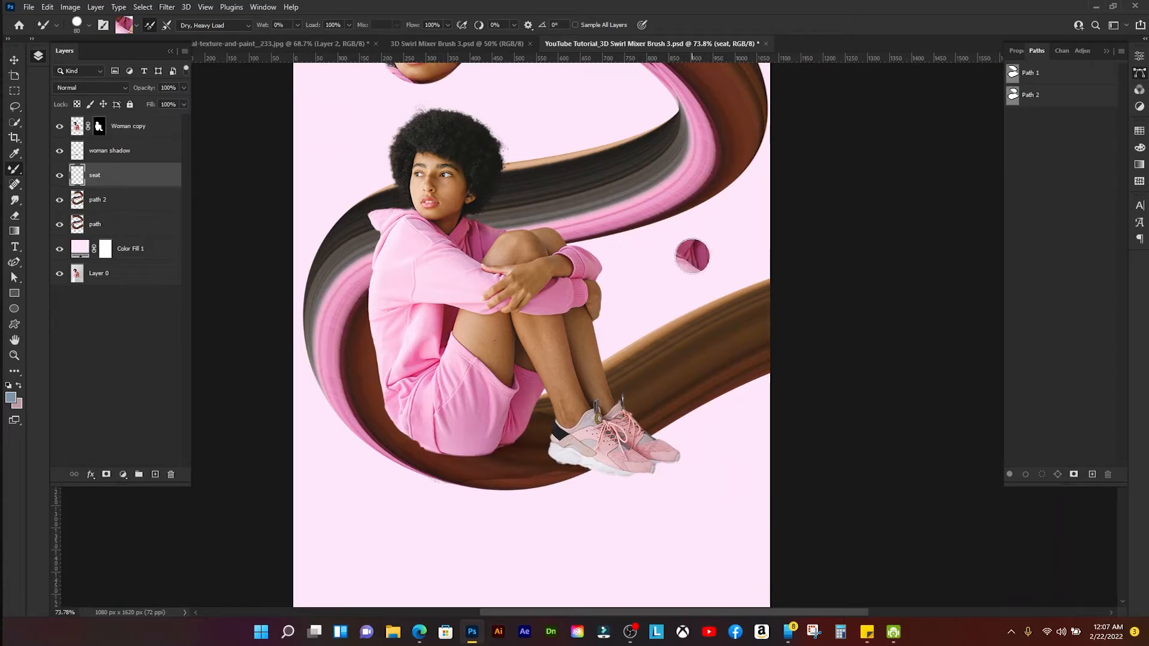
{"action": "key", "text": "ctrl+z"}
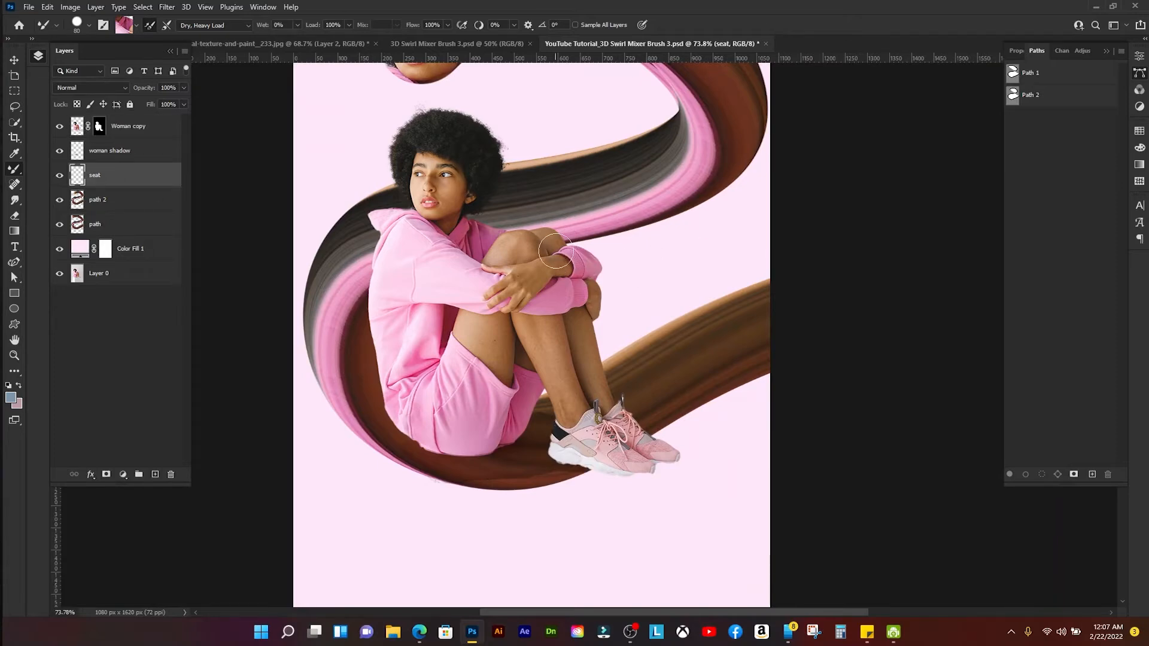
{"action": "key", "text": "bracketright"}
{"action": "key", "text": "bracketright"}
{"action": "key", "text": "bracketright"}
{"action": "key", "text": "bracketright"}
{"action": "key", "text": "bracketright"}
{"action": "key", "text": "bracketright"}
{"action": "scroll", "coordinate": [466, 230], "scroll_direction": "down", "scroll_amount": 3}
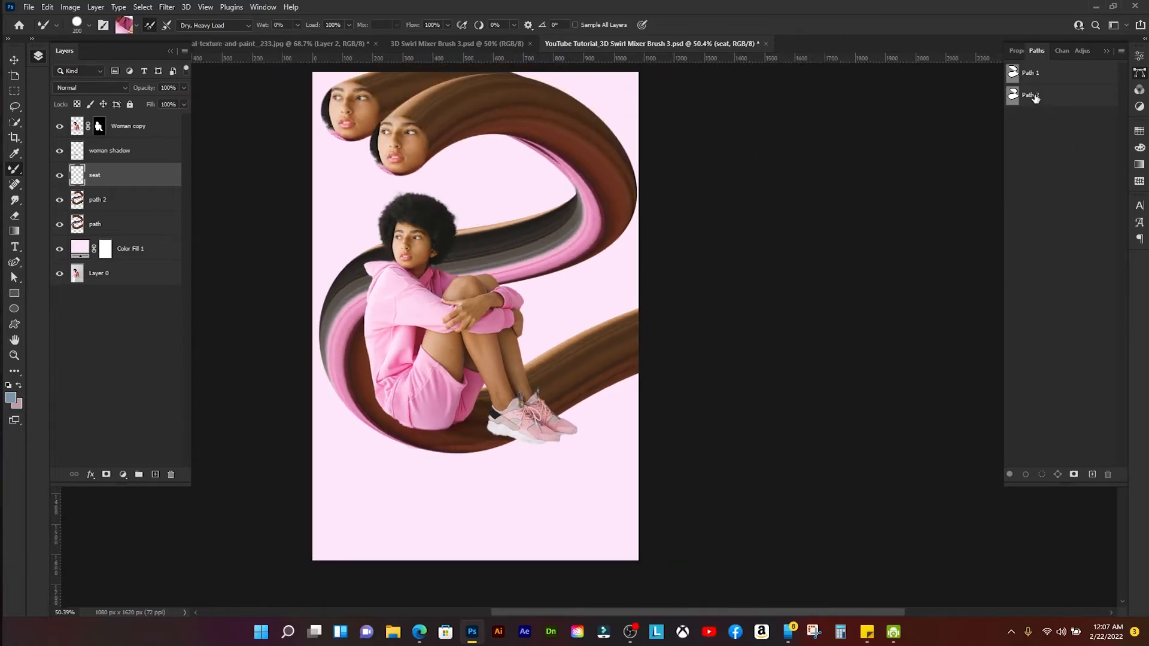
- Duplicate Path 2 and name the copy "Seat"
{"action": "left_click", "coordinate": [1030, 96]}
{"action": "right_click", "coordinate": [1051, 101]}
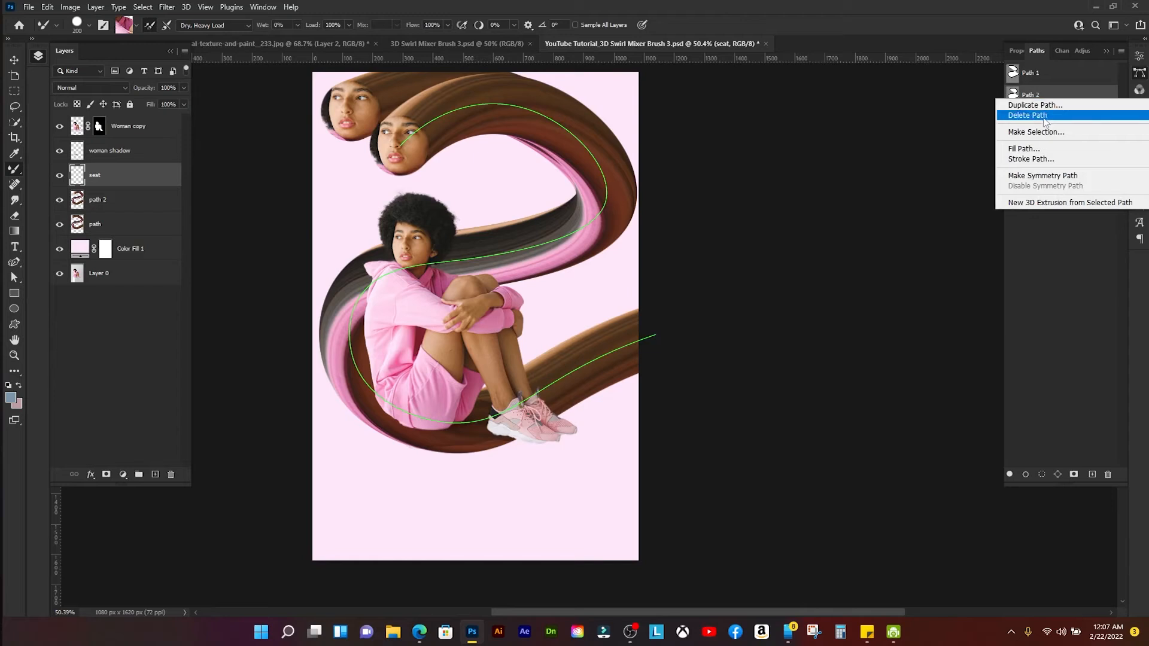
{"action": "left_click", "coordinate": [1044, 108]}
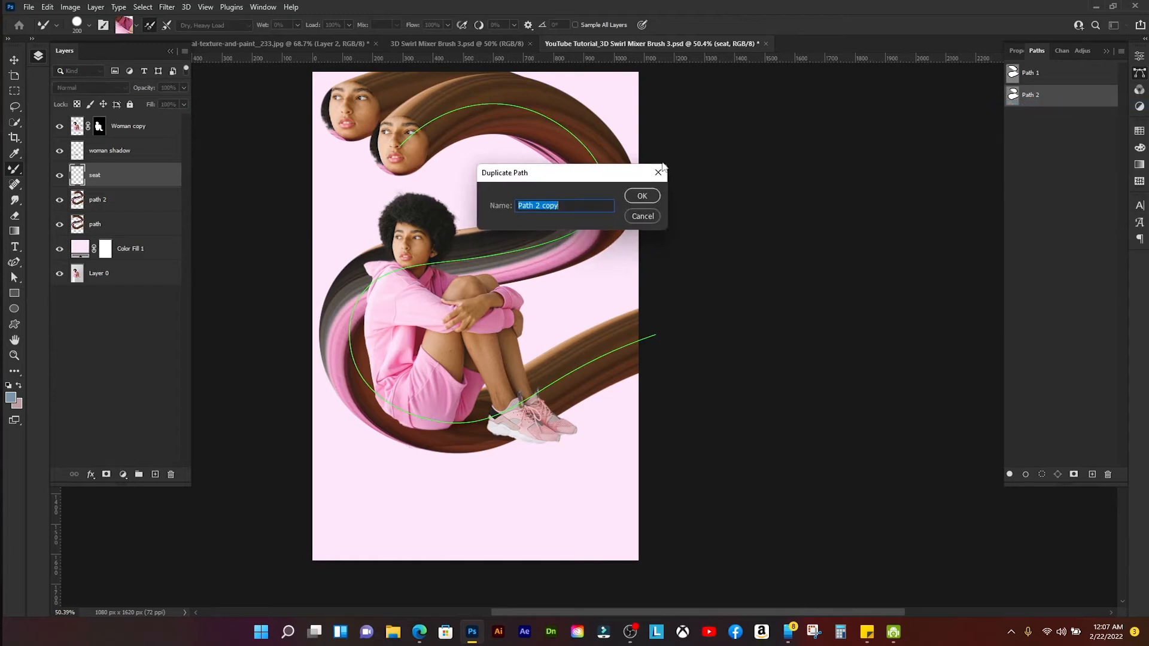
{"action": "type", "text": "Seat"}
{"action": "key", "text": "Return"}
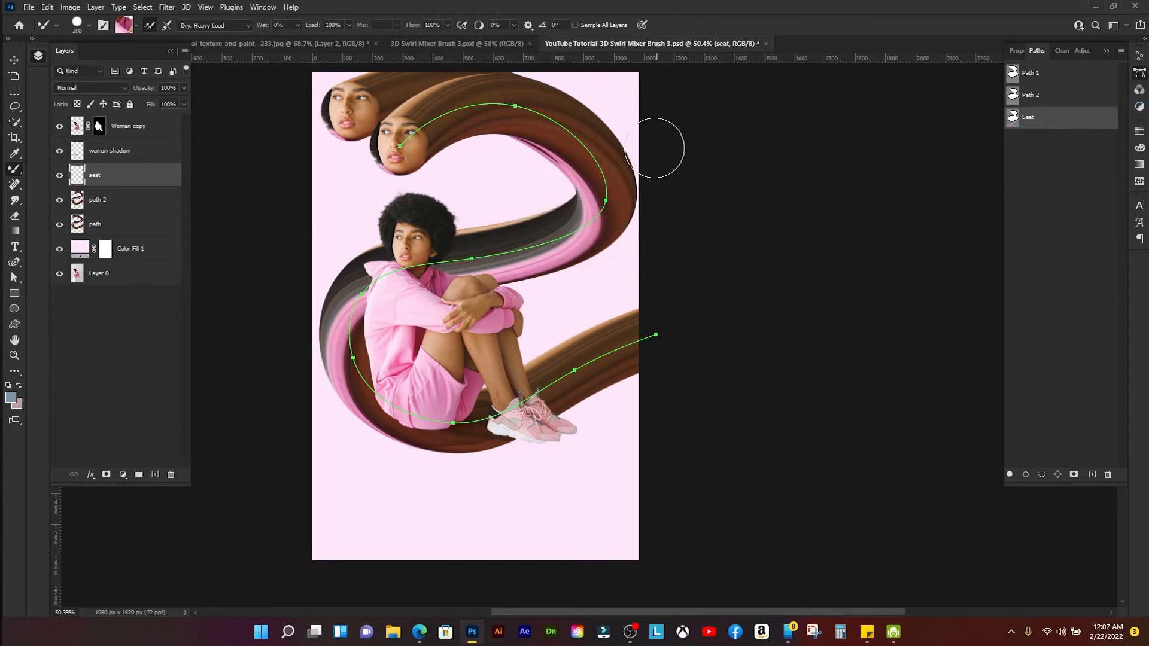
- Remove the Seat path's first three anchor points so it starts just beside the woman's head
{"action": "key", "text": "p"}
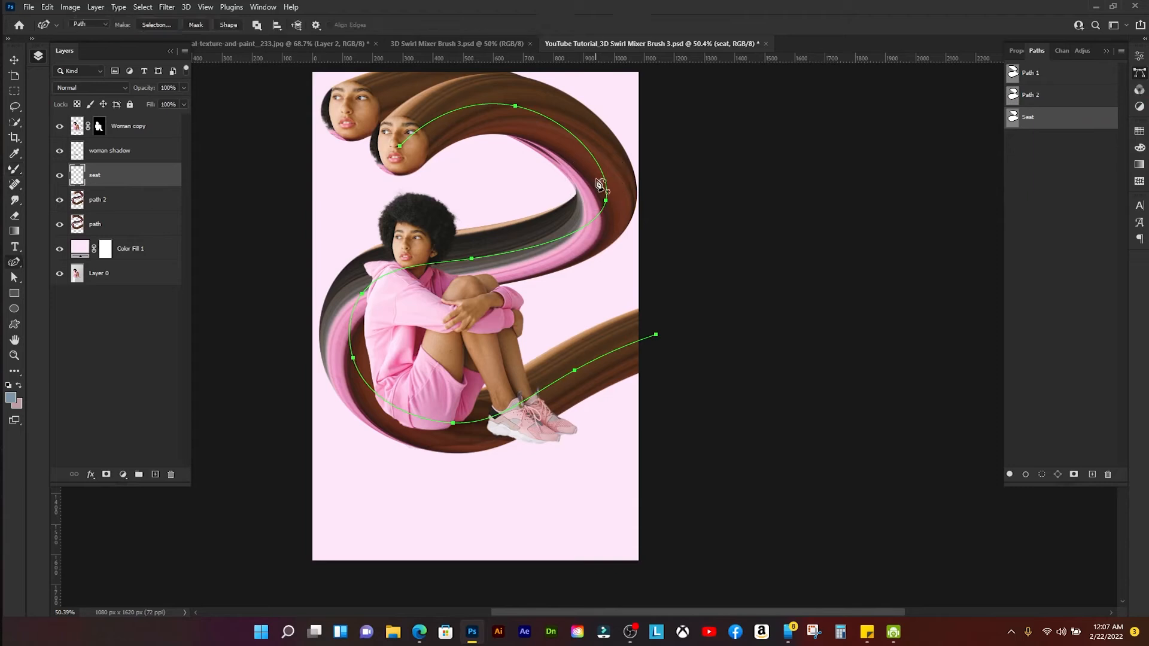
{"action": "left_click", "coordinate": [399, 145]}
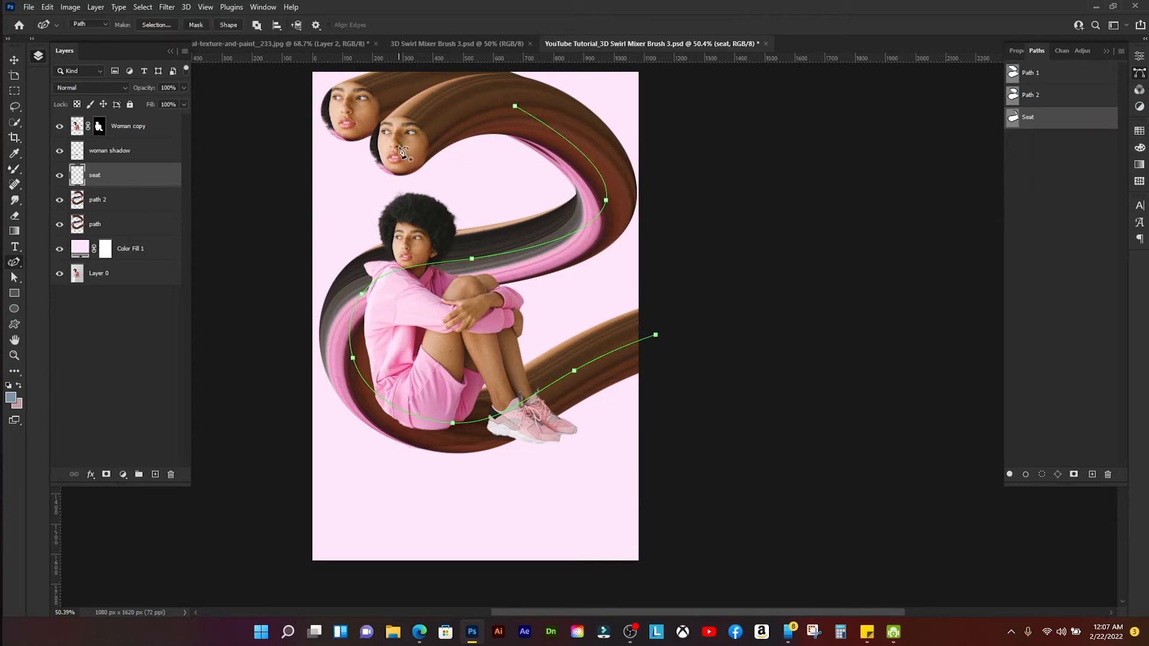
{"action": "left_click", "coordinate": [514, 104]}
{"action": "left_click", "coordinate": [606, 200]}
{"action": "scroll", "coordinate": [454, 257], "scroll_direction": "up", "scroll_amount": 3}
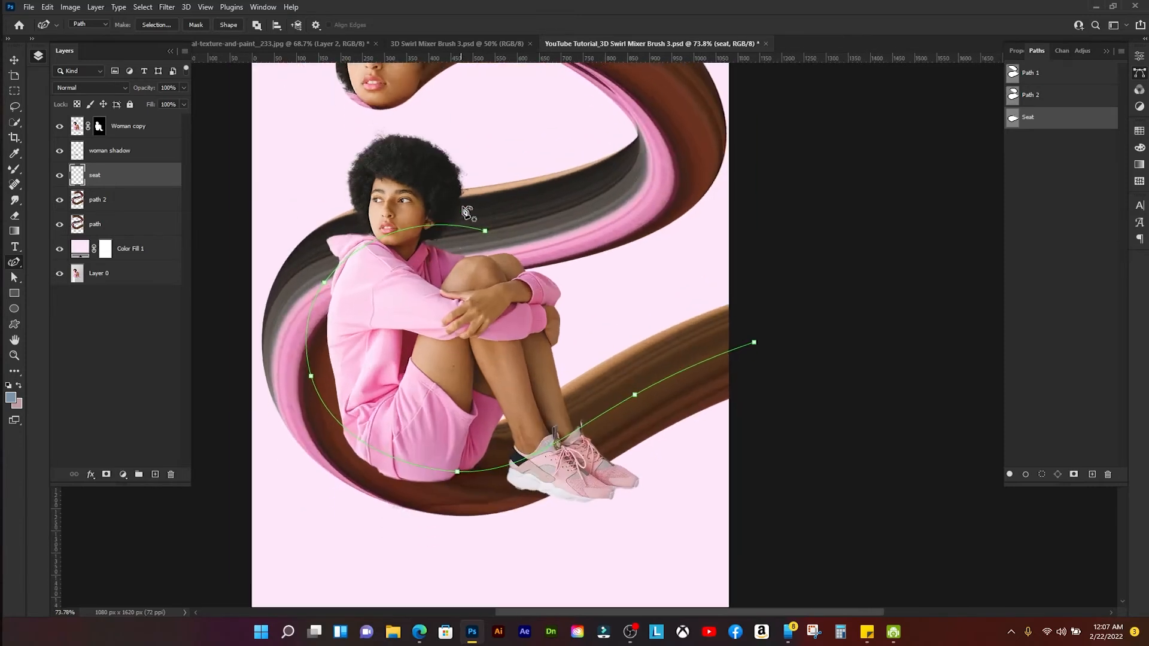
{"action": "scroll", "coordinate": [461, 255], "scroll_direction": "down", "scroll_amount": 1}
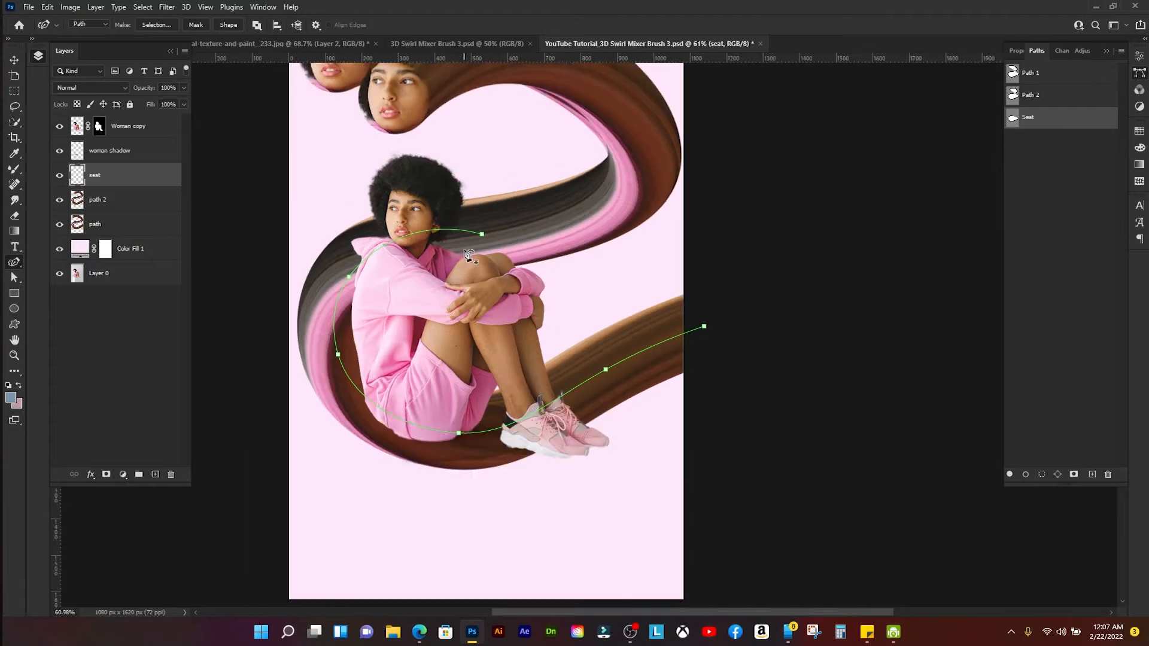
{"action": "scroll", "coordinate": [469, 256], "scroll_direction": "down", "scroll_amount": 1}
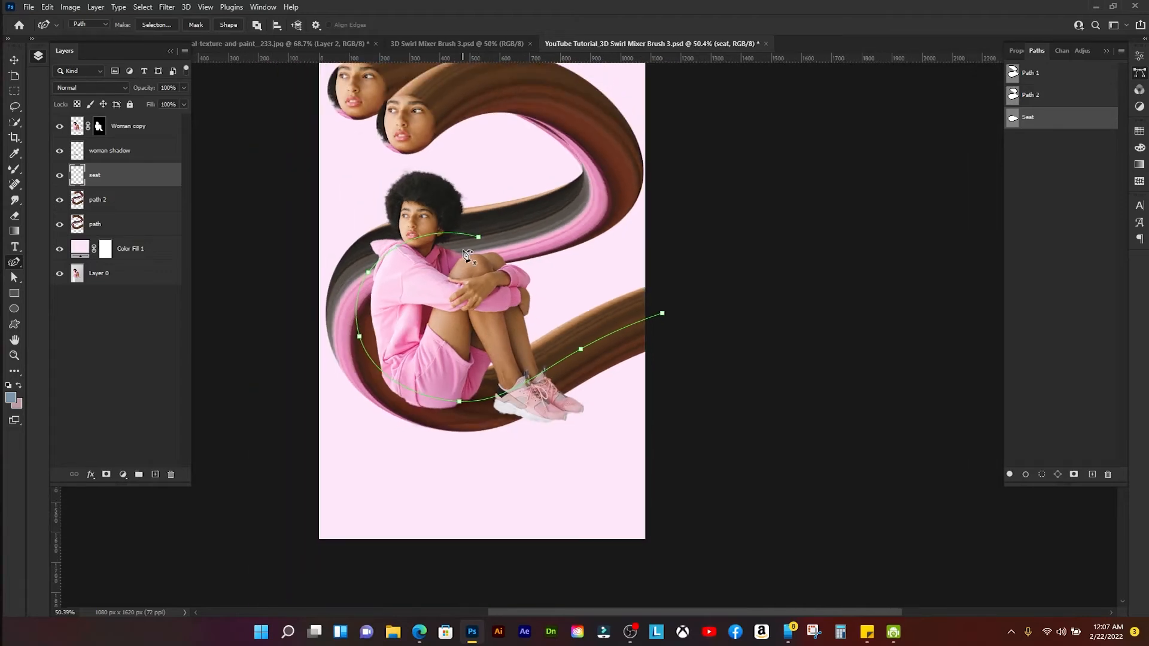
- Stroke the Seat path on the seat layer using the Mixer Brush Tool without Simulate Pressure, then deselect the path
{"action": "right_click", "coordinate": [1045, 127]}
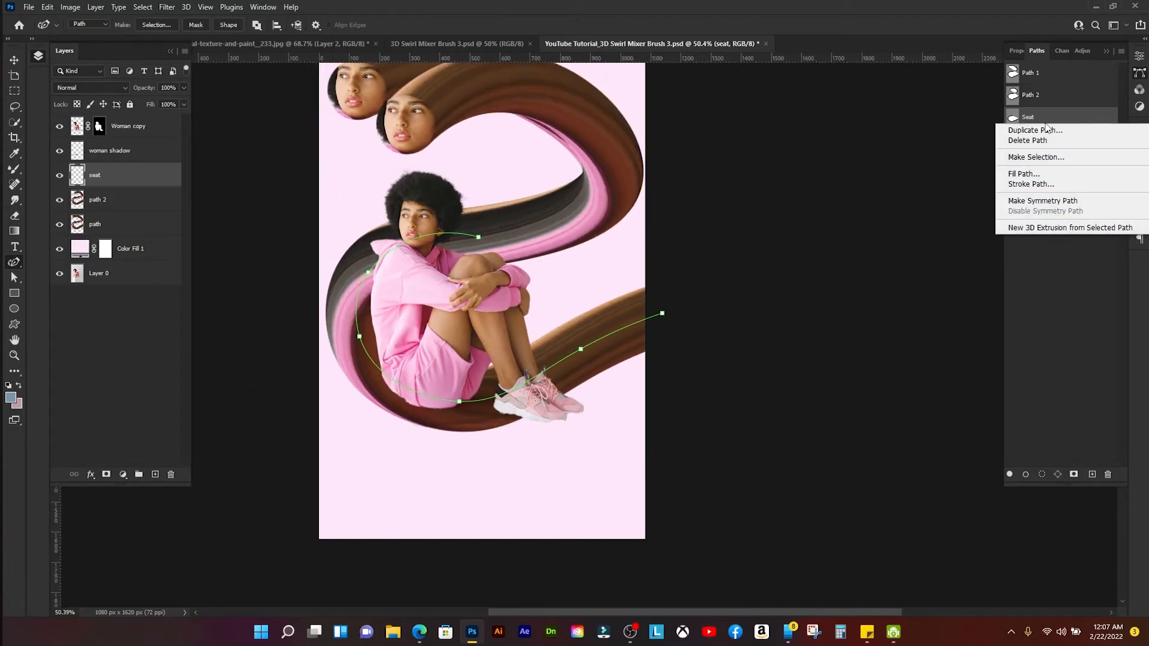
{"action": "left_click", "coordinate": [1052, 183]}
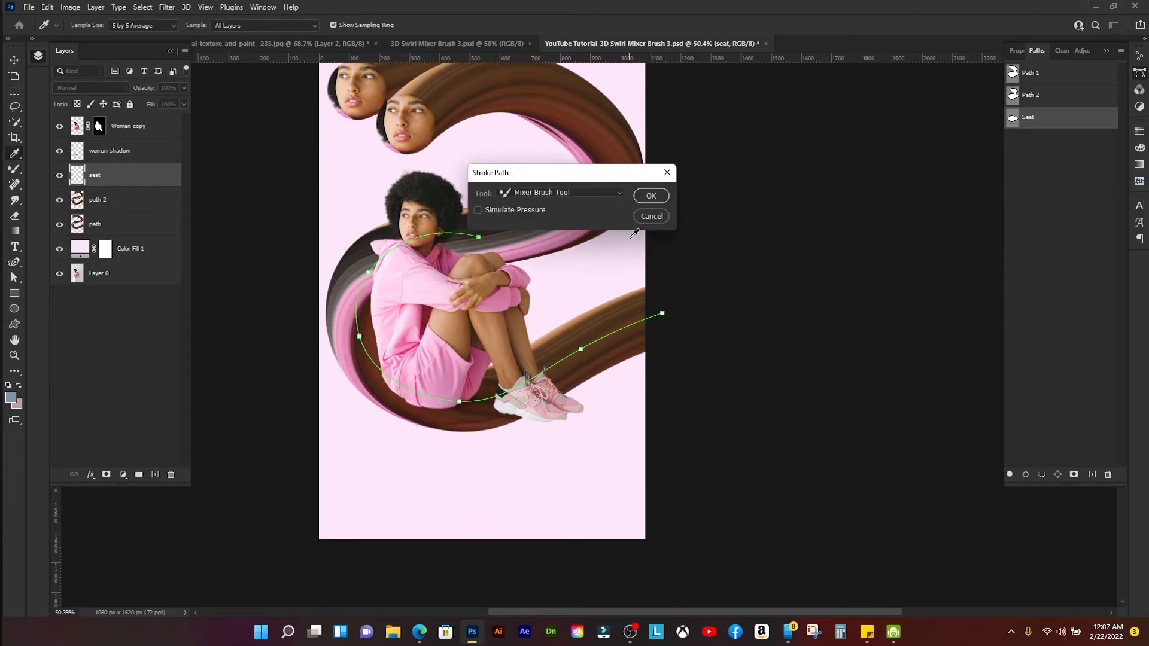
{"action": "left_click", "coordinate": [650, 196]}
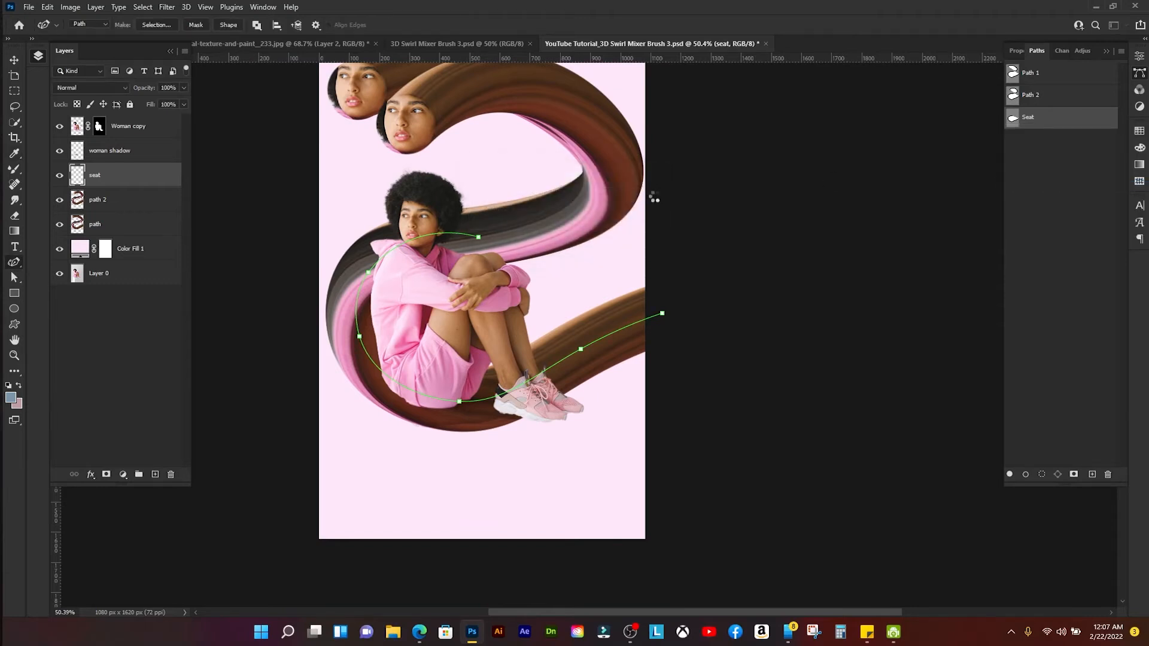
{"action": "scroll", "coordinate": [494, 257], "scroll_direction": "left", "scroll_amount": 3}
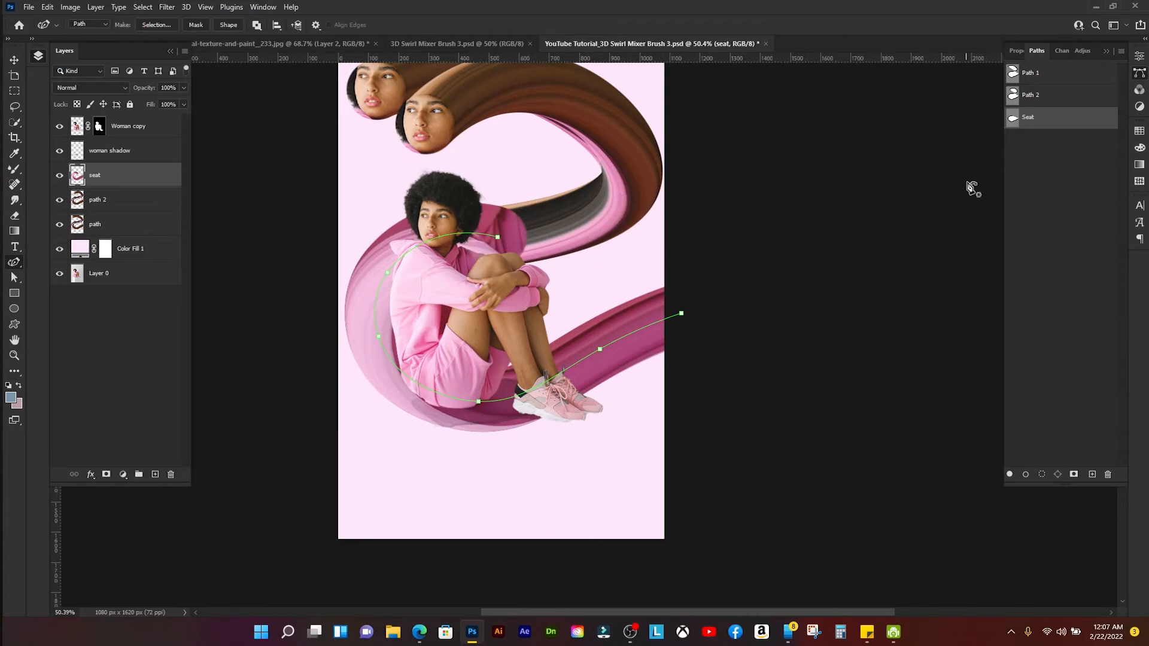
{"action": "left_click", "coordinate": [1046, 179]}
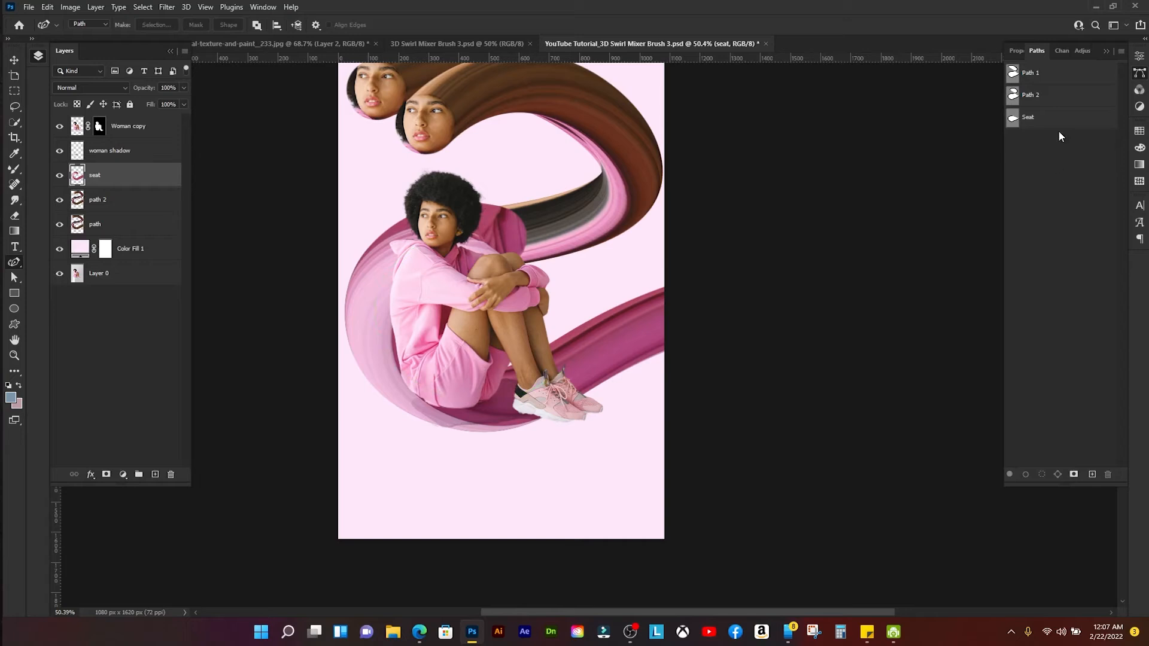
{"action": "left_click", "coordinate": [1105, 52]}
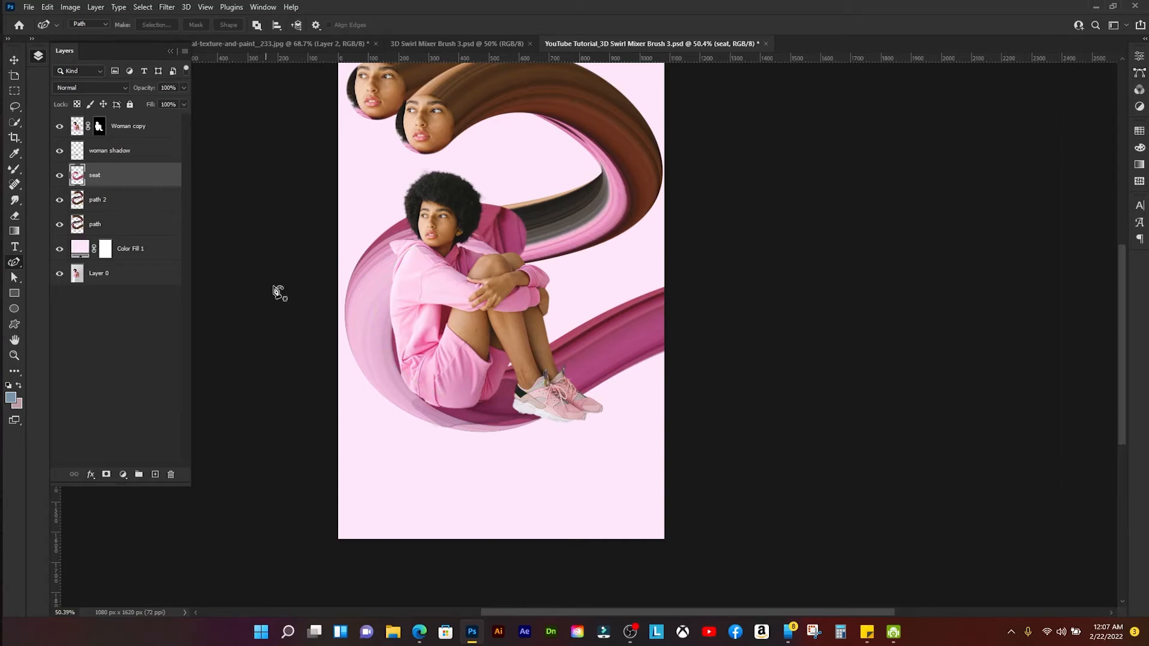
{"action": "key", "text": "v"}
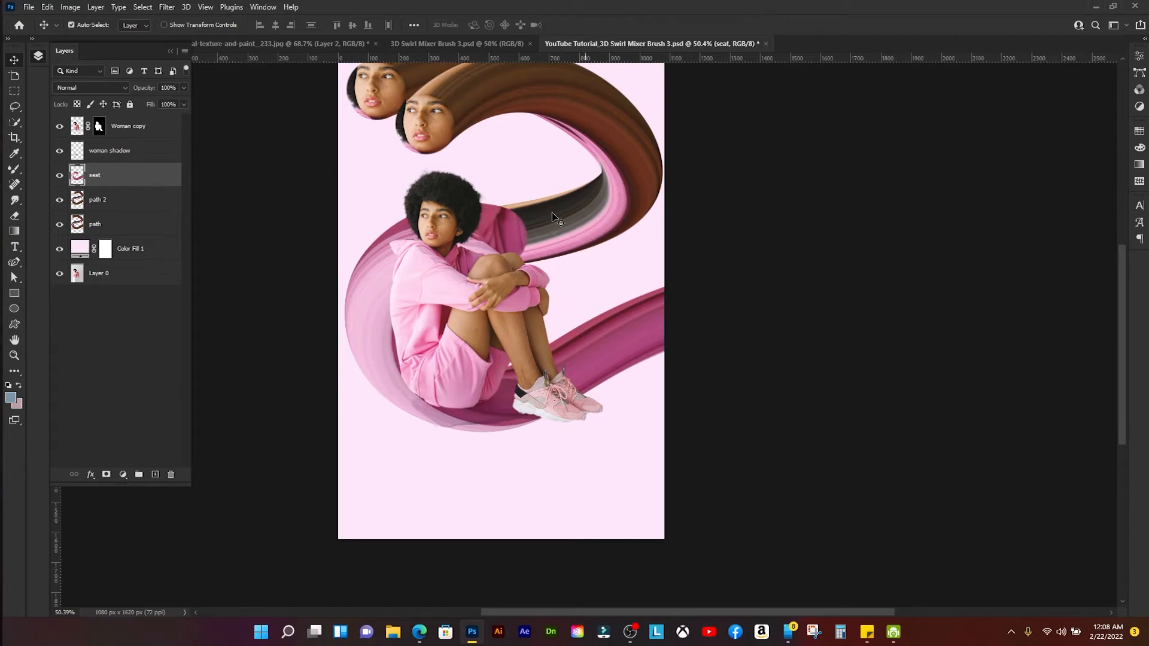
{"action": "scroll", "coordinate": [501, 228], "scroll_direction": "up", "scroll_amount": 2}
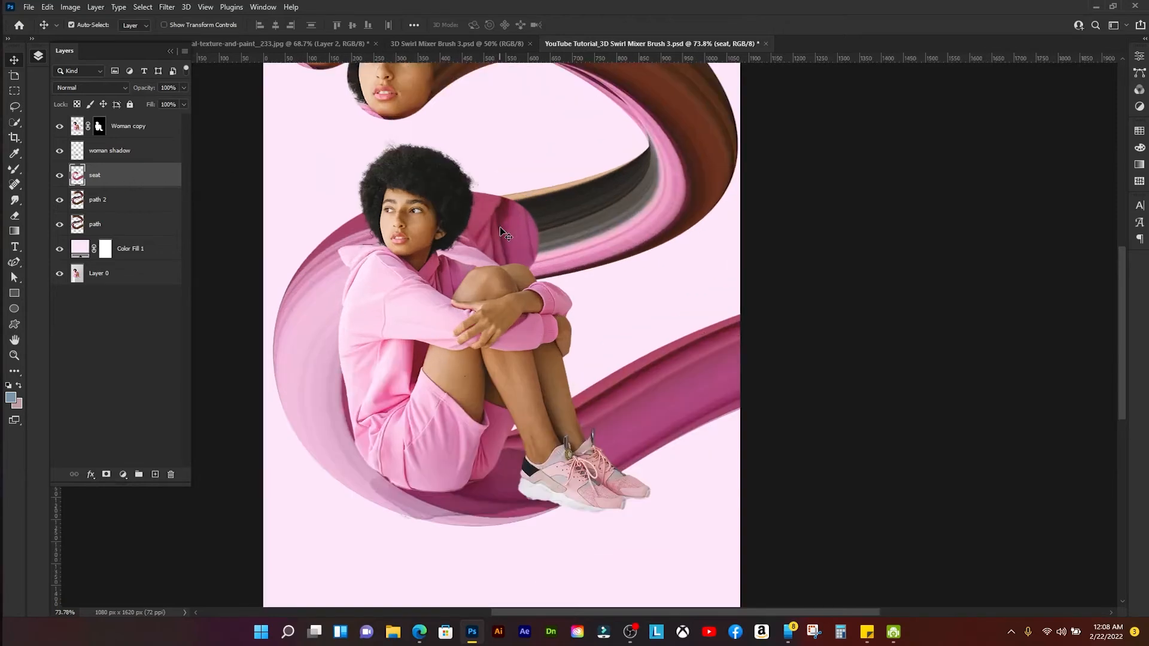
{"action": "left_click", "coordinate": [582, 216]}
{"action": "scroll", "coordinate": [544, 230], "scroll_direction": "down", "scroll_amount": 1}
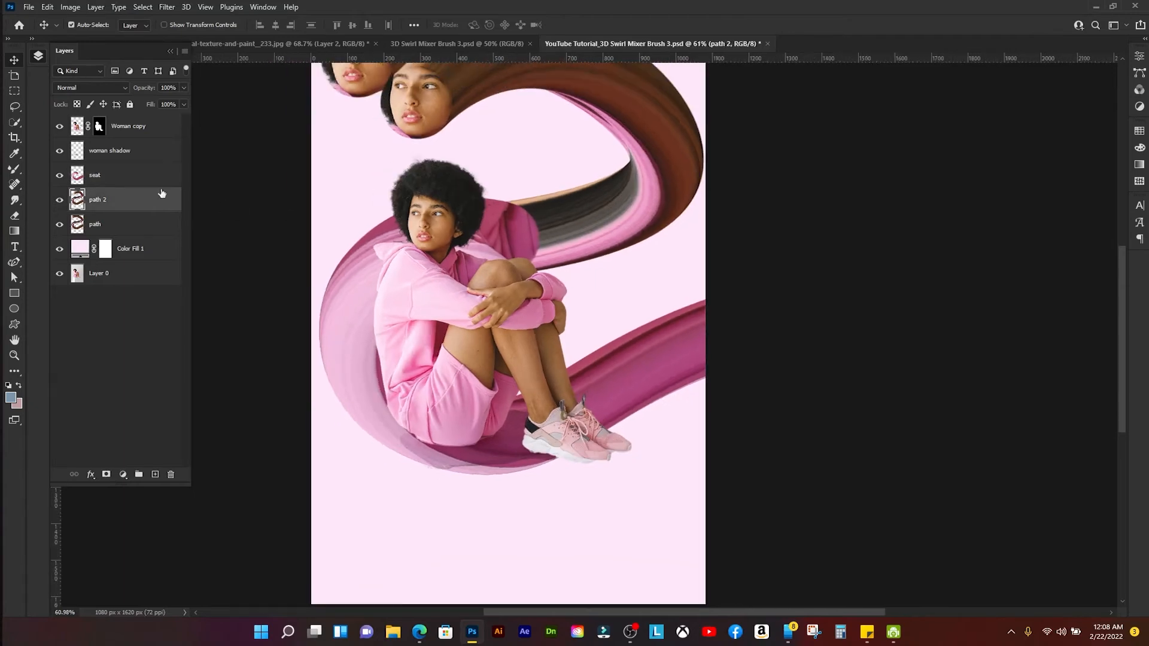
{"action": "left_click", "coordinate": [129, 177]}
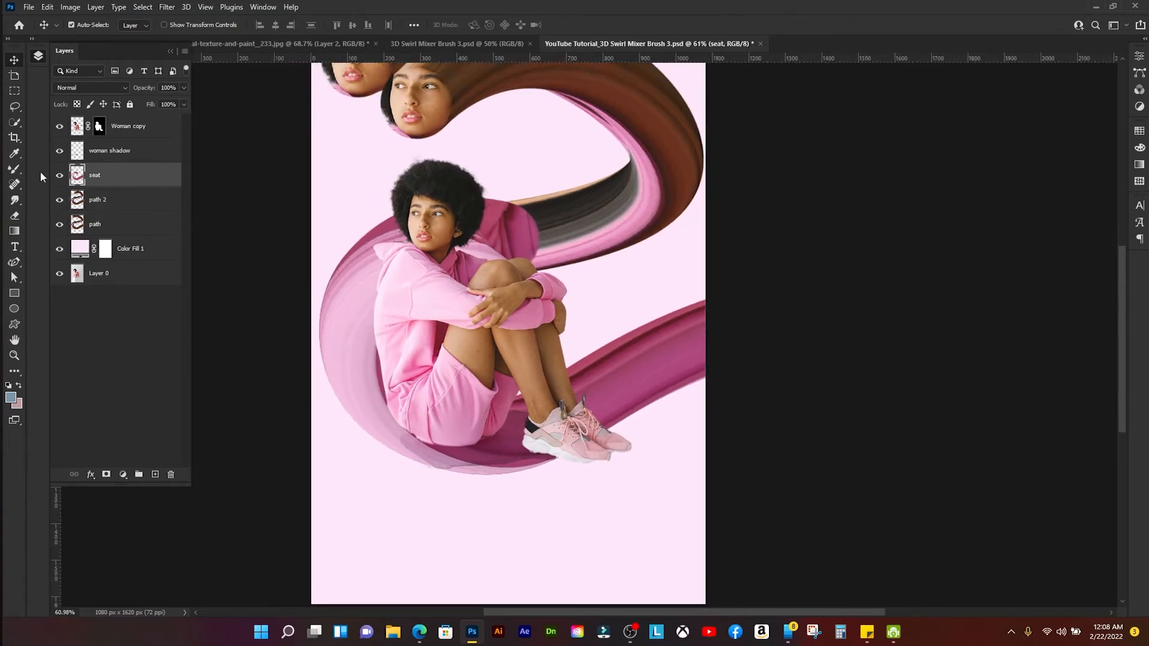
- Switch to the Smudge Tool and clip the seat layer to the path 2 layer below it
{"action": "left_click", "coordinate": [15, 204]}
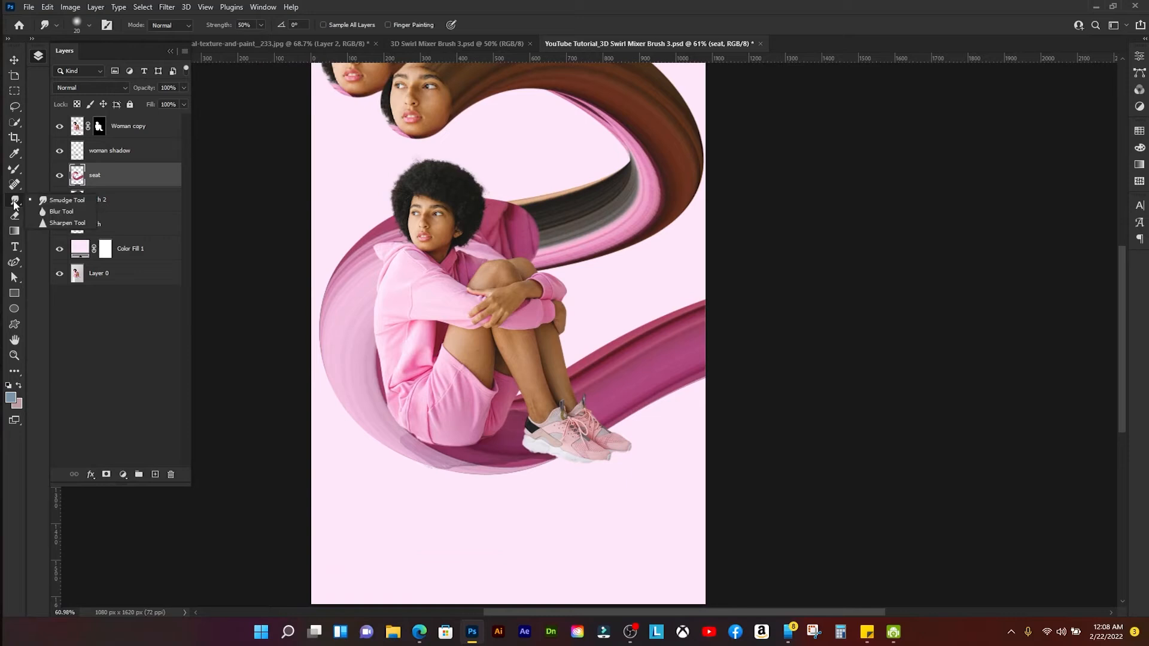
{"action": "left_click", "coordinate": [68, 198]}
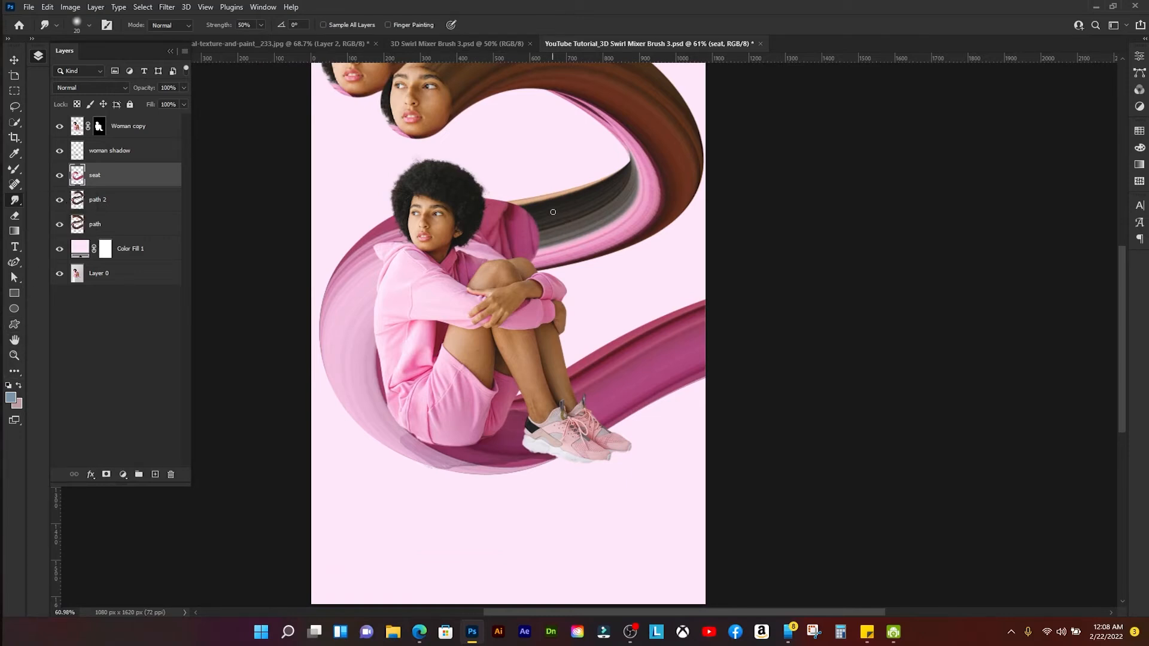
{"action": "scroll", "coordinate": [553, 212], "scroll_direction": "up", "scroll_amount": 1}
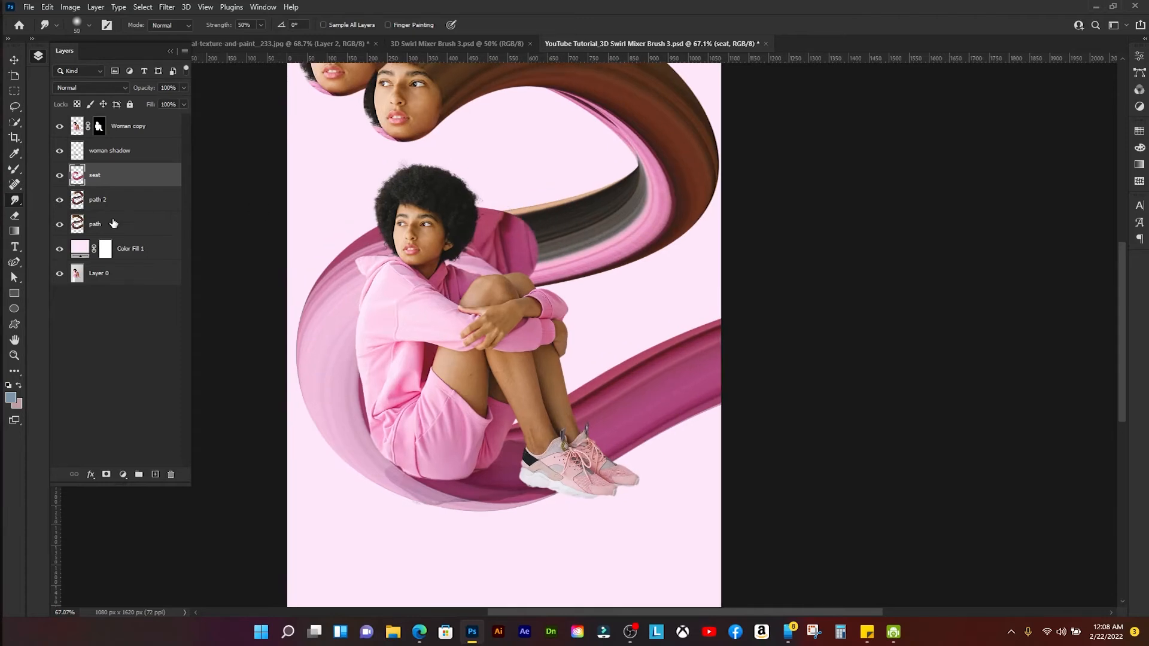
{"action": "left_click_drag", "start_coordinate": [122, 187], "coordinate": [121, 183]}
{"action": "left_click", "coordinate": [121, 184], "text": "alt"}
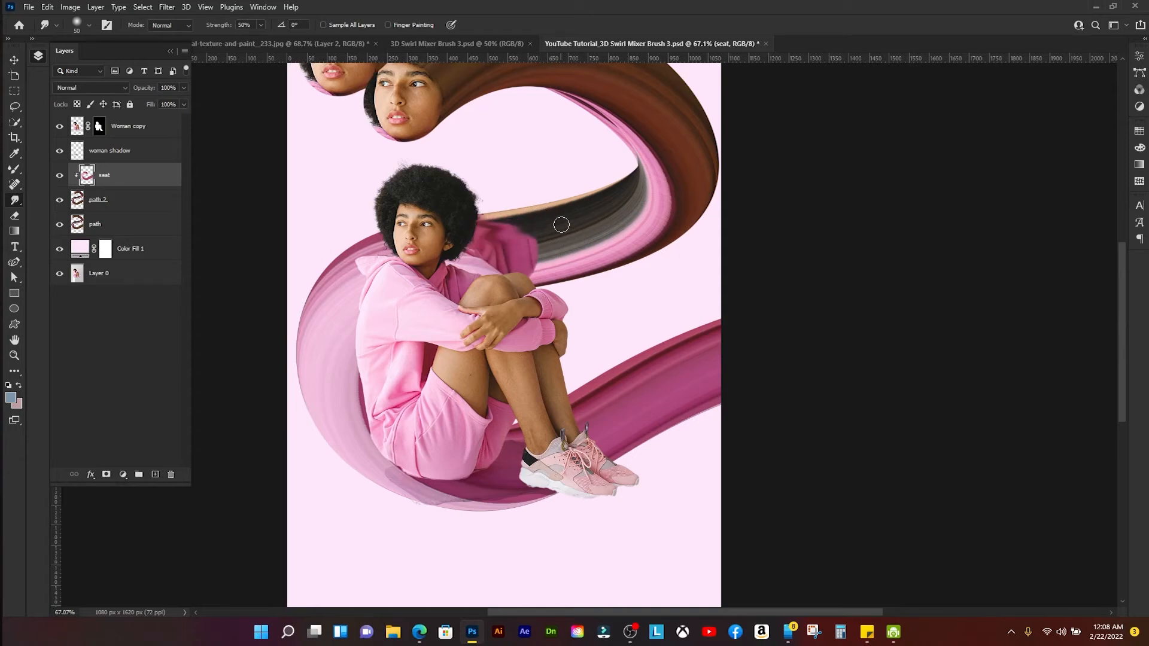
- Smudge the pink start of the seat swirl back toward the woman's neck along the dark swirl
{"action": "mouse_move", "coordinate": [538, 233]}
{"action": "left_mouse_down"}
{"action": "mouse_move", "coordinate": [340, 275]}
{"action": "mouse_move", "coordinate": [418, 263]}
{"action": "left_mouse_up"}
{"action": "left_click_drag", "start_coordinate": [600, 214], "coordinate": [431, 263]}
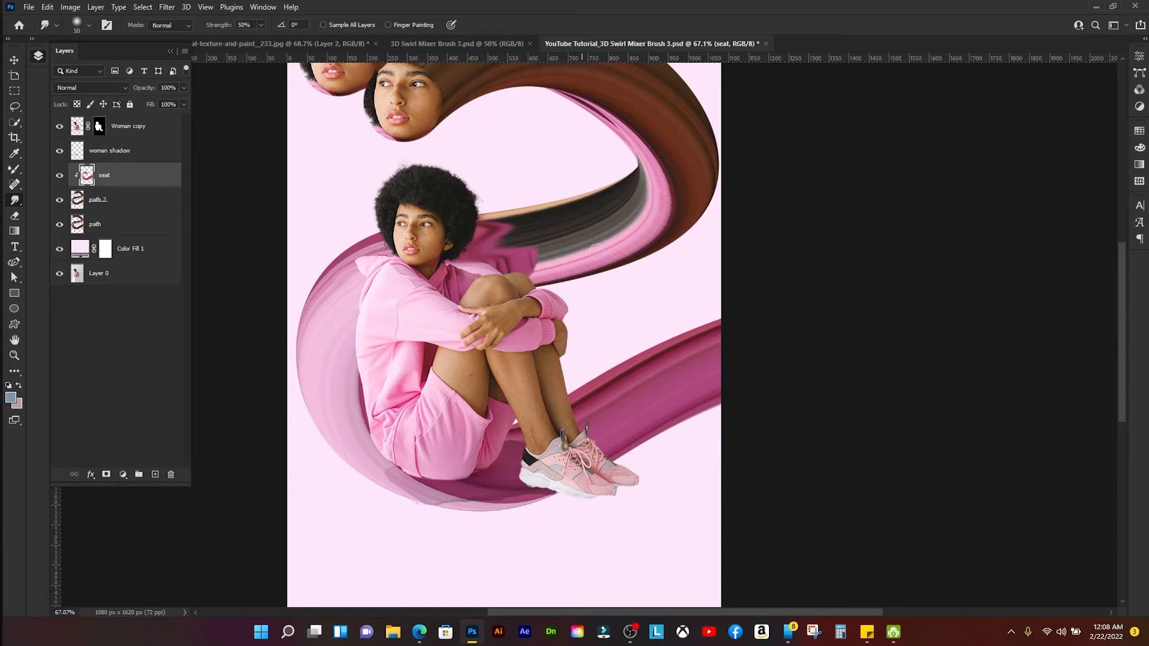
{"action": "left_click_drag", "start_coordinate": [600, 246], "coordinate": [453, 267]}
{"action": "left_click_drag", "start_coordinate": [544, 240], "coordinate": [448, 261]}
{"action": "mouse_move", "coordinate": [657, 228]}
{"action": "left_mouse_down"}
{"action": "mouse_move", "coordinate": [452, 269]}
{"action": "mouse_move", "coordinate": [424, 296]}
{"action": "left_mouse_up"}
{"action": "mouse_move", "coordinate": [546, 238]}
{"action": "left_mouse_down"}
{"action": "mouse_move", "coordinate": [413, 295]}
{"action": "mouse_move", "coordinate": [456, 264]}
{"action": "mouse_move", "coordinate": [437, 263]}
{"action": "left_mouse_up"}
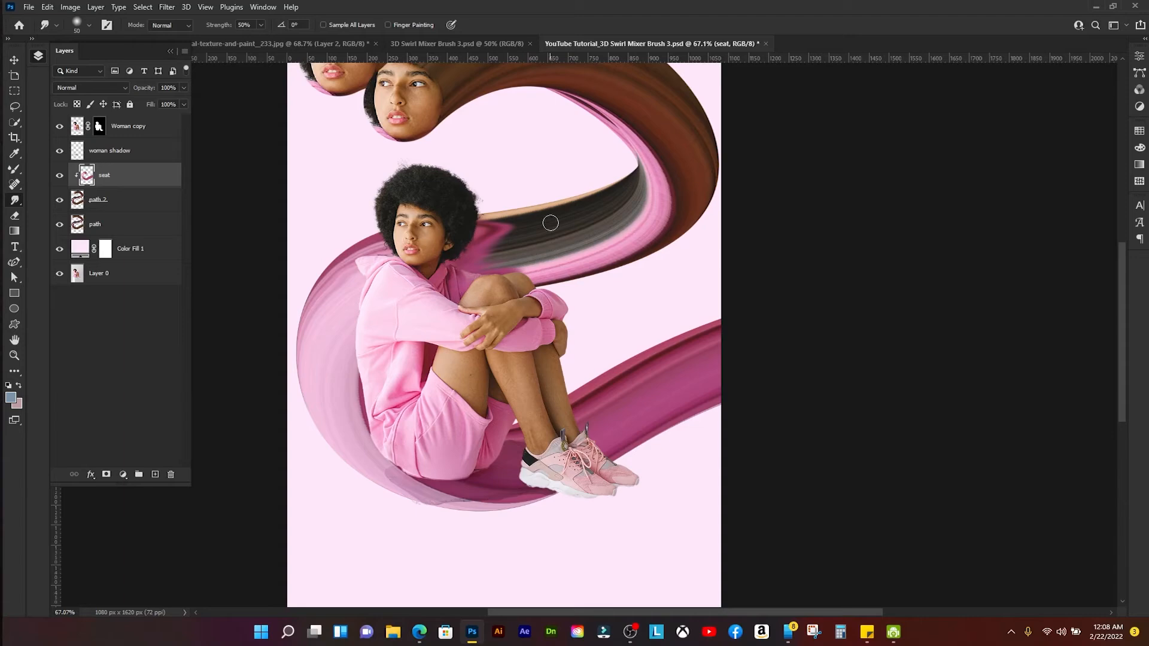
- Erase the leftover pink between the woman's head and knees on the seat layer with a 100 px Eraser
{"action": "key", "text": "e"}
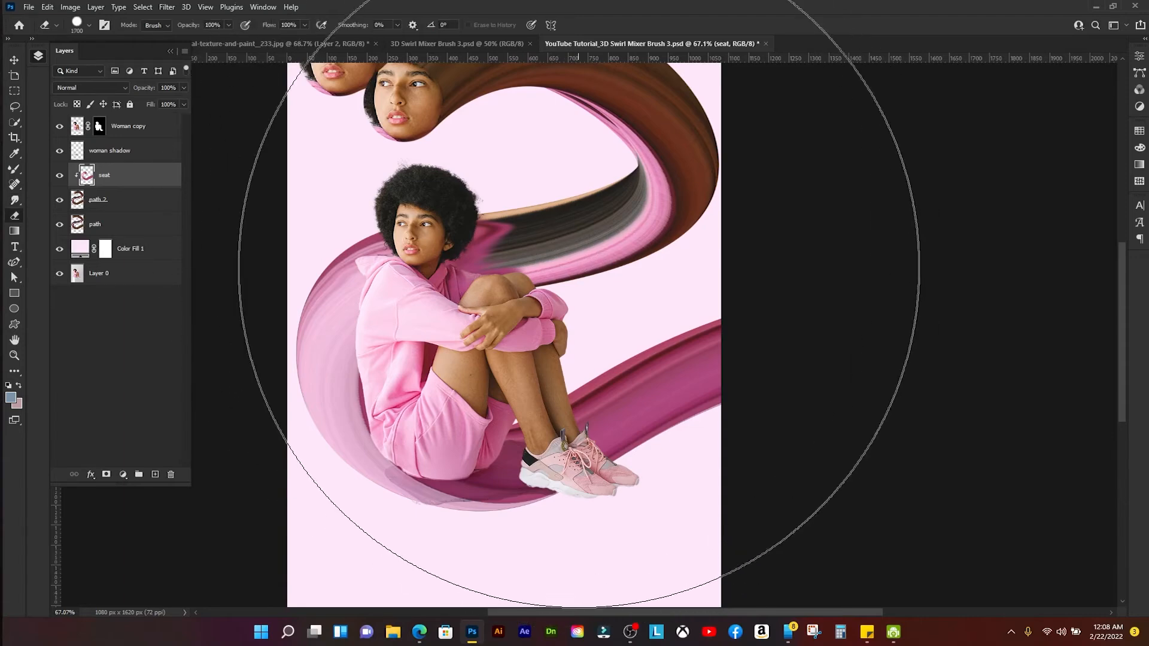
{"action": "key", "text": "bracketleft"}
{"action": "key", "text": "bracketleft"}
{"action": "key", "text": "bracketleft"}
{"action": "key", "text": "bracketleft"}
{"action": "key", "text": "bracketleft"}
{"action": "key", "text": "bracketleft"}
{"action": "key", "text": "bracketleft"}
{"action": "key", "text": "bracketleft"}
{"action": "key", "text": "bracketleft"}
{"action": "key", "text": "bracketleft"}
{"action": "key", "text": "bracketleft"}
{"action": "key", "text": "bracketleft"}
{"action": "key", "text": "bracketleft"}
{"action": "key", "text": "bracketleft"}
{"action": "key", "text": "bracketleft"}
{"action": "key", "text": "bracketleft"}
{"action": "key", "text": "bracketleft"}
{"action": "key", "text": "bracketleft"}
{"action": "key", "text": "bracketleft"}
{"action": "mouse_move", "coordinate": [510, 229]}
{"action": "left_mouse_down"}
{"action": "mouse_move", "coordinate": [485, 240]}
{"action": "mouse_move", "coordinate": [478, 265]}
{"action": "mouse_move", "coordinate": [542, 272]}
{"action": "left_mouse_up"}
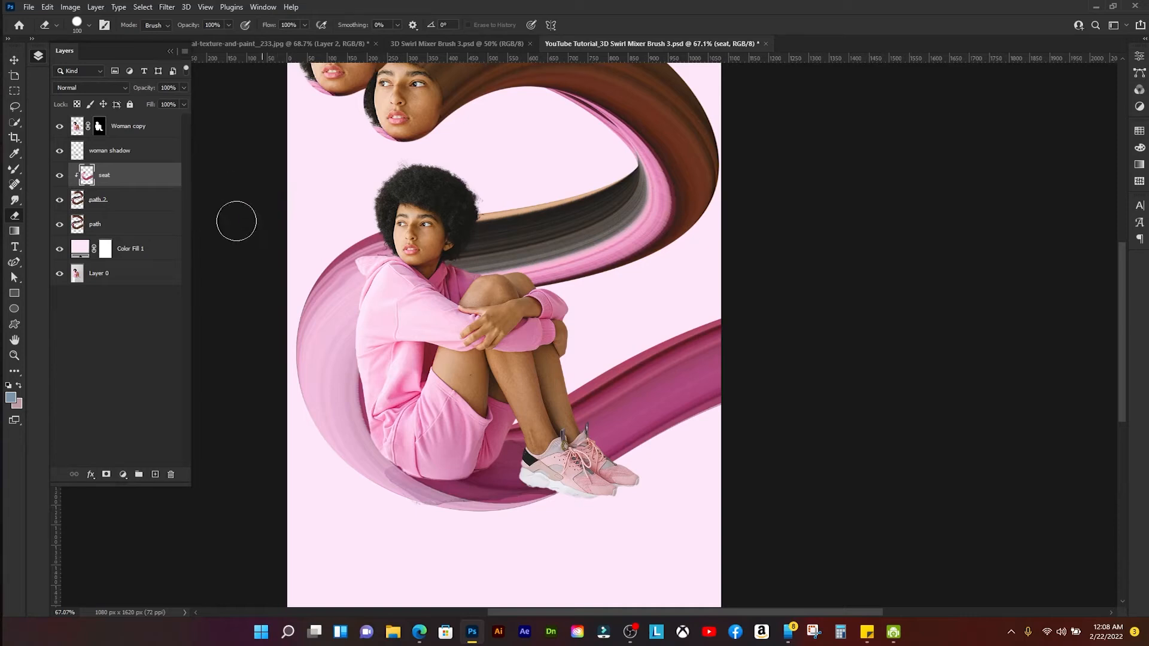
- Try to smudge the path 2 layer where the swirl meets the pink seat behind the woman's head
{"action": "left_click", "coordinate": [127, 204]}
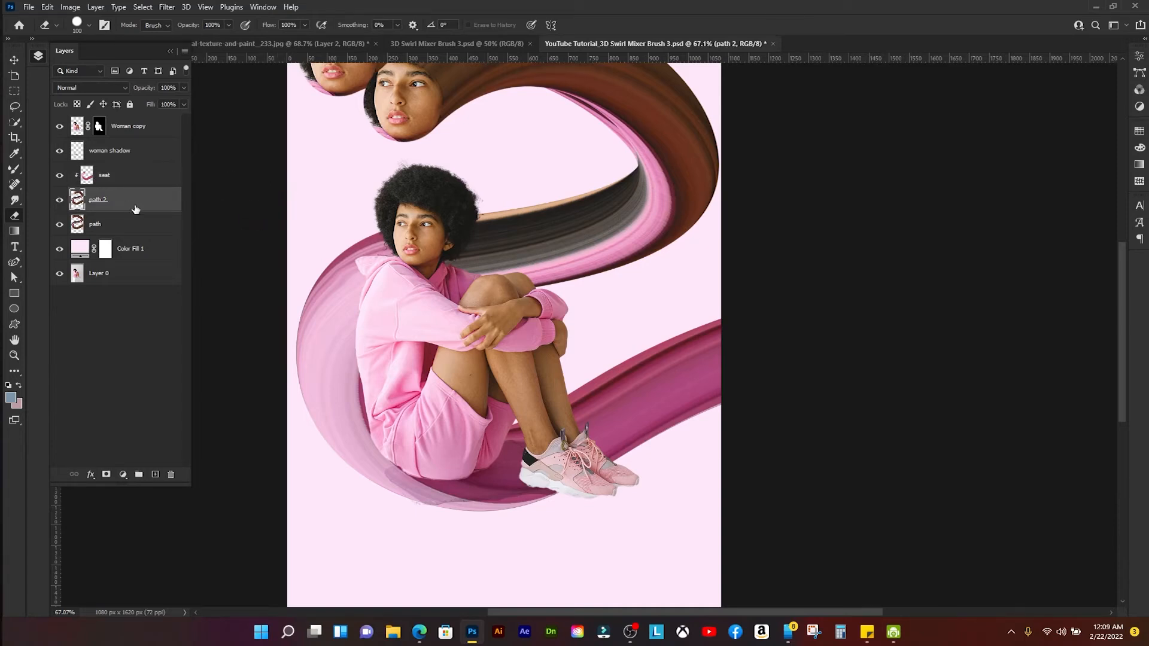
{"action": "left_click", "coordinate": [15, 199]}
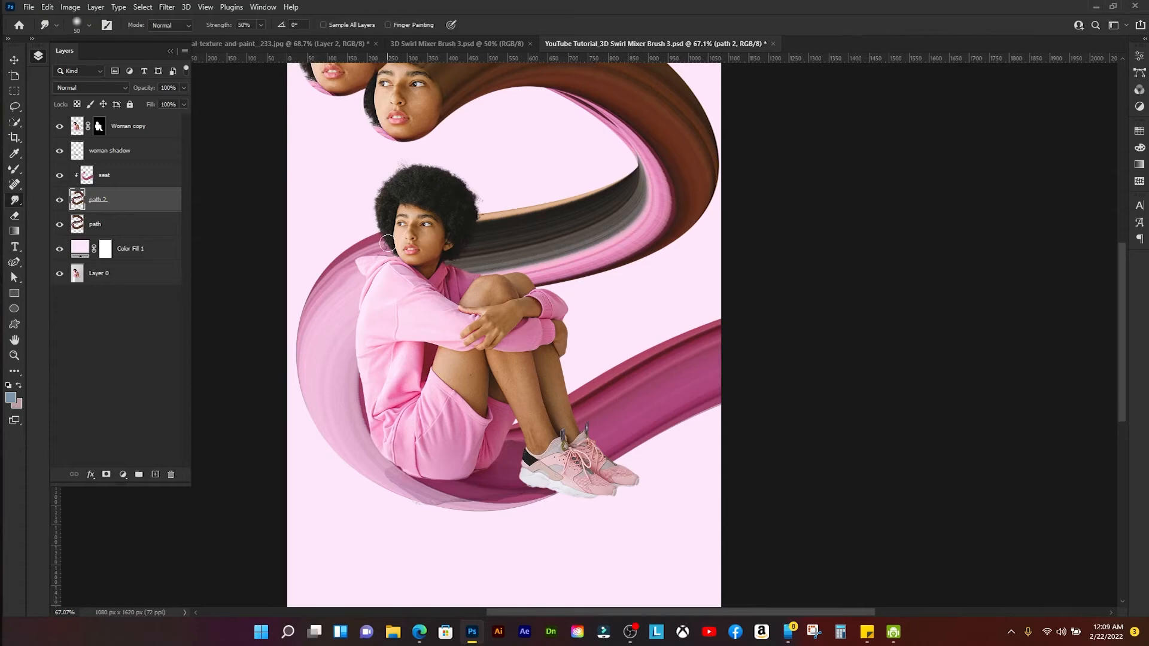
{"action": "scroll", "coordinate": [388, 245], "scroll_direction": "up", "scroll_amount": 1}
{"action": "left_click_drag", "start_coordinate": [351, 241], "coordinate": [349, 243]}
{"action": "left_click_drag", "start_coordinate": [443, 229], "coordinate": [327, 258]}
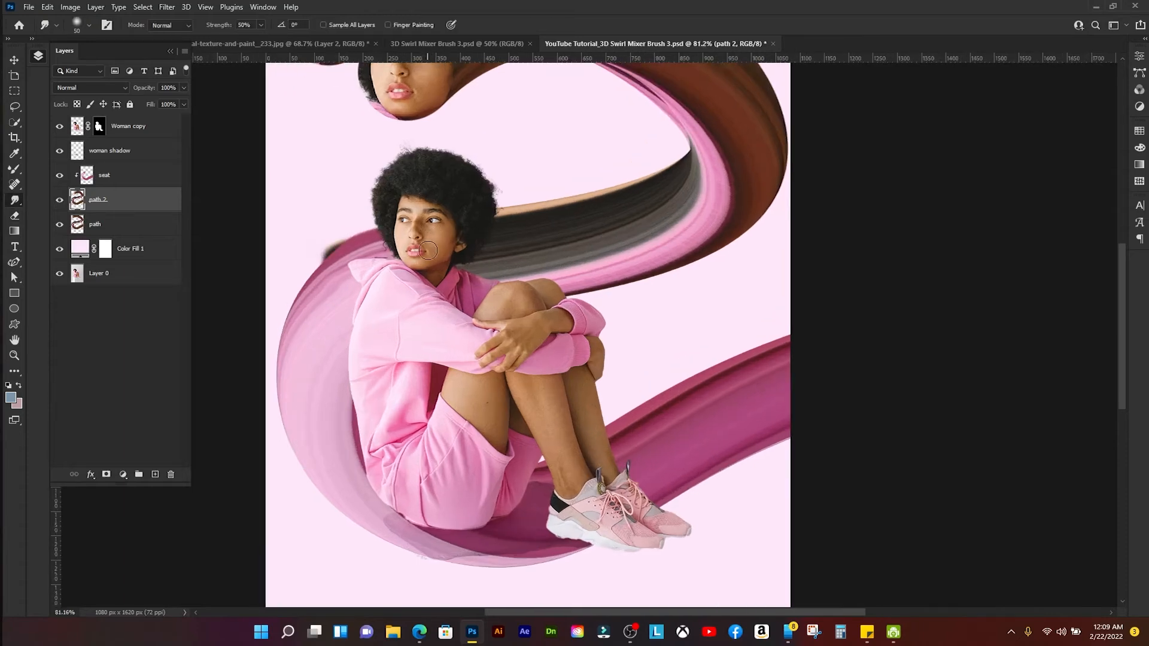
{"action": "key", "text": "ctrl+z"}
{"action": "key", "text": "ctrl+z"}
{"action": "scroll", "coordinate": [422, 260], "scroll_direction": "down", "scroll_amount": 2}
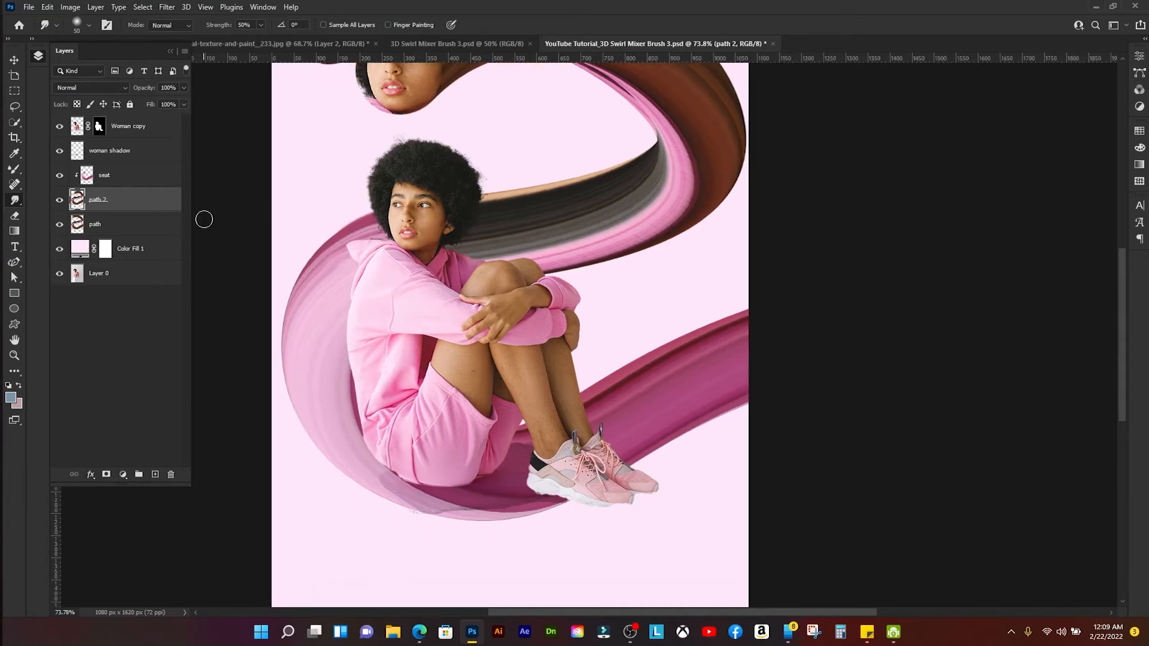
- Lasso the part of the path 2 swirl behind the woman's head and paste a copy onto a new layer above seat
{"action": "key", "text": "l"}
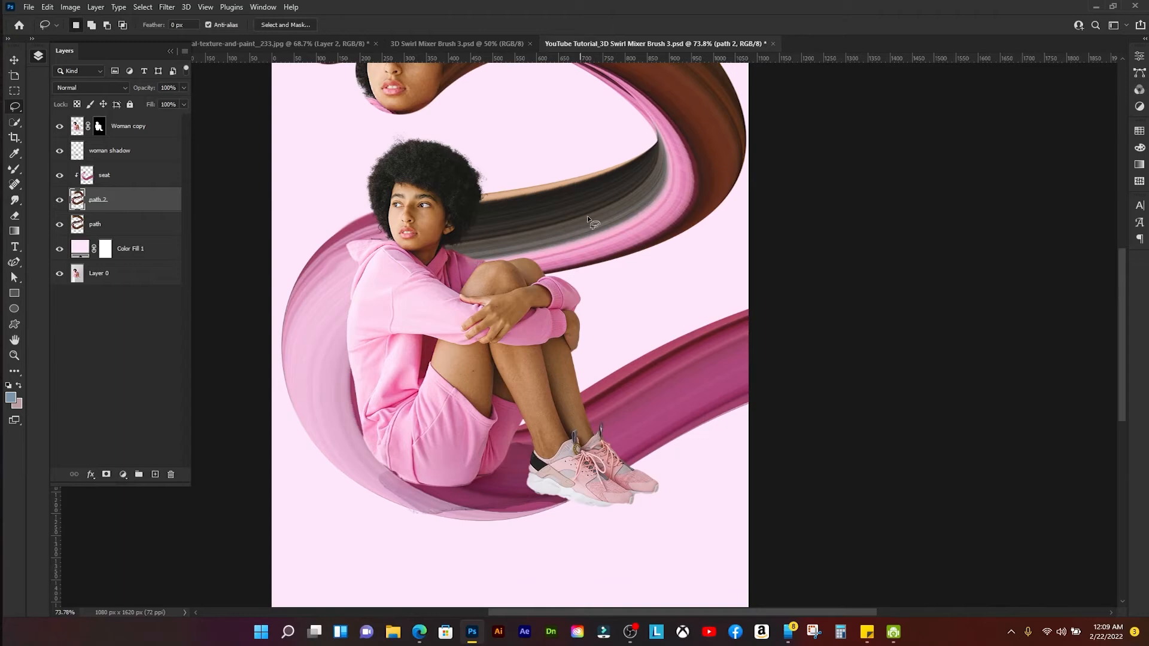
{"action": "mouse_move", "coordinate": [434, 187]}
{"action": "left_mouse_down"}
{"action": "mouse_move", "coordinate": [366, 204]}
{"action": "mouse_move", "coordinate": [347, 224]}
{"action": "left_mouse_up"}
{"action": "mouse_move", "coordinate": [348, 281]}
{"action": "left_mouse_down"}
{"action": "mouse_move", "coordinate": [407, 305]}
{"action": "mouse_move", "coordinate": [491, 302]}
{"action": "mouse_move", "coordinate": [531, 272]}
{"action": "mouse_move", "coordinate": [476, 179]}
{"action": "mouse_move", "coordinate": [439, 175]}
{"action": "mouse_move", "coordinate": [417, 200]}
{"action": "left_mouse_up"}
{"action": "left_click", "coordinate": [147, 176]}
{"action": "left_click", "coordinate": [155, 473]}
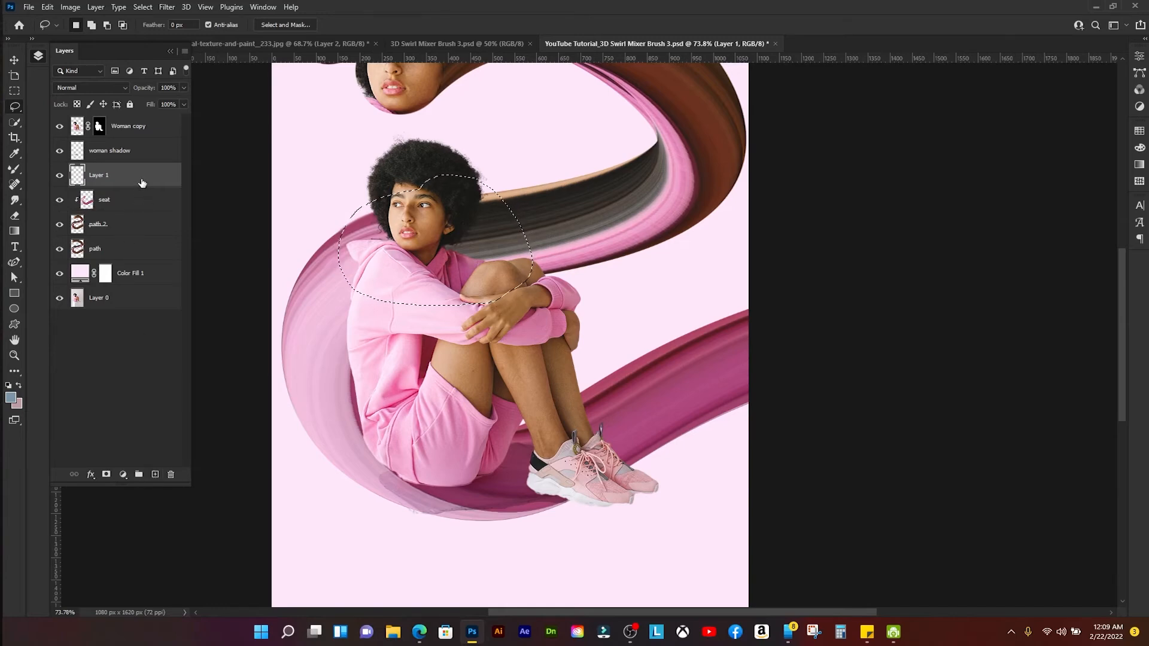
{"action": "key", "text": "ctrl+v"}
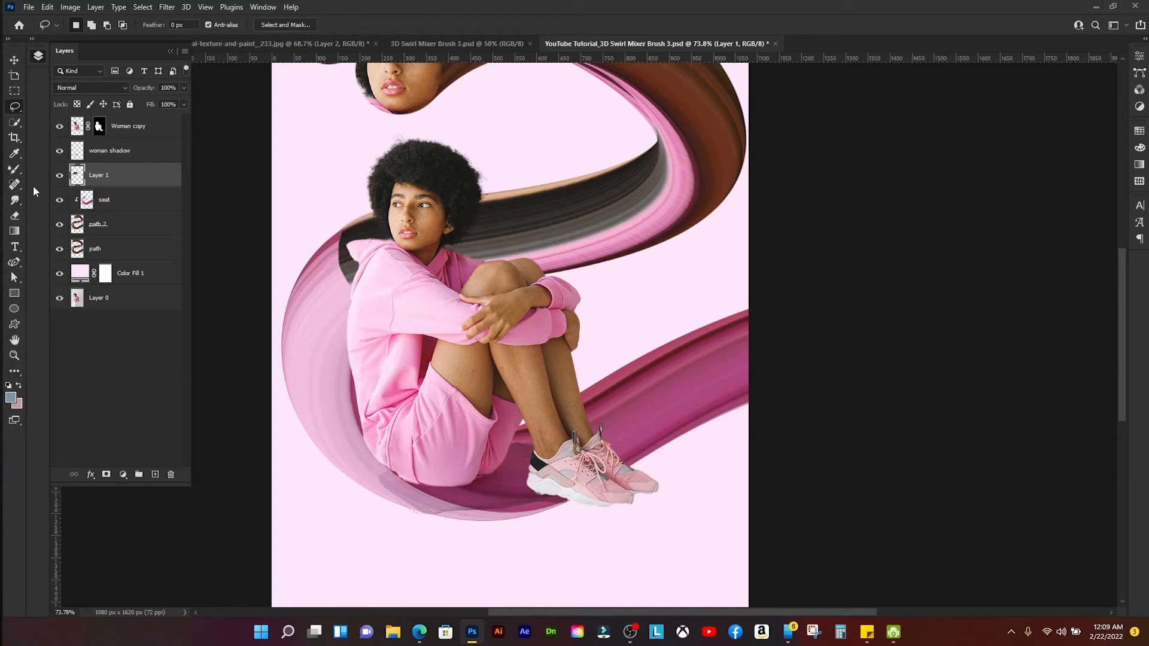
- Smudge the pasted dark swirl's hard edge beside the woman's shoulder so it blends into the pink seat
{"action": "left_click", "coordinate": [15, 202]}
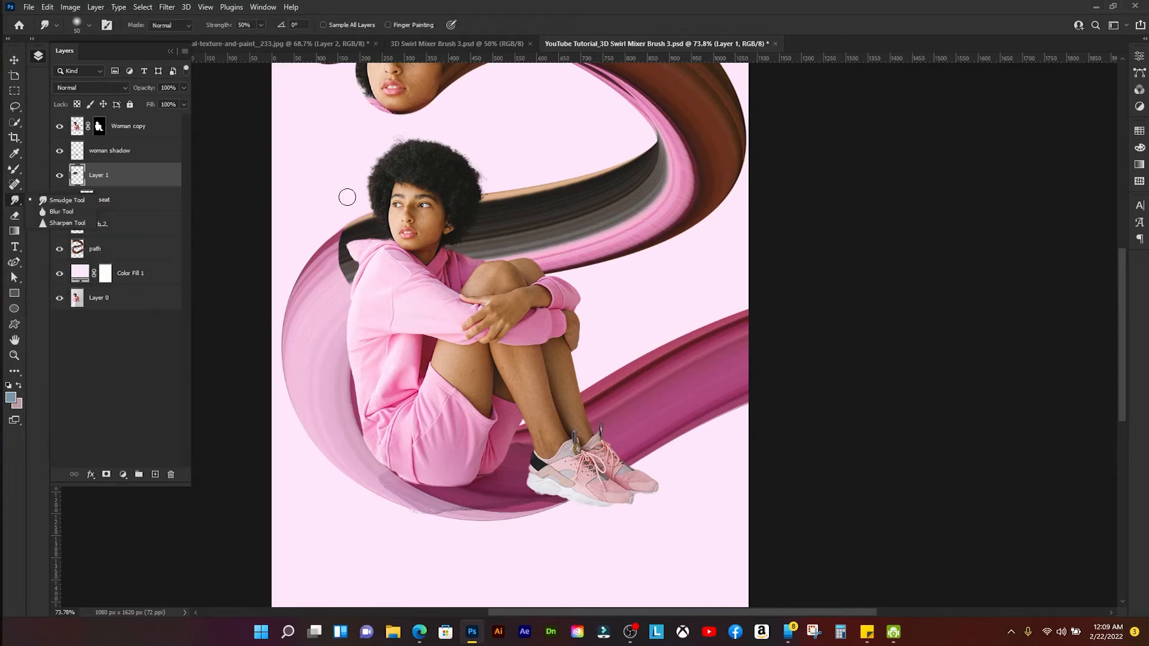
{"action": "left_click_drag", "start_coordinate": [326, 248], "coordinate": [388, 224]}
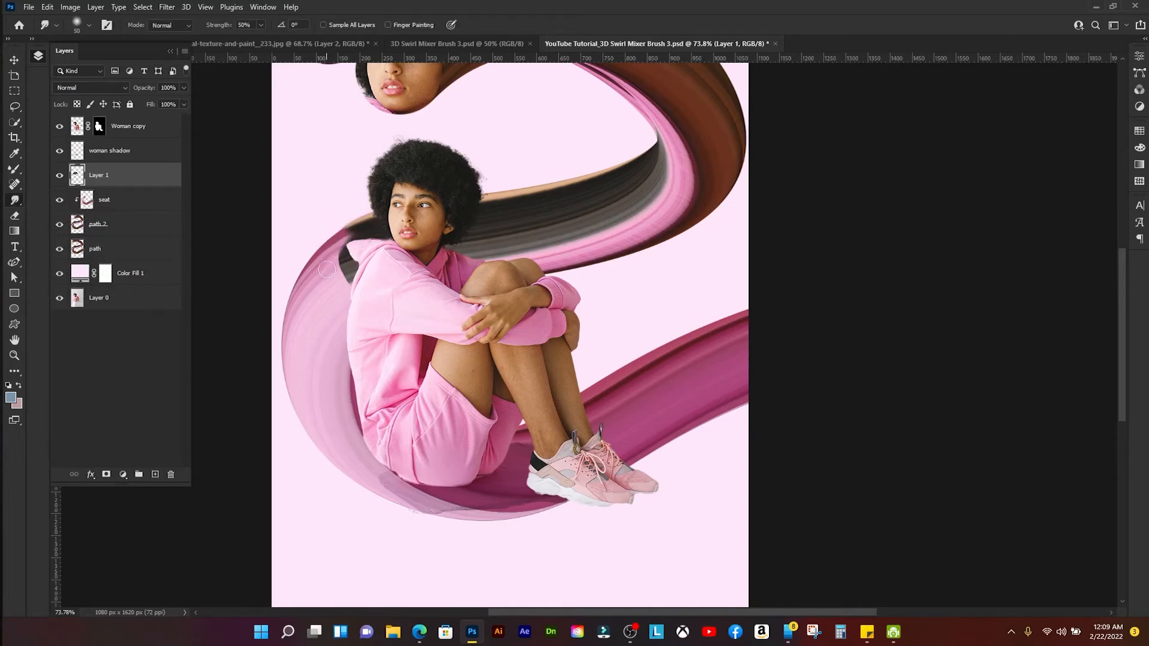
{"action": "mouse_move", "coordinate": [327, 270]}
{"action": "left_mouse_down"}
{"action": "mouse_move", "coordinate": [356, 276]}
{"action": "mouse_move", "coordinate": [335, 270]}
{"action": "mouse_move", "coordinate": [431, 241]}
{"action": "left_mouse_up"}
{"action": "mouse_move", "coordinate": [334, 259]}
{"action": "left_mouse_down"}
{"action": "mouse_move", "coordinate": [384, 238]}
{"action": "mouse_move", "coordinate": [341, 281]}
{"action": "mouse_move", "coordinate": [360, 280]}
{"action": "mouse_move", "coordinate": [469, 239]}
{"action": "left_mouse_up"}
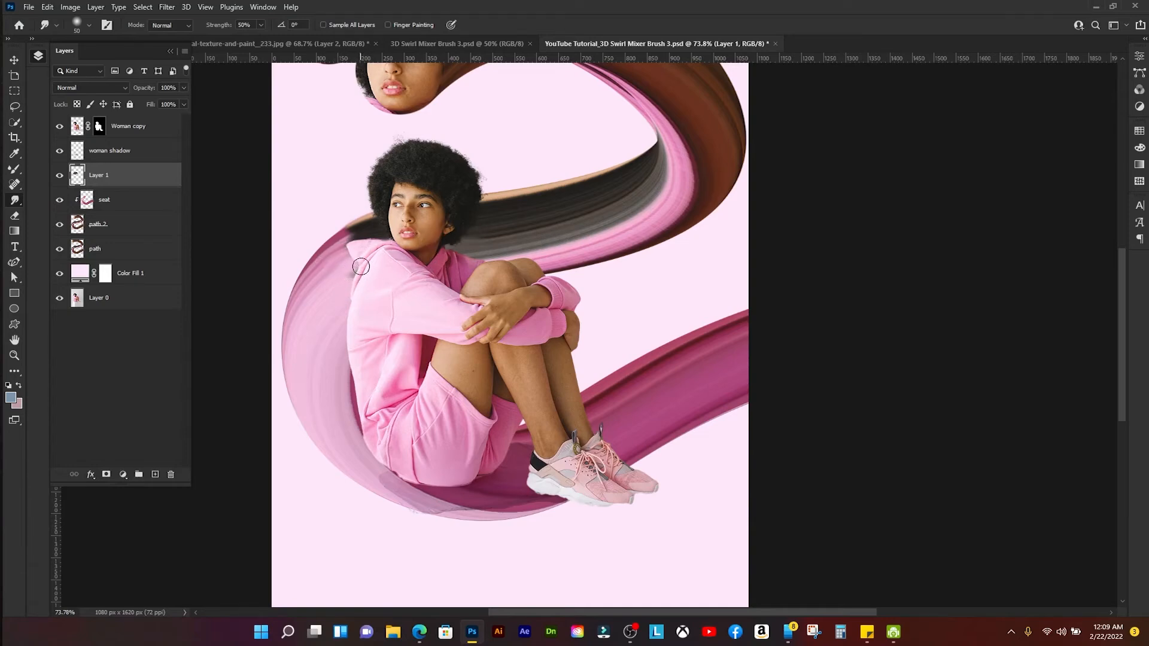
{"action": "mouse_move", "coordinate": [360, 266]}
{"action": "left_mouse_down"}
{"action": "mouse_move", "coordinate": [410, 250]}
{"action": "mouse_move", "coordinate": [400, 228]}
{"action": "mouse_move", "coordinate": [441, 223]}
{"action": "mouse_move", "coordinate": [393, 236]}
{"action": "mouse_move", "coordinate": [428, 258]}
{"action": "mouse_move", "coordinate": [363, 225]}
{"action": "mouse_move", "coordinate": [312, 239]}
{"action": "left_mouse_up"}
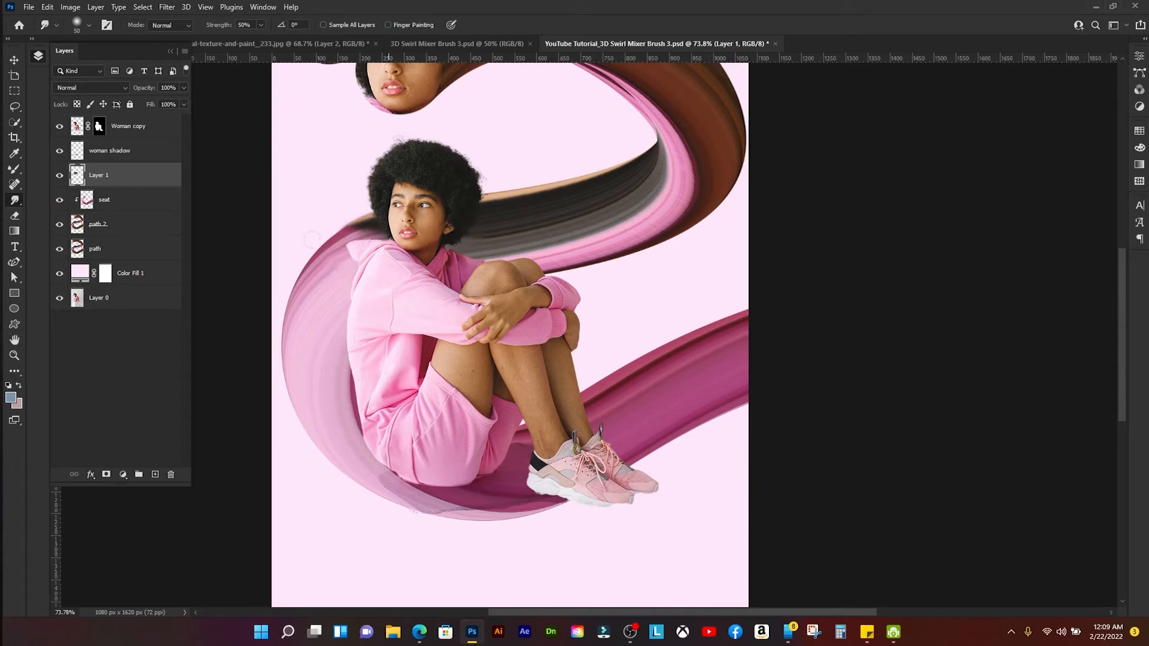
{"action": "mouse_move", "coordinate": [390, 223]}
{"action": "left_mouse_down"}
{"action": "mouse_move", "coordinate": [400, 233]}
{"action": "mouse_move", "coordinate": [346, 254]}
{"action": "left_mouse_up"}
- Examine the blend between the dark swirl and pink seat around the woman's head up close and in the full composition
{"action": "scroll", "coordinate": [536, 285], "scroll_direction": "down", "scroll_amount": 5}
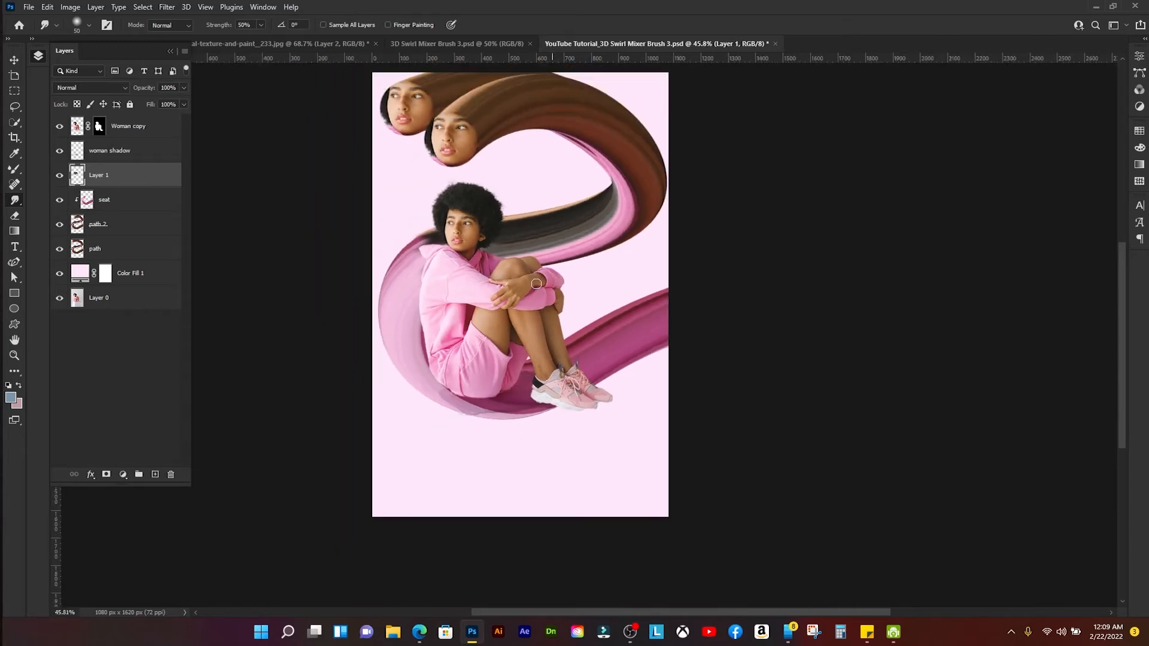
{"action": "scroll", "coordinate": [538, 263], "scroll_direction": "up", "scroll_amount": 4}
{"action": "left_click_drag", "start_coordinate": [547, 249], "coordinate": [499, 255]}
{"action": "scroll", "coordinate": [510, 268], "scroll_direction": "down", "scroll_amount": 1}
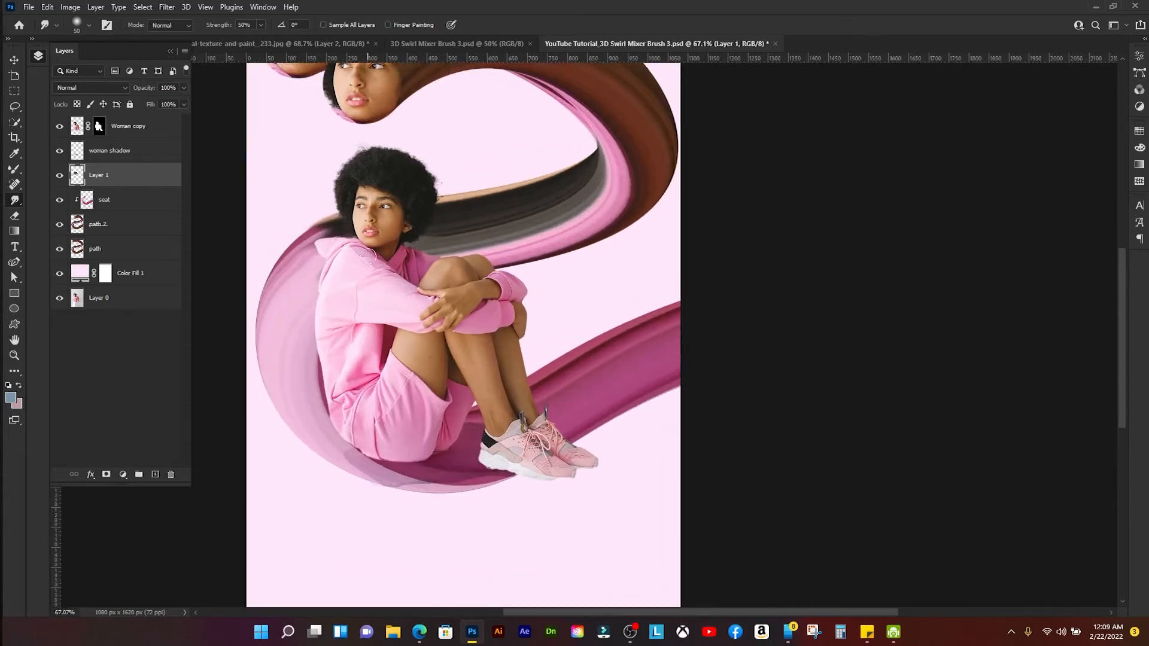
{"action": "scroll", "coordinate": [389, 254], "scroll_direction": "up", "scroll_amount": 4}
{"action": "scroll", "coordinate": [419, 251], "scroll_direction": "down", "scroll_amount": 2}
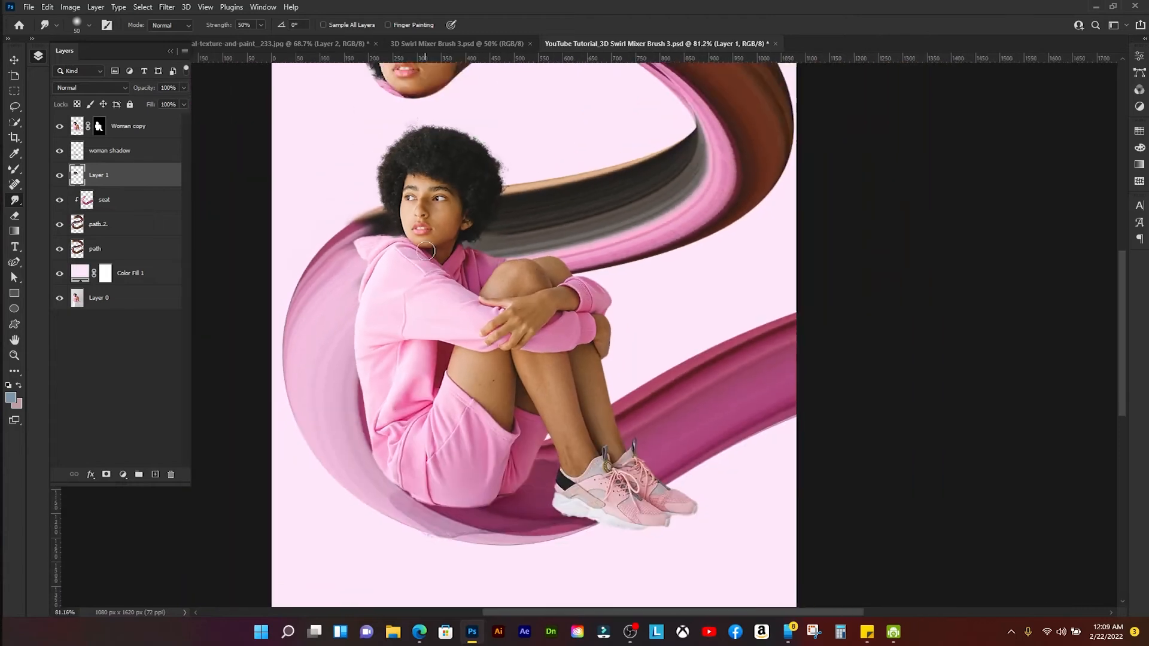
{"action": "scroll", "coordinate": [426, 251], "scroll_direction": "up", "scroll_amount": 2}
{"action": "scroll", "coordinate": [425, 251], "scroll_direction": "right", "scroll_amount": 2}
{"action": "scroll", "coordinate": [426, 251], "scroll_direction": "down", "scroll_amount": 2}
{"action": "scroll", "coordinate": [427, 250], "scroll_direction": "down", "scroll_amount": 4}
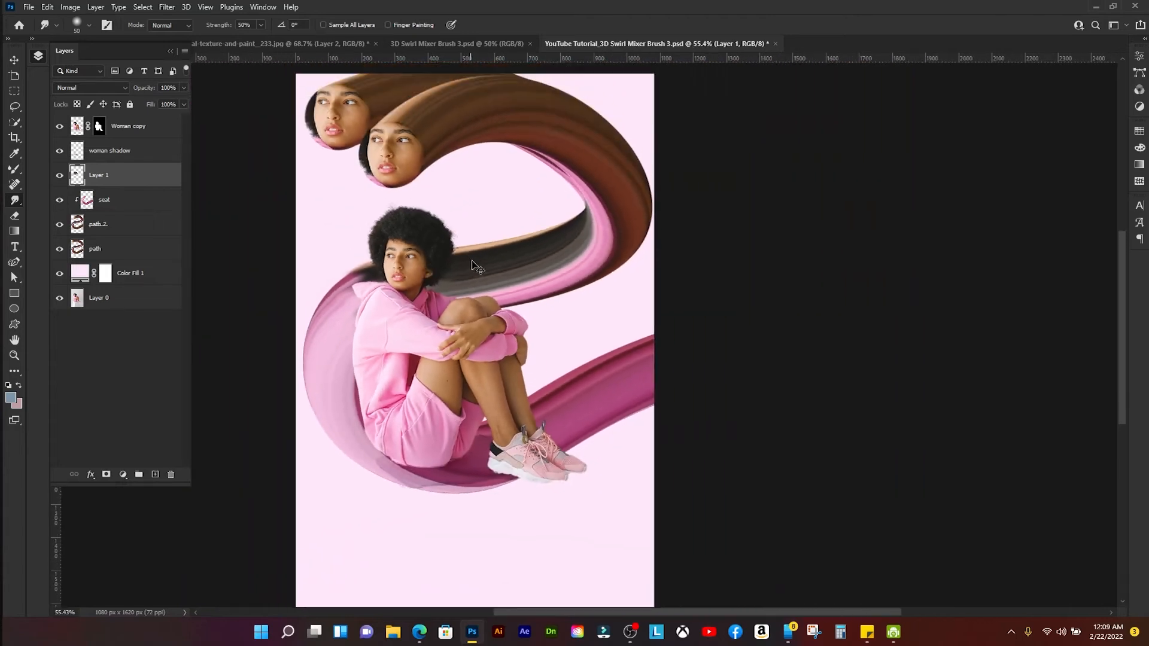
{"action": "scroll", "coordinate": [477, 268], "scroll_direction": "left", "scroll_amount": 1}
{"action": "scroll", "coordinate": [477, 264], "scroll_direction": "down", "scroll_amount": 2}
{"action": "scroll", "coordinate": [476, 260], "scroll_direction": "up", "scroll_amount": 1}
{"action": "scroll", "coordinate": [477, 258], "scroll_direction": "up", "scroll_amount": 3}
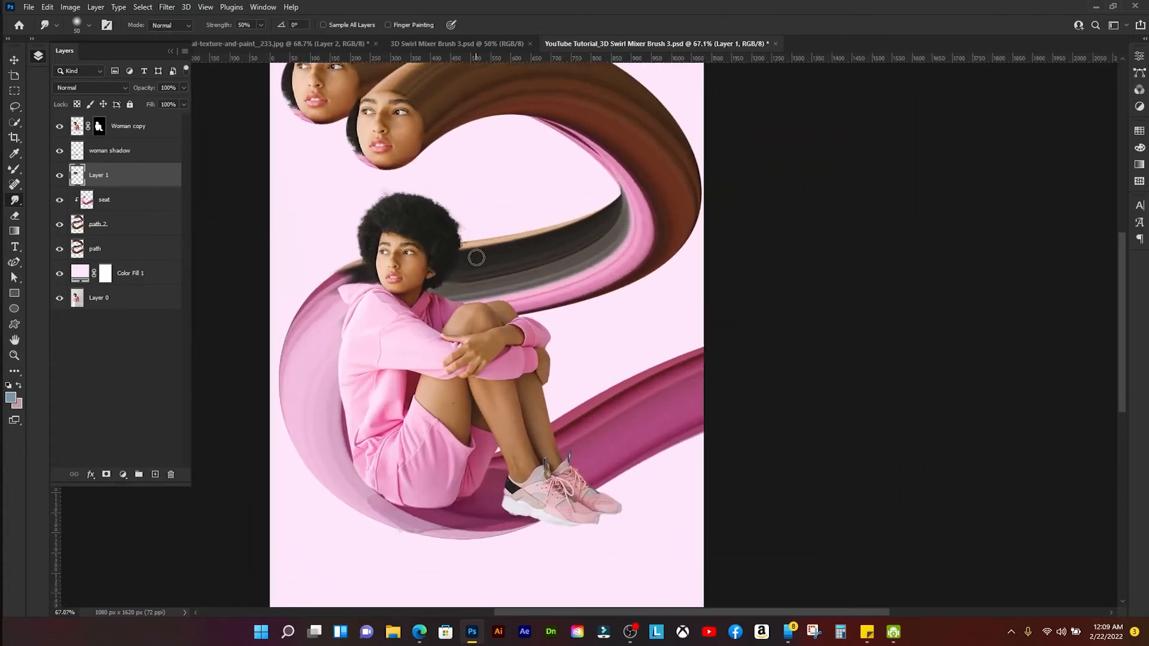
{"action": "scroll", "coordinate": [476, 257], "scroll_direction": "down", "scroll_amount": 1}
{"action": "scroll", "coordinate": [475, 254], "scroll_direction": "down", "scroll_amount": 2}
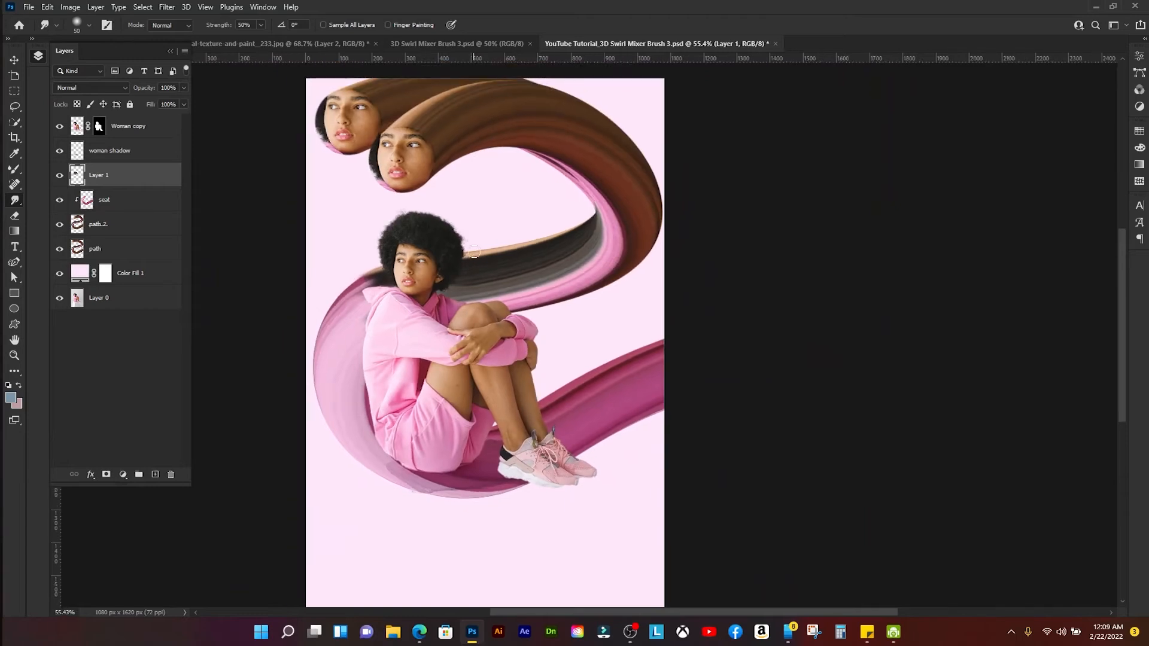
{"action": "scroll", "coordinate": [512, 229], "scroll_direction": "down", "scroll_amount": 1}
{"action": "scroll", "coordinate": [513, 226], "scroll_direction": "down", "scroll_amount": 1}
{"action": "scroll", "coordinate": [527, 224], "scroll_direction": "right", "scroll_amount": 1}
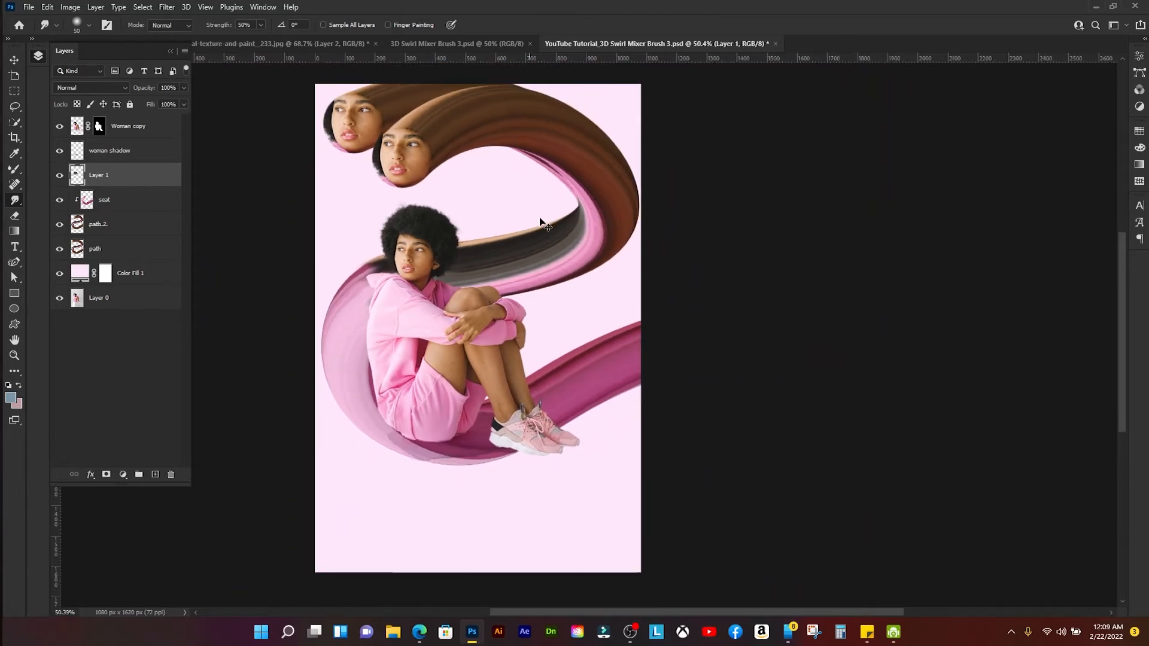
{"action": "scroll", "coordinate": [540, 222], "scroll_direction": "right", "scroll_amount": 1}
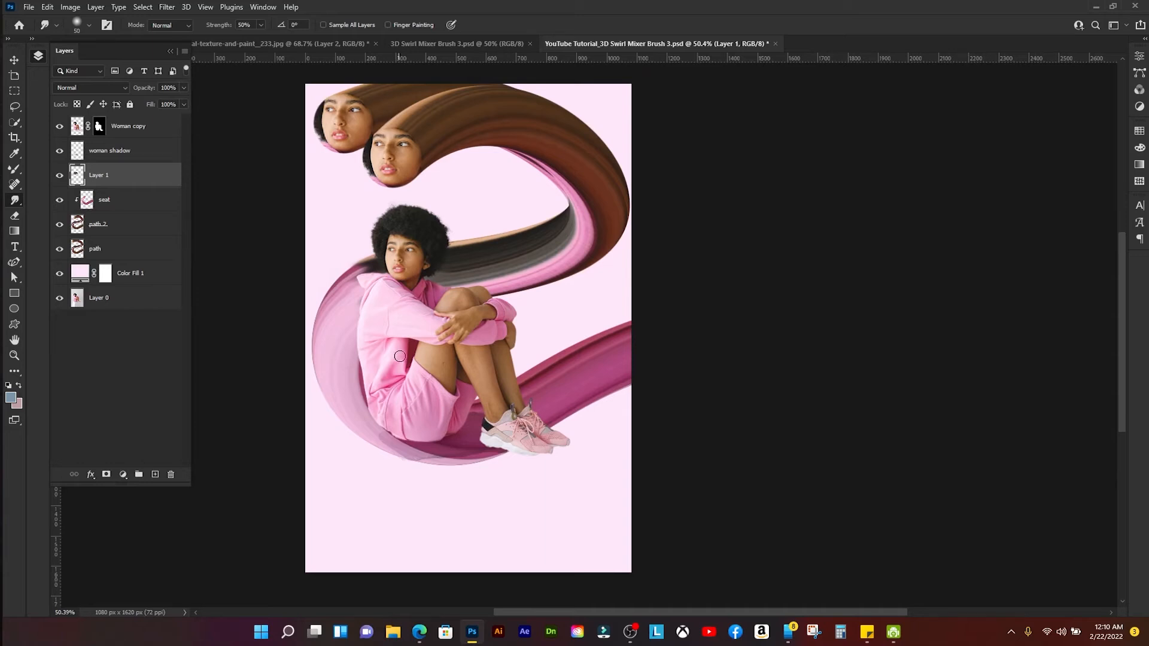
{"action": "scroll", "coordinate": [396, 378], "scroll_direction": "up", "scroll_amount": 1}
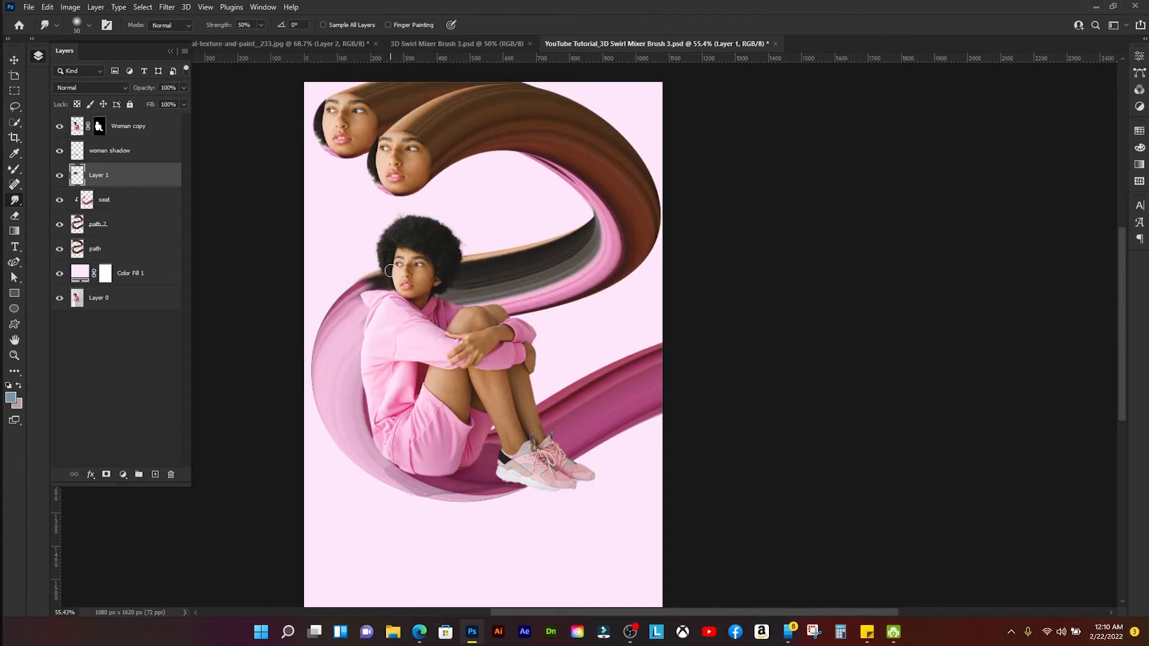
- Rename Layer 1 as "Smudge" and add a new layer named "head shadow" directly above it
{"action": "key", "text": "v"}
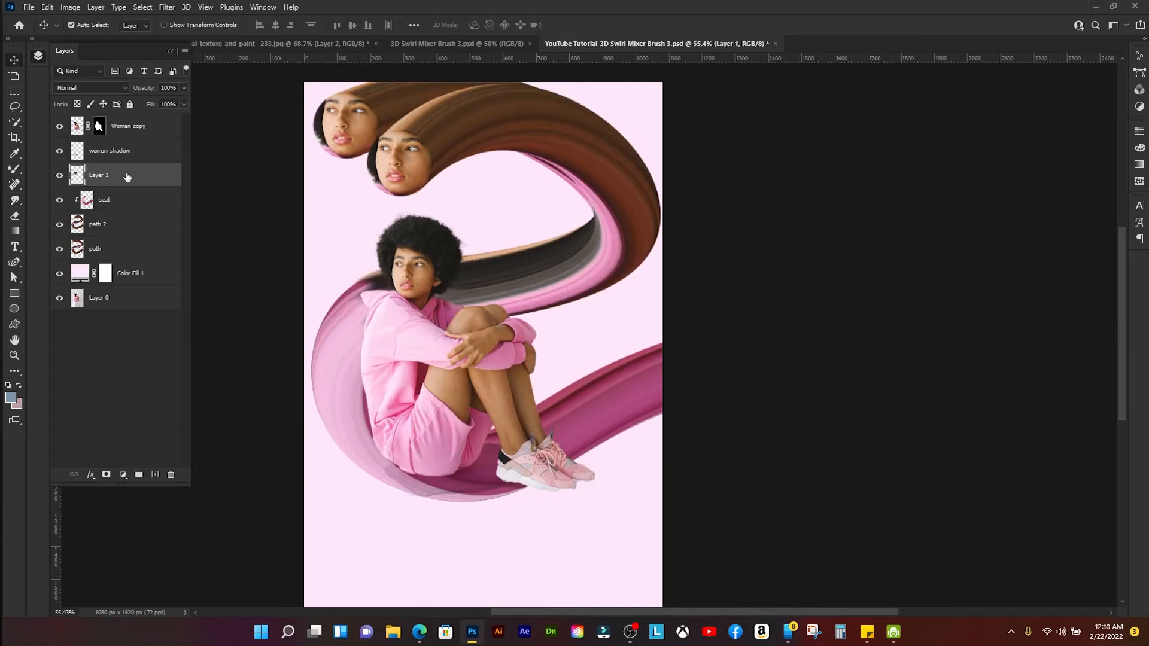
{"action": "double_click", "coordinate": [98, 176]}
{"action": "type", "text": "Smudge"}
{"action": "key", "text": "Return"}
{"action": "left_click", "coordinate": [155, 473]}
{"action": "double_click", "coordinate": [100, 175]}
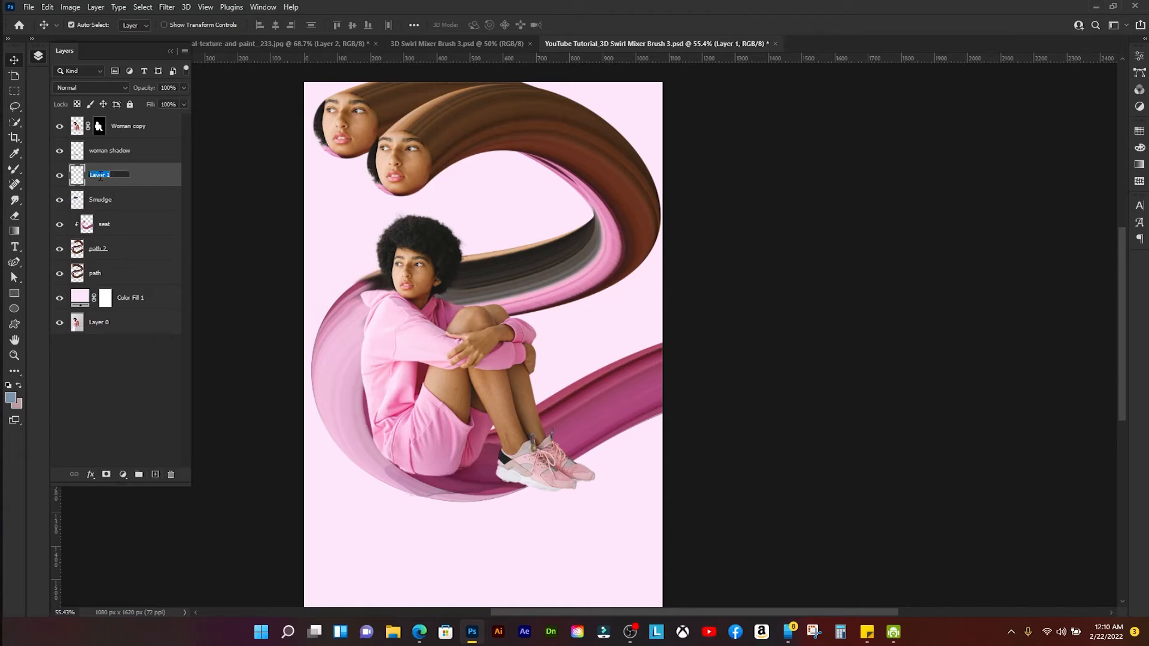
{"action": "key", "text": "Return"}
- Clip the Smudge and head shadow layers to the path 2 layer below
{"action": "scroll", "coordinate": [502, 297], "scroll_direction": "up", "scroll_amount": 3}
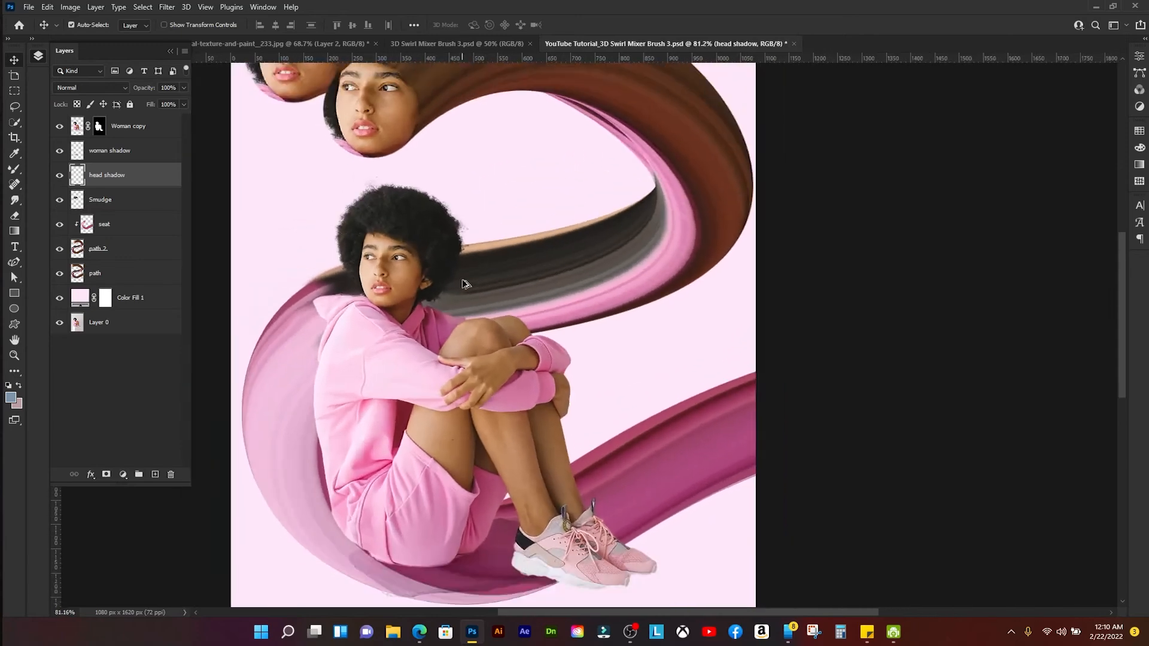
{"action": "scroll", "coordinate": [448, 267], "scroll_direction": "down", "scroll_amount": 1}
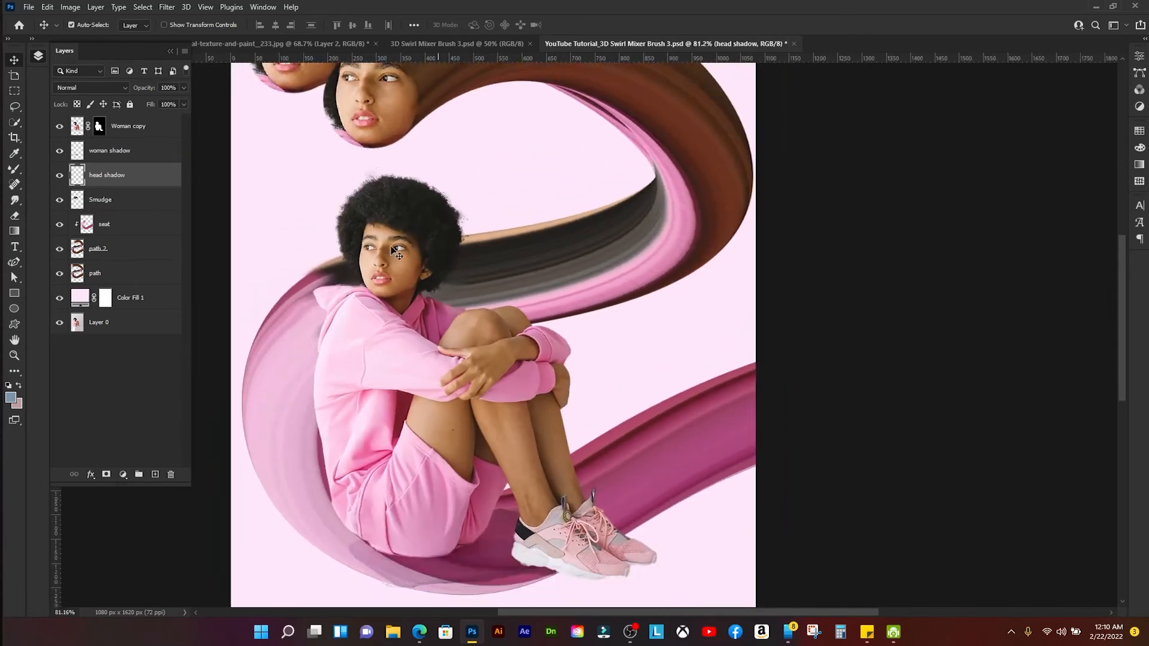
{"action": "left_click", "coordinate": [136, 202]}
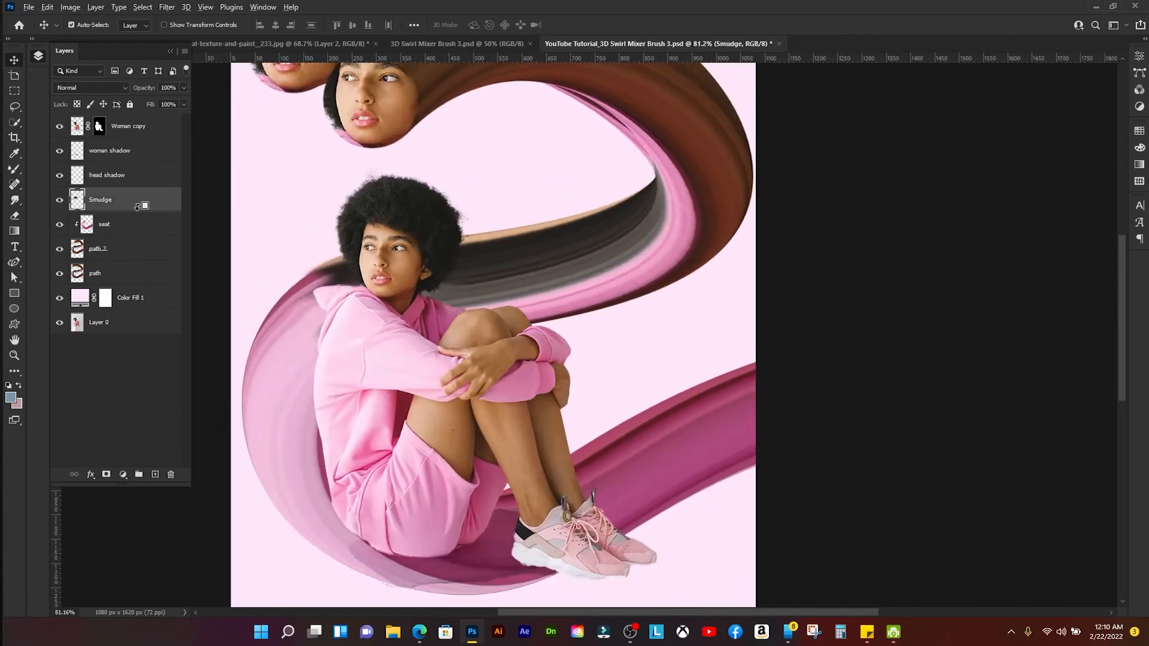
{"action": "key", "text": "ctrl+alt+g"}
{"action": "left_click", "coordinate": [141, 182]}
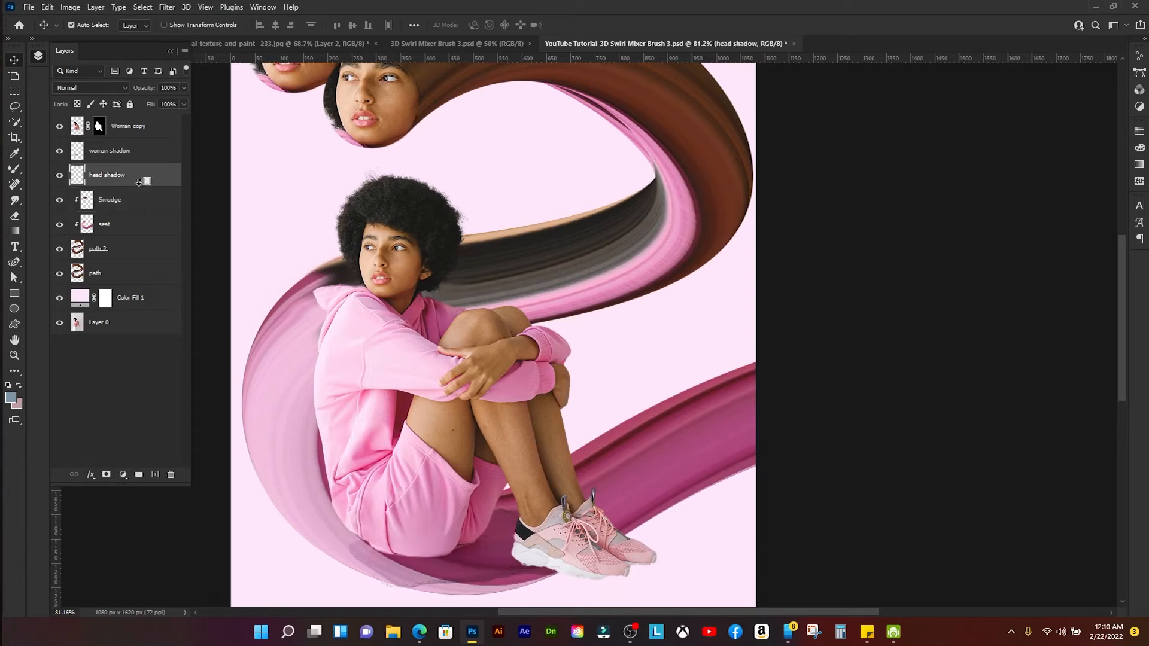
{"action": "key", "text": "ctrl+alt+g"}
- Lasso a rounded selection over the dark swirl directly behind the woman's head, overlapping her face and knees
{"action": "key", "text": "l"}
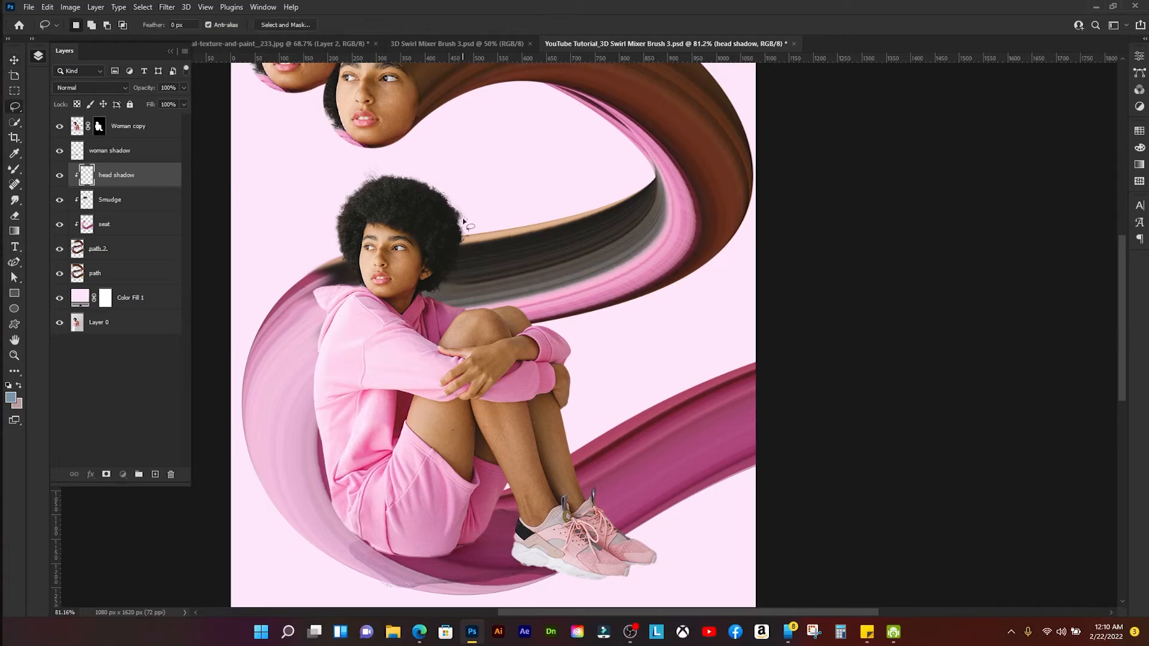
{"action": "left_click_drag", "start_coordinate": [458, 226], "coordinate": [418, 248]}
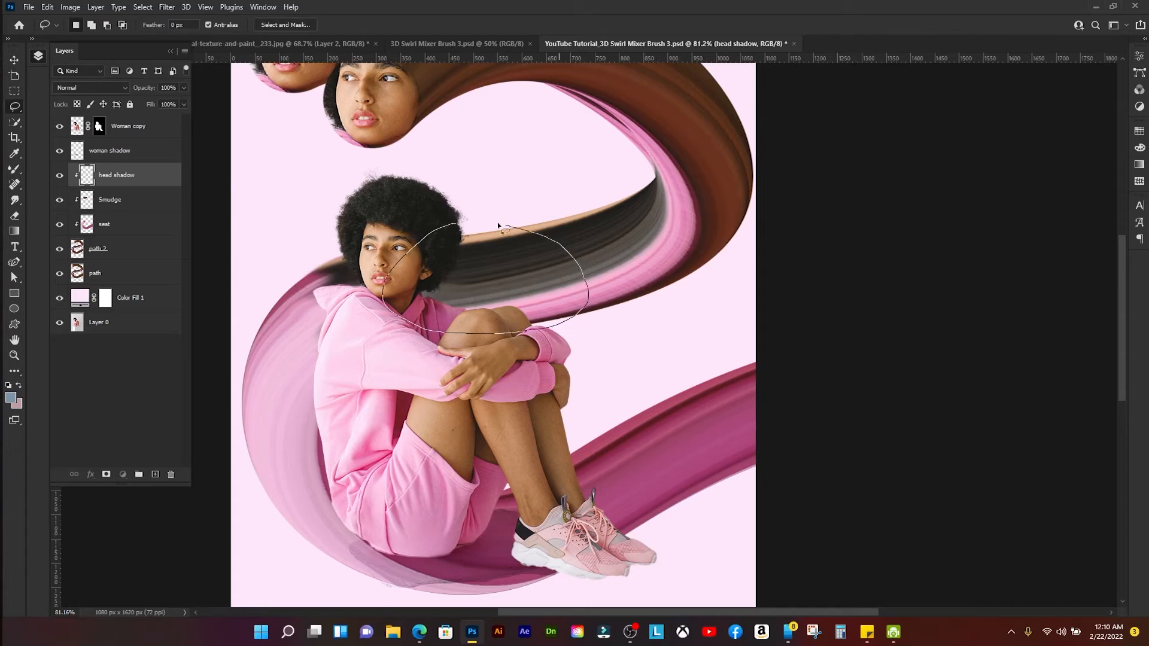
{"action": "left_click_drag", "start_coordinate": [497, 222], "coordinate": [443, 220]}
- Set up a linear gradient from default black to white, with the end opacity stop at 0%
{"action": "key", "text": "g"}
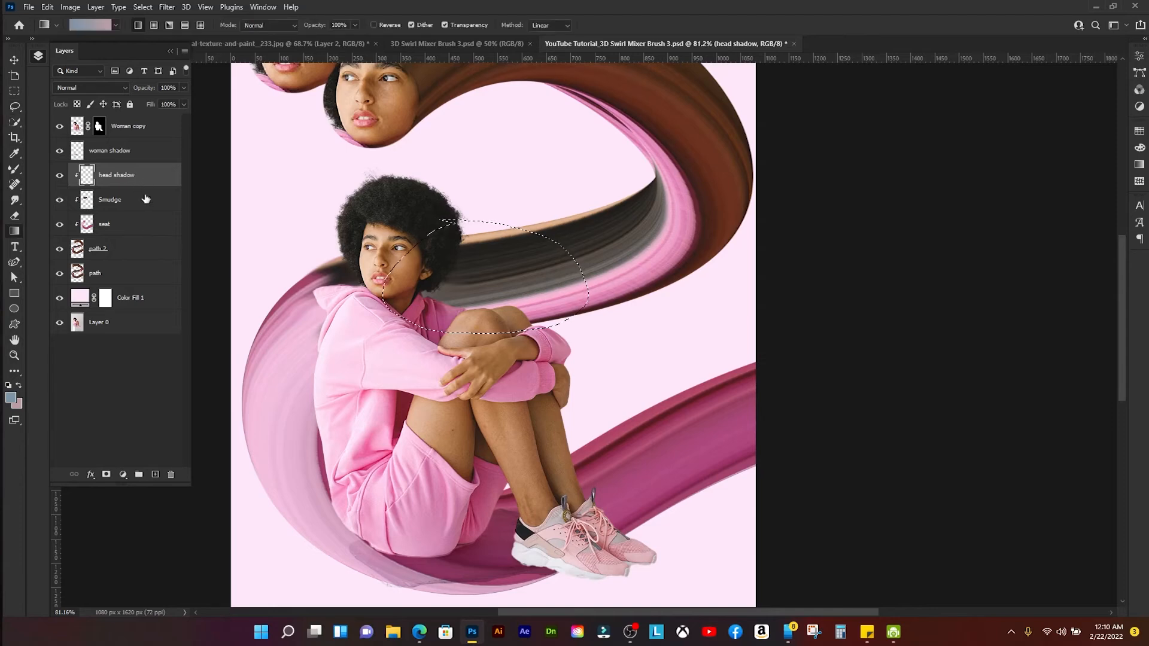
{"action": "key", "text": "d"}
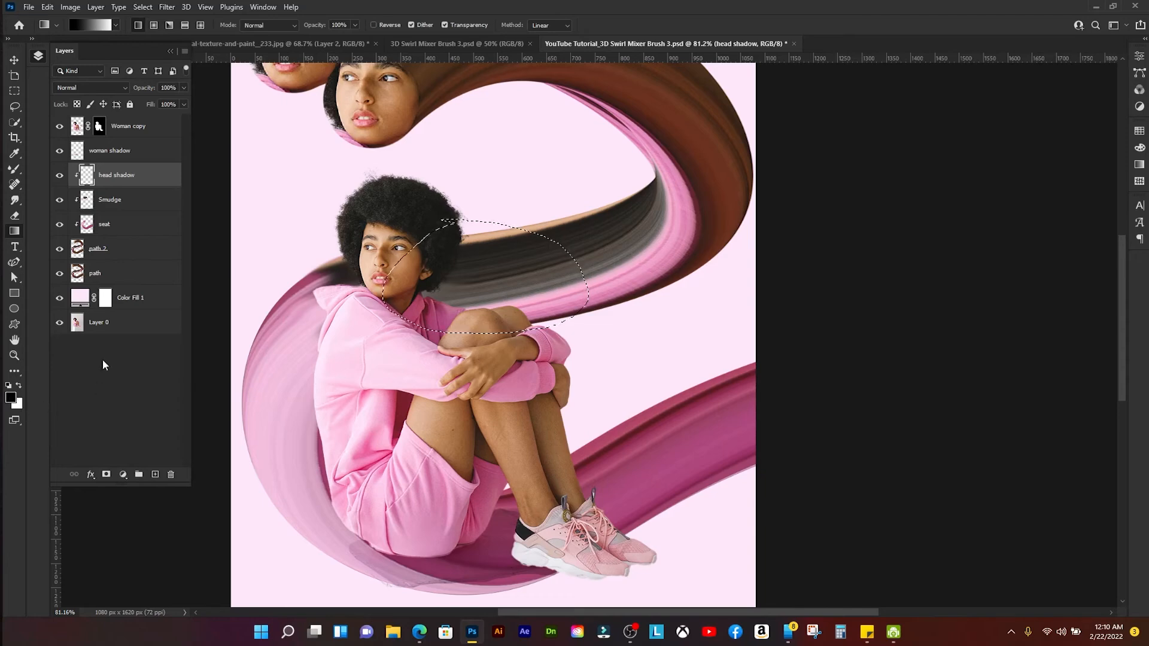
{"action": "scroll", "coordinate": [499, 279], "scroll_direction": "right", "scroll_amount": 1}
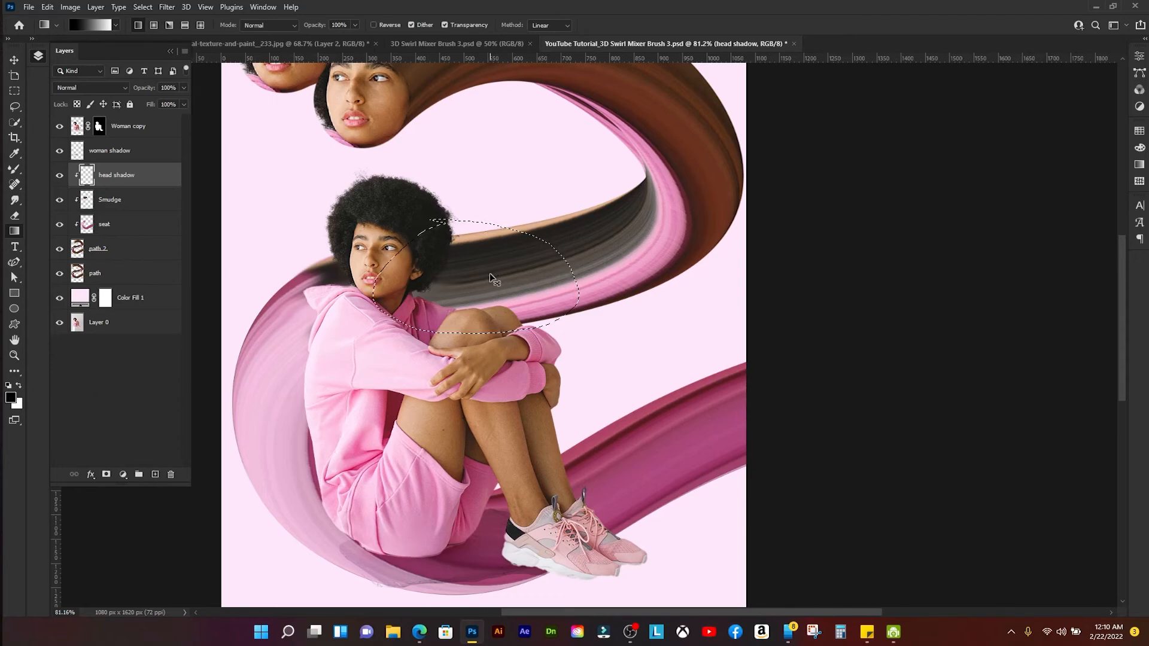
{"action": "left_click", "coordinate": [114, 24]}
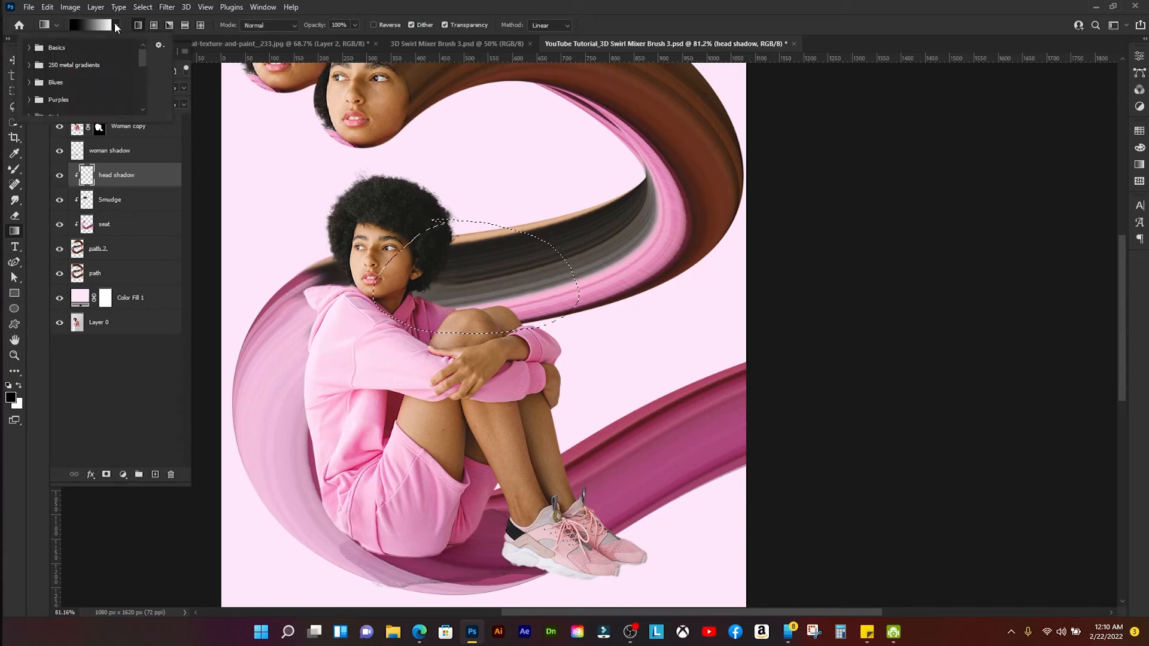
{"action": "left_click", "coordinate": [103, 24]}
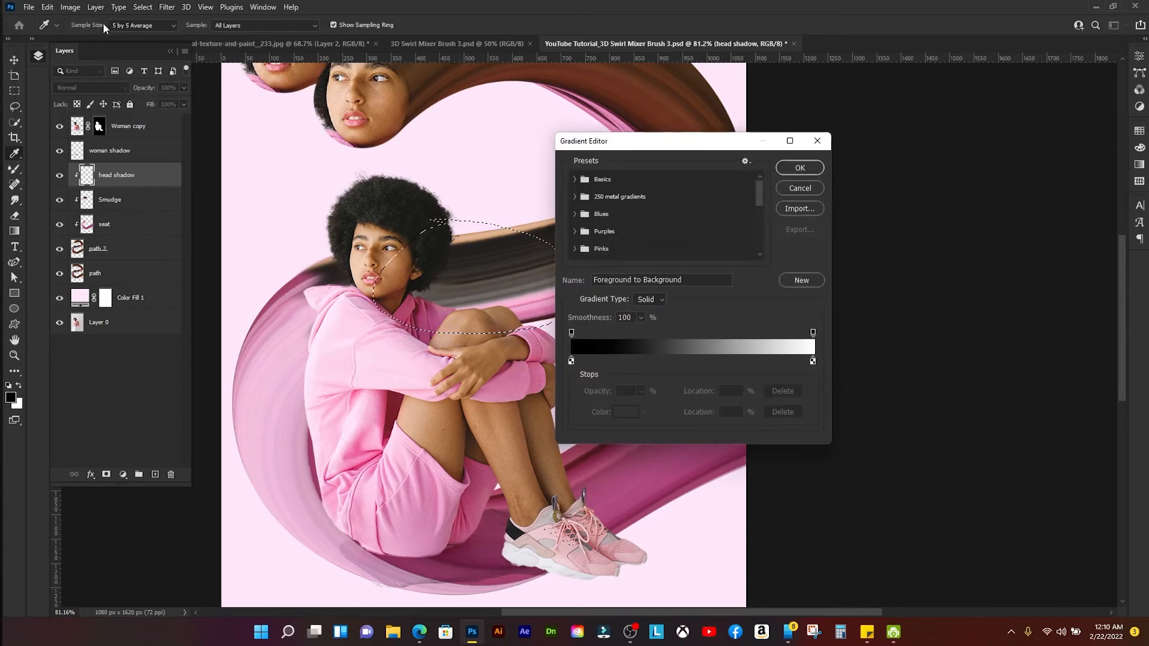
{"action": "left_click", "coordinate": [813, 332]}
{"action": "type", "text": "0"}
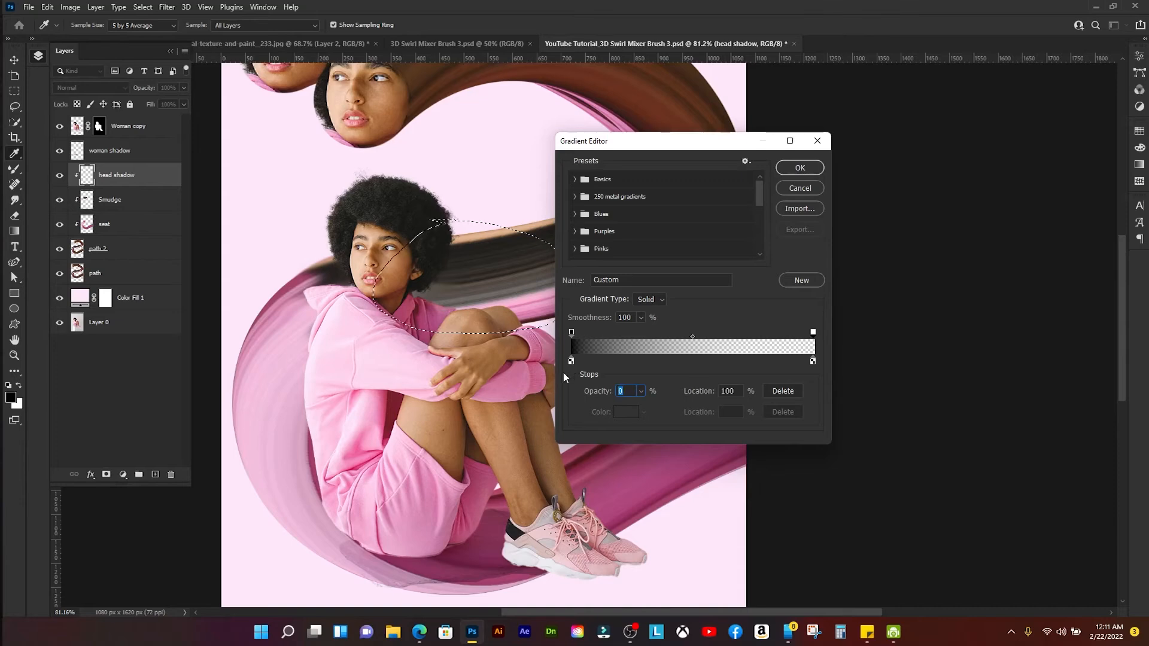
{"action": "left_click", "coordinate": [800, 167]}
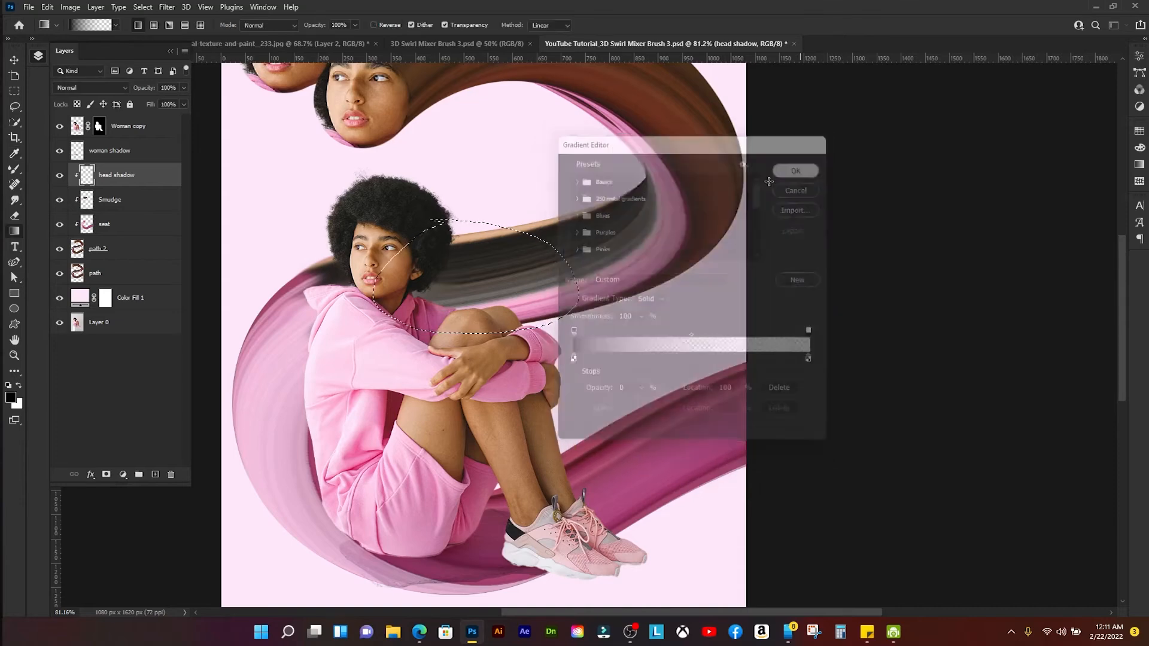
{"action": "left_click_drag", "start_coordinate": [404, 281], "coordinate": [561, 269]}
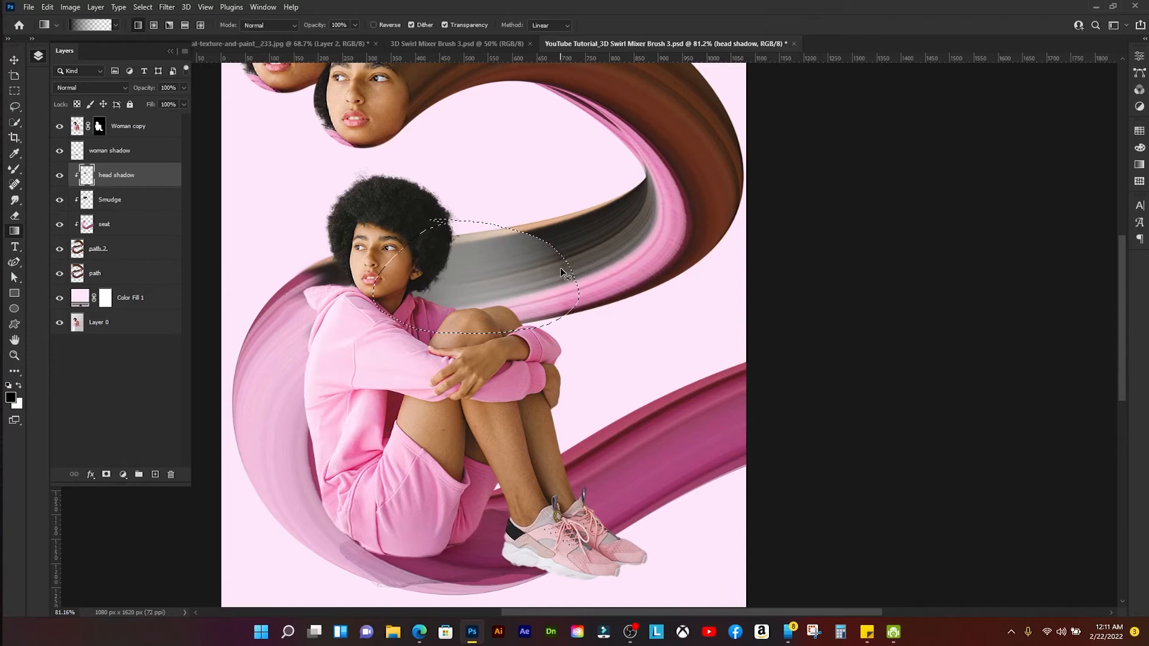
{"action": "key", "text": "ctrl+z"}
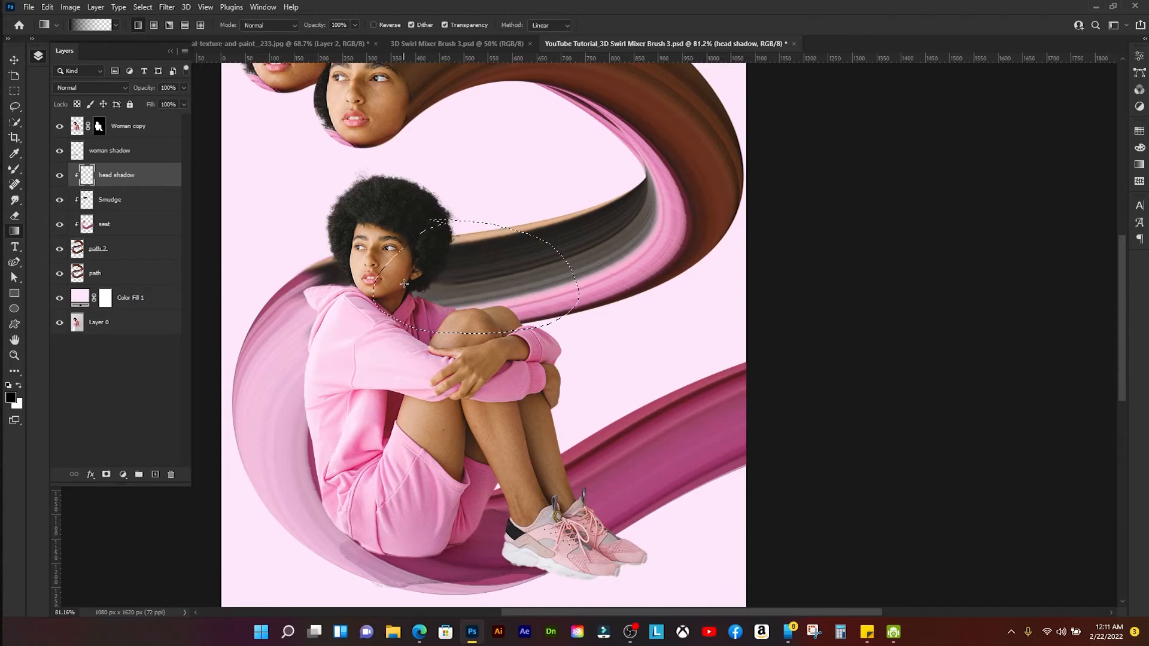
{"action": "left_click_drag", "start_coordinate": [404, 284], "coordinate": [568, 264]}
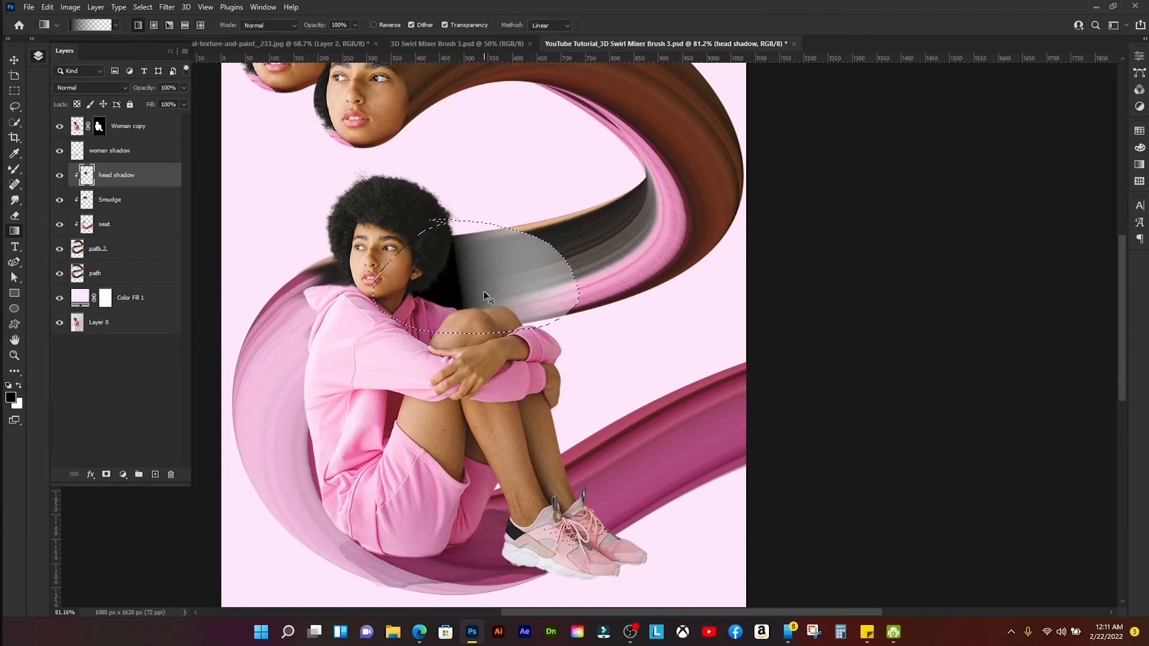
{"action": "key", "text": "ctrl+z"}
- Change the gradient's end color stop to black (000000)
{"action": "left_click", "coordinate": [98, 25]}
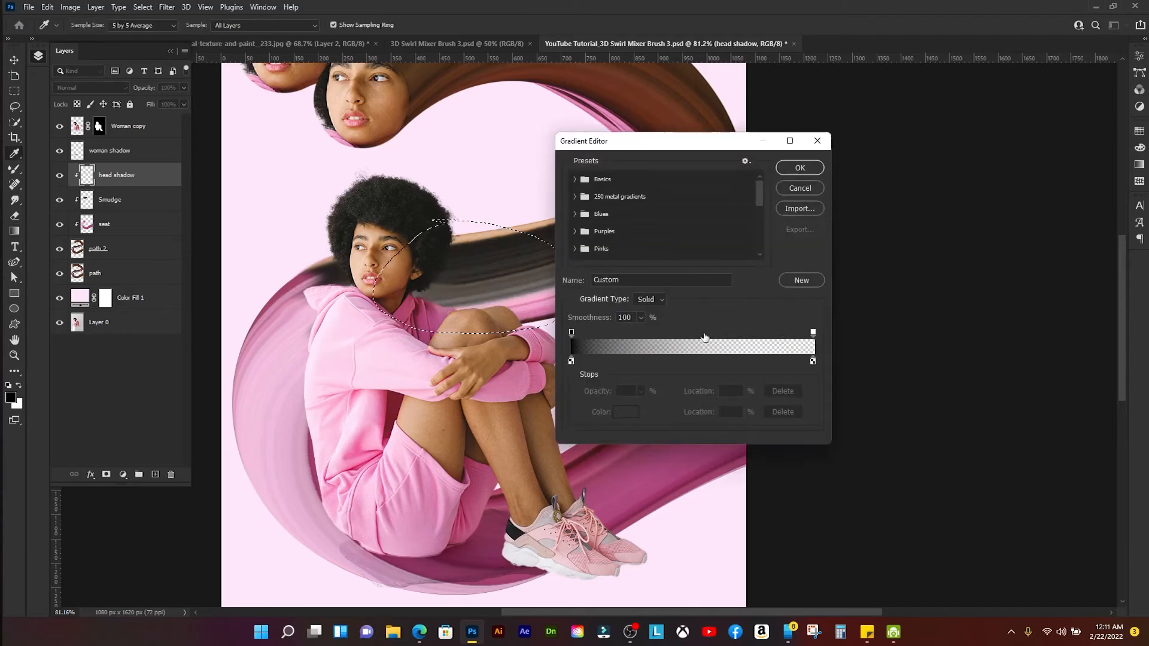
{"action": "left_click", "coordinate": [813, 361]}
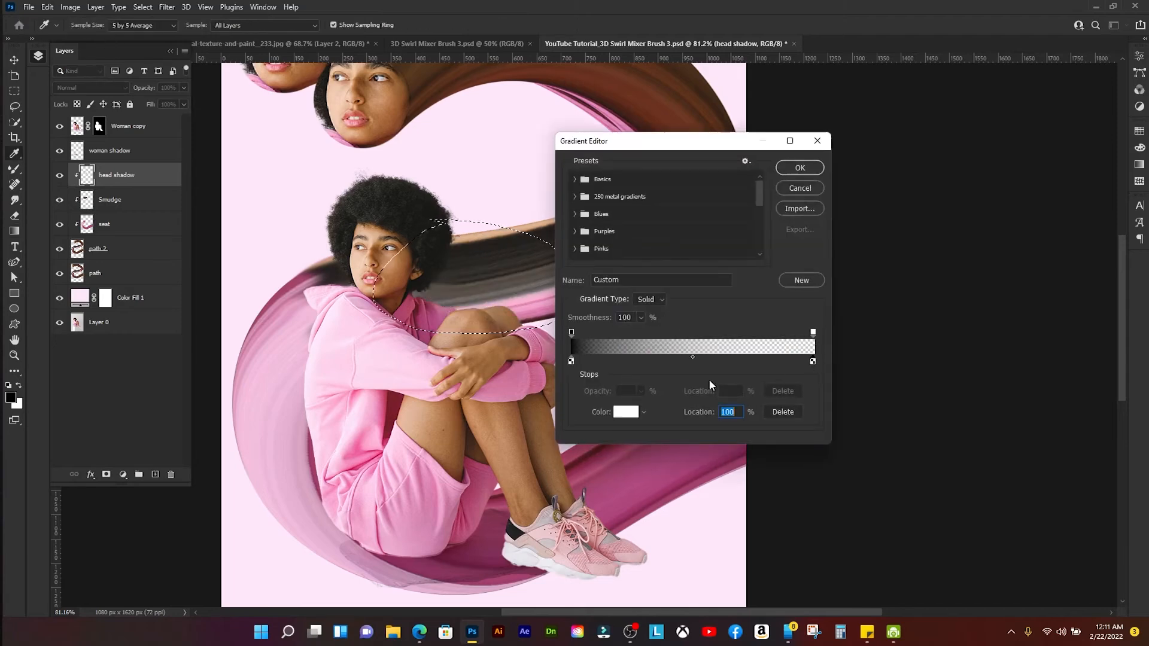
{"action": "left_click", "coordinate": [626, 412]}
{"action": "left_click", "coordinate": [695, 380]}
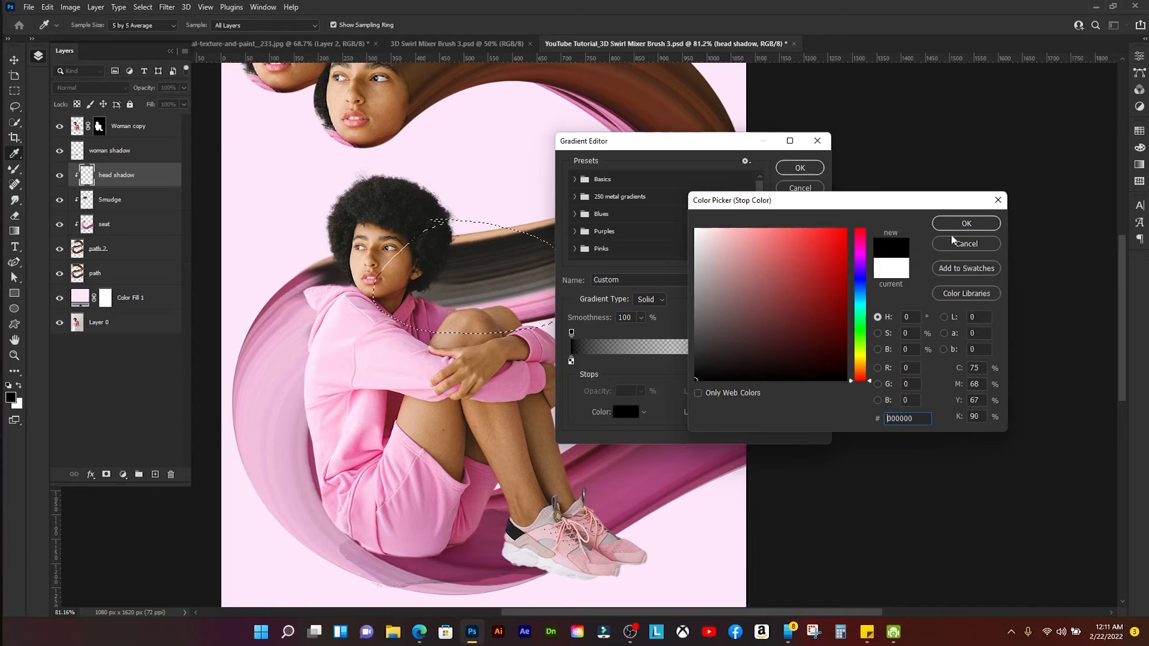
{"action": "left_click", "coordinate": [966, 223]}
{"action": "left_click", "coordinate": [800, 167]}
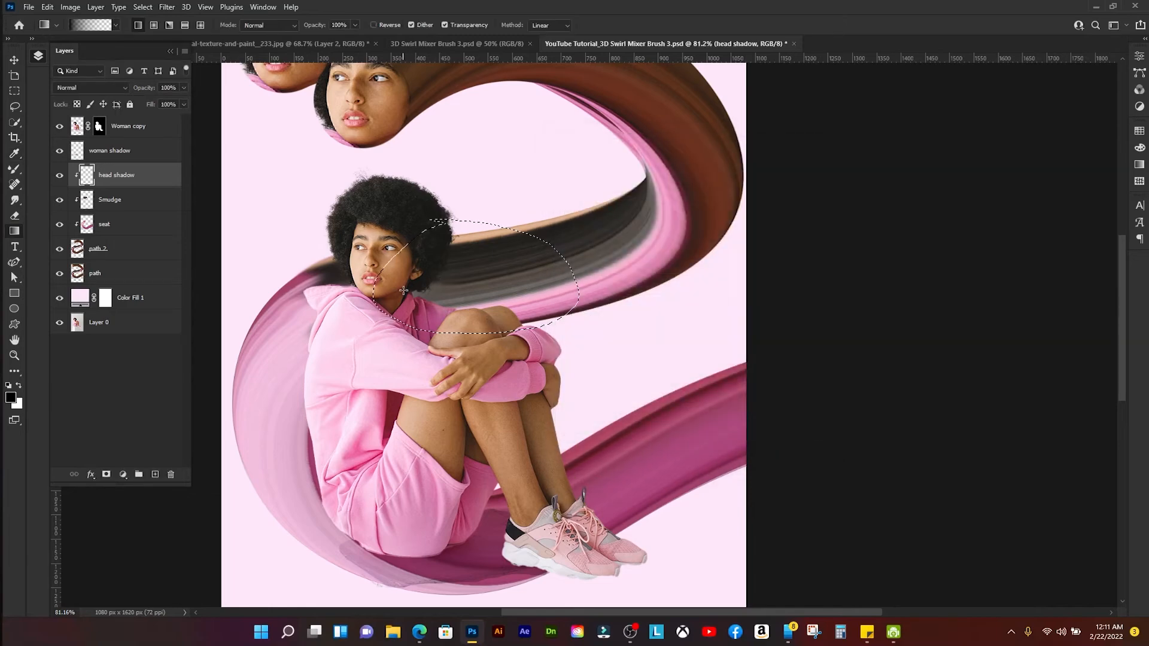
- Fill the selection on the head shadow layer with the gradient, fading from the woman's neck outward along the dark swirl, and deselect
{"action": "left_click_drag", "start_coordinate": [403, 290], "coordinate": [554, 274]}
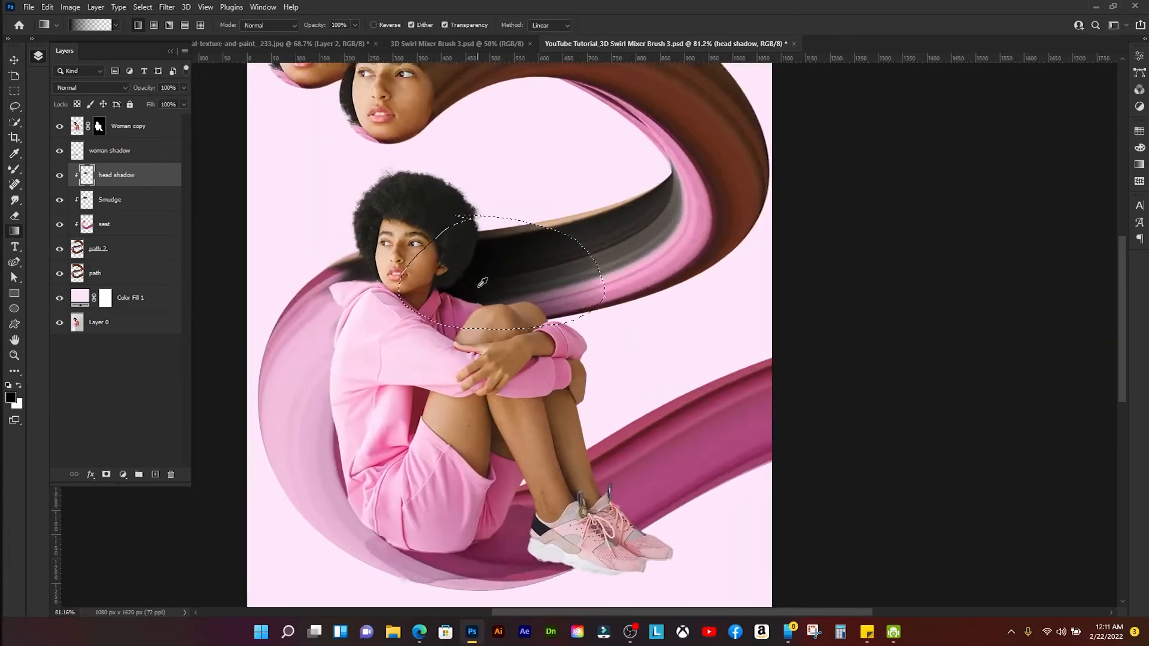
{"action": "key", "text": "v"}
{"action": "scroll", "coordinate": [510, 284], "scroll_direction": "up", "scroll_amount": 1}
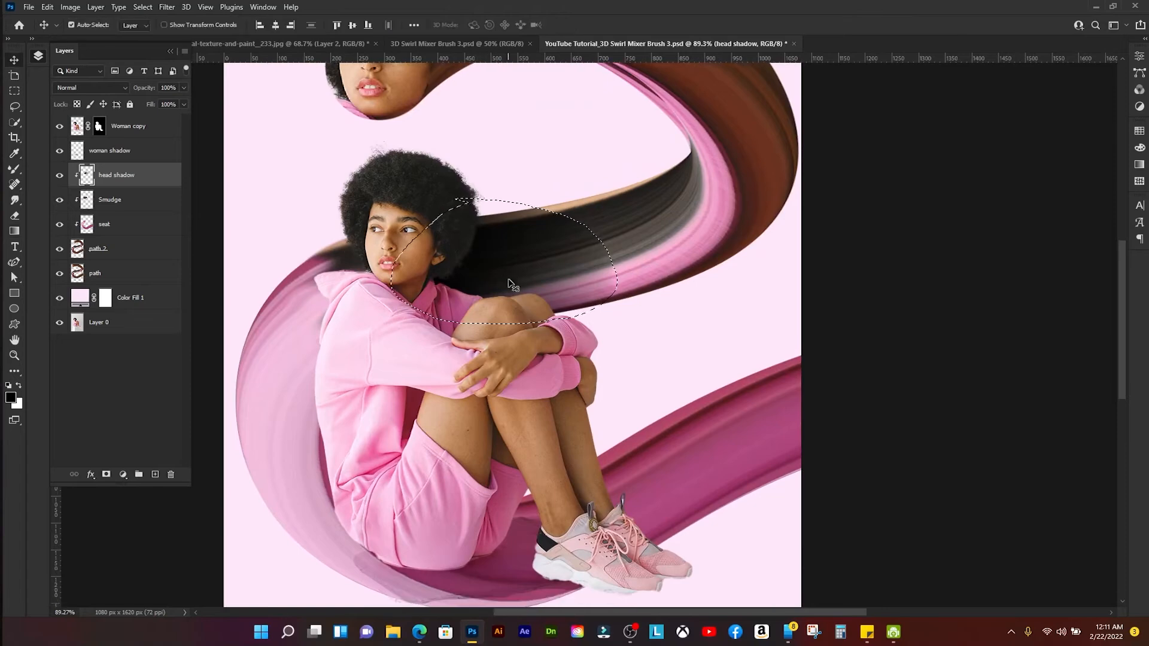
{"action": "key", "text": "ctrl+d"}
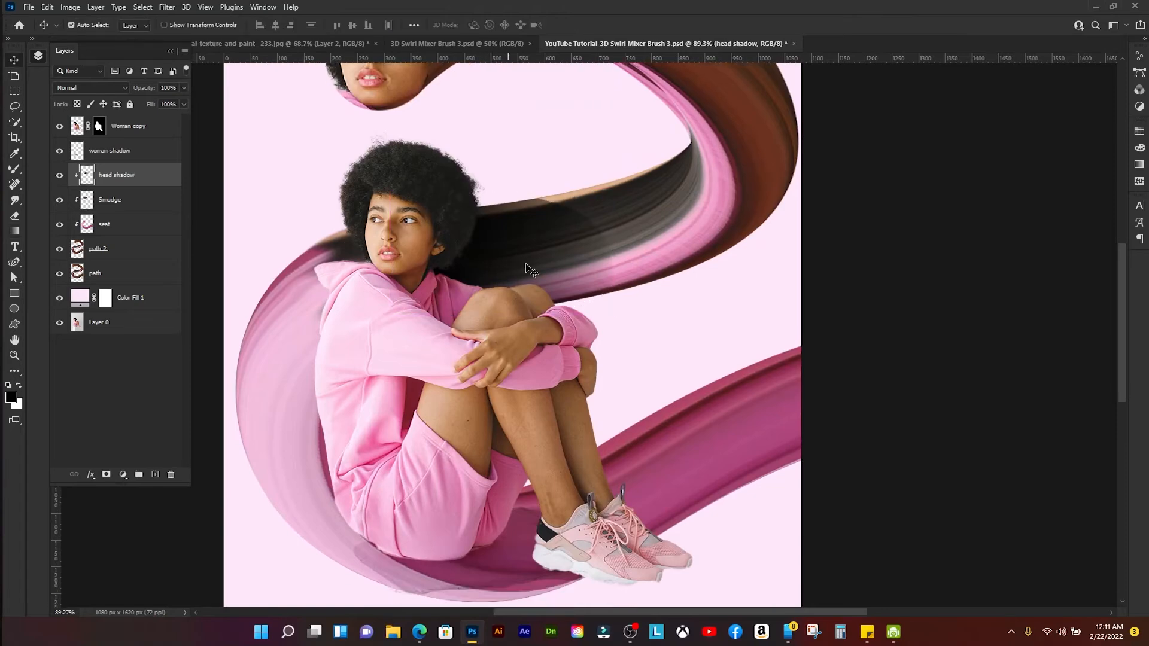
{"action": "key", "text": "ctrl+z"}
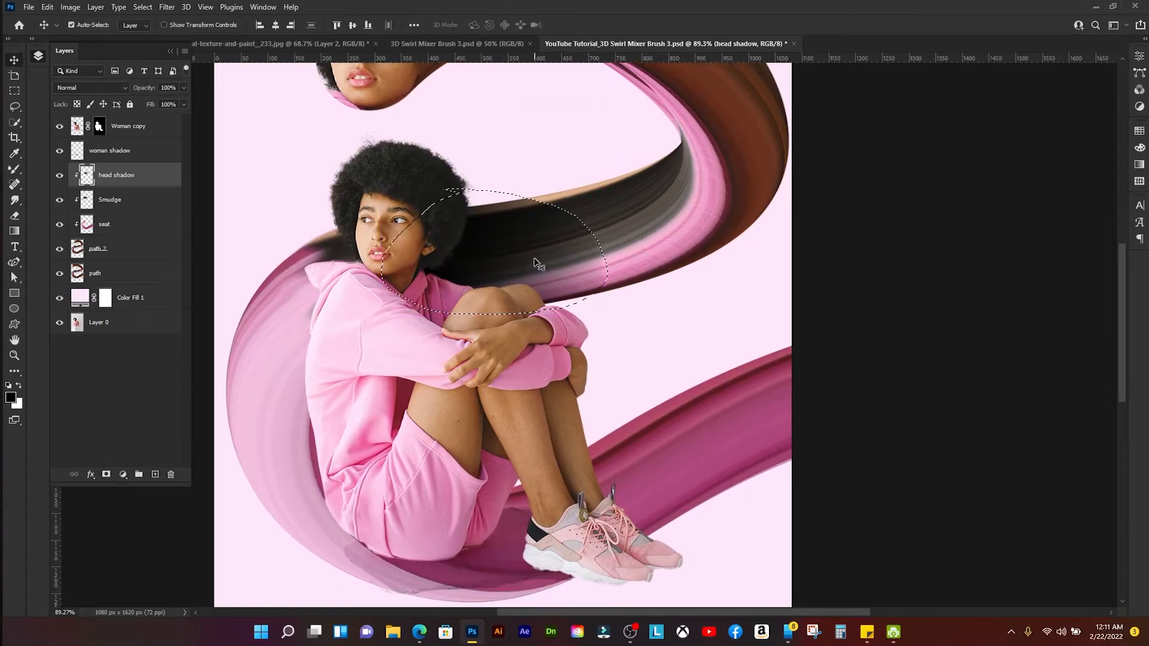
{"action": "scroll", "coordinate": [534, 264], "scroll_direction": "up", "scroll_amount": 2}
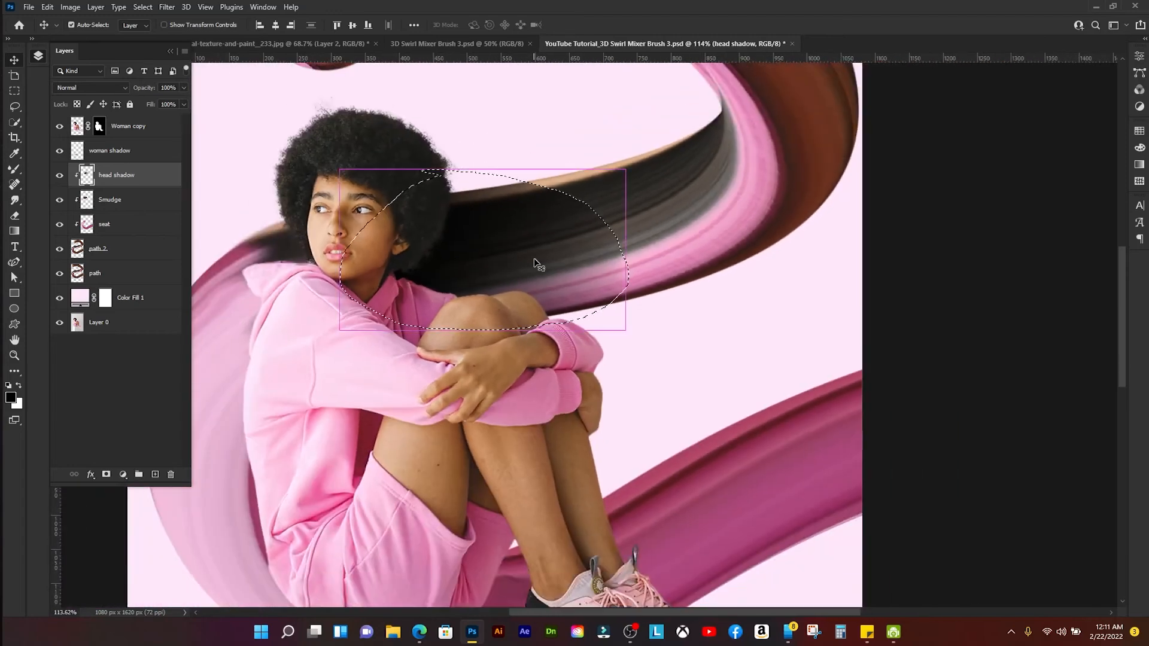
{"action": "key", "text": "ctrl+d"}
{"action": "scroll", "coordinate": [534, 258], "scroll_direction": "down", "scroll_amount": 1}
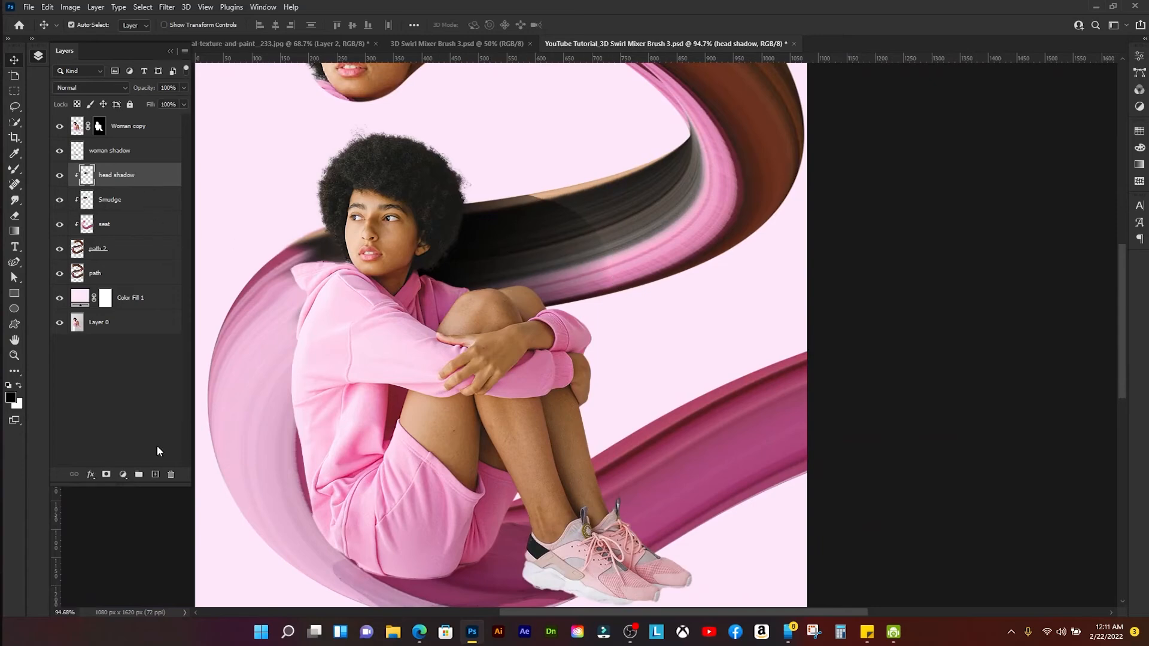
- Add a layer mask to the head shadow layer and paint out the shadow's hard outer edge with a black 100 px Brush
{"action": "left_click", "coordinate": [106, 474]}
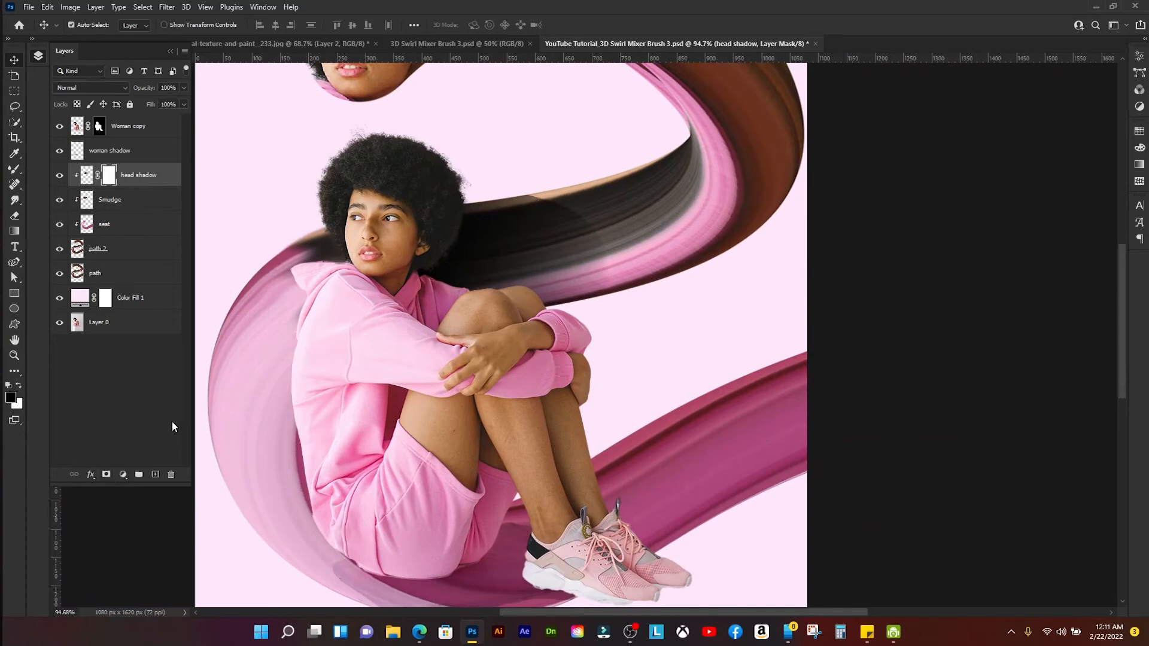
{"action": "key", "text": "b"}
{"action": "right_click", "coordinate": [16, 172]}
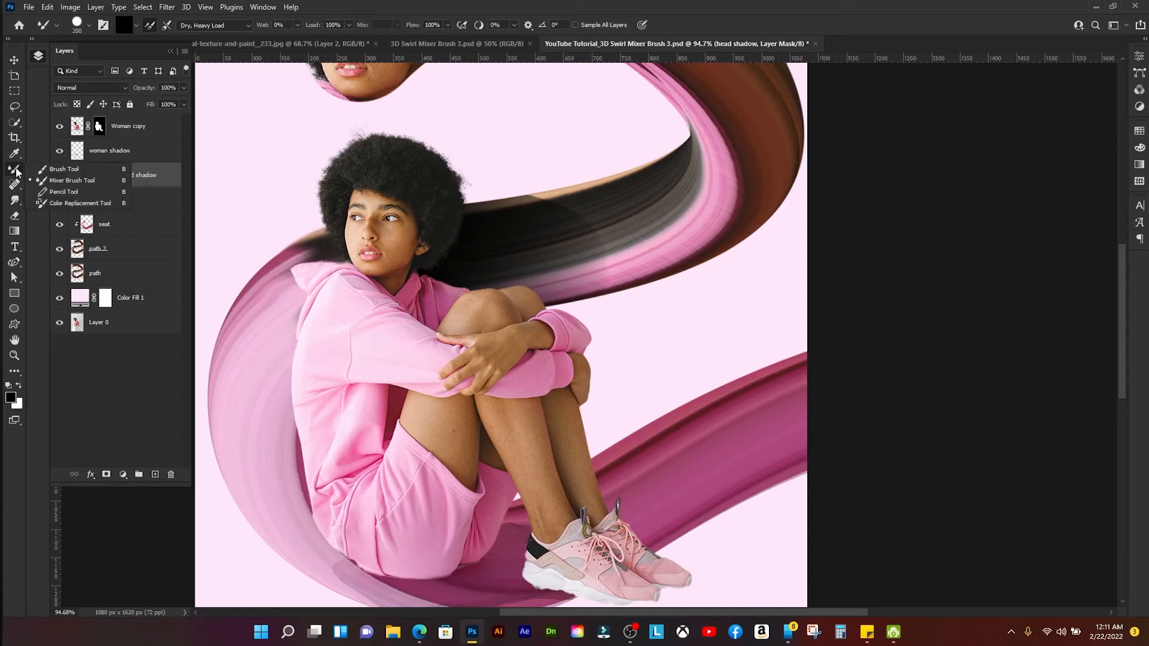
{"action": "left_click", "coordinate": [69, 171]}
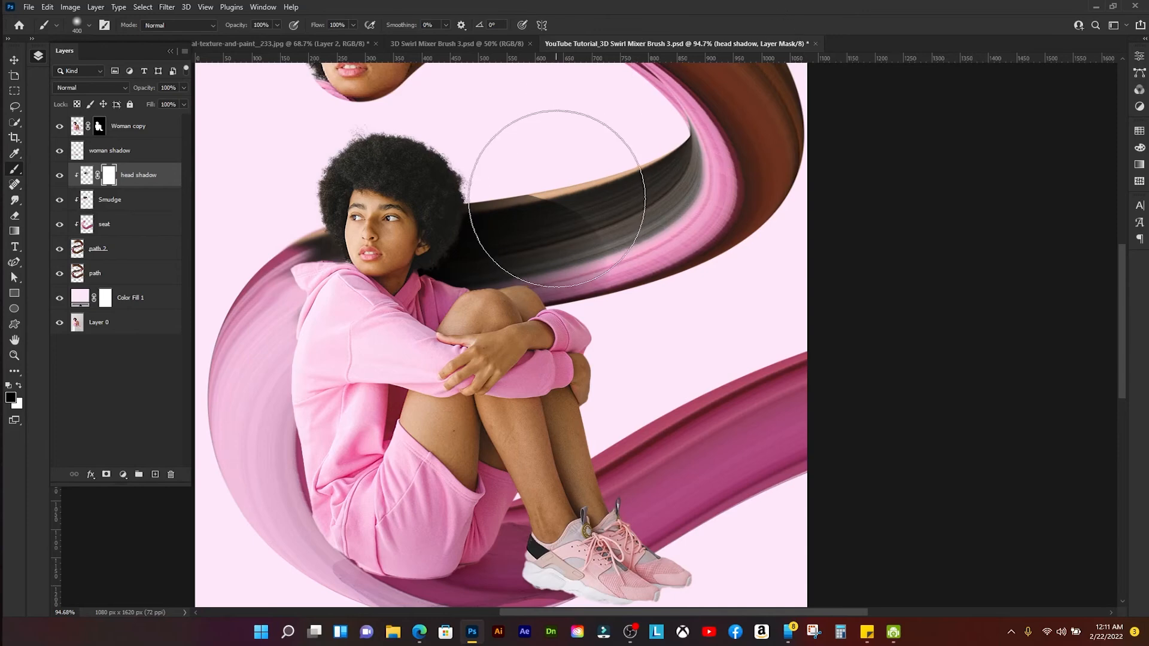
{"action": "key", "text": "bracketleft"}
{"action": "key", "text": "bracketleft"}
{"action": "key", "text": "bracketleft"}
{"action": "key", "text": "bracketleft"}
{"action": "key", "text": "bracketleft"}
{"action": "key", "text": "bracketleft"}
{"action": "key", "text": "bracketleft"}
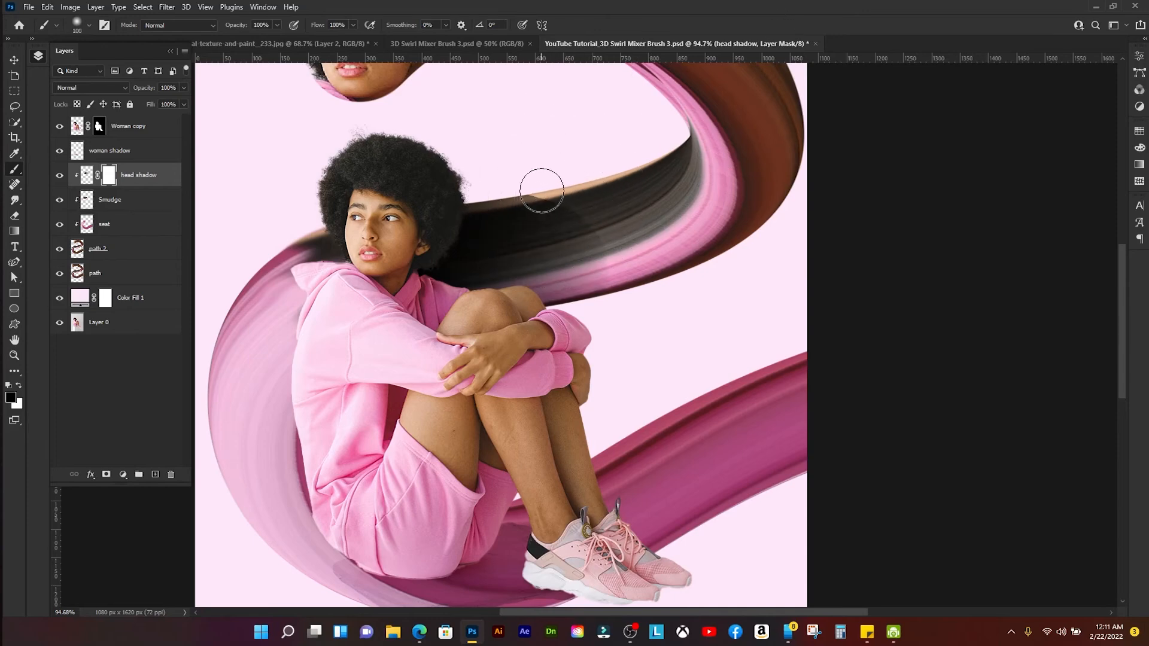
{"action": "mouse_move", "coordinate": [542, 191]}
{"action": "left_mouse_down"}
{"action": "mouse_move", "coordinate": [606, 241]}
{"action": "mouse_move", "coordinate": [632, 300]}
{"action": "mouse_move", "coordinate": [612, 256]}
{"action": "mouse_move", "coordinate": [607, 191]}
{"action": "mouse_move", "coordinate": [586, 271]}
{"action": "mouse_move", "coordinate": [645, 323]}
{"action": "mouse_move", "coordinate": [608, 243]}
{"action": "mouse_move", "coordinate": [587, 231]}
{"action": "mouse_move", "coordinate": [626, 271]}
{"action": "mouse_move", "coordinate": [578, 238]}
{"action": "mouse_move", "coordinate": [598, 270]}
{"action": "mouse_move", "coordinate": [582, 220]}
{"action": "mouse_move", "coordinate": [573, 248]}
{"action": "left_mouse_up"}
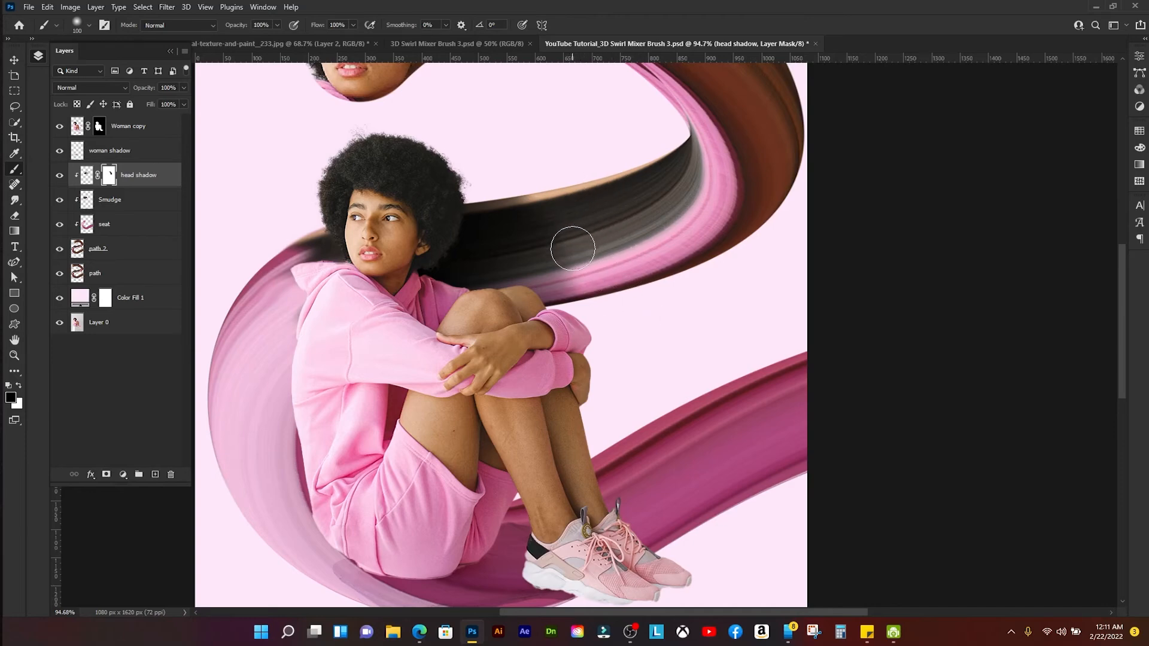
- Set the brush flow to 5% and softly fade the head shadow's outer edge along the dark swirl
{"action": "scroll", "coordinate": [585, 236], "scroll_direction": "up", "scroll_amount": 2}
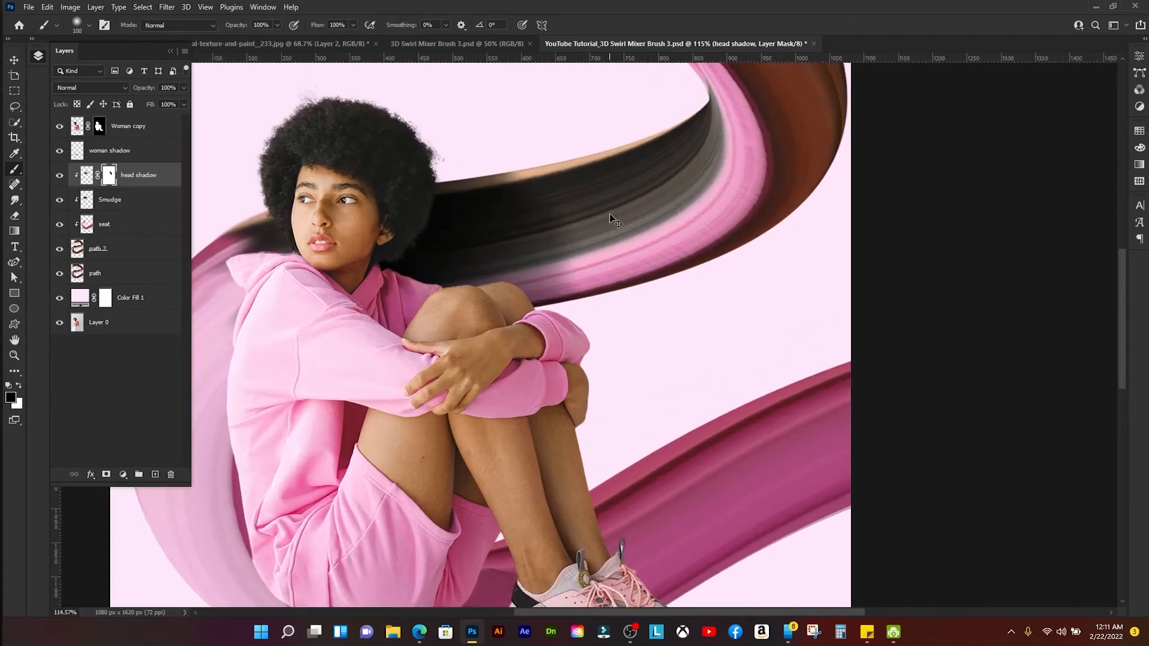
{"action": "left_click", "coordinate": [346, 24]}
{"action": "mouse_move", "coordinate": [620, 185]}
{"action": "left_mouse_down"}
{"action": "mouse_move", "coordinate": [569, 244]}
{"action": "mouse_move", "coordinate": [540, 187]}
{"action": "mouse_move", "coordinate": [573, 249]}
{"action": "left_mouse_up"}
{"action": "scroll", "coordinate": [586, 257], "scroll_direction": "down", "scroll_amount": 2}
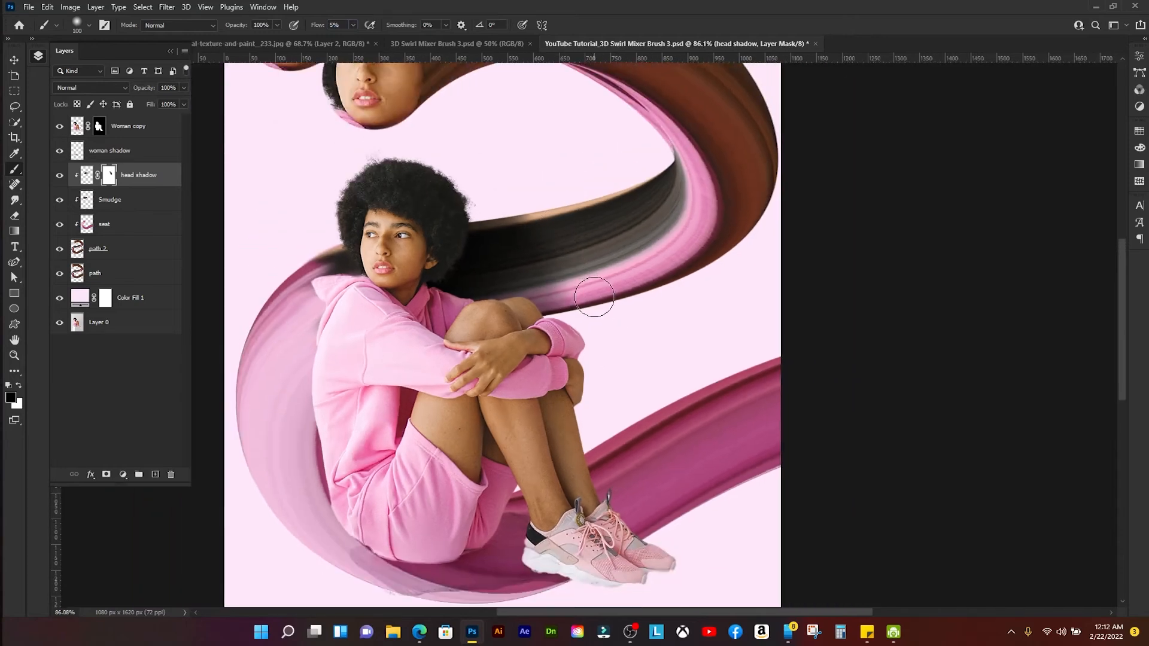
{"action": "scroll", "coordinate": [613, 308], "scroll_direction": "down", "scroll_amount": 1}
{"action": "scroll", "coordinate": [564, 295], "scroll_direction": "up", "scroll_amount": 1}
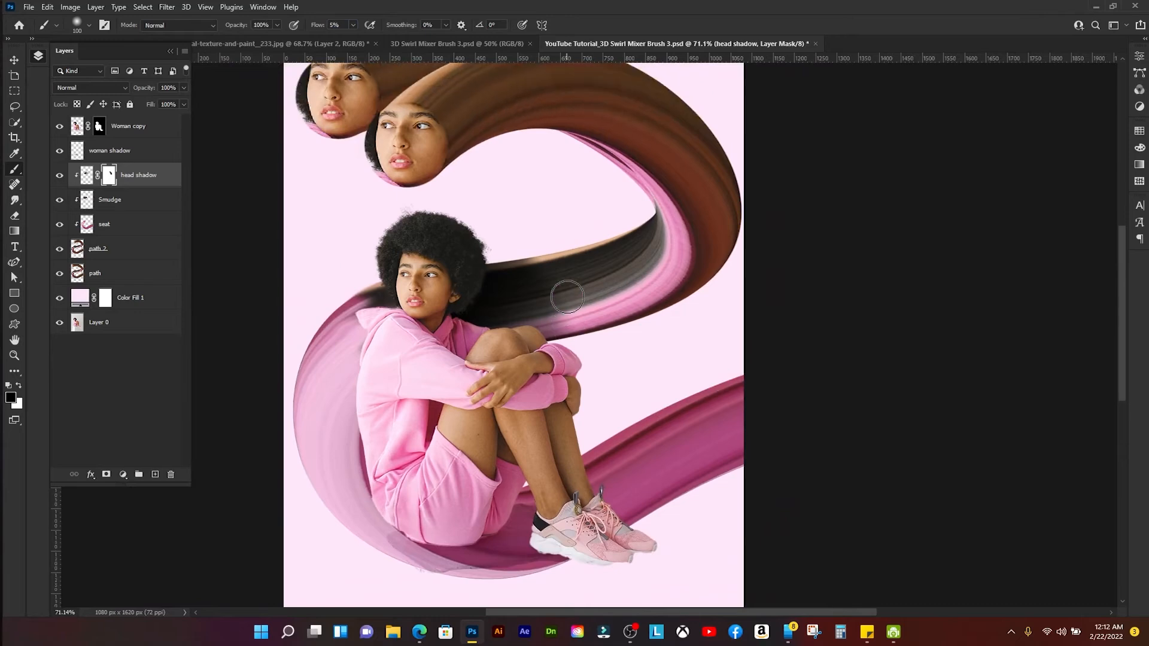
- Clip the woman shadow layer to the path 2 layer group below and add a layer mask to it
{"action": "key", "text": "v"}
{"action": "scroll", "coordinate": [558, 299], "scroll_direction": "down", "scroll_amount": 2}
{"action": "scroll", "coordinate": [568, 341], "scroll_direction": "left", "scroll_amount": 2}
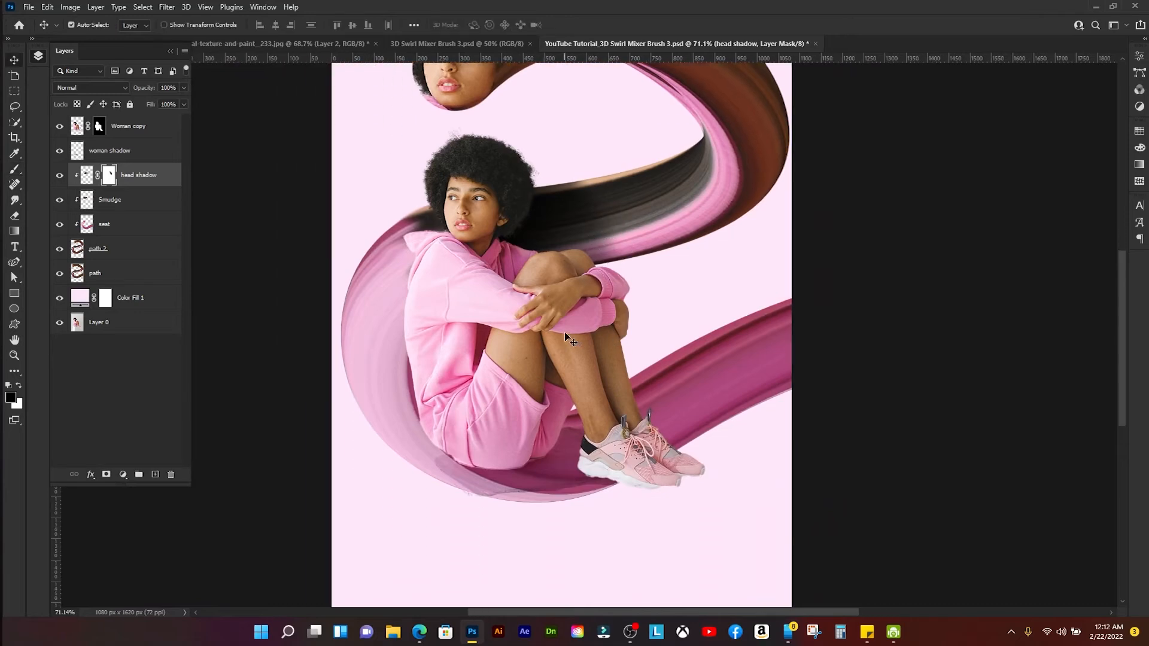
{"action": "scroll", "coordinate": [563, 383], "scroll_direction": "down", "scroll_amount": 2}
{"action": "scroll", "coordinate": [552, 426], "scroll_direction": "up", "scroll_amount": 3}
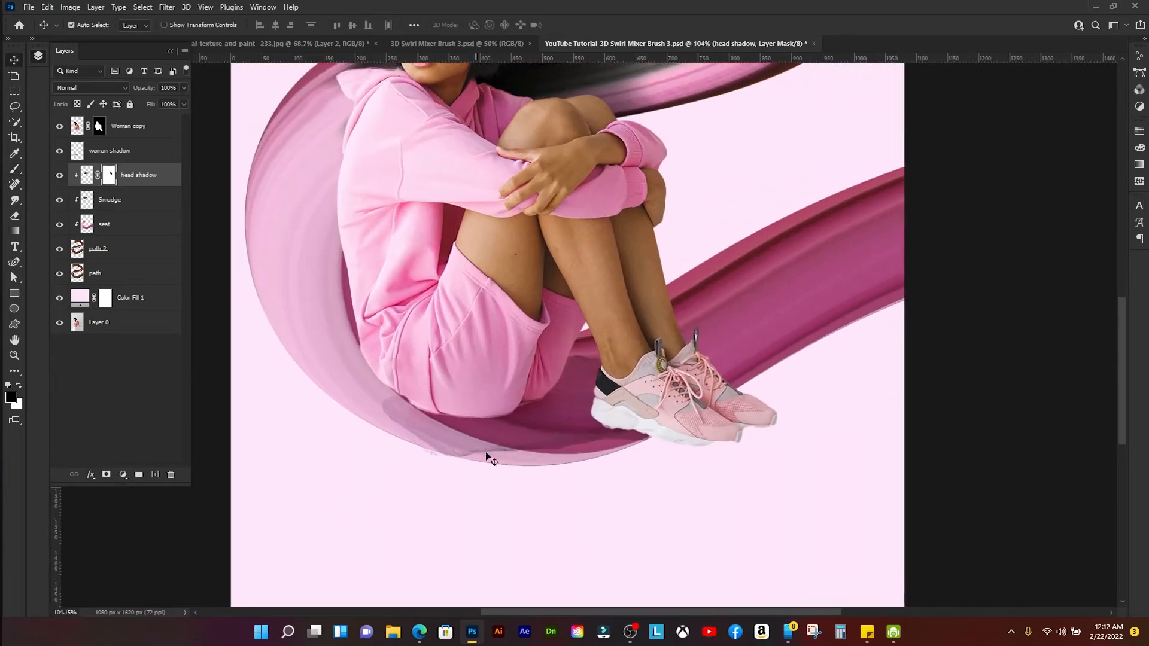
{"action": "left_click", "coordinate": [521, 431]}
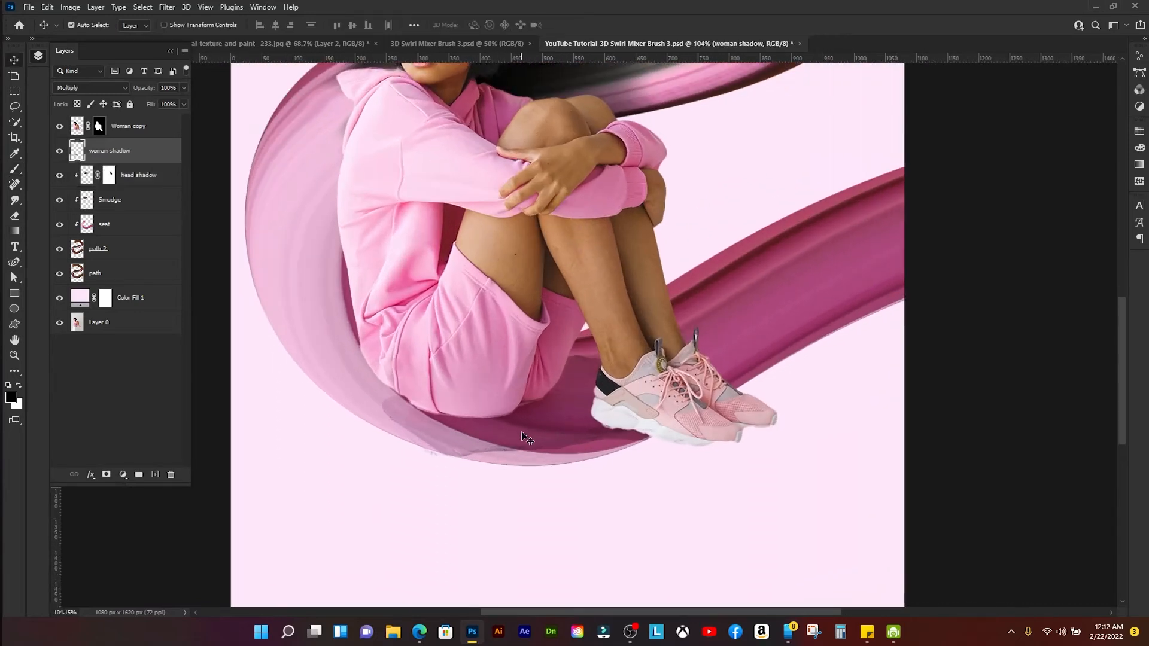
{"action": "left_click", "coordinate": [141, 157], "text": "alt"}
{"action": "scroll", "coordinate": [473, 388], "scroll_direction": "right", "scroll_amount": 1}
{"action": "scroll", "coordinate": [474, 386], "scroll_direction": "down", "scroll_amount": 1}
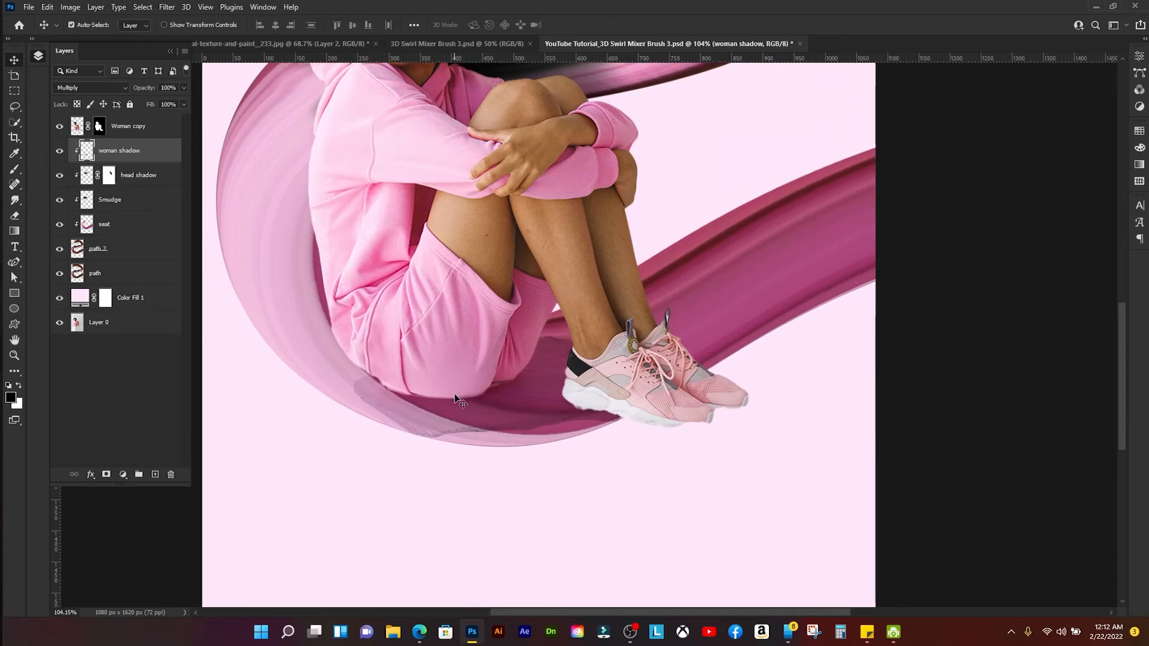
{"action": "left_click", "coordinate": [108, 475]}
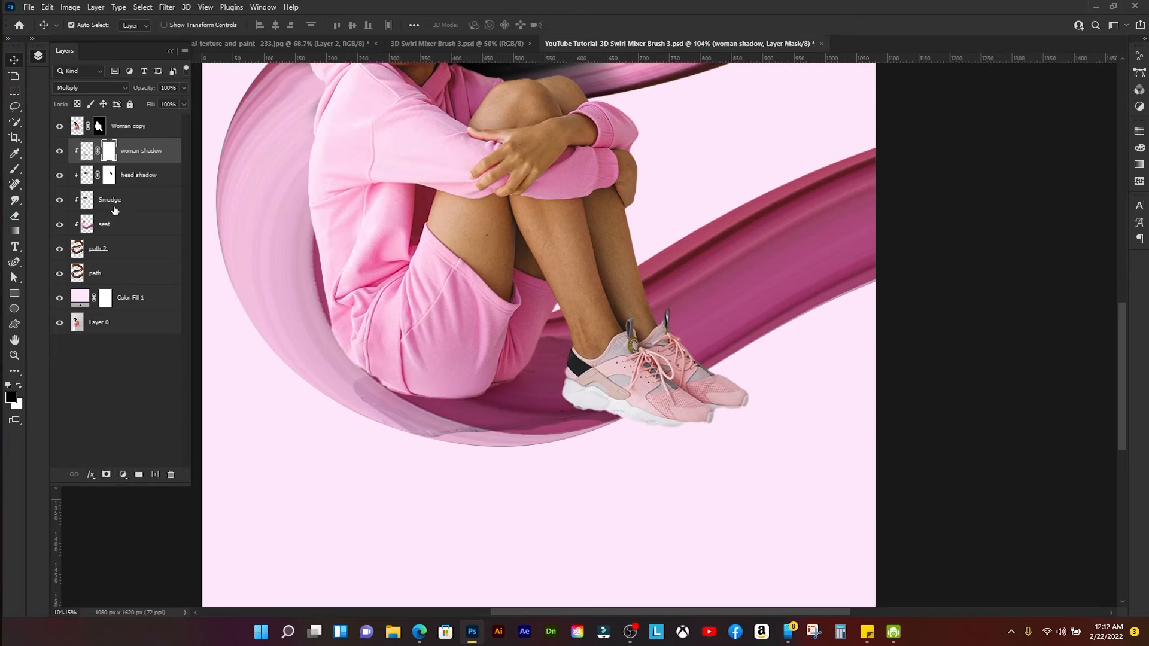
- Paint black on the woman shadow mask with the 5% flow Brush to remove the shadow's hard edge along the seat swirl's lower rim
{"action": "key", "text": "b"}
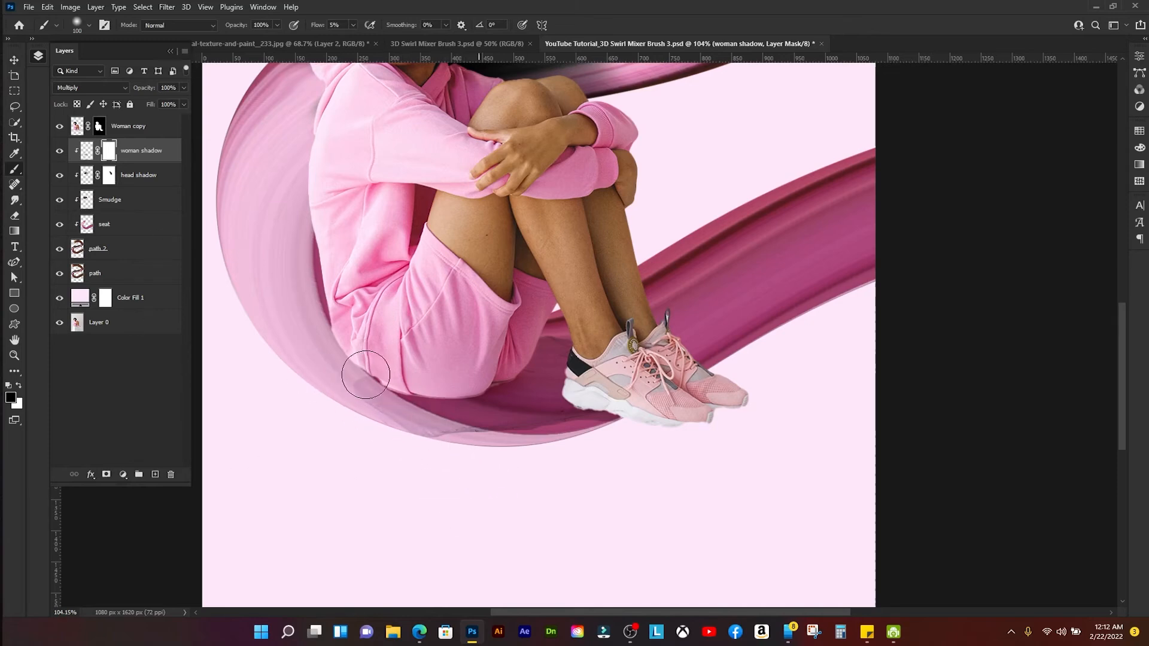
{"action": "mouse_move", "coordinate": [365, 375]}
{"action": "left_mouse_down"}
{"action": "mouse_move", "coordinate": [507, 468]}
{"action": "mouse_move", "coordinate": [428, 411]}
{"action": "left_mouse_up"}
{"action": "mouse_move", "coordinate": [425, 412]}
{"action": "left_mouse_down"}
{"action": "mouse_move", "coordinate": [379, 415]}
{"action": "mouse_move", "coordinate": [345, 370]}
{"action": "mouse_move", "coordinate": [332, 383]}
{"action": "mouse_move", "coordinate": [476, 477]}
{"action": "mouse_move", "coordinate": [471, 454]}
{"action": "mouse_move", "coordinate": [384, 410]}
{"action": "mouse_move", "coordinate": [400, 430]}
{"action": "mouse_move", "coordinate": [488, 445]}
{"action": "mouse_move", "coordinate": [516, 477]}
{"action": "mouse_move", "coordinate": [493, 470]}
{"action": "mouse_move", "coordinate": [532, 457]}
{"action": "mouse_move", "coordinate": [427, 443]}
{"action": "mouse_move", "coordinate": [536, 461]}
{"action": "mouse_move", "coordinate": [454, 456]}
{"action": "left_mouse_up"}
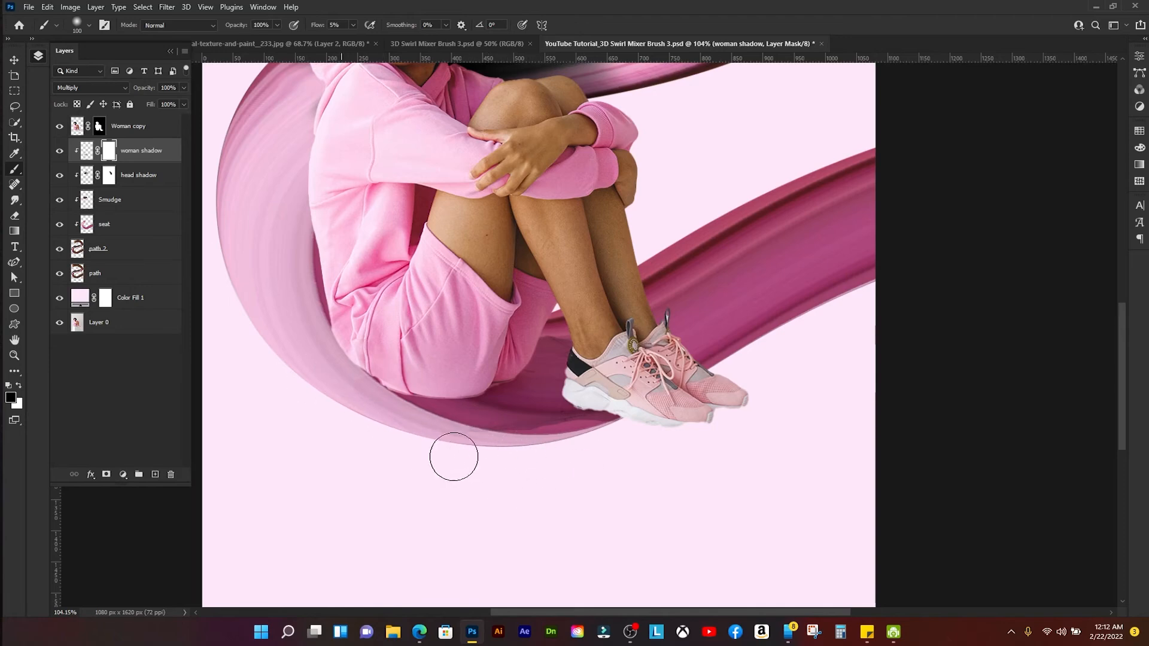
- Split the white Blend If slider for This Layer on the woman shadow layer to 165 / 230
{"action": "double_click", "coordinate": [176, 158]}
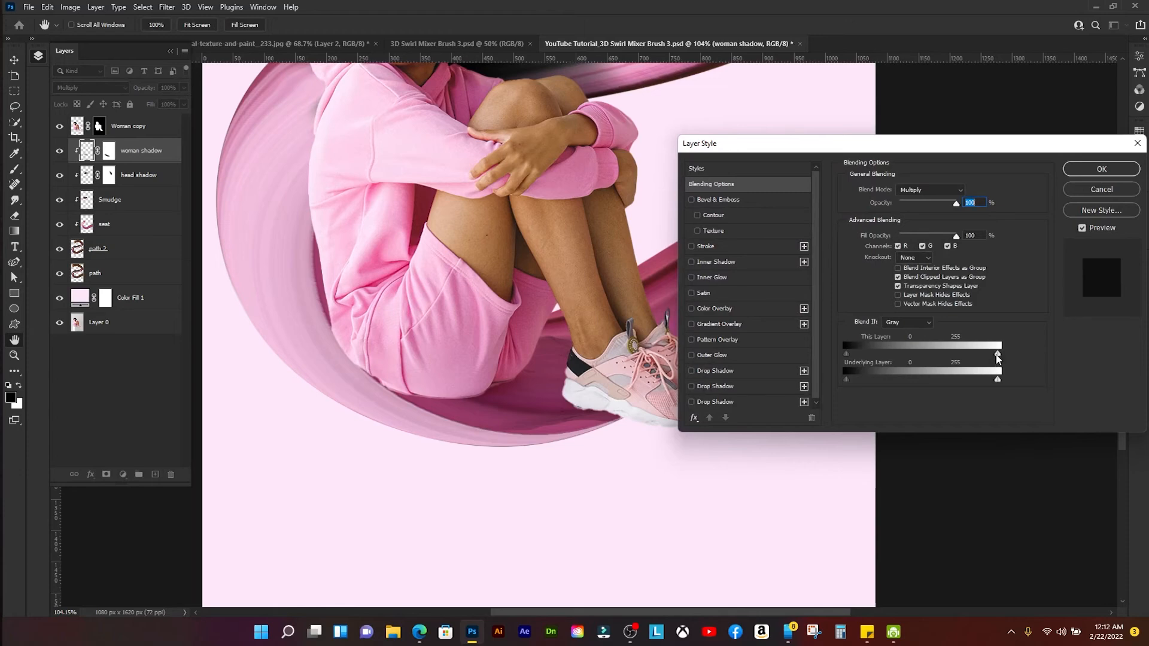
{"action": "left_click", "coordinate": [998, 354], "text": "alt"}
{"action": "mouse_move", "coordinate": [989, 357]}
{"action": "left_mouse_down"}
{"action": "mouse_move", "coordinate": [935, 357]}
{"action": "mouse_move", "coordinate": [997, 358]}
{"action": "mouse_move", "coordinate": [972, 357]}
{"action": "left_mouse_up"}
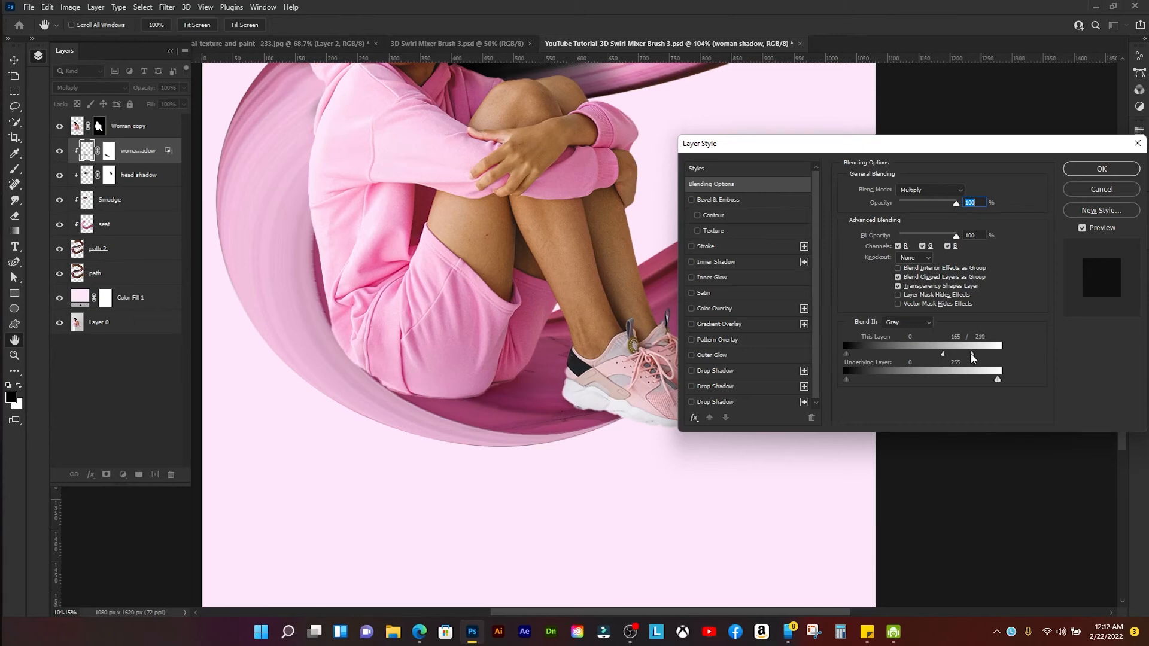
{"action": "left_click", "coordinate": [1101, 170]}
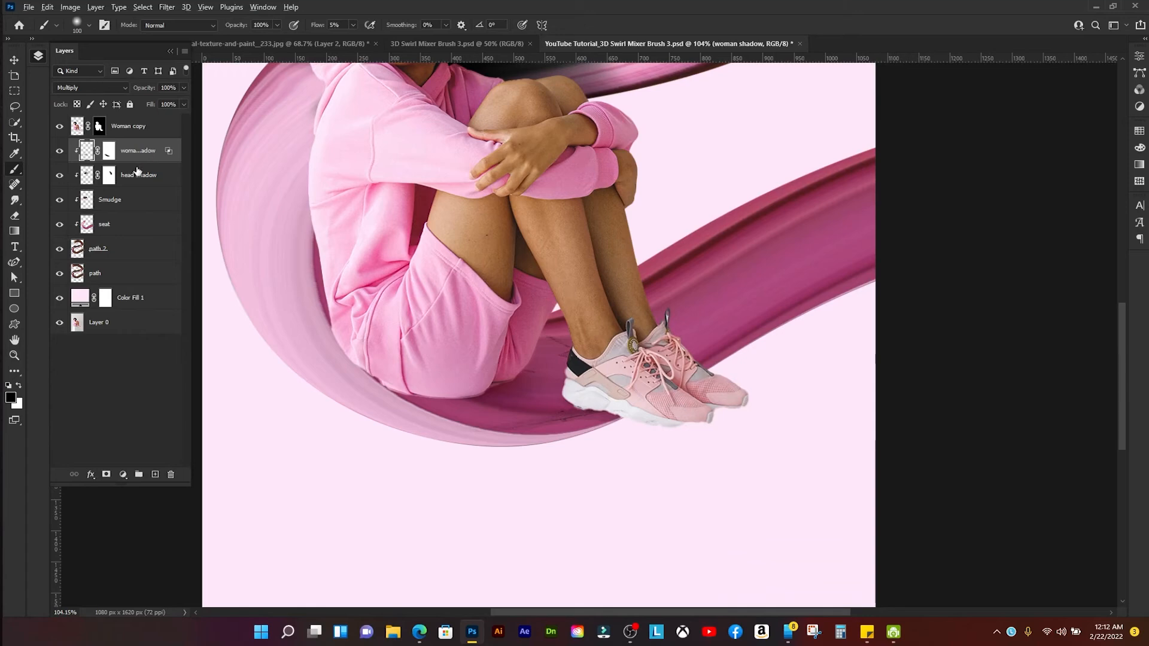
- Release the woman shadow layer from its clipping mask and convert it to a smart object
{"action": "key", "text": "ctrl+alt+g"}
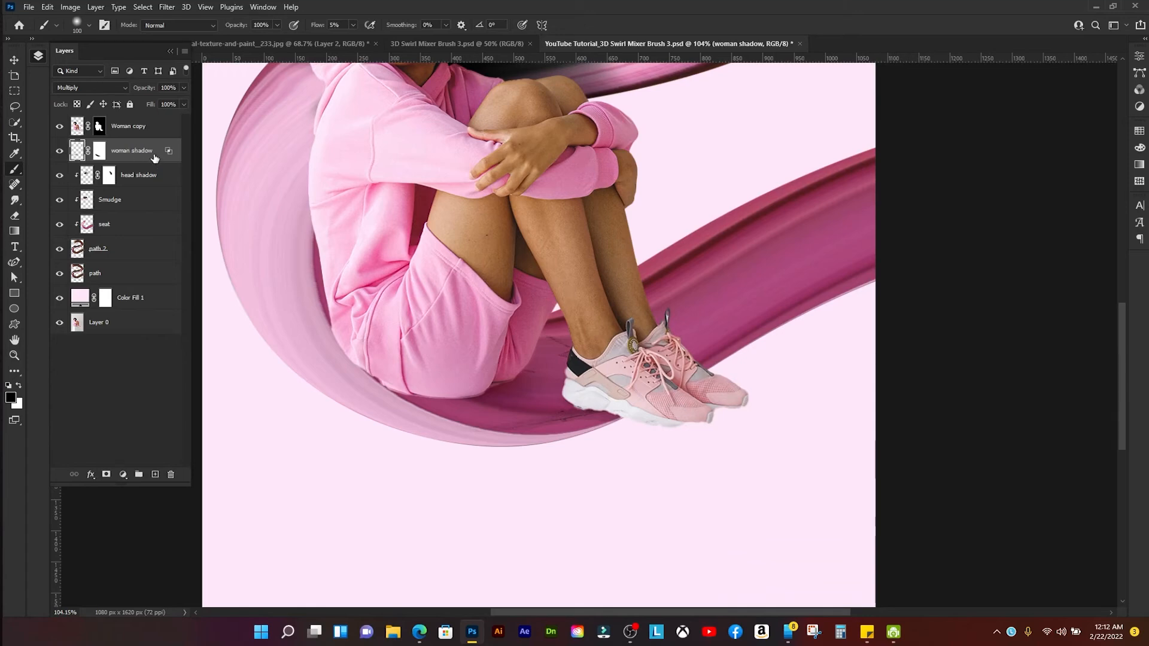
{"action": "right_click", "coordinate": [155, 158]}
{"action": "left_click", "coordinate": [203, 276]}
- Apply a Gaussian Blur with a 5-pixel radius to the woman shadow layer
{"action": "left_click", "coordinate": [166, 7]}
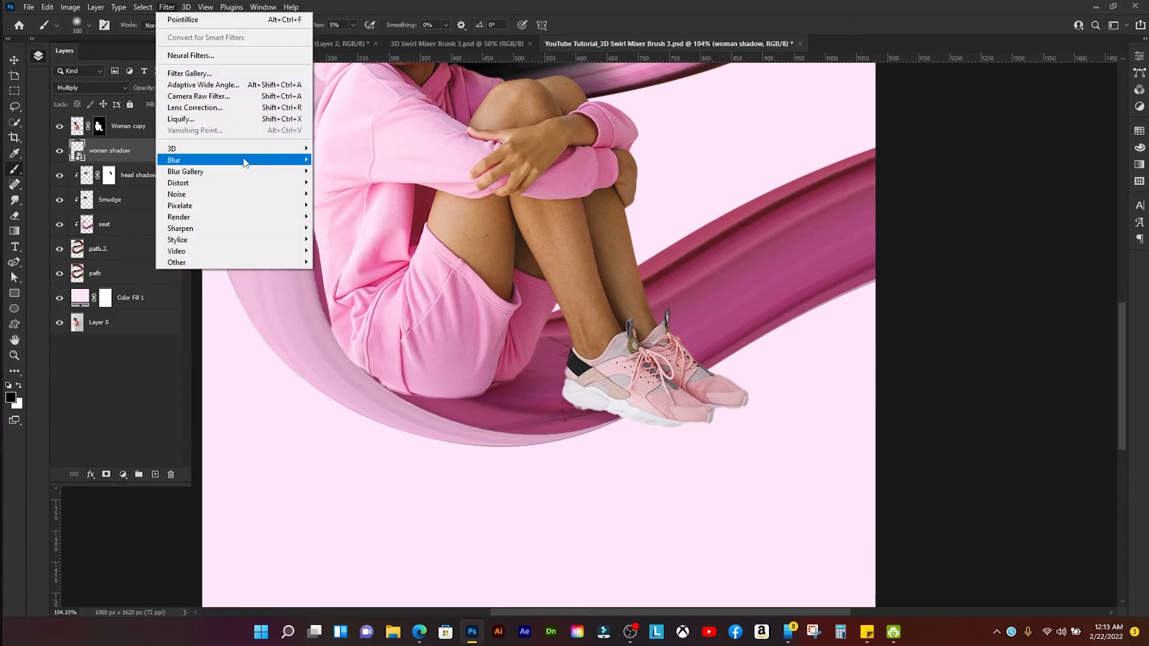
{"action": "mouse_move", "coordinate": [279, 166]}
{"action": "left_click", "coordinate": [342, 205]}
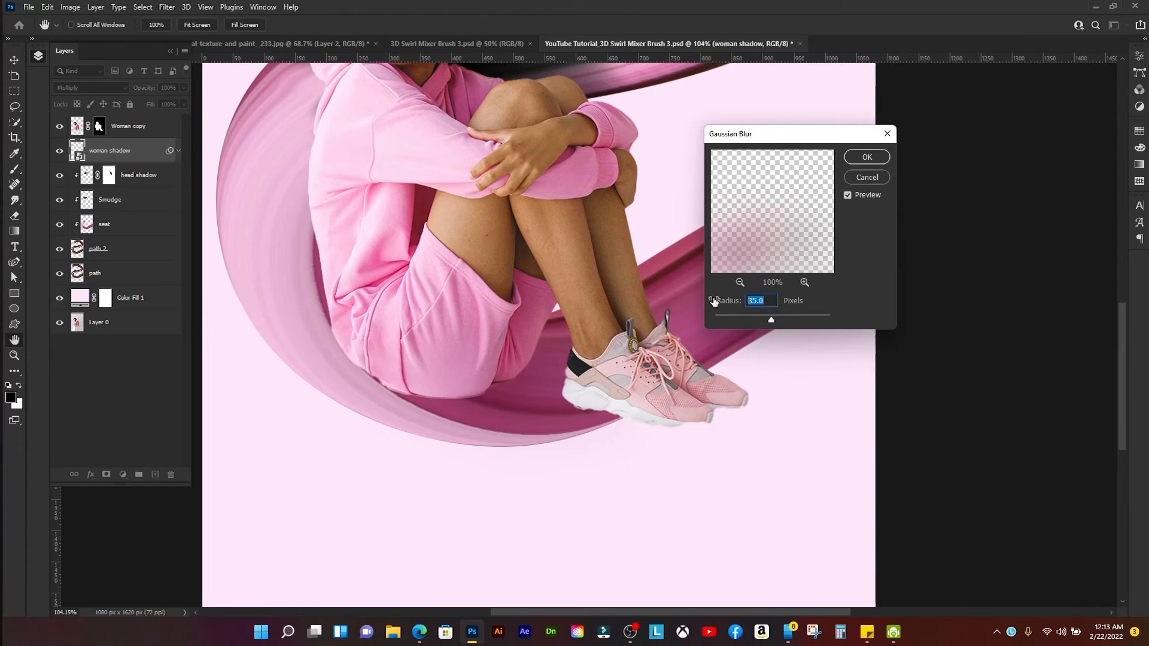
{"action": "type", "text": "5"}
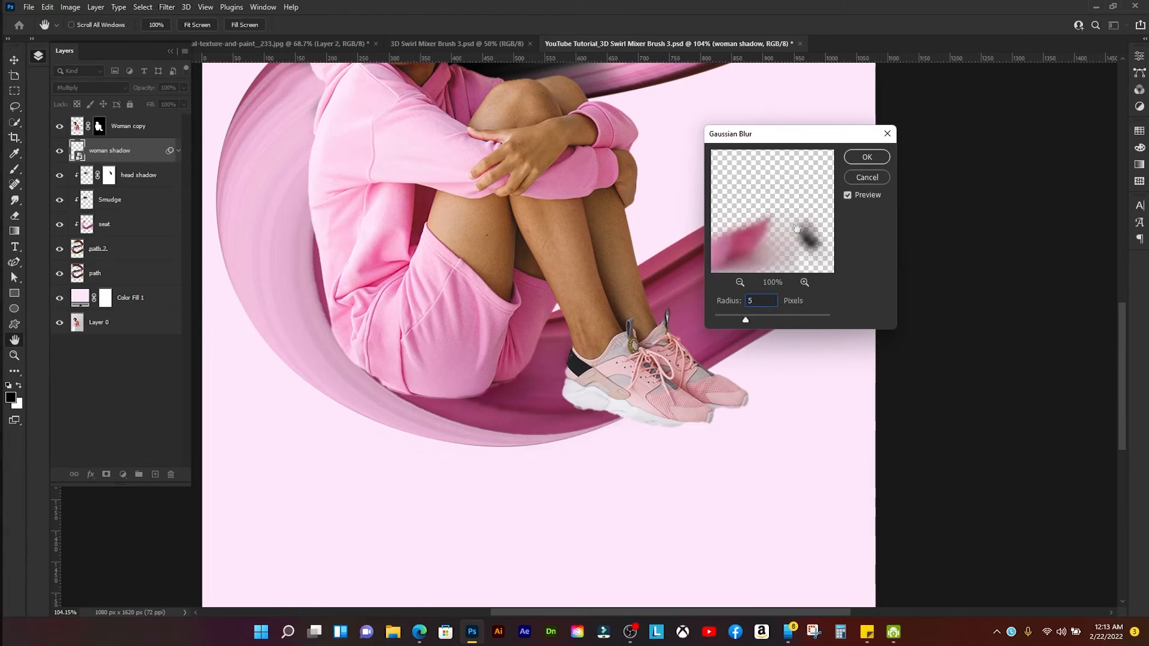
{"action": "left_click", "coordinate": [867, 157]}
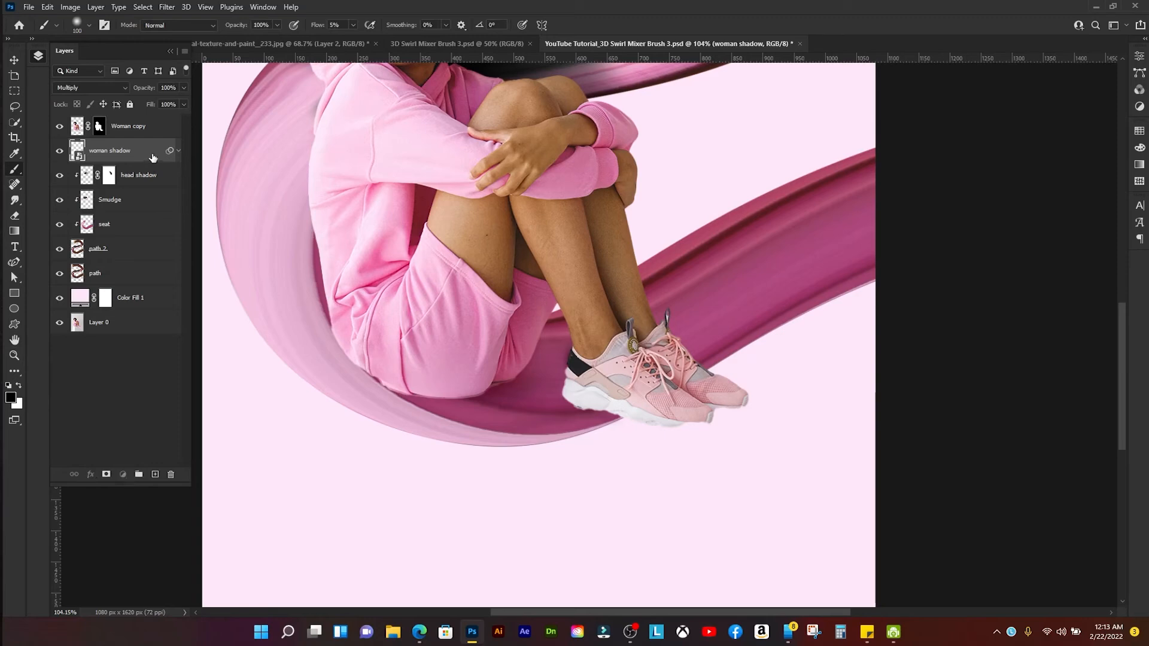
- Duplicate the blurred woman shadow layer four times to deepen the shadow beneath the woman
{"action": "key", "text": "ctrl+j"}
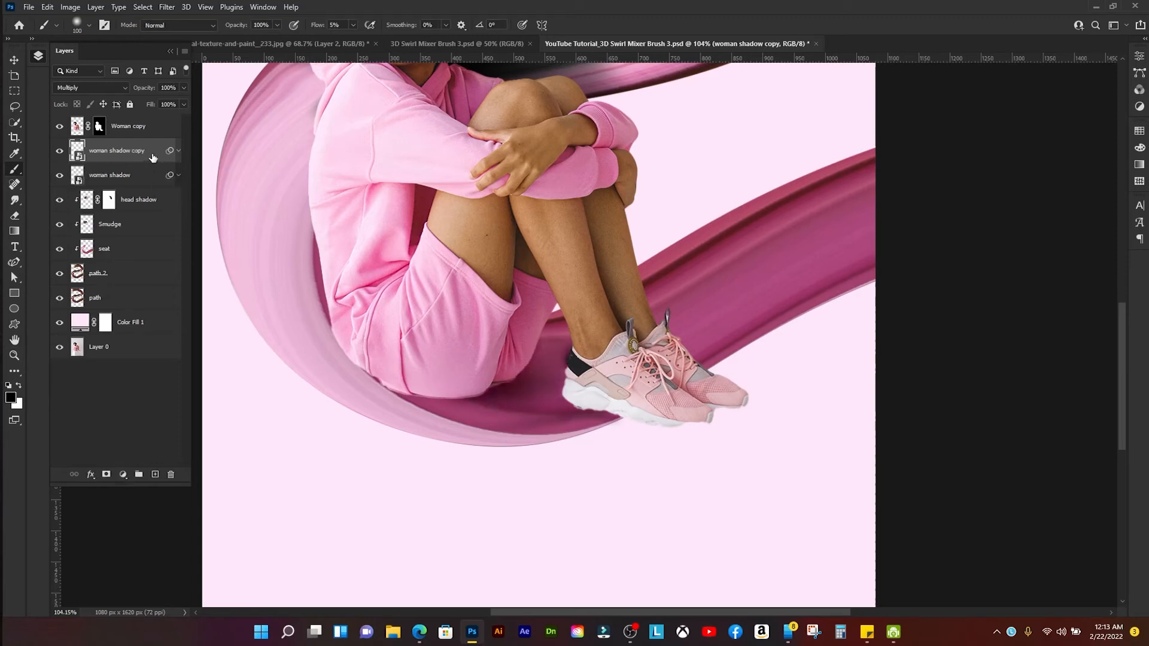
{"action": "key", "text": "ctrl+j"}
{"action": "scroll", "coordinate": [482, 311], "scroll_direction": "down", "scroll_amount": 7}
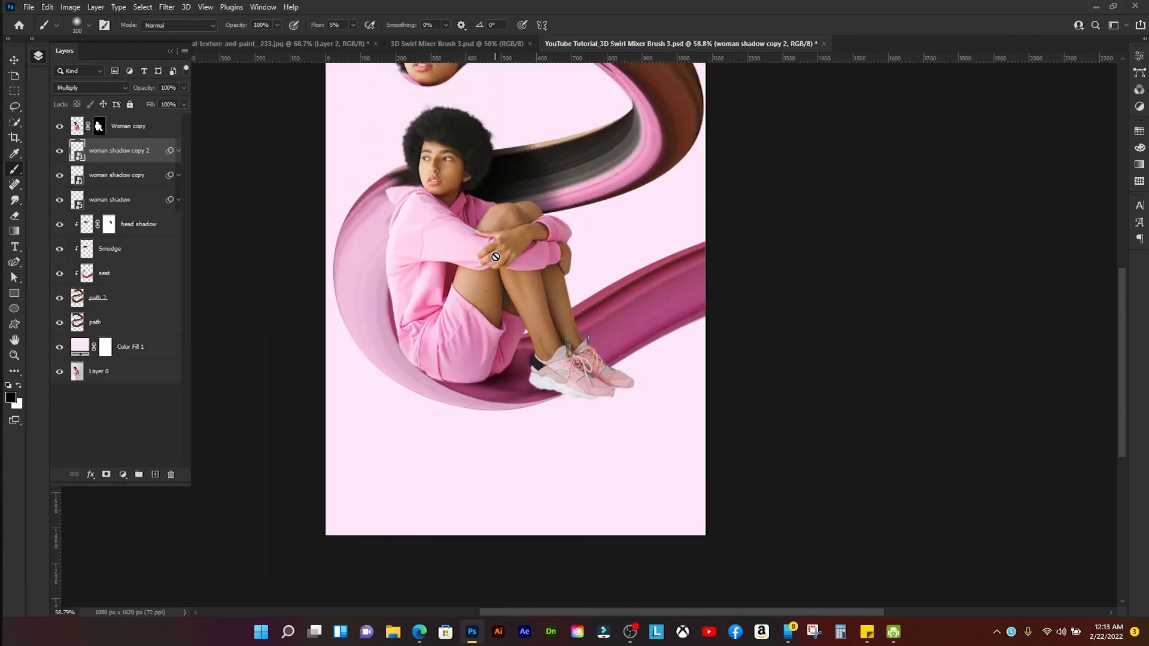
{"action": "scroll", "coordinate": [498, 251], "scroll_direction": "up", "scroll_amount": 2}
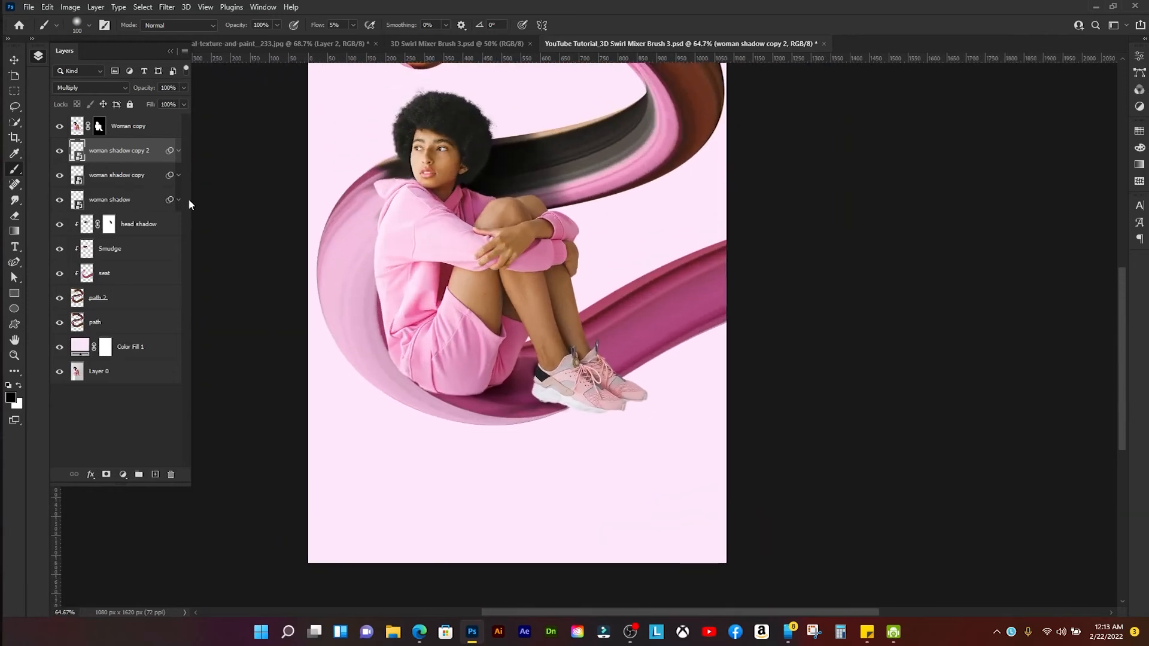
{"action": "key", "text": "ctrl+j"}
{"action": "key", "text": "ctrl+j"}
- Examine the strengthened shadow under the woman up close and within the whole composition
{"action": "scroll", "coordinate": [482, 325], "scroll_direction": "up", "scroll_amount": 6}
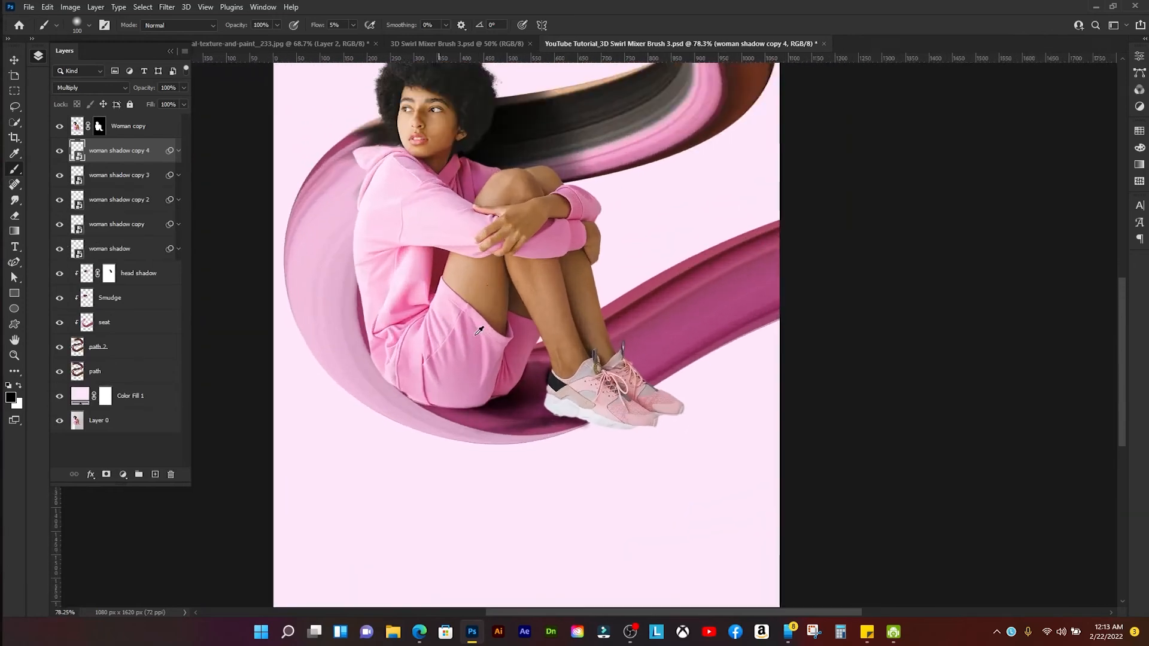
{"action": "scroll", "coordinate": [489, 326], "scroll_direction": "down", "scroll_amount": 6}
{"action": "scroll", "coordinate": [526, 374], "scroll_direction": "up", "scroll_amount": 3}
{"action": "scroll", "coordinate": [526, 374], "scroll_direction": "down", "scroll_amount": 6}
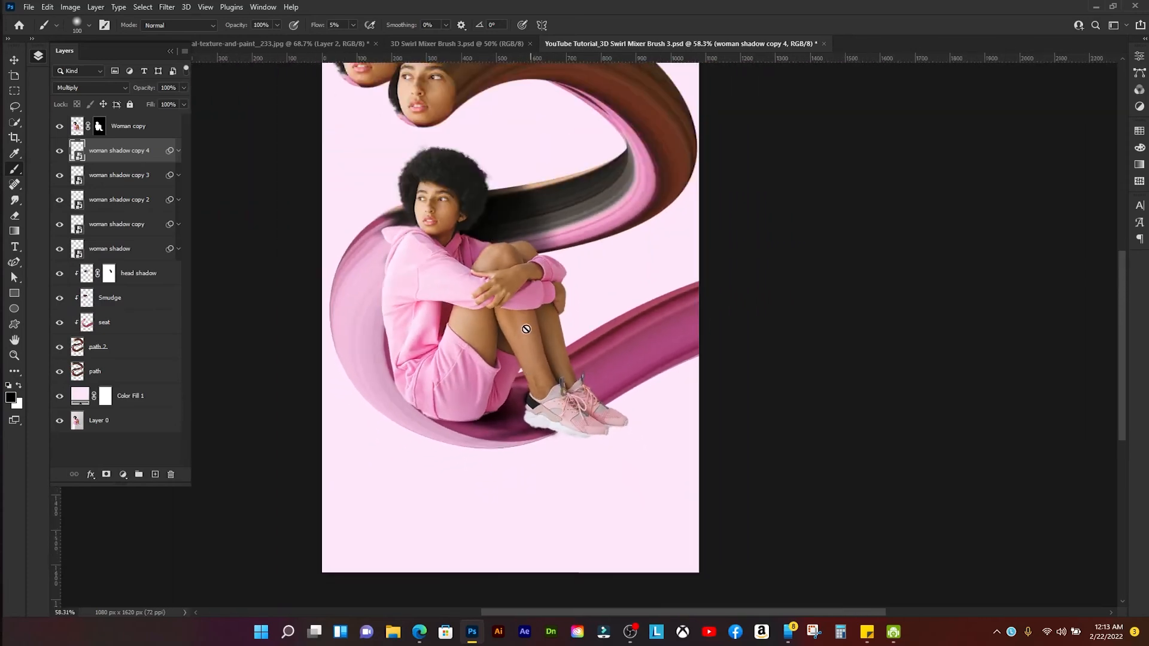
{"action": "scroll", "coordinate": [512, 325], "scroll_direction": "down", "scroll_amount": 1}
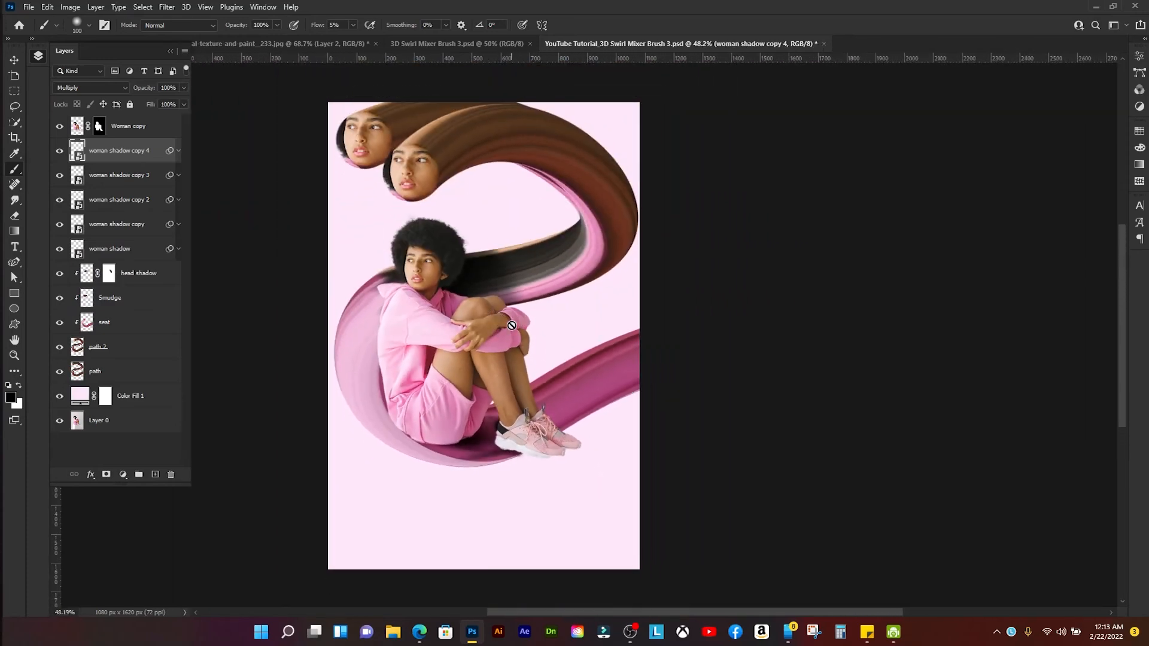
{"action": "scroll", "coordinate": [512, 326], "scroll_direction": "up", "scroll_amount": 1}
{"action": "key", "text": "v"}
{"action": "scroll", "coordinate": [506, 320], "scroll_direction": "down", "scroll_amount": 1}
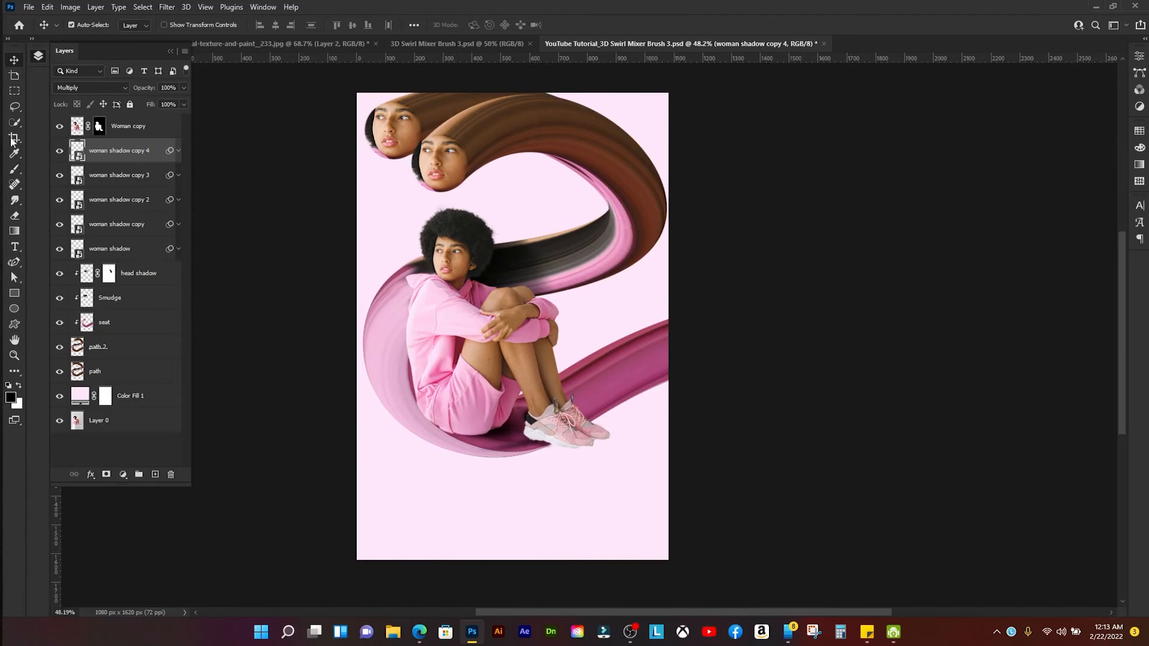
{"action": "scroll", "coordinate": [585, 346], "scroll_direction": "right", "scroll_amount": 1}
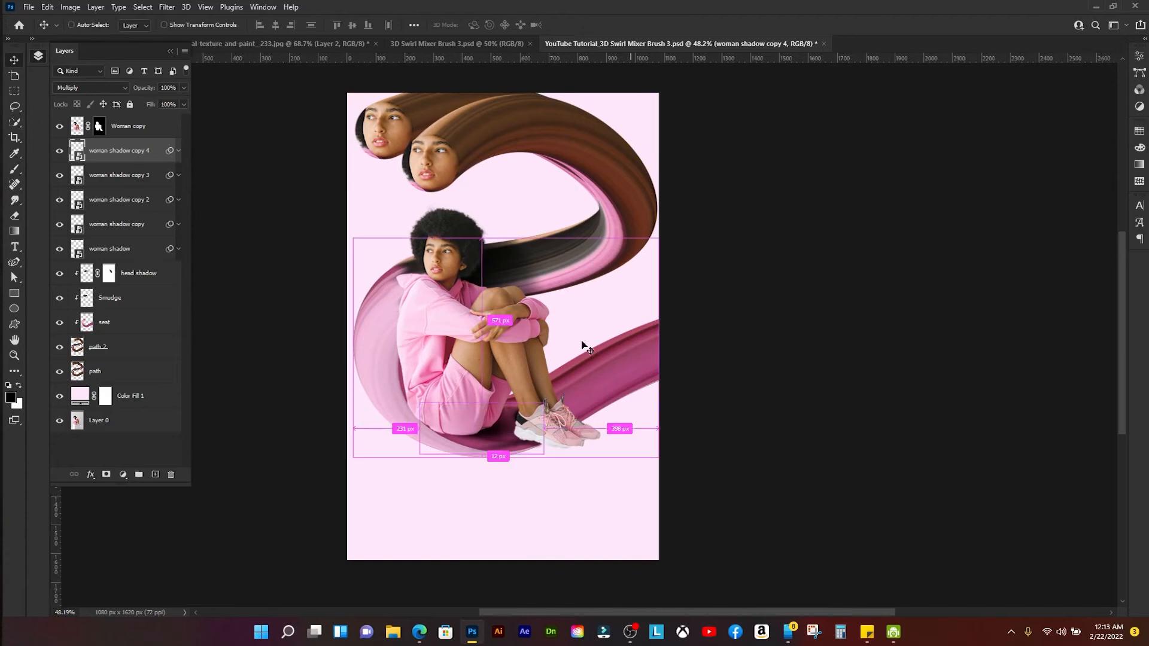
{"action": "scroll", "coordinate": [584, 344], "scroll_direction": "left", "scroll_amount": 2}
{"action": "scroll", "coordinate": [566, 343], "scroll_direction": "right", "scroll_amount": 1}
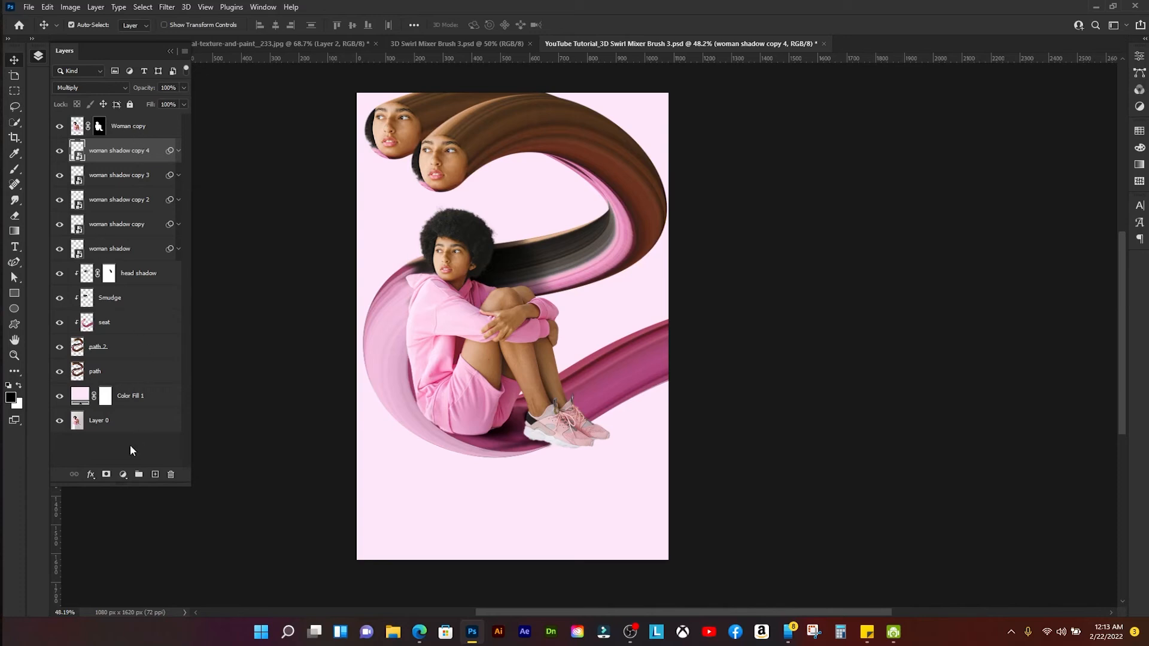
- Duplicate all layers from path up to Woman copy and convert the duplicates into a single smart object
{"action": "left_click", "coordinate": [126, 425]}
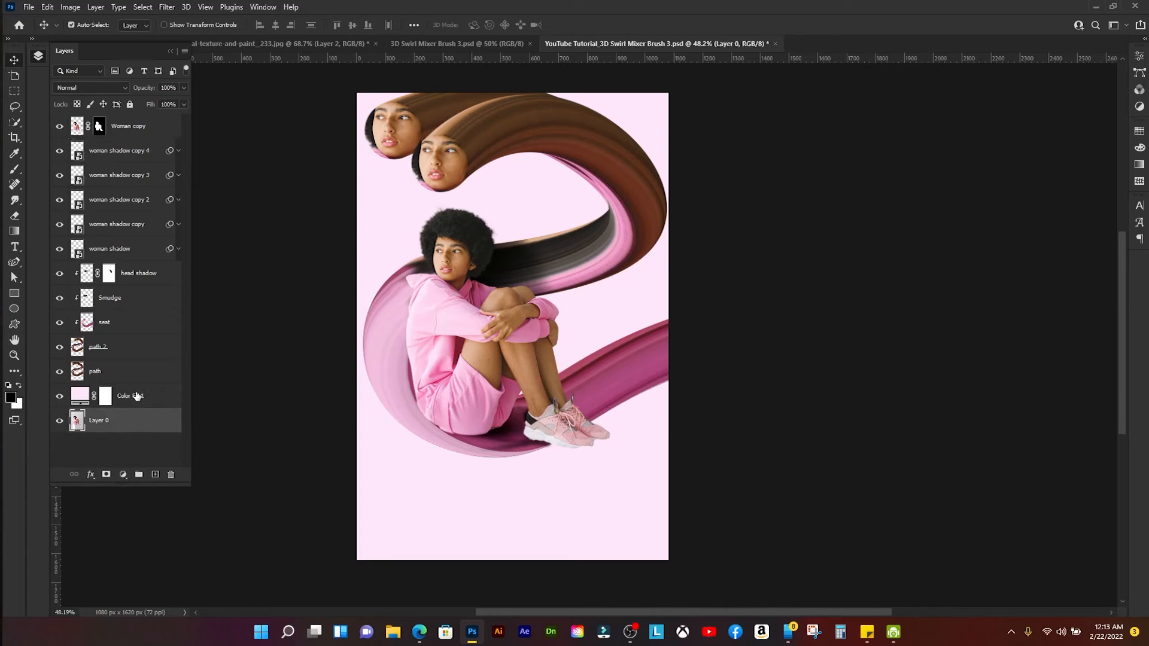
{"action": "left_click", "coordinate": [132, 402]}
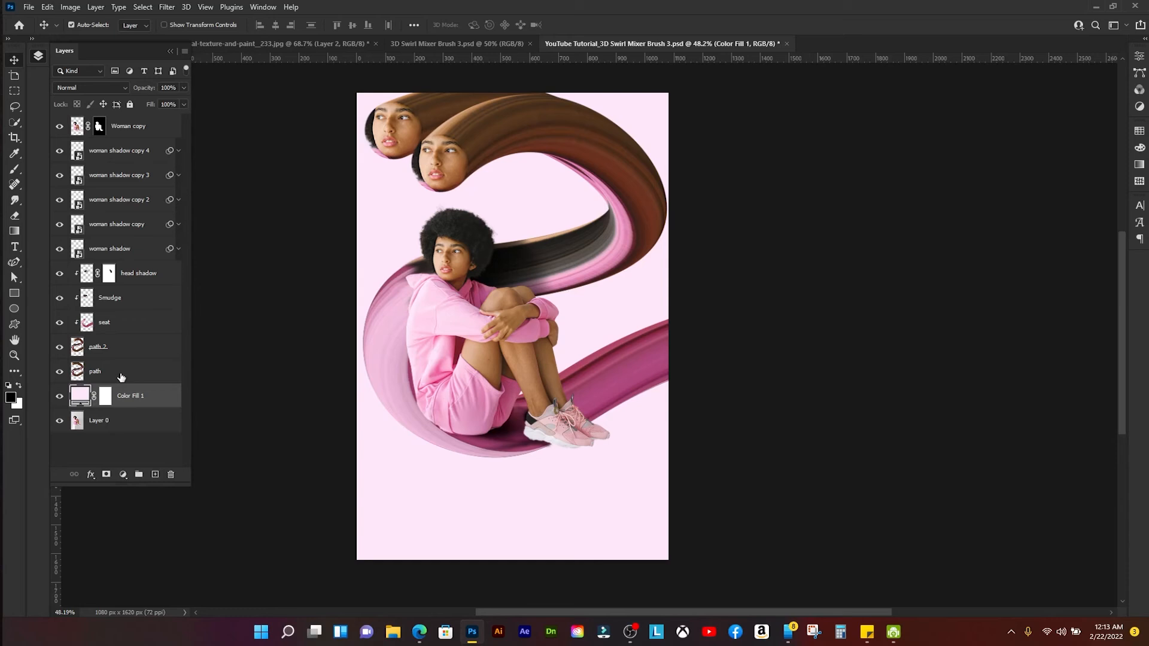
{"action": "left_click", "coordinate": [120, 375]}
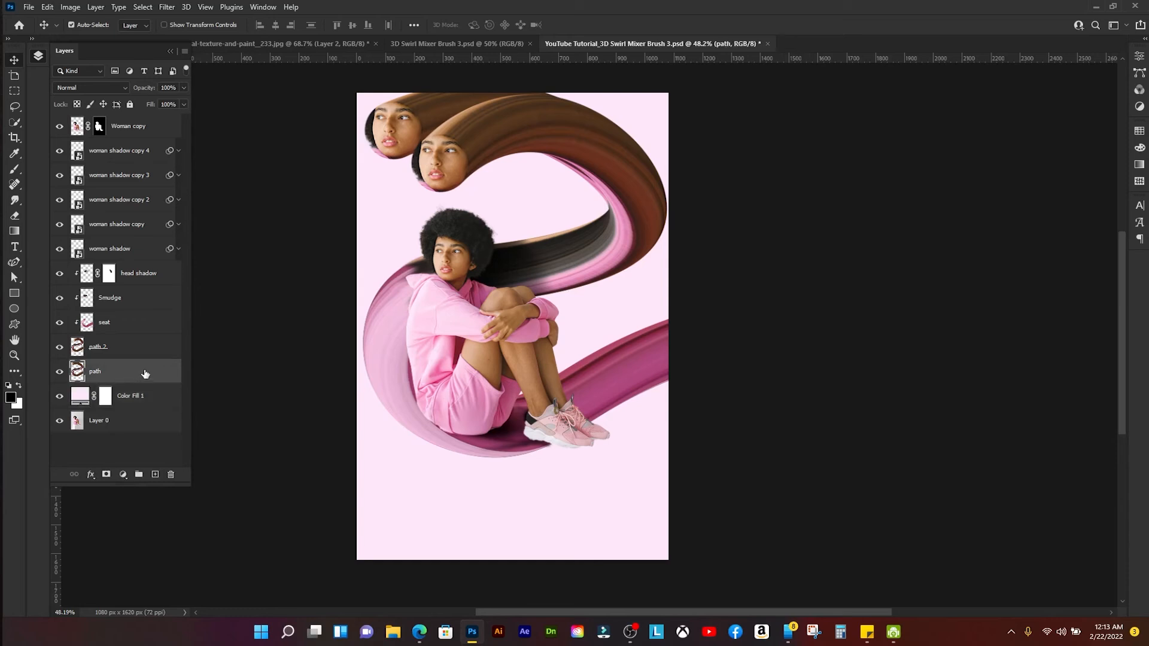
{"action": "left_click", "coordinate": [131, 128], "text": "shift"}
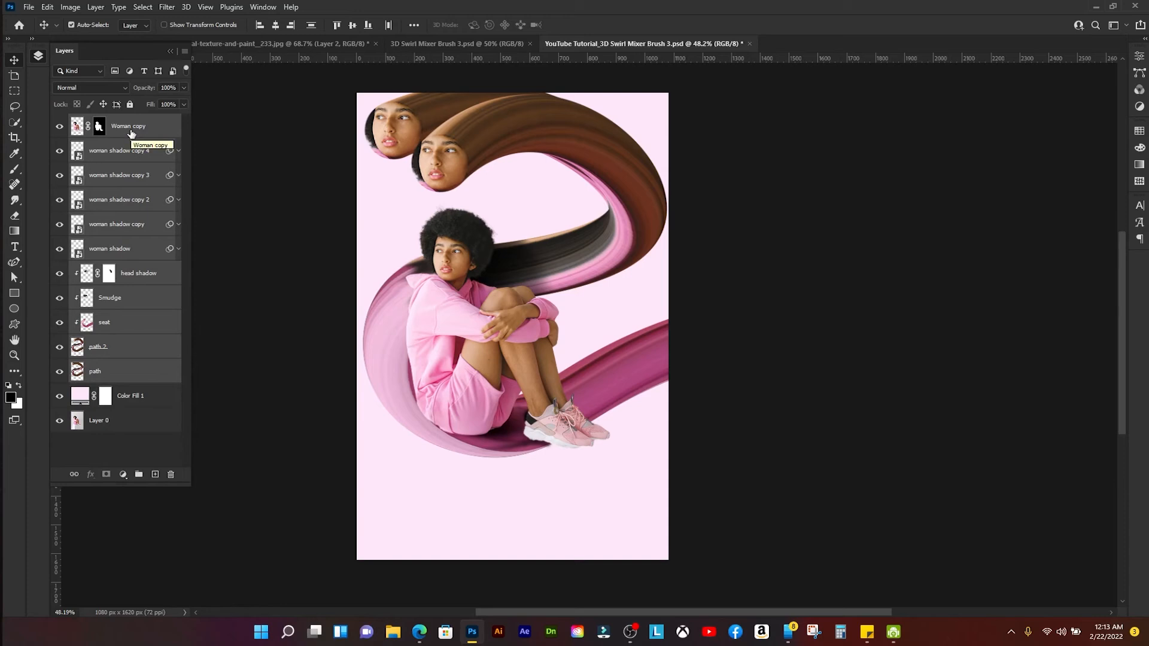
{"action": "key", "text": "ctrl"}
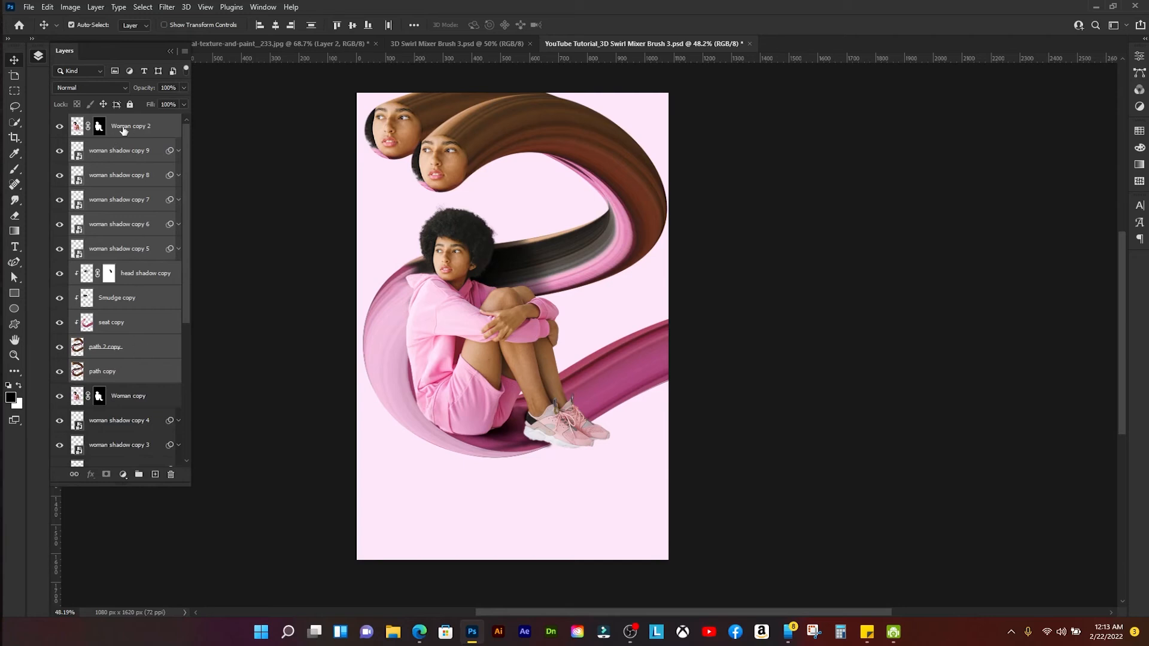
{"action": "right_click", "coordinate": [123, 130]}
{"action": "left_click", "coordinate": [216, 278]}
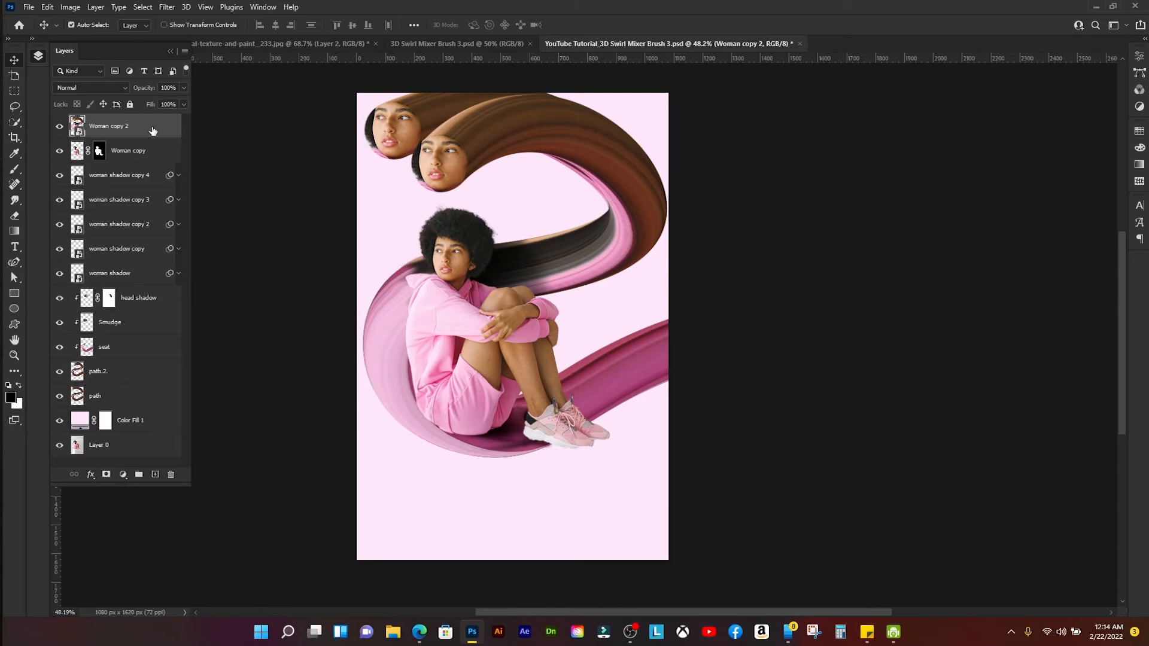
- Duplicate the combined smart object, then rename the lower one Shadow and the upper one Reflection
{"action": "key", "text": "ctrl+j"}
{"action": "double_click", "coordinate": [117, 155]}
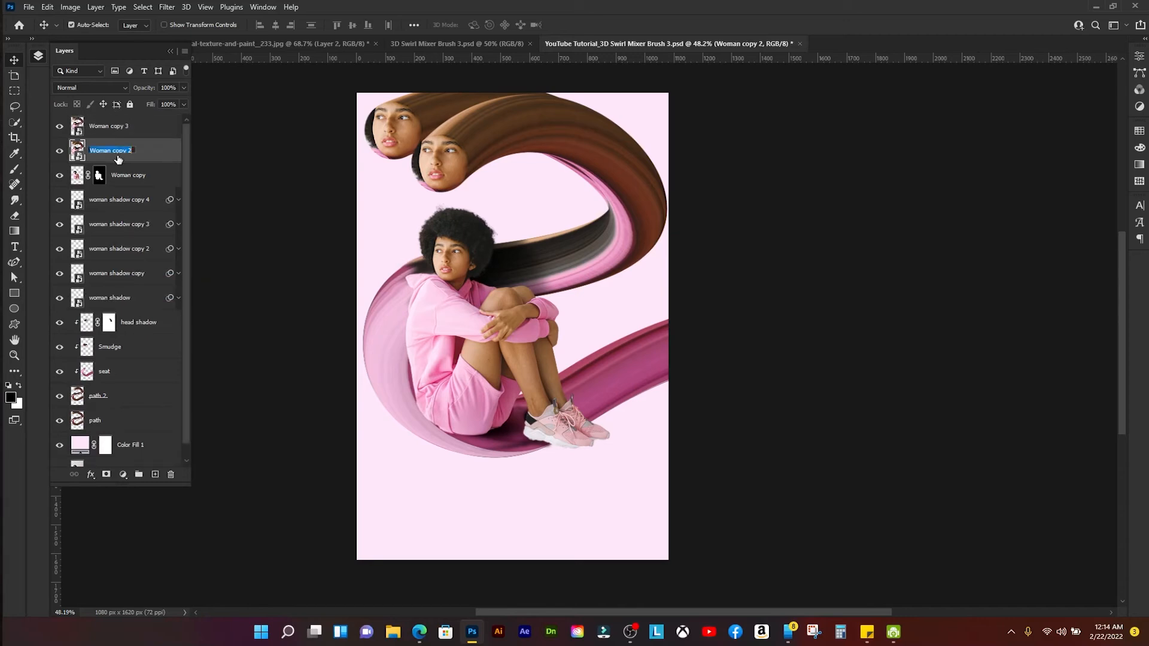
{"action": "type", "text": "Shadow"}
{"action": "key", "text": "Return"}
{"action": "double_click", "coordinate": [113, 126]}
{"action": "type", "text": "Reflection"}
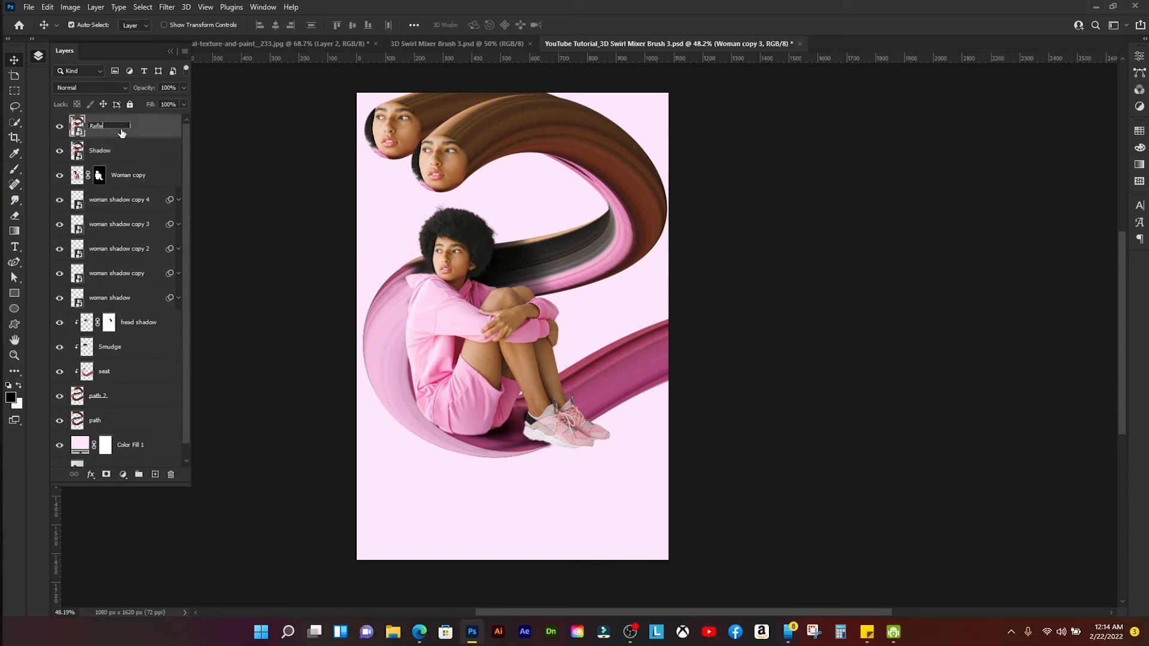
{"action": "key", "text": "Return"}
- Rasterize the Shadow smart object layer
{"action": "left_click", "coordinate": [125, 152]}
{"action": "right_click", "coordinate": [126, 157]}
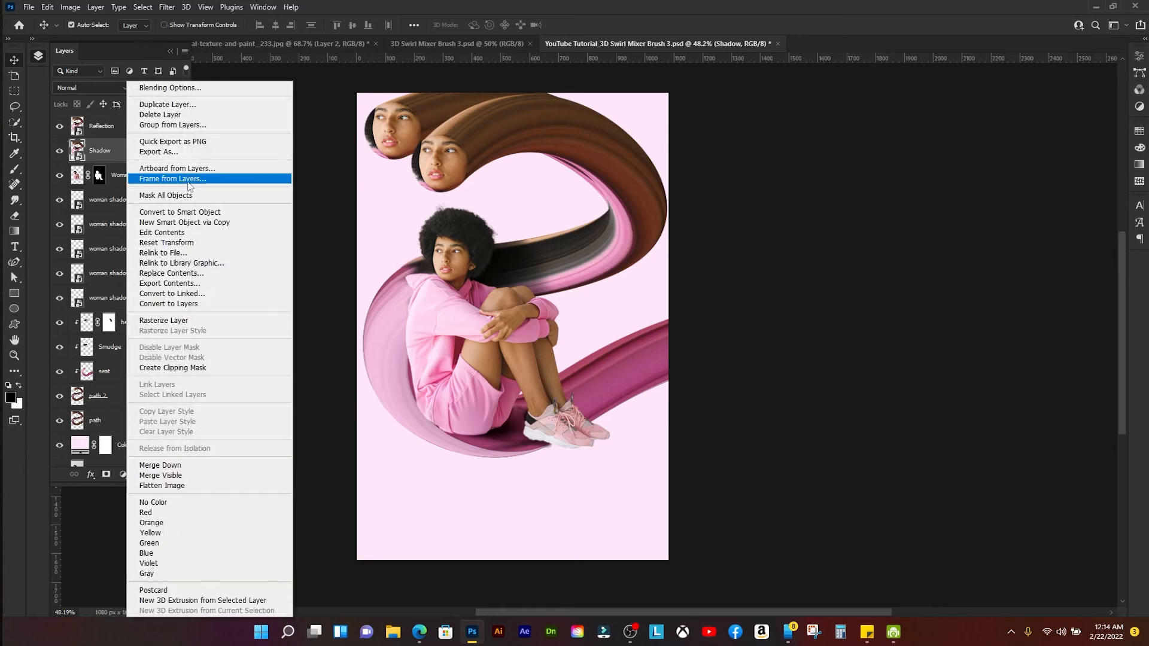
{"action": "left_click", "coordinate": [212, 321]}
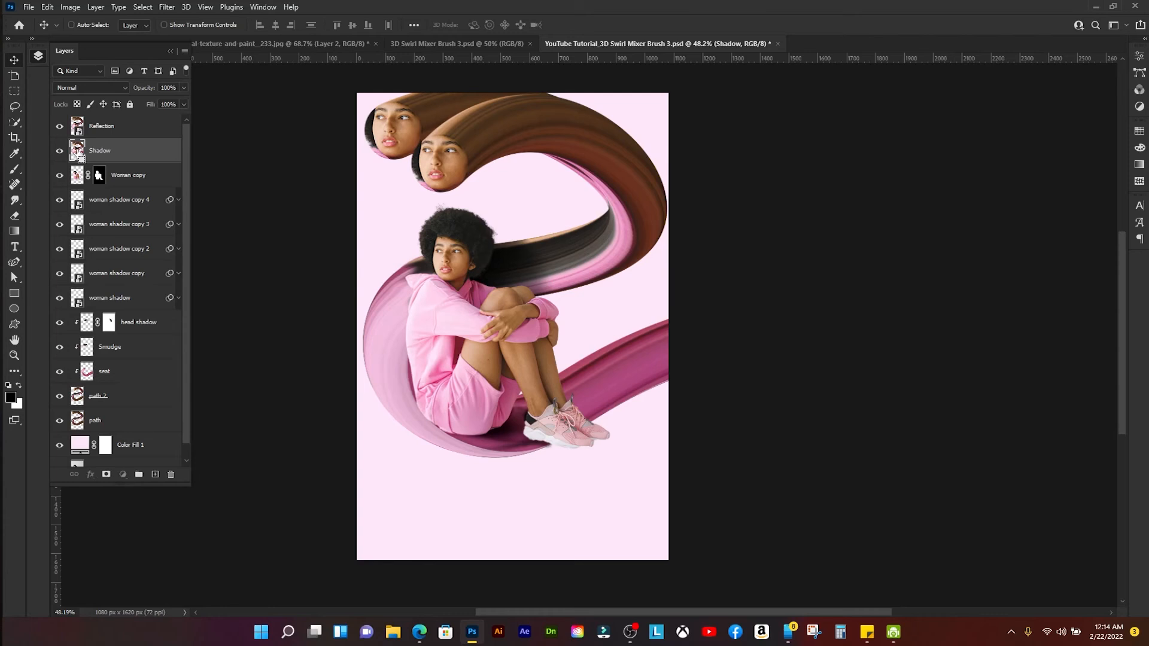
- Load the Shadow layer's outline as a selection, fill it with black at 100% opacity, hide the Reflection layer, and deselect
{"action": "left_click", "coordinate": [79, 153], "text": "ctrl"}
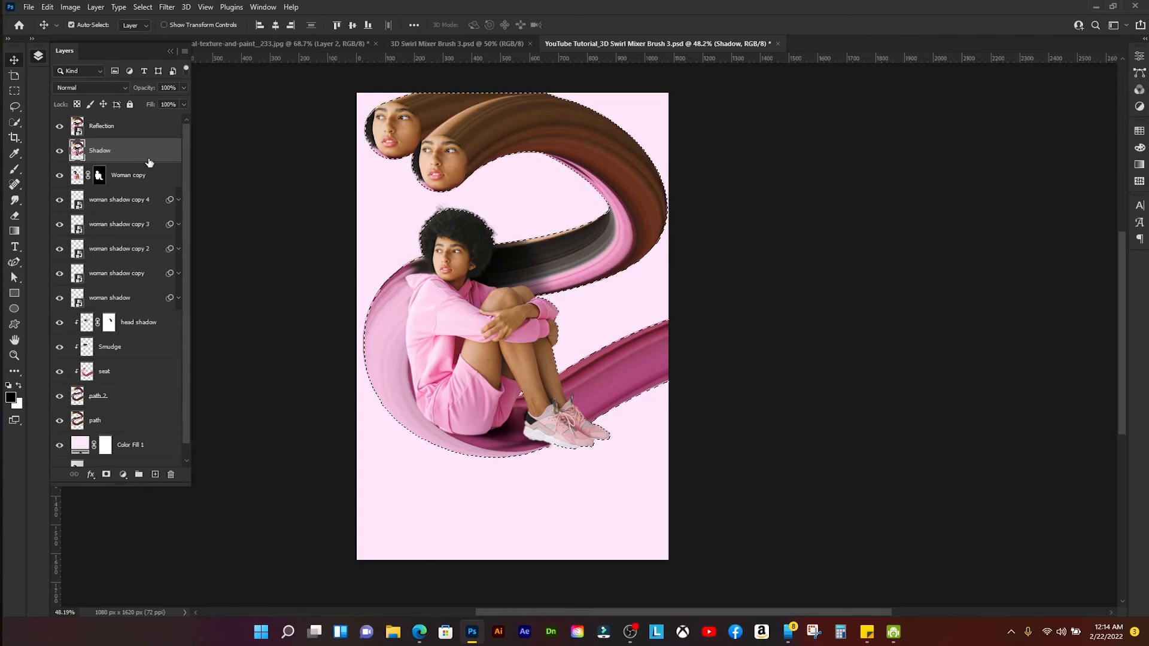
{"action": "key", "text": "shift+F5"}
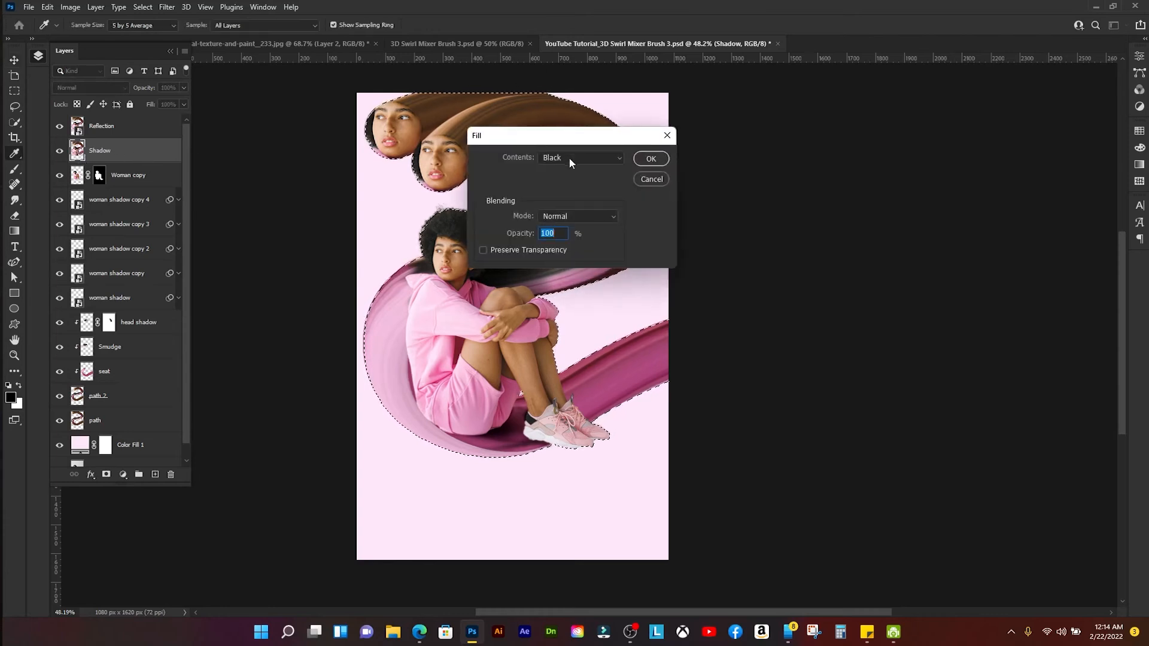
{"action": "left_click", "coordinate": [650, 159]}
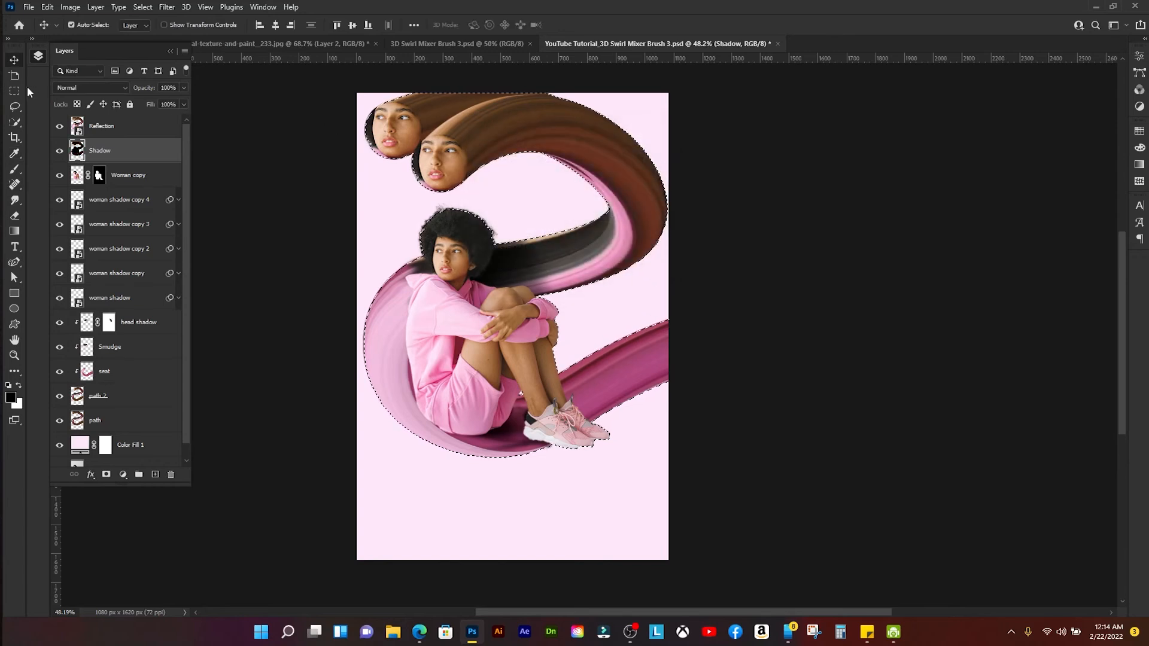
{"action": "left_click", "coordinate": [59, 125]}
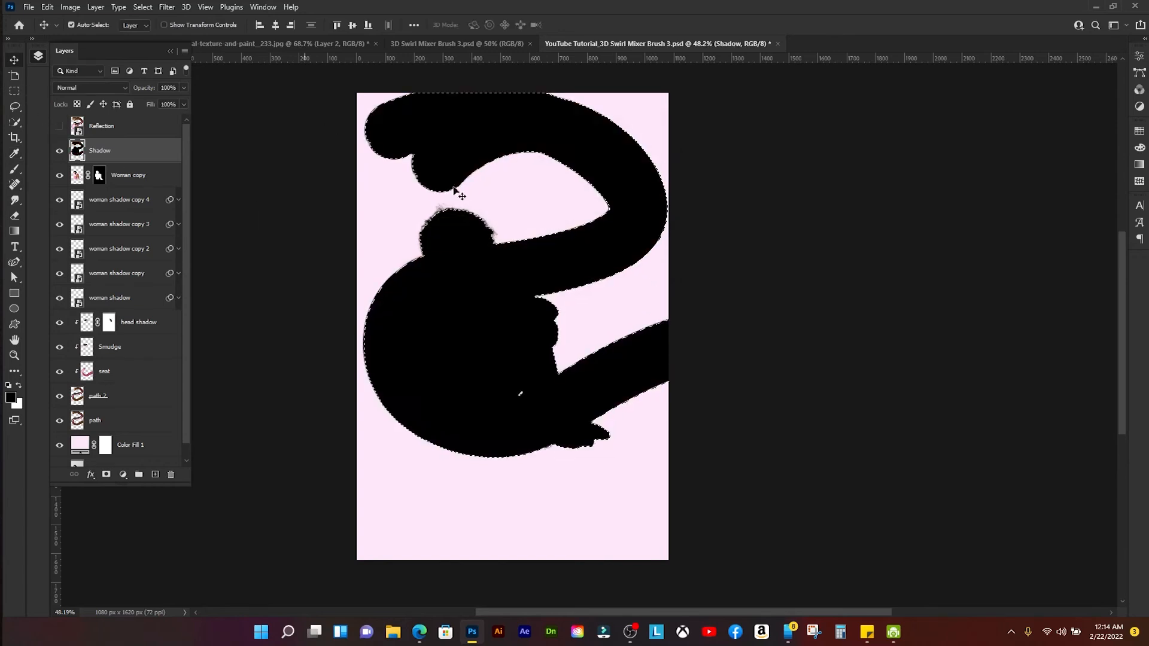
{"action": "key", "text": "ctrl+d"}
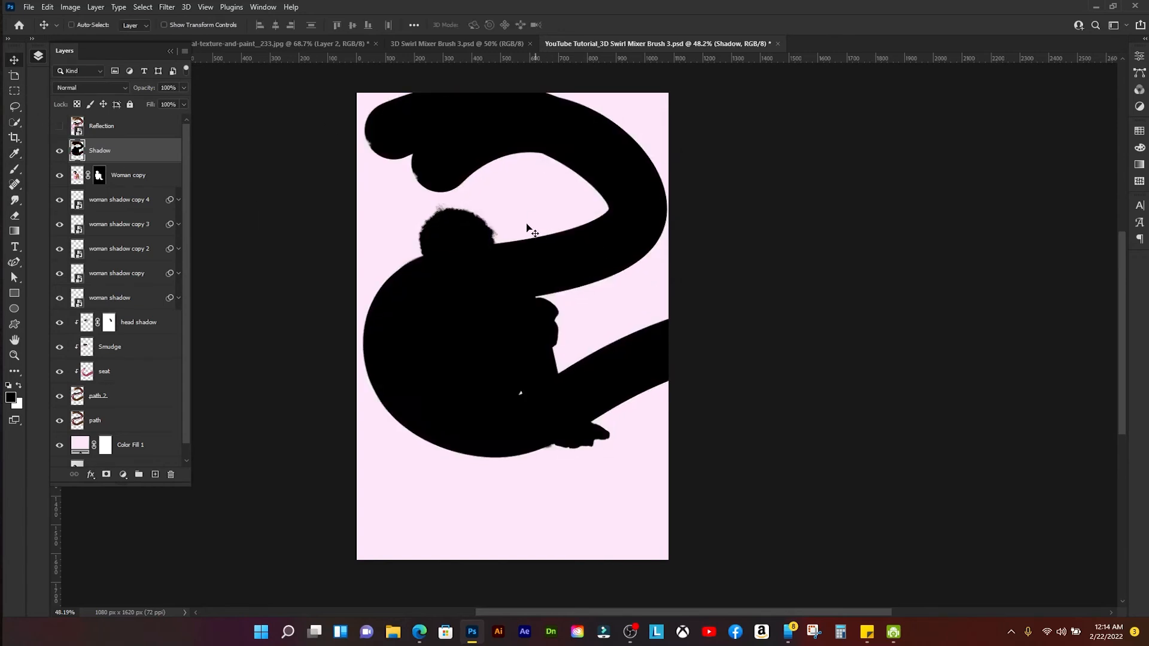
{"action": "scroll", "coordinate": [532, 243], "scroll_direction": "down", "scroll_amount": 2}
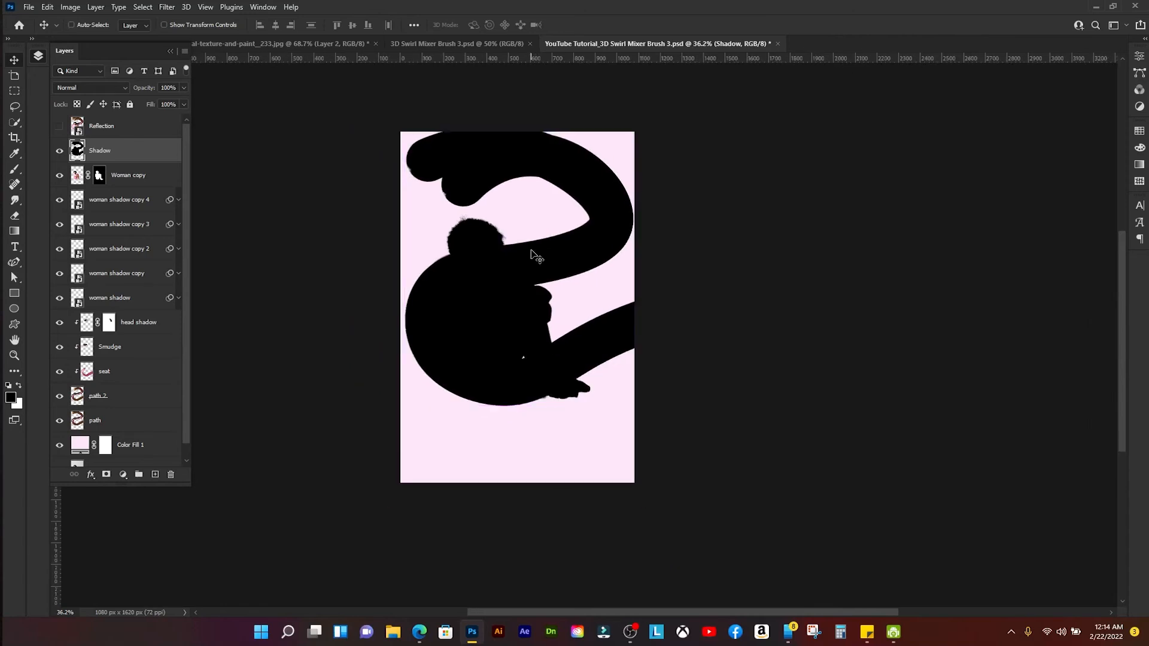
- Flip the Shadow layer vertically, move it below the figure and squash its height to about 19%
{"action": "key", "text": "ctrl+t"}
{"action": "right_click", "coordinate": [561, 339]}
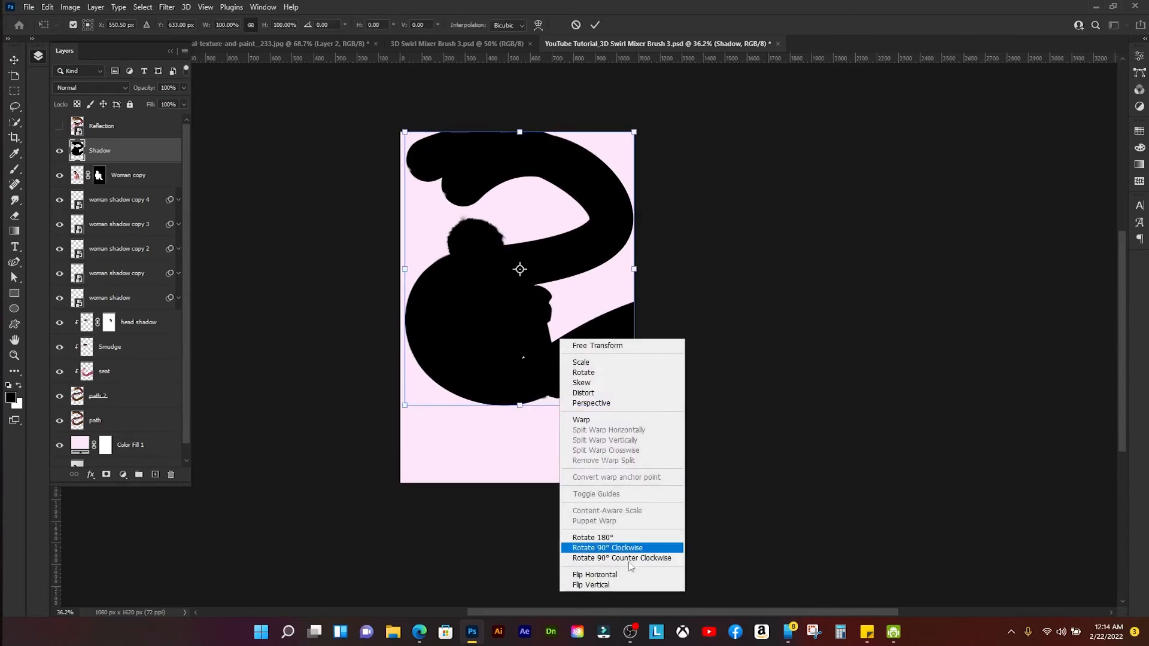
{"action": "left_click", "coordinate": [625, 584]}
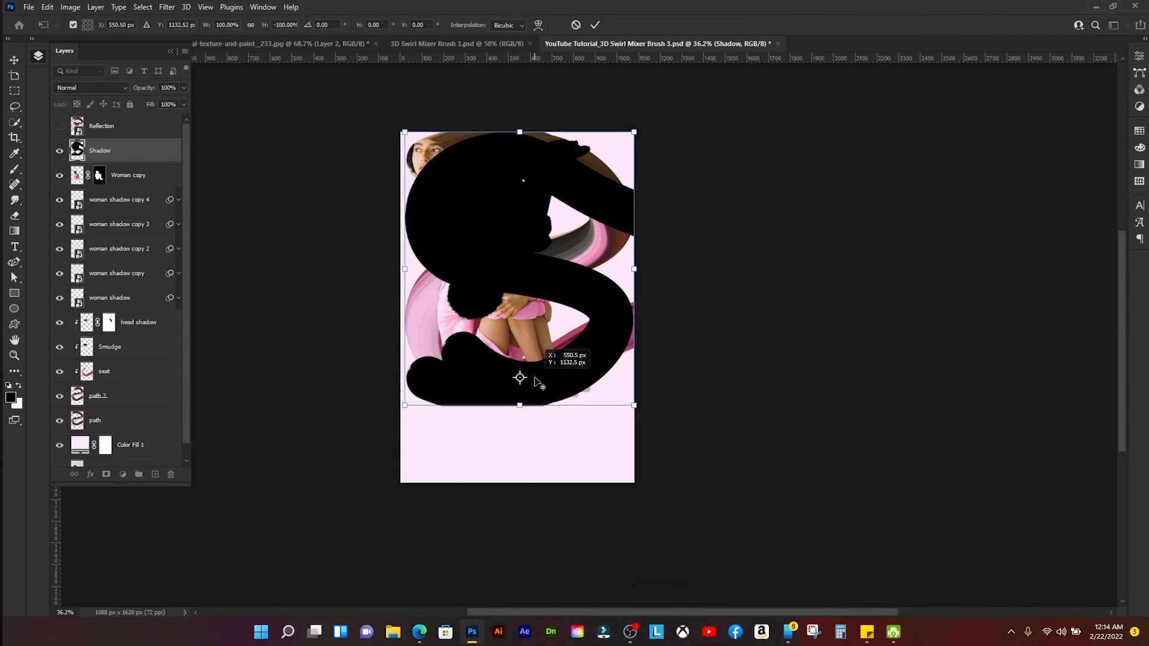
{"action": "key", "text": "ctrl+z"}
{"action": "left_click_drag", "start_coordinate": [569, 255], "coordinate": [579, 440]}
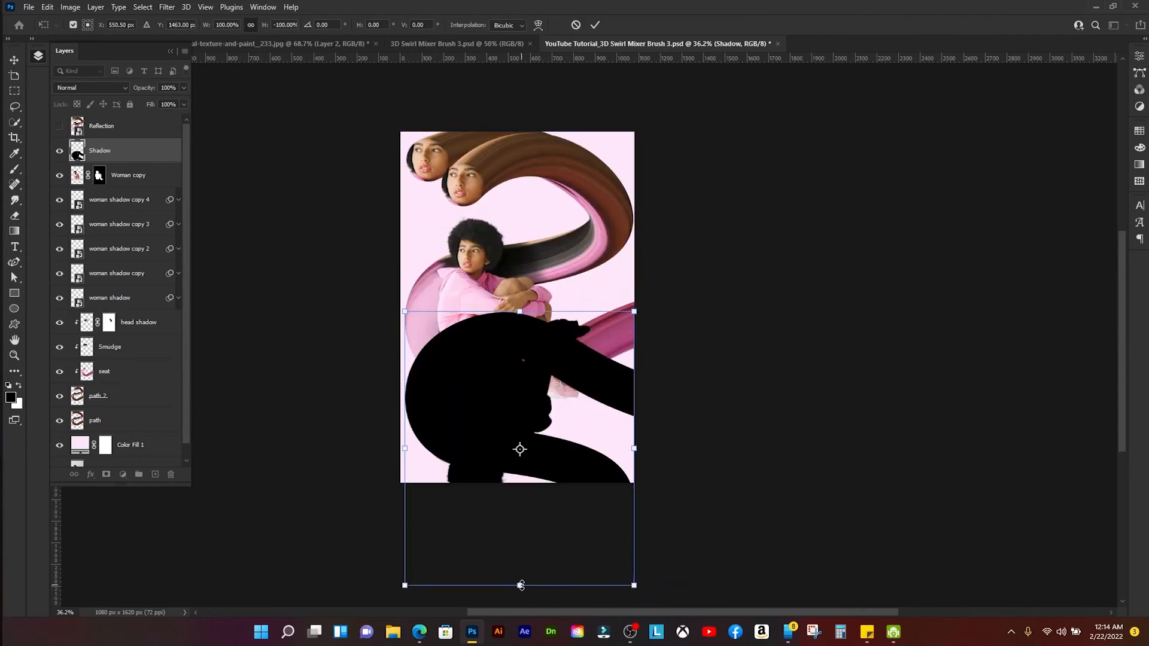
{"action": "left_click_drag", "start_coordinate": [521, 585], "coordinate": [572, 435]}
{"action": "scroll", "coordinate": [544, 437], "scroll_direction": "up", "scroll_amount": 2}
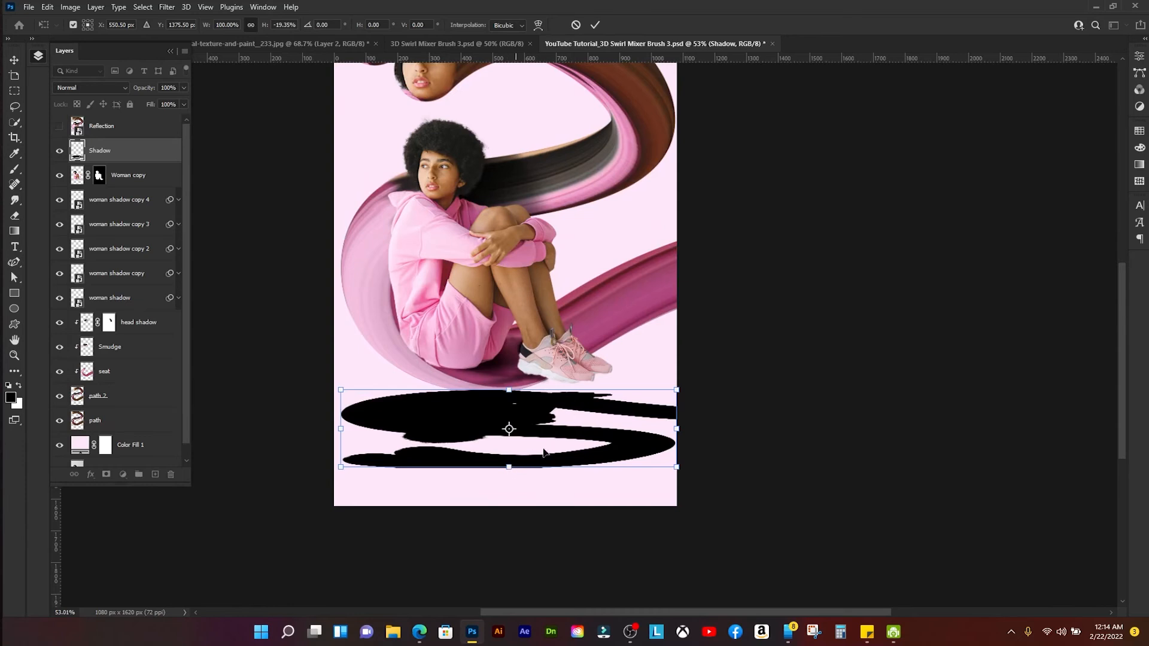
{"action": "key", "text": "Return"}
{"action": "scroll", "coordinate": [541, 378], "scroll_direction": "down", "scroll_amount": 2}
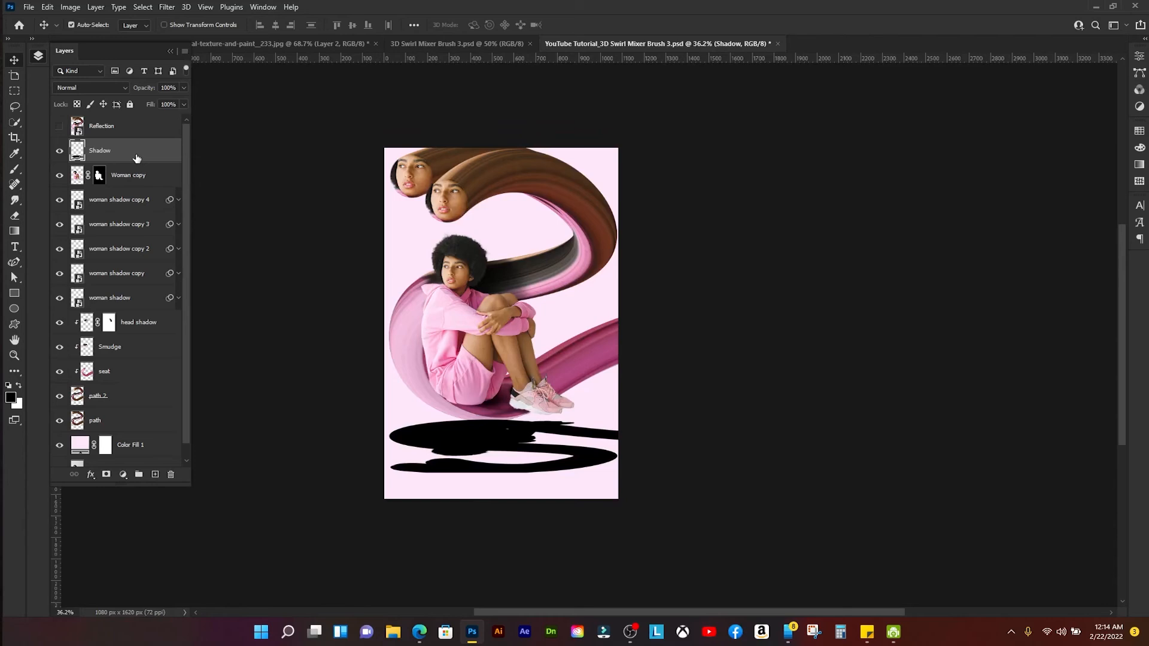
- Delete the Shadow layer and place a black ellipse of about 1044 × 124 px beneath the seat swirl
{"action": "key", "text": "Delete"}
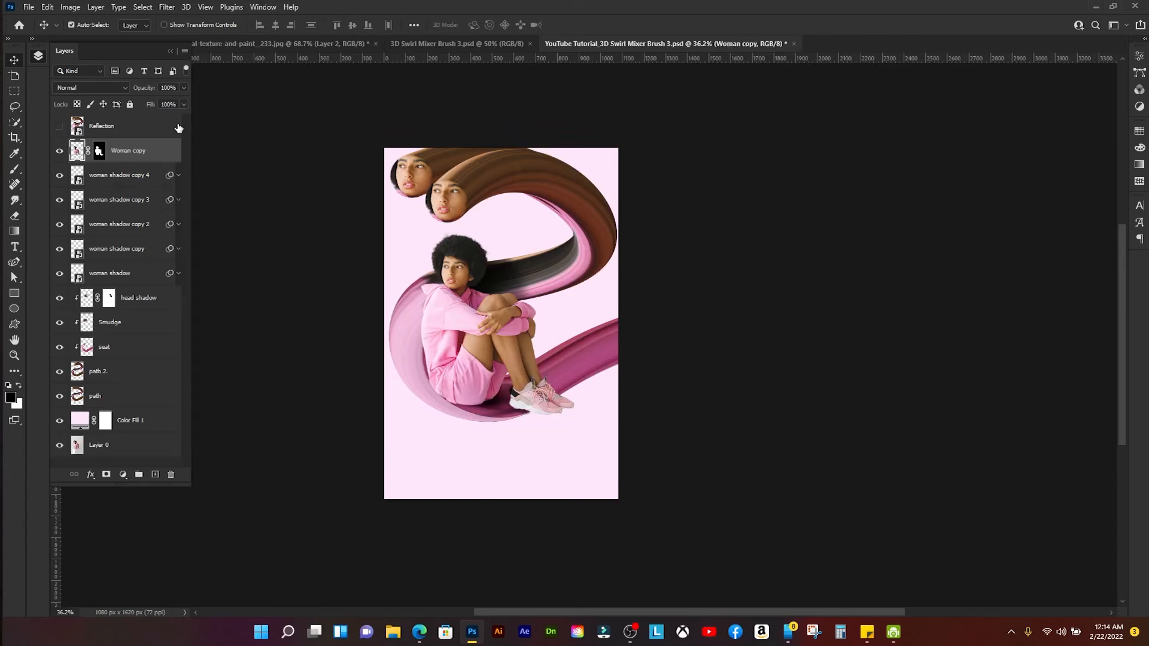
{"action": "left_click", "coordinate": [155, 474]}
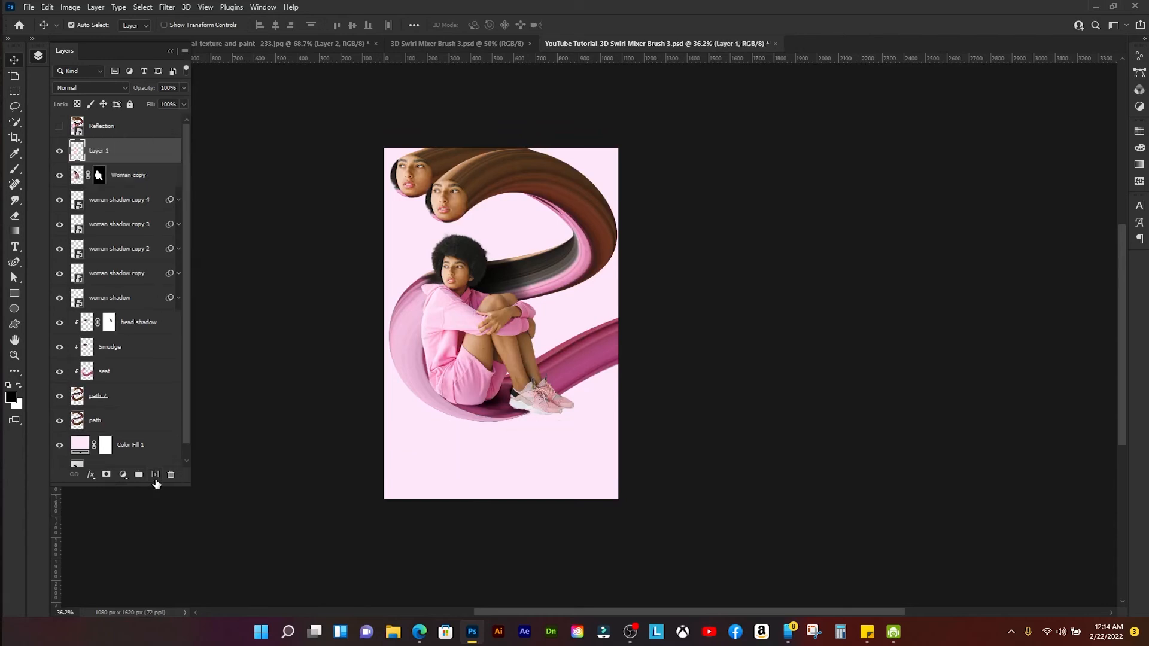
{"action": "left_click", "coordinate": [14, 312]}
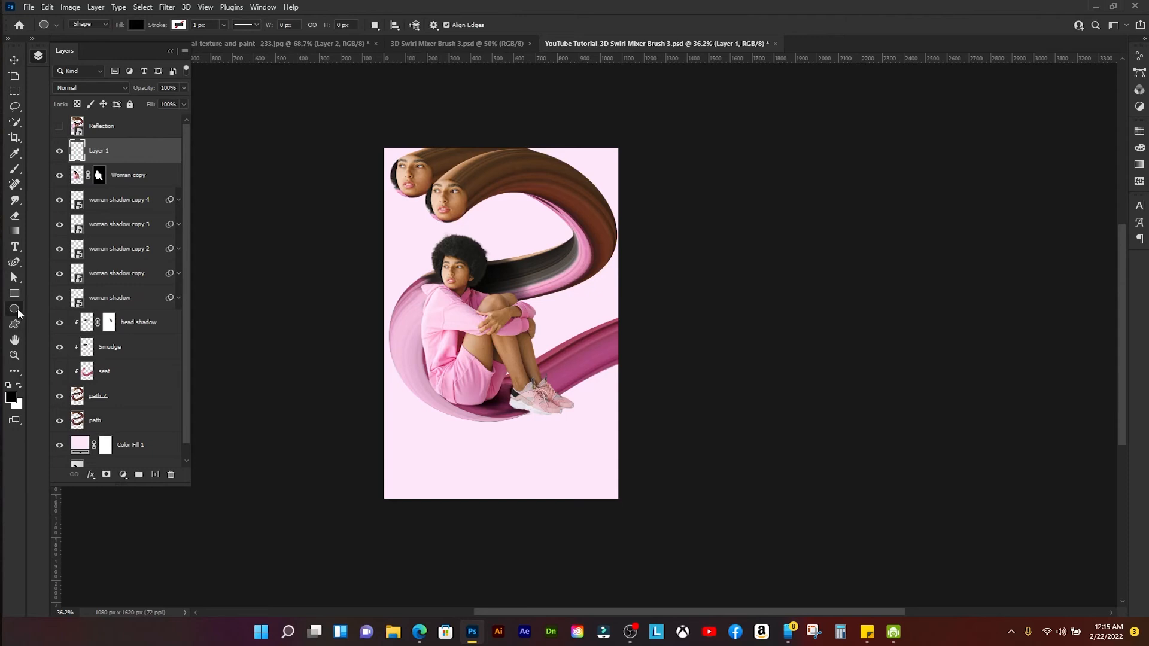
{"action": "scroll", "coordinate": [480, 460], "scroll_direction": "right", "scroll_amount": 1}
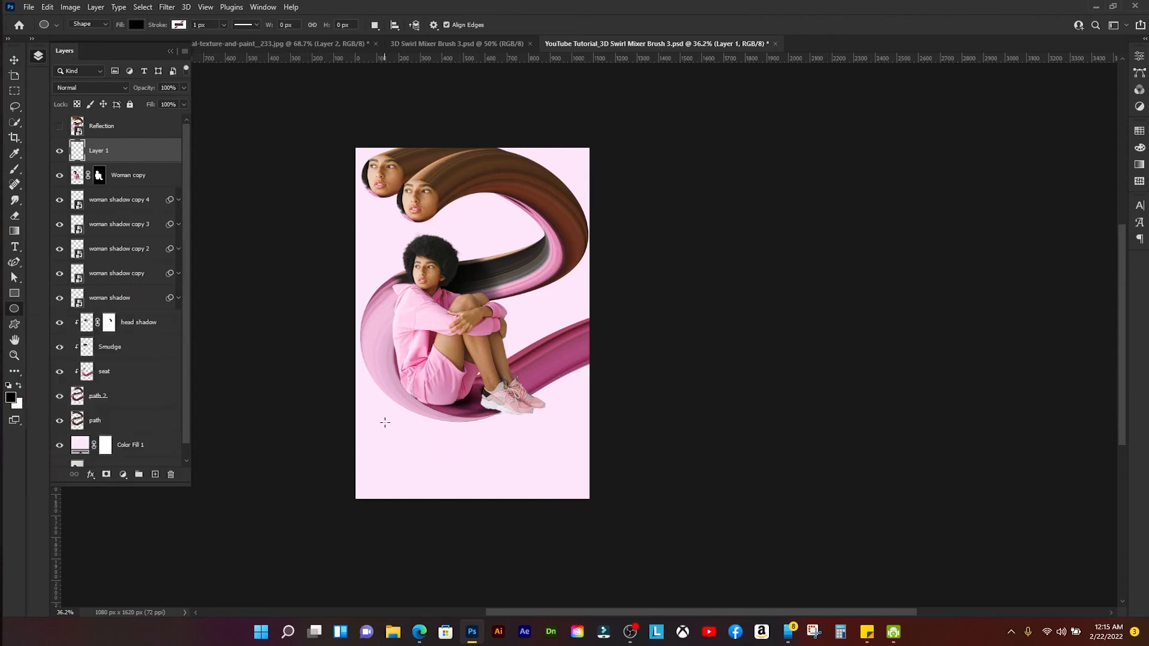
{"action": "left_click_drag", "start_coordinate": [366, 428], "coordinate": [593, 455]}
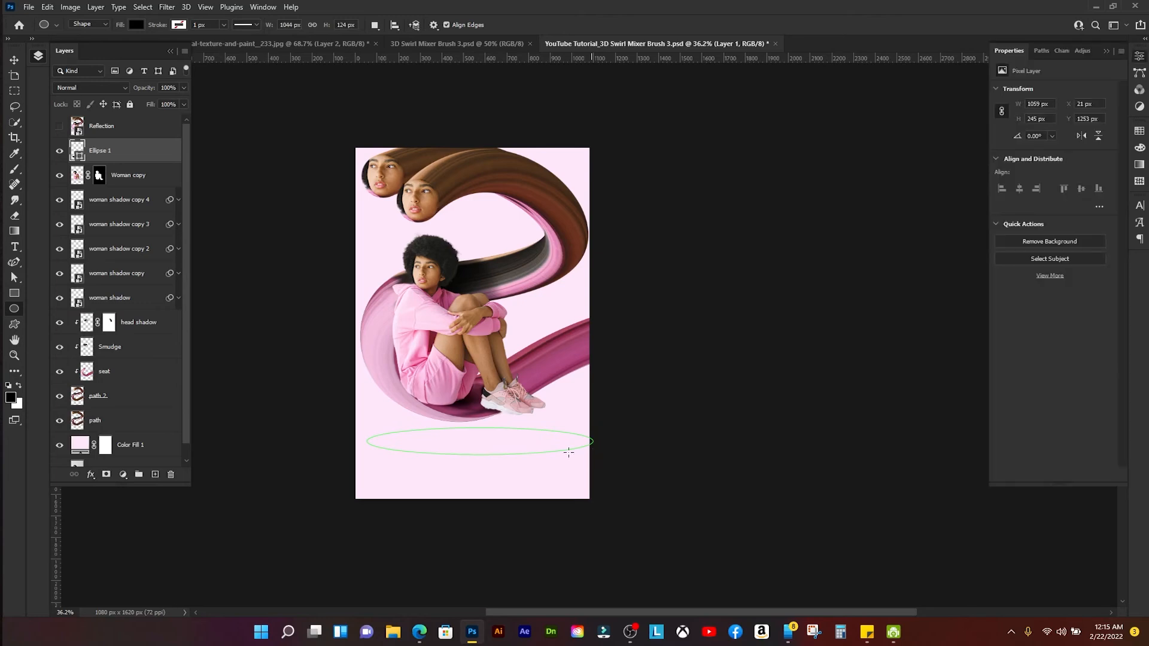
{"action": "key", "text": "v"}
{"action": "left_click_drag", "start_coordinate": [483, 431], "coordinate": [484, 448]}
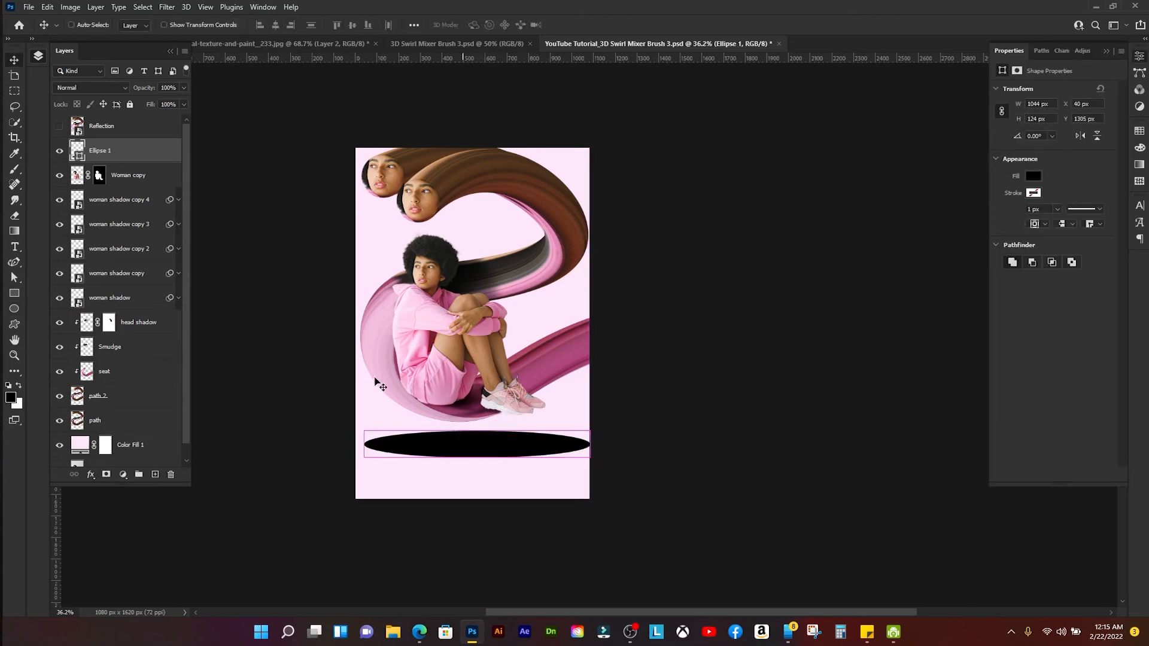
- Rename the ellipse layer as ground shadow and convert it to a smart object
{"action": "double_click", "coordinate": [100, 151]}
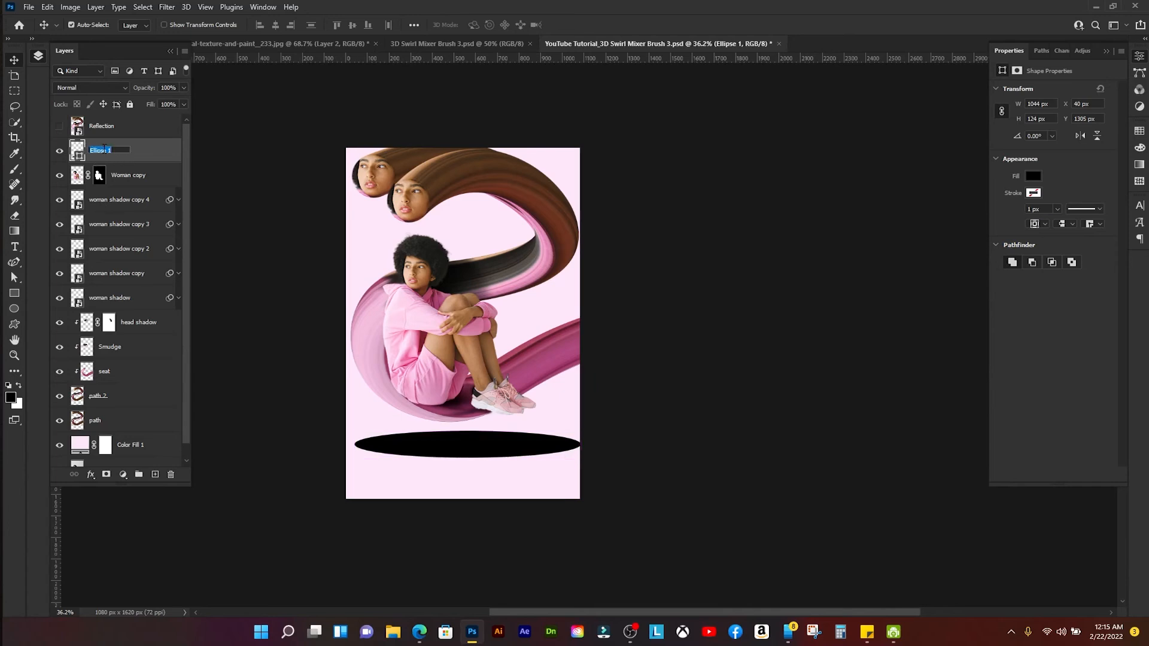
{"action": "type", "text": "s"}
{"action": "type", "text": "round shadow"}
{"action": "key", "text": "Return"}
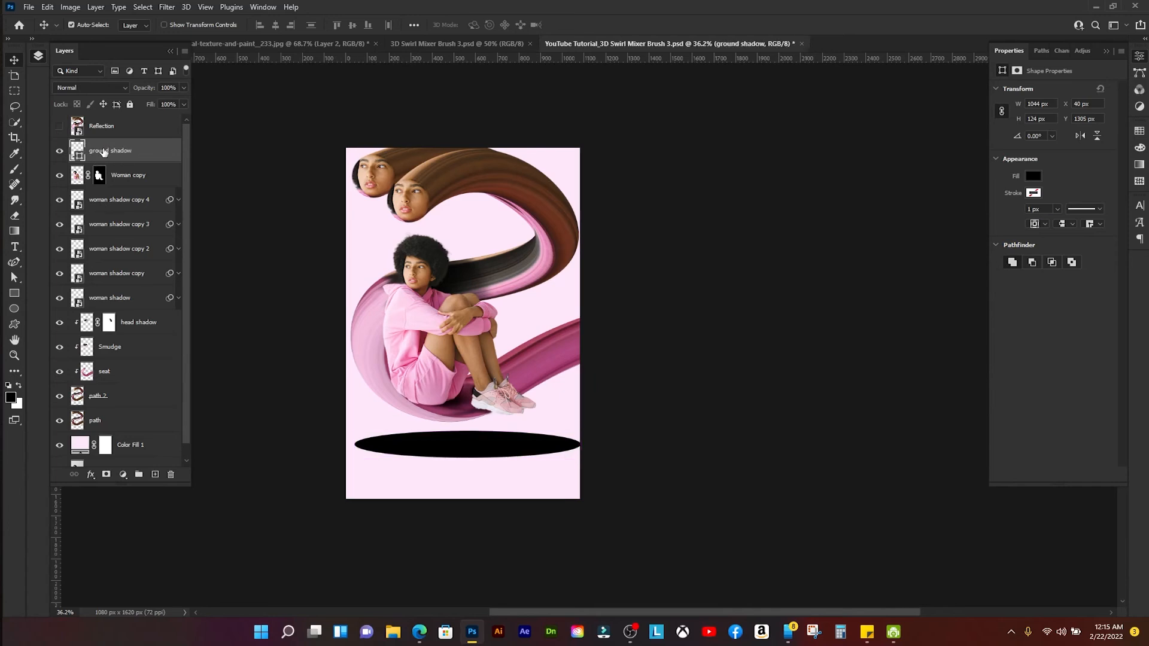
{"action": "right_click", "coordinate": [103, 152]}
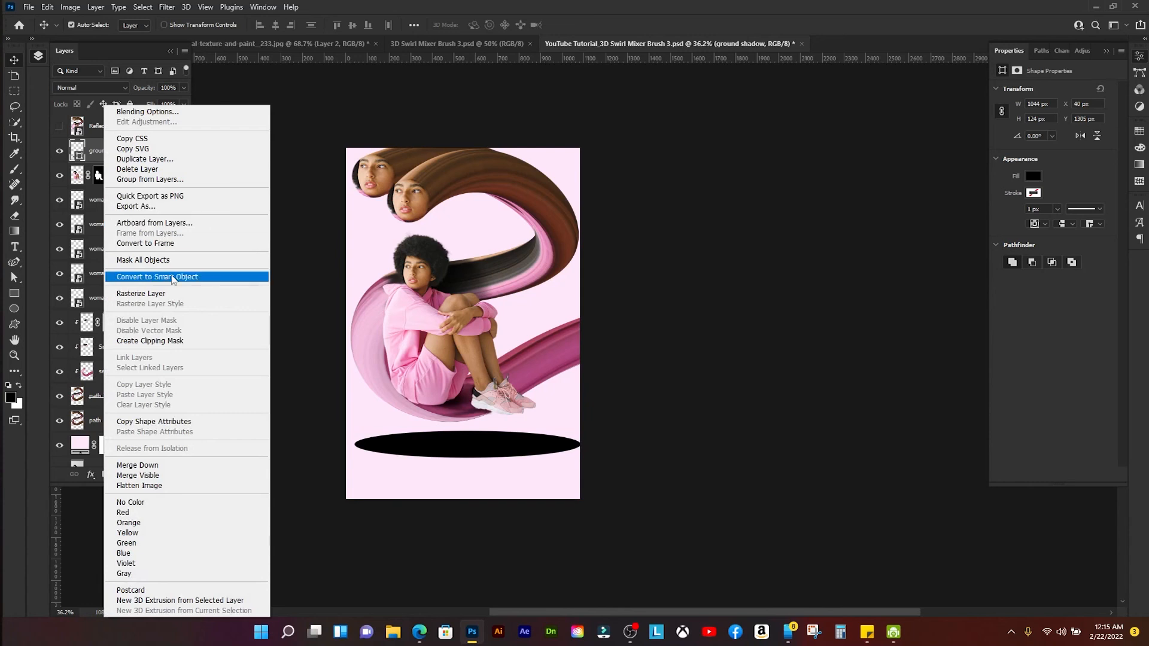
{"action": "left_click", "coordinate": [215, 277]}
- Apply a Gaussian Blur with a radius of 50 pixels to the ground shadow layer
{"action": "left_click", "coordinate": [168, 6]}
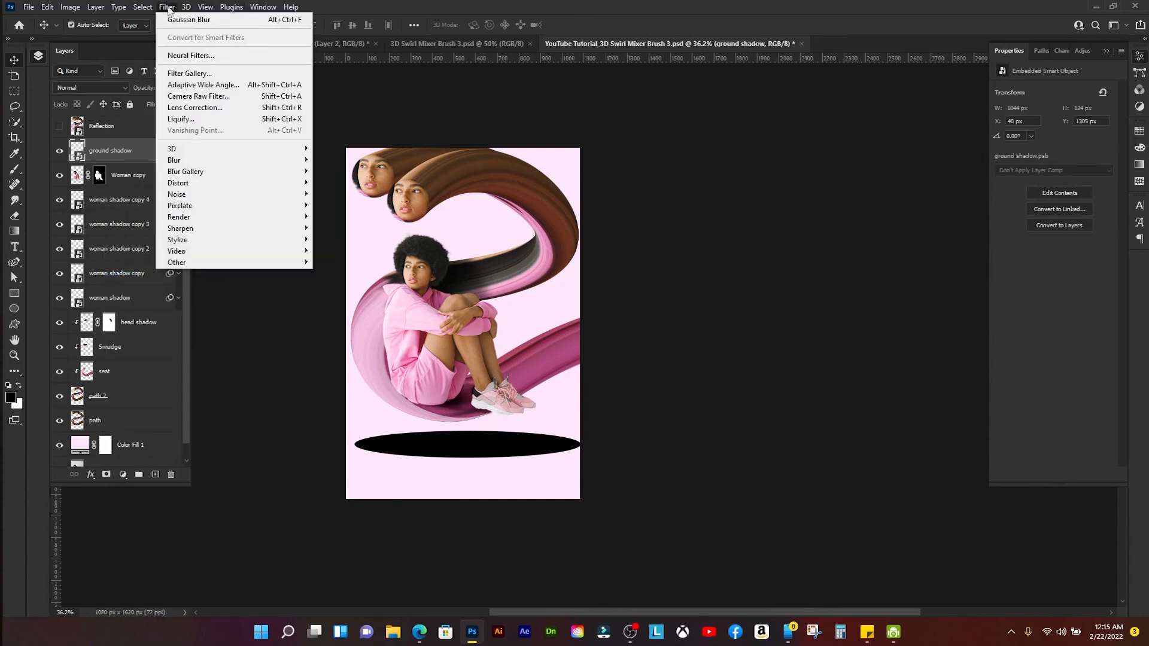
{"action": "left_click", "coordinate": [177, 18]}
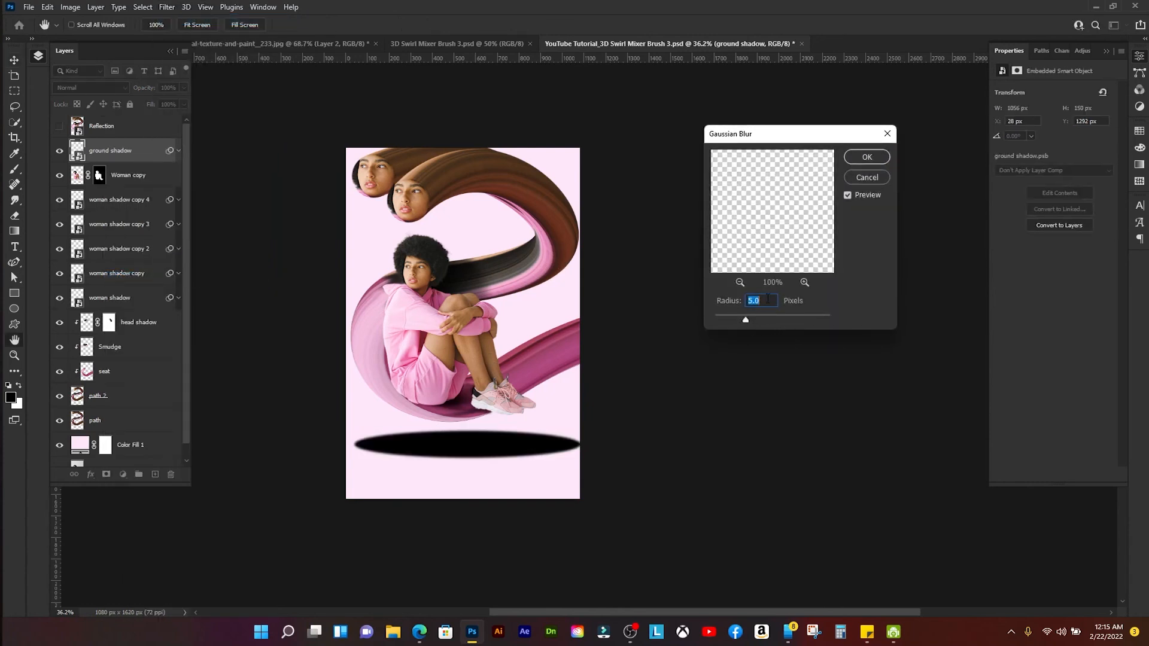
{"action": "type", "text": "25"}
{"action": "left_click_drag", "start_coordinate": [771, 304], "coordinate": [600, 287]}
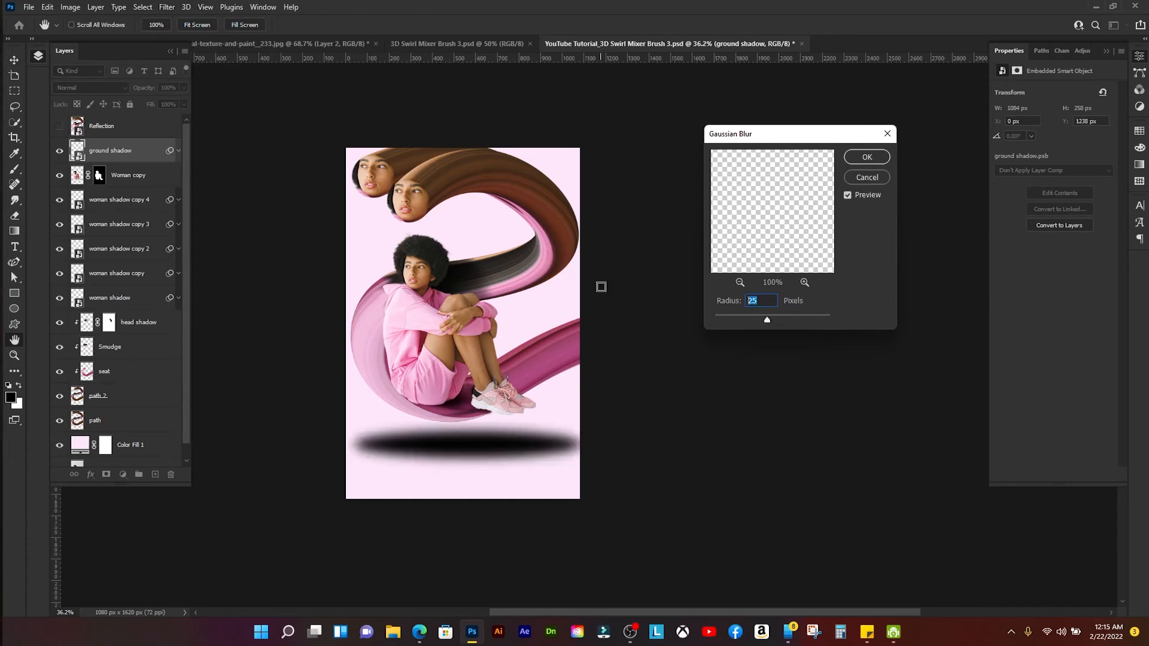
{"action": "type", "text": "35"}
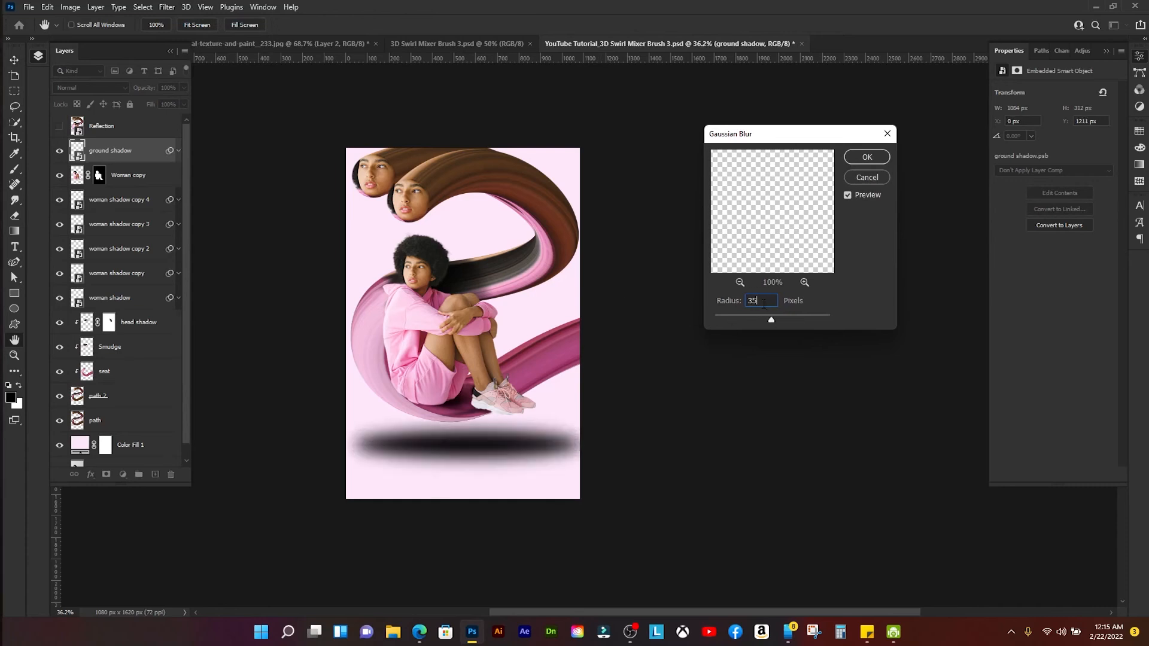
{"action": "left_click_drag", "start_coordinate": [770, 303], "coordinate": [602, 276]}
{"action": "type", "text": "50"}
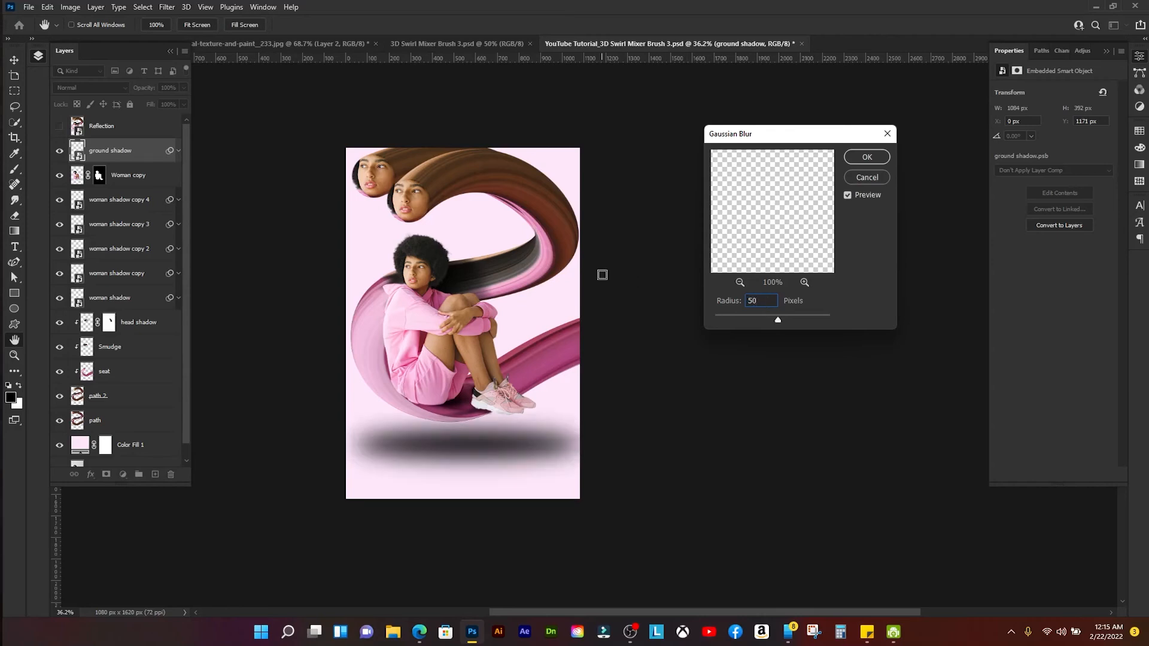
{"action": "left_click", "coordinate": [869, 157]}
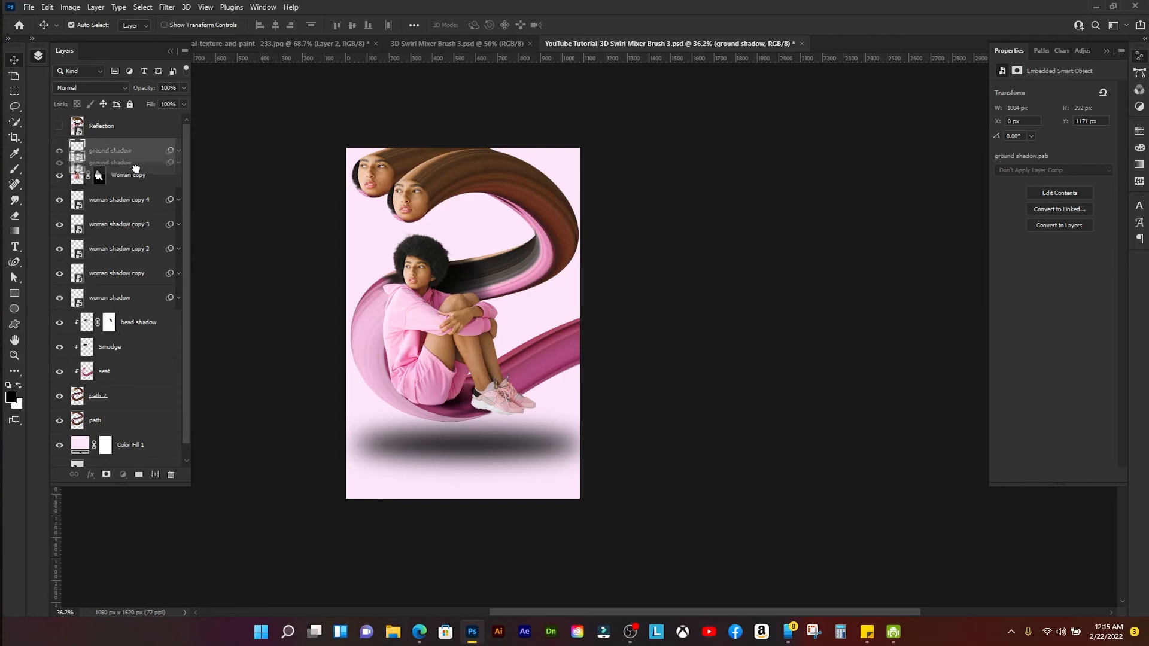
- Duplicate the ground shadow layer and set both ground shadows to Multiply blending with 50% fill
{"action": "key", "text": "ctrl+j"}
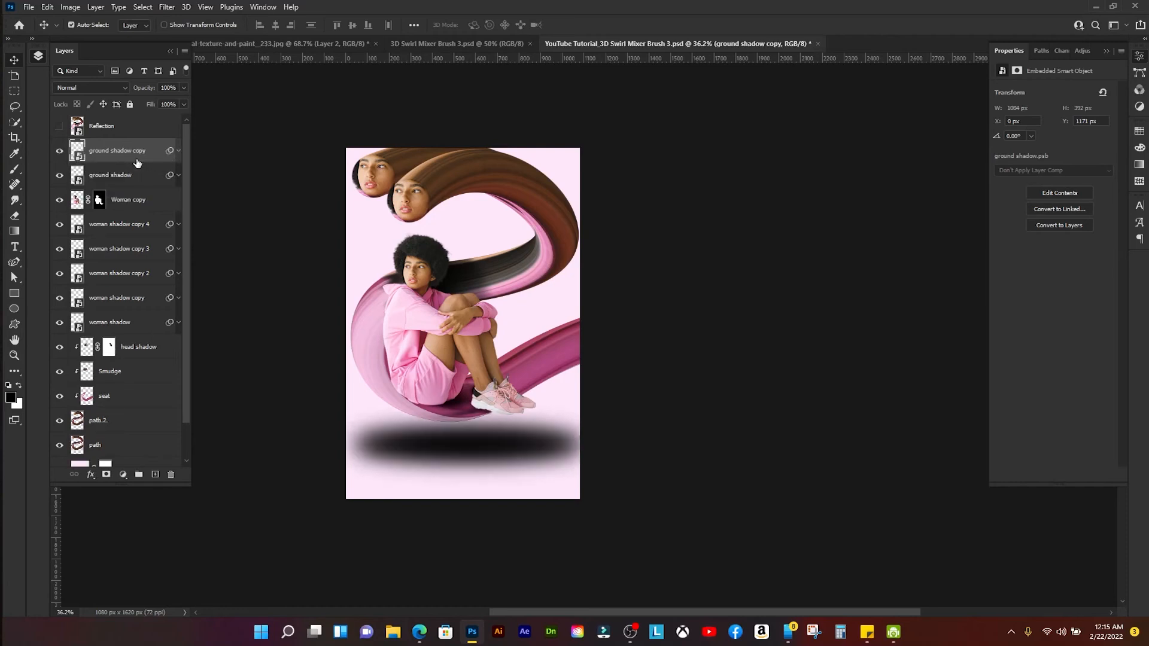
{"action": "left_click", "coordinate": [127, 178]}
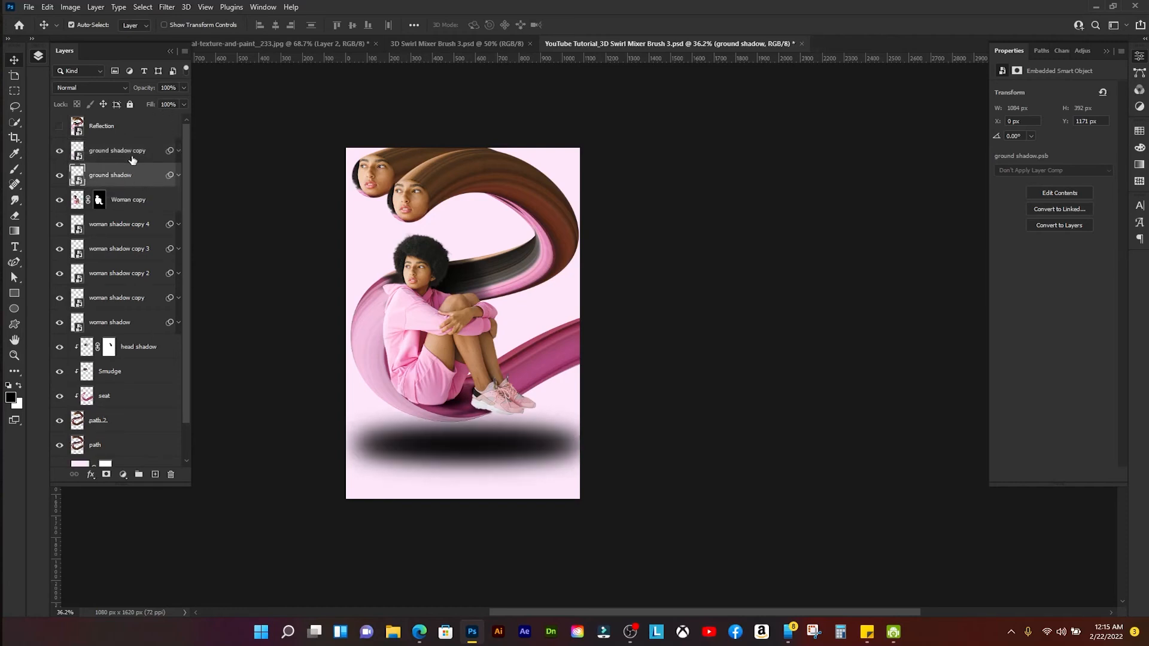
{"action": "left_click", "coordinate": [132, 159], "text": "shift"}
{"action": "left_click", "coordinate": [99, 88]}
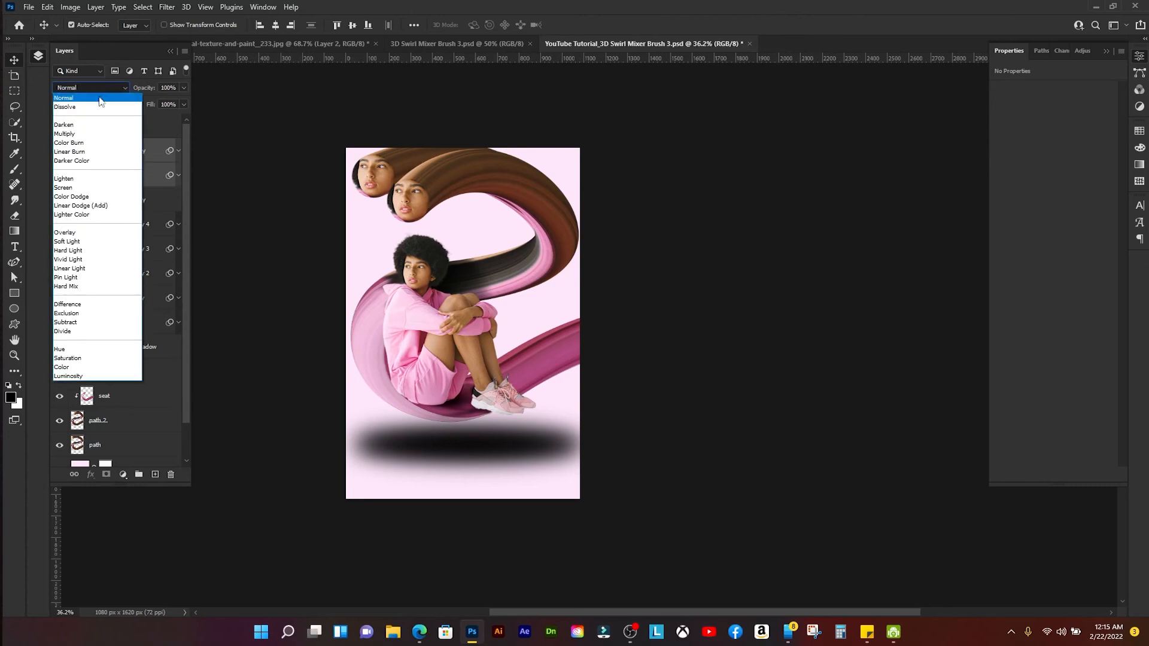
{"action": "left_click", "coordinate": [102, 136]}
{"action": "left_click", "coordinate": [174, 105]}
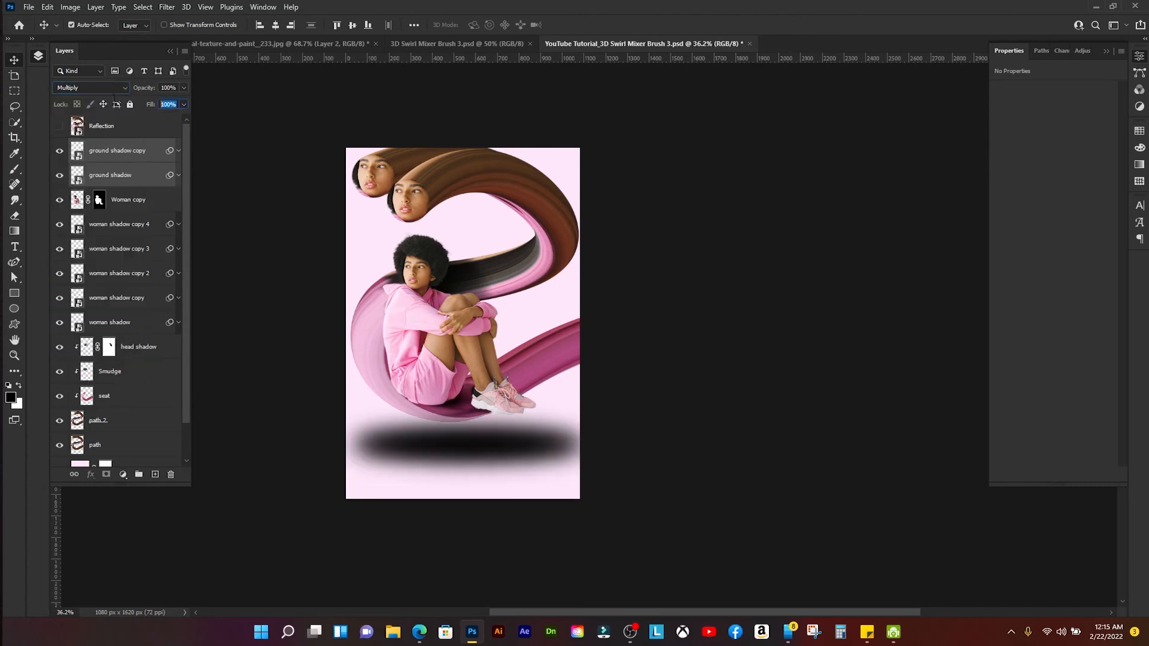
{"action": "type", "text": "50"}
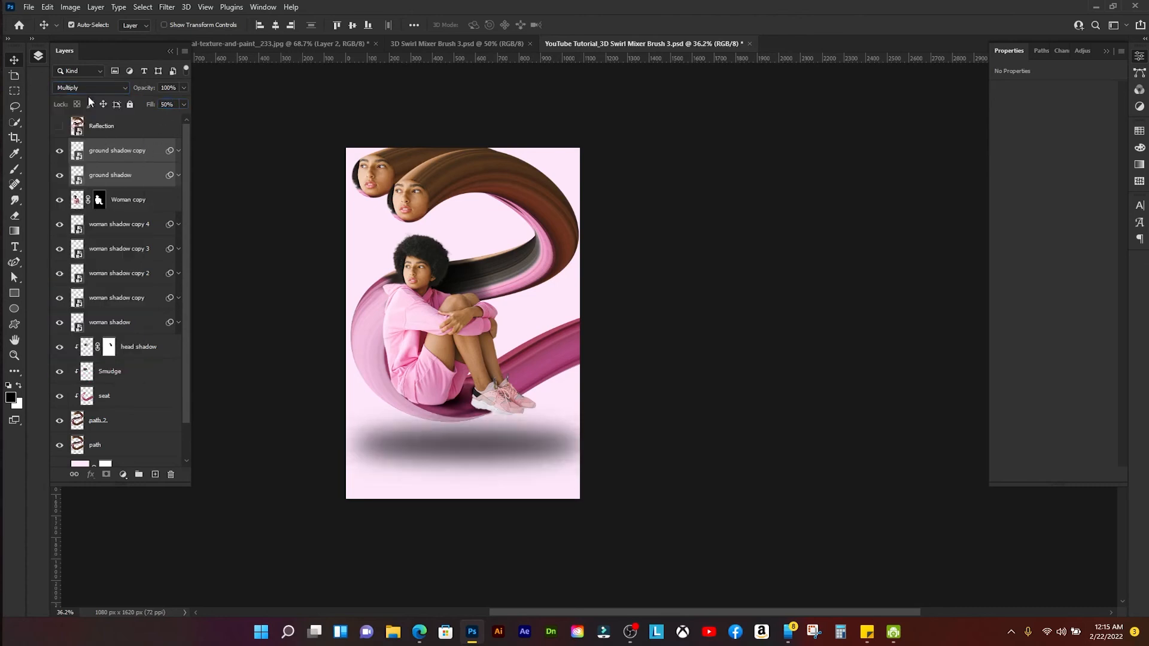
- Set the lower ground shadow's fill to 15% and enlarge it from its centre to about 1558 × 454 px
{"action": "left_click", "coordinate": [153, 180]}
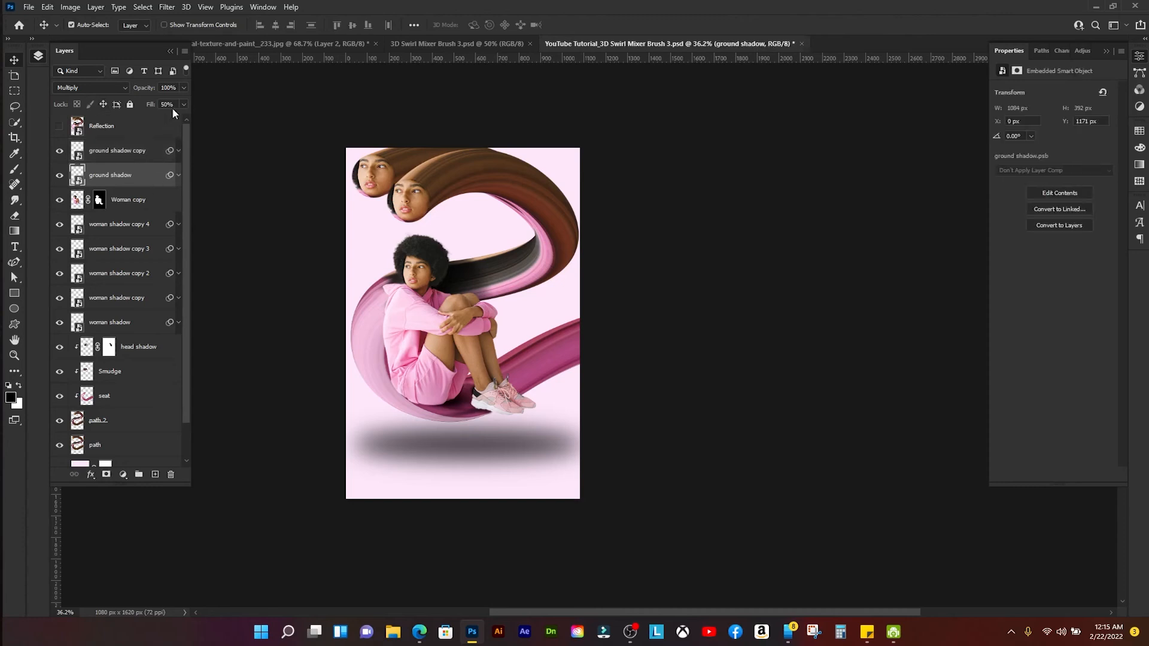
{"action": "type", "text": "15"}
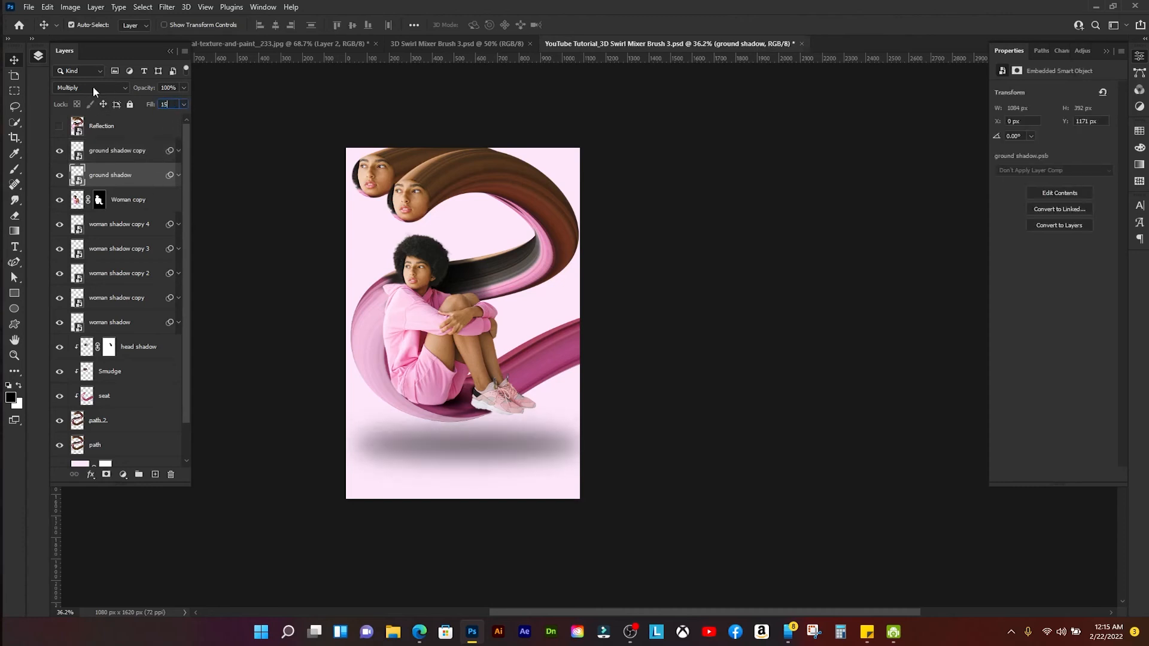
{"action": "key", "text": "Return"}
{"action": "key", "text": "ctrl+t"}
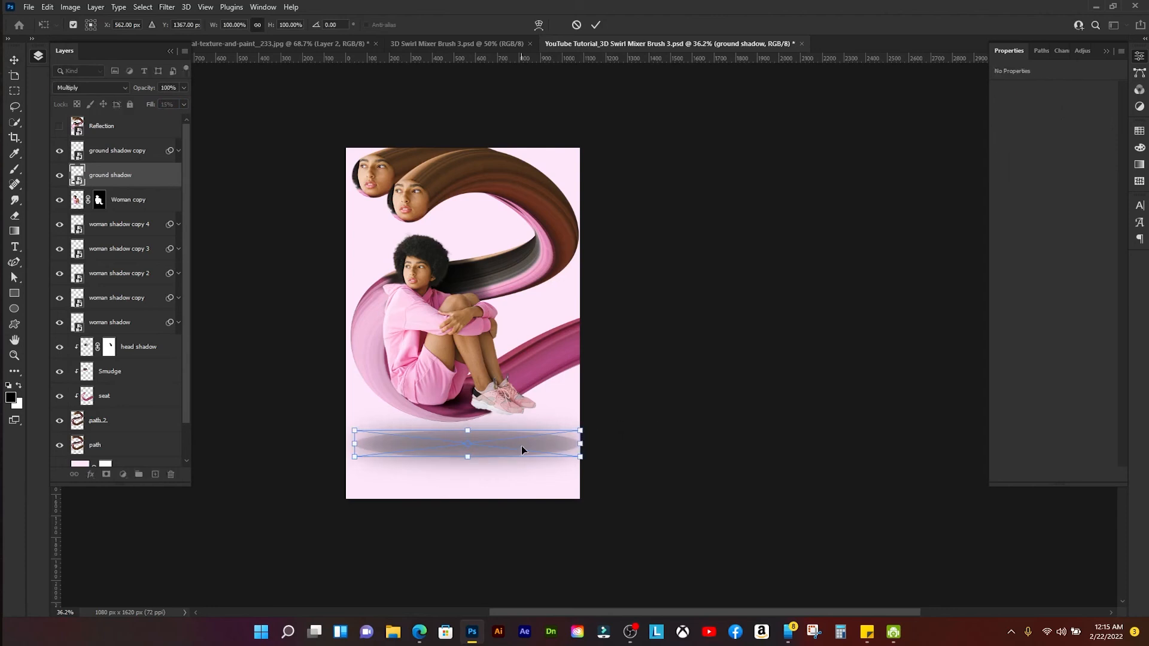
{"action": "key", "text": "Return"}
{"action": "key", "text": "ctrl+t"}
{"action": "left_click_drag", "start_coordinate": [584, 442], "coordinate": [639, 450]}
{"action": "key", "text": "Return"}
- Compare the artwork with and without the enlarged lower ground shadow at different magnifications
{"action": "scroll", "coordinate": [486, 397], "scroll_direction": "down", "scroll_amount": 7}
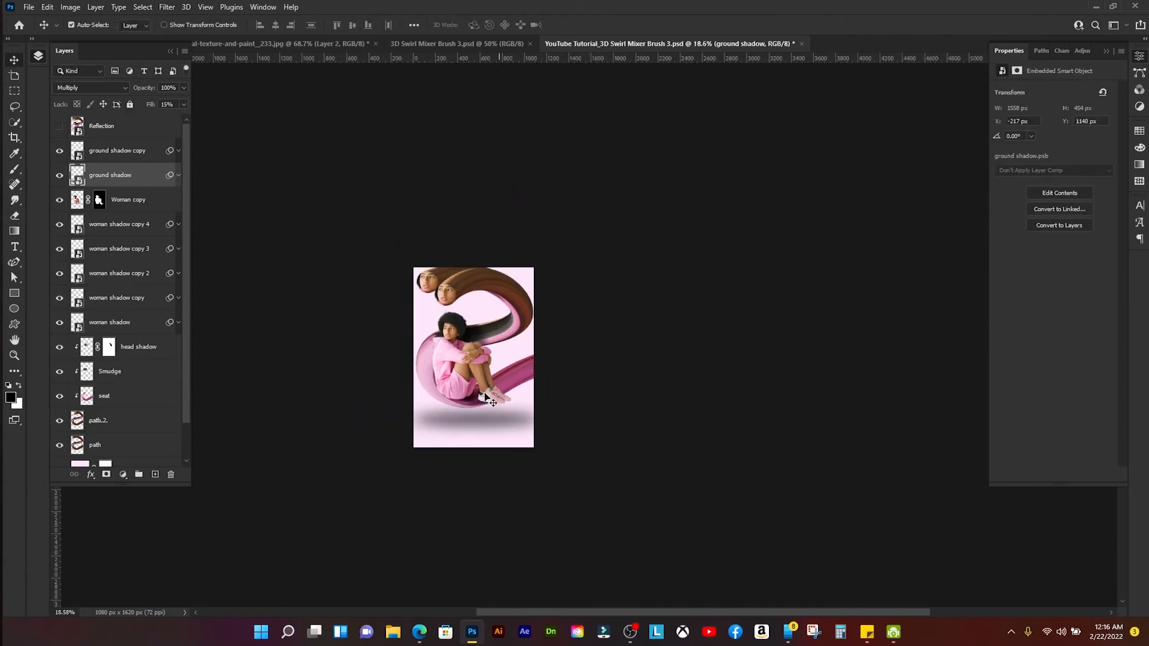
{"action": "scroll", "coordinate": [485, 397], "scroll_direction": "up", "scroll_amount": 9}
{"action": "scroll", "coordinate": [450, 365], "scroll_direction": "down", "scroll_amount": 2}
{"action": "scroll", "coordinate": [450, 365], "scroll_direction": "up", "scroll_amount": 2}
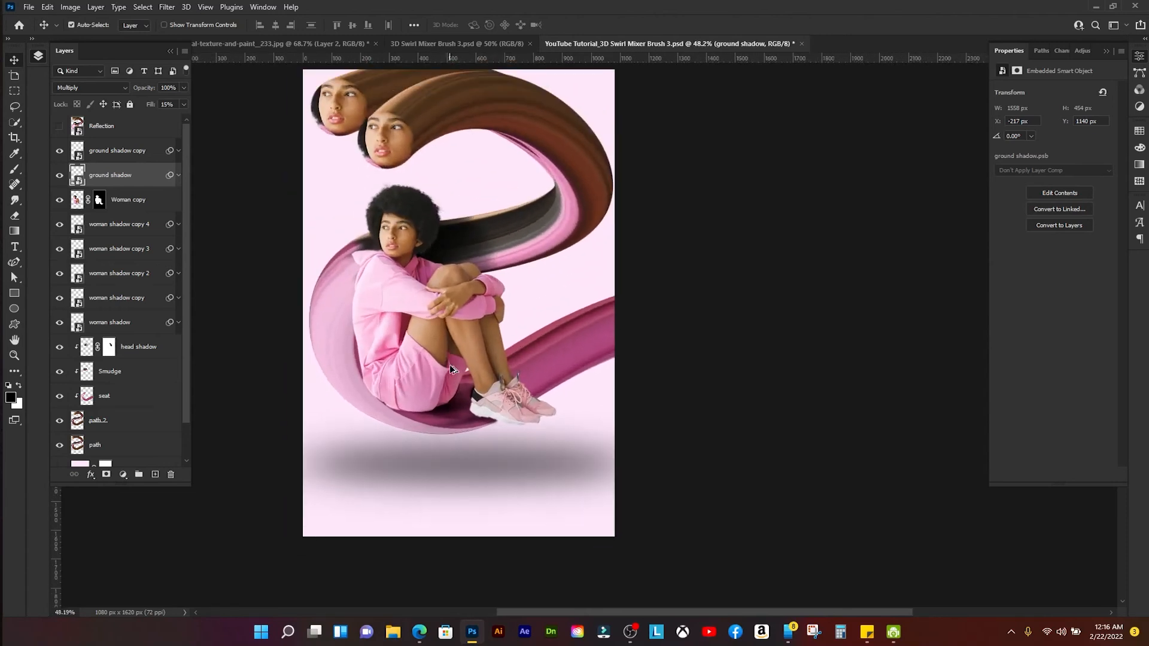
{"action": "left_click", "coordinate": [60, 176]}
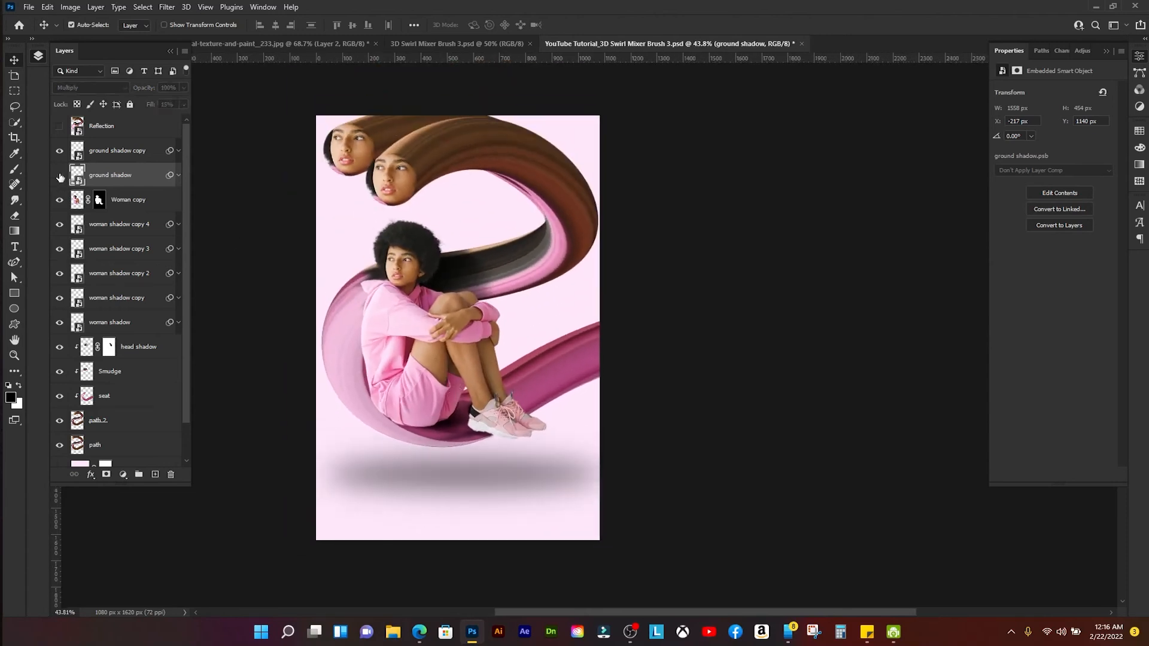
{"action": "left_click", "coordinate": [59, 175]}
{"action": "scroll", "coordinate": [466, 339], "scroll_direction": "down", "scroll_amount": 1}
{"action": "scroll", "coordinate": [466, 340], "scroll_direction": "up", "scroll_amount": 3}
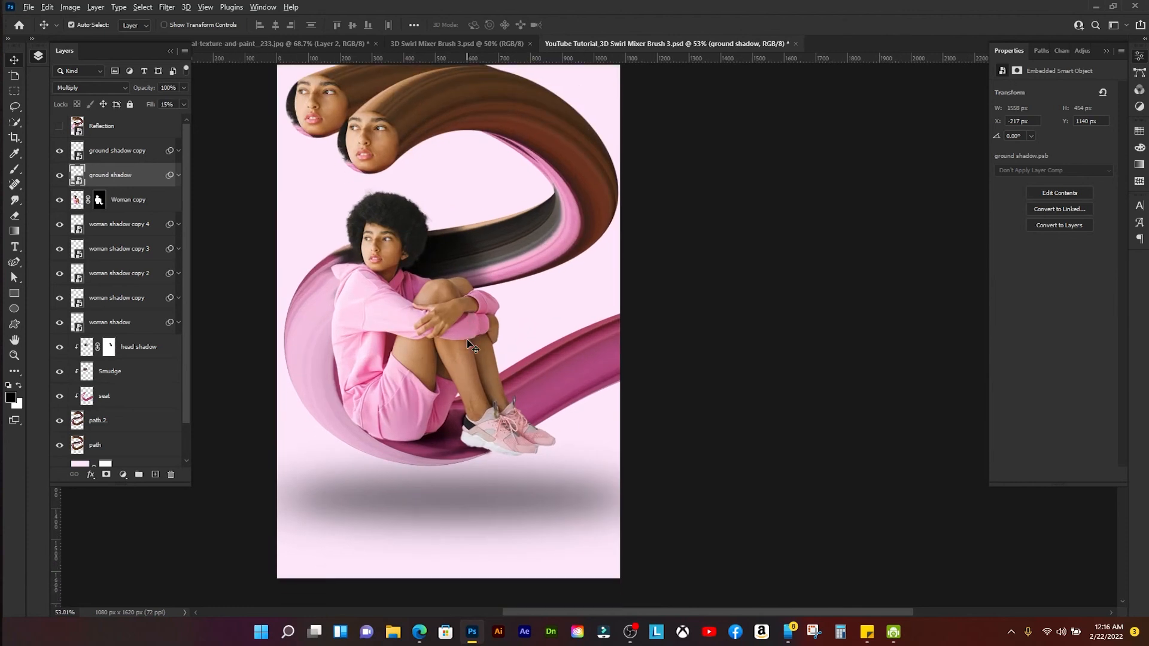
{"action": "scroll", "coordinate": [467, 340], "scroll_direction": "down", "scroll_amount": 1}
- Move the Reflection layer directly beneath the ground shadow layers and make it visible
{"action": "left_click", "coordinate": [136, 127]}
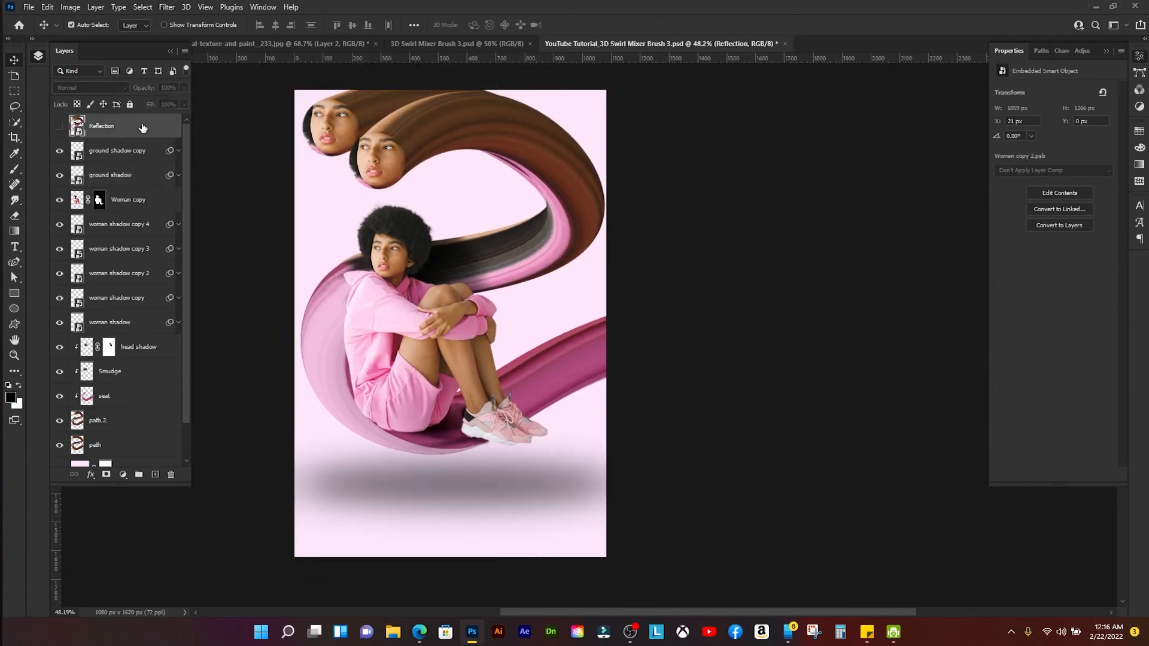
{"action": "left_click_drag", "start_coordinate": [137, 127], "coordinate": [138, 180]}
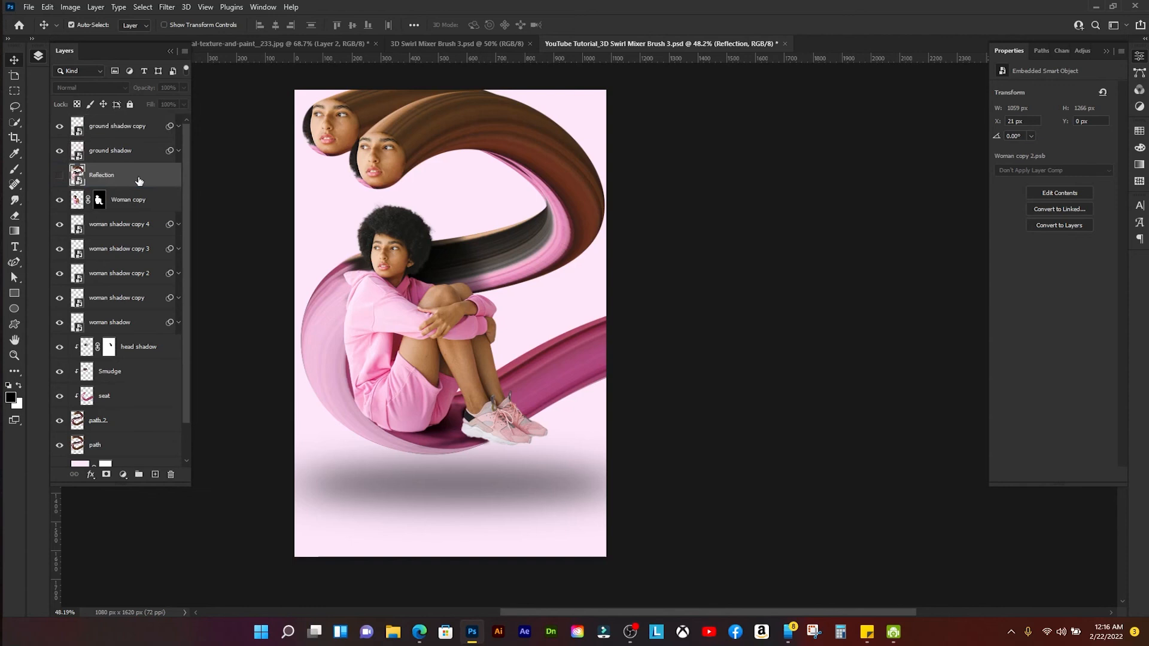
{"action": "left_click", "coordinate": [59, 177]}
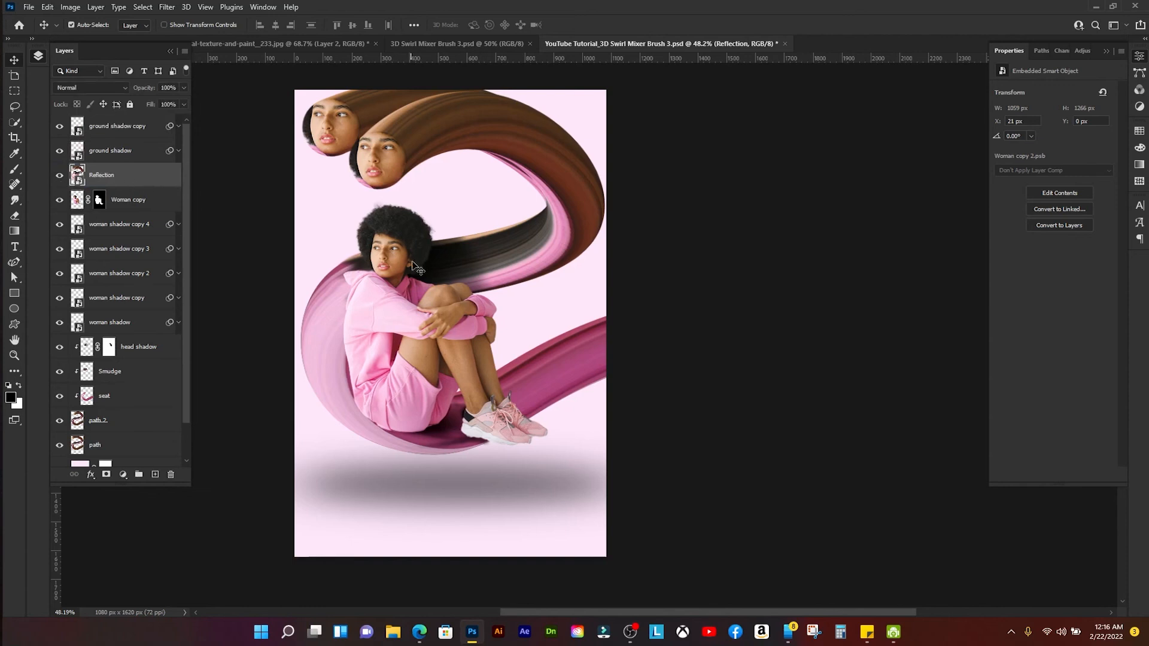
- Flip the Reflection layer vertically and move it straight down so it mirrors the figure beneath the ground shadows
{"action": "key", "text": "ctrl+t"}
{"action": "scroll", "coordinate": [462, 246], "scroll_direction": "down", "scroll_amount": 1}
{"action": "right_click", "coordinate": [473, 269]}
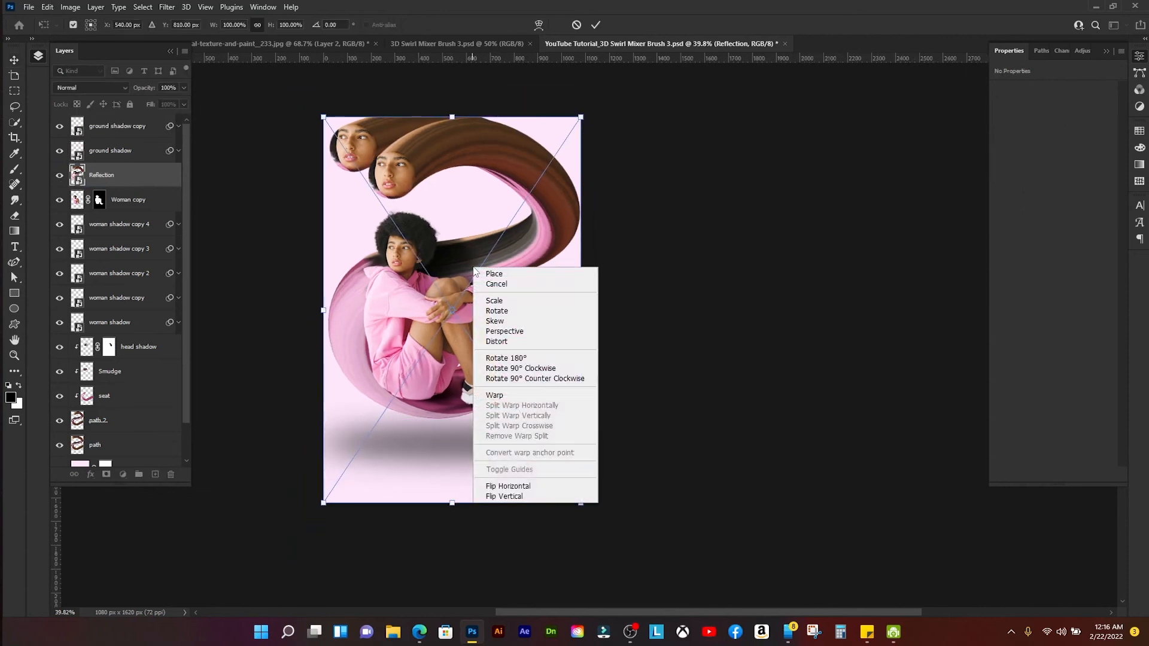
{"action": "left_click", "coordinate": [504, 496]}
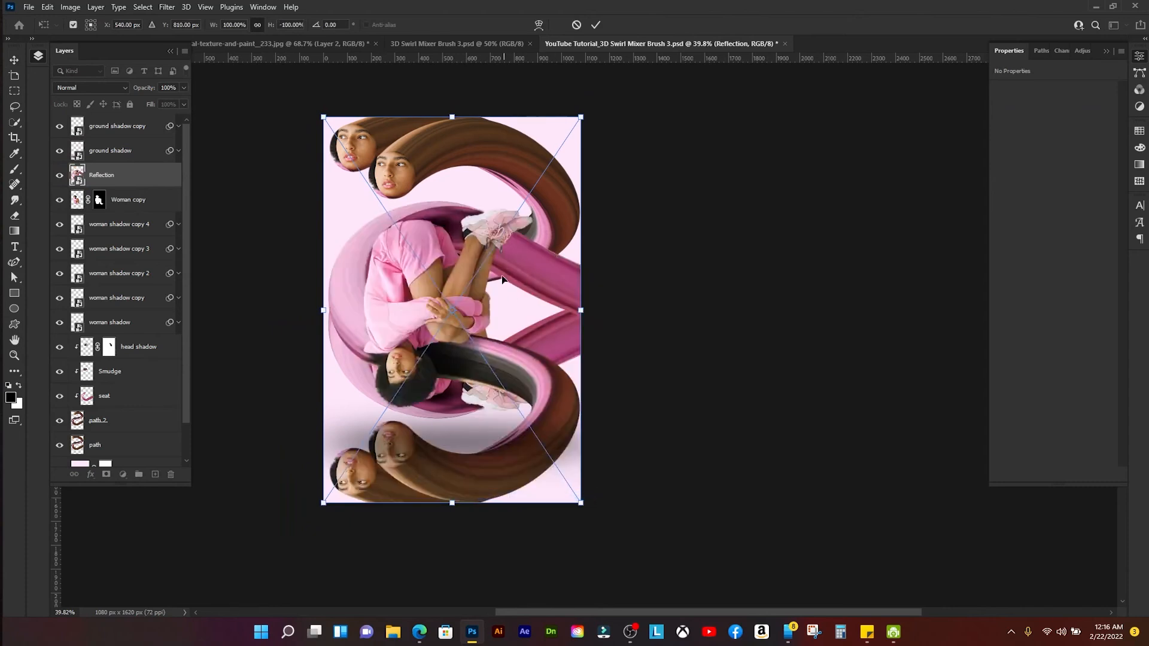
{"action": "left_click_drag", "start_coordinate": [503, 280], "coordinate": [494, 494]}
{"action": "scroll", "coordinate": [488, 481], "scroll_direction": "down", "scroll_amount": 1}
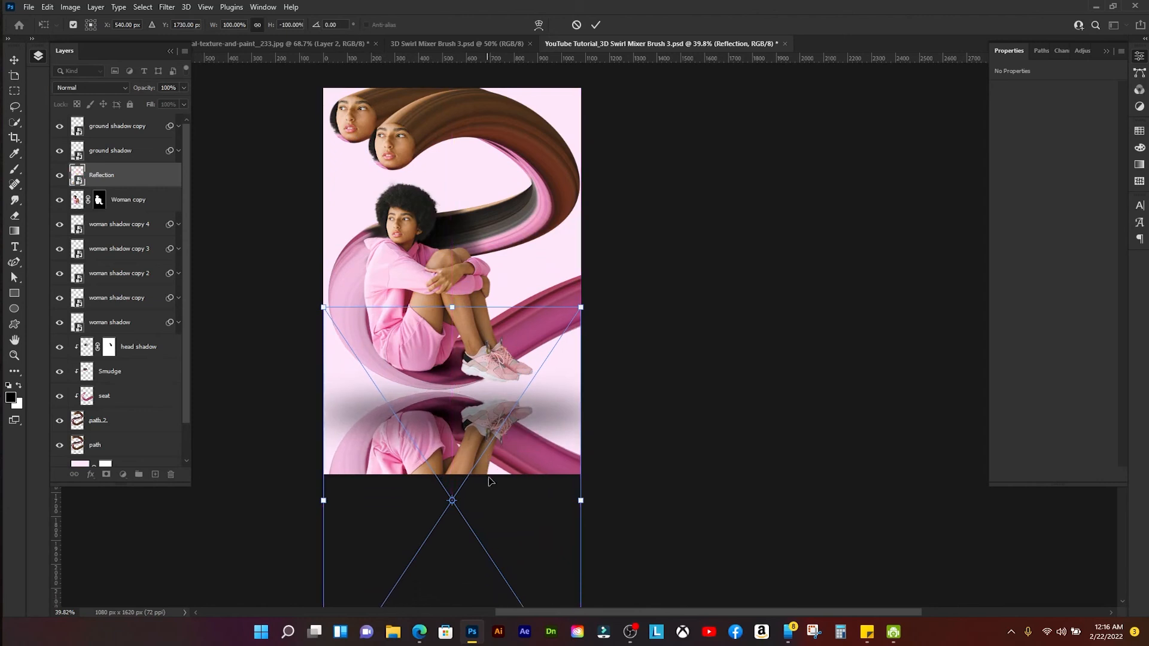
{"action": "key", "text": "Return"}
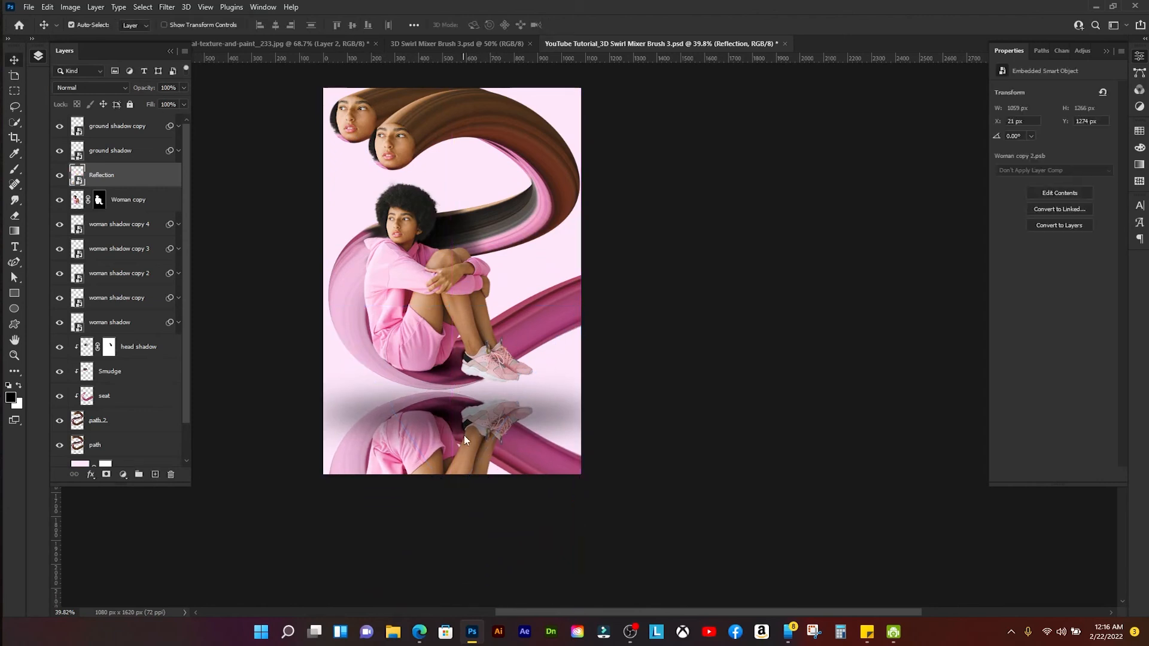
{"action": "left_click", "coordinate": [160, 8]}
{"action": "left_click", "coordinate": [195, 18]}
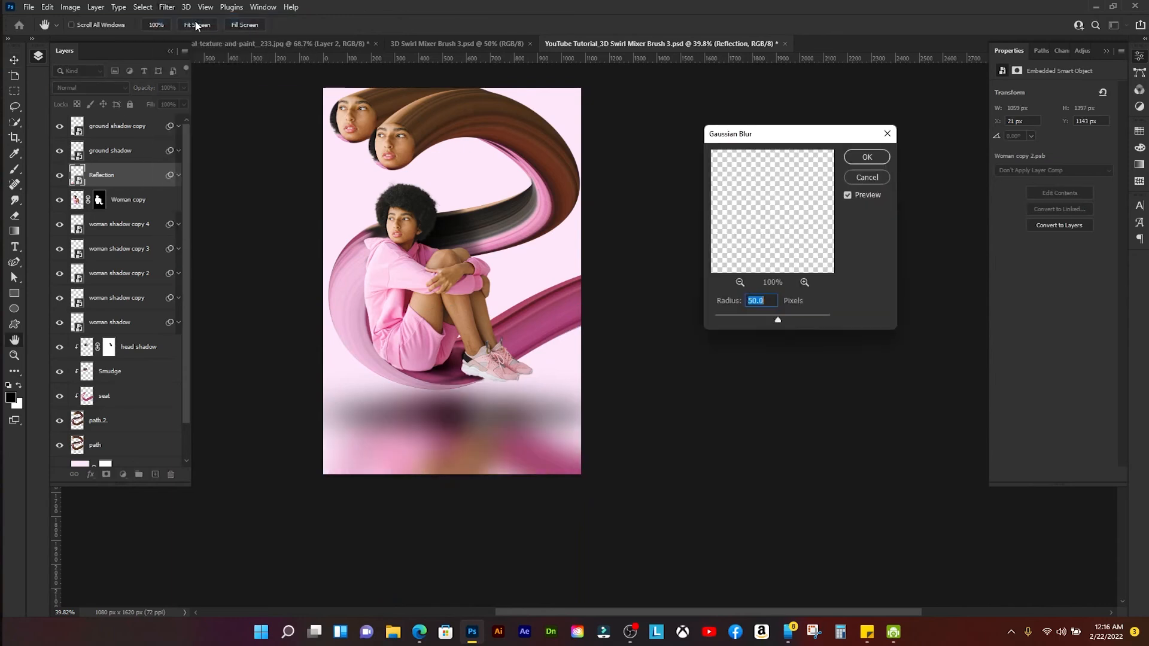
{"action": "left_click", "coordinate": [854, 175]}
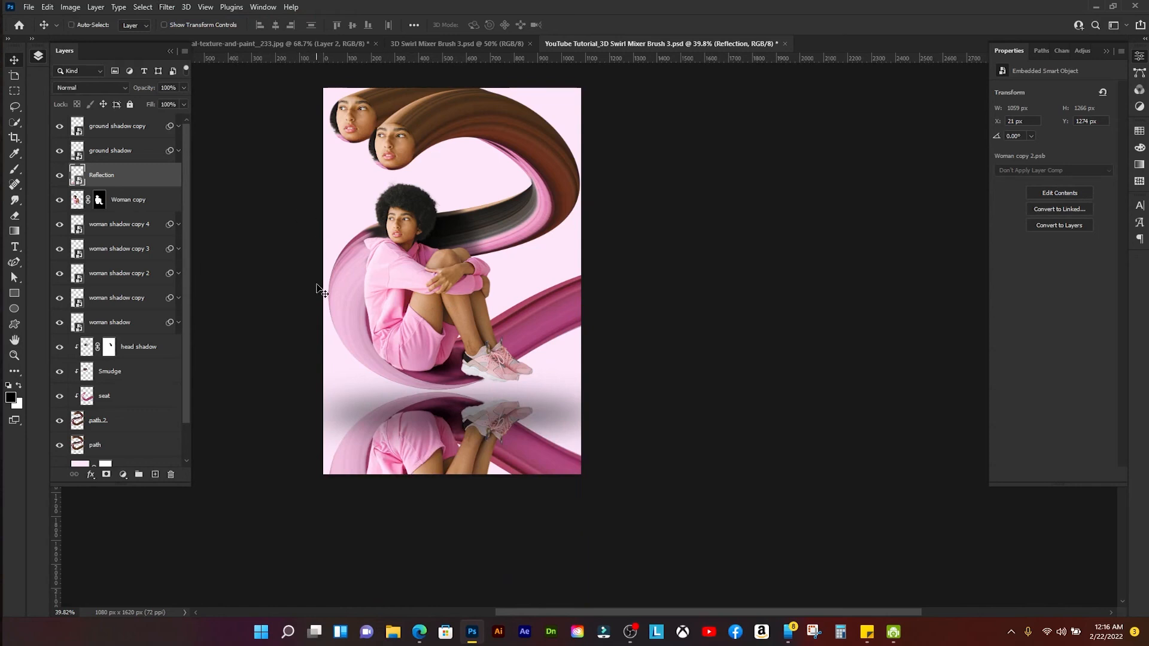
- Apply a Gaussian Blur with a 50-pixel radius to the Reflection layer
{"action": "key", "text": "ctrl+alt+f"}
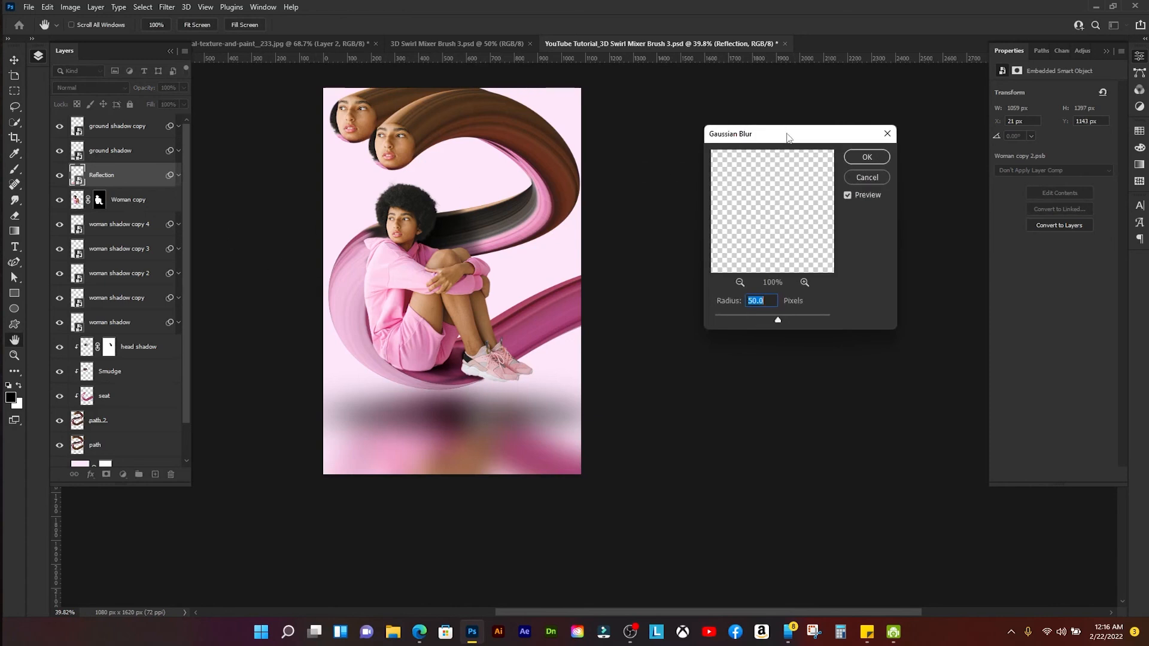
{"action": "left_click_drag", "start_coordinate": [787, 136], "coordinate": [694, 145]}
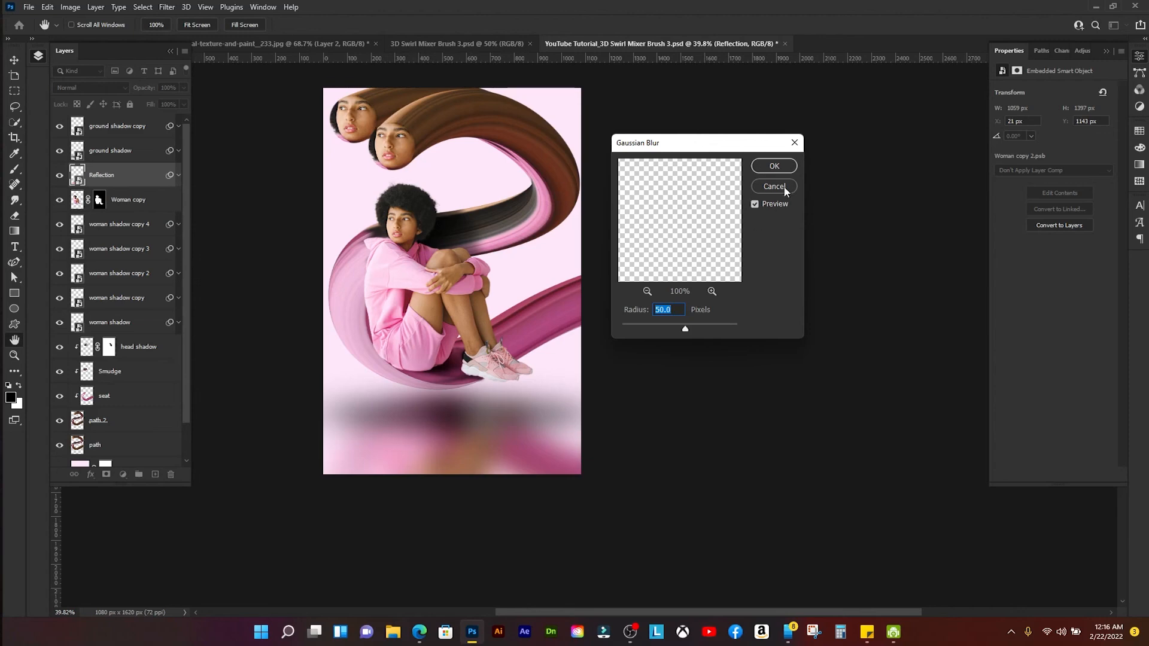
{"action": "left_click", "coordinate": [774, 167]}
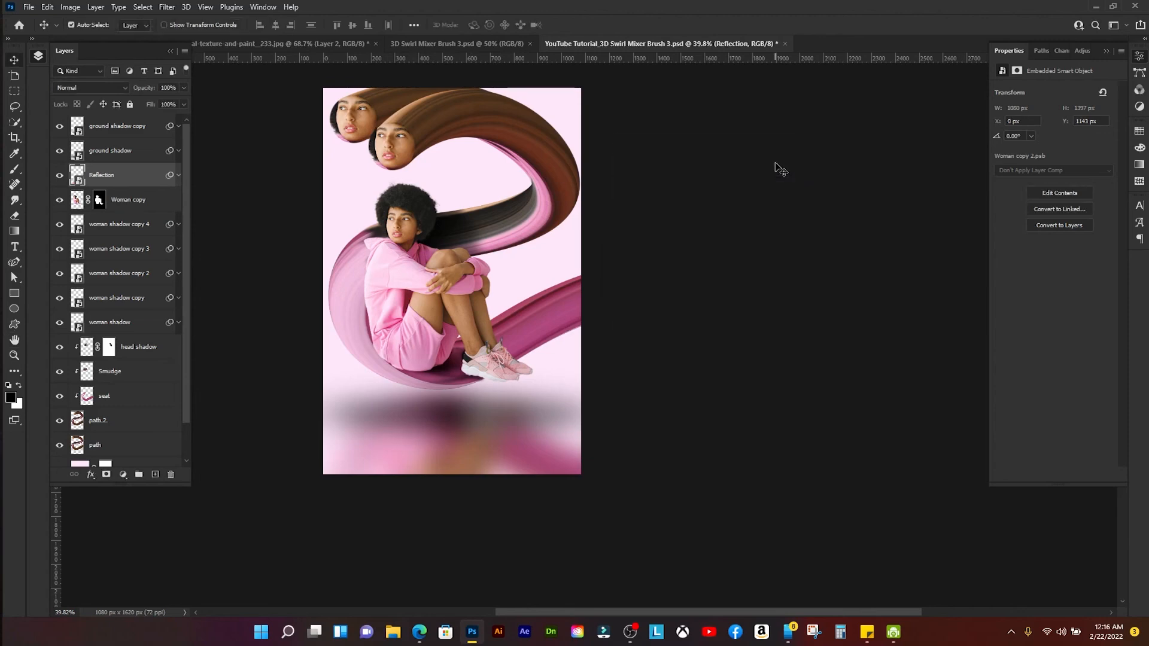
- Add a layer mask to the Reflection layer and set up a linear foreground-to-background gradient running from white to black
{"action": "left_click", "coordinate": [105, 474]}
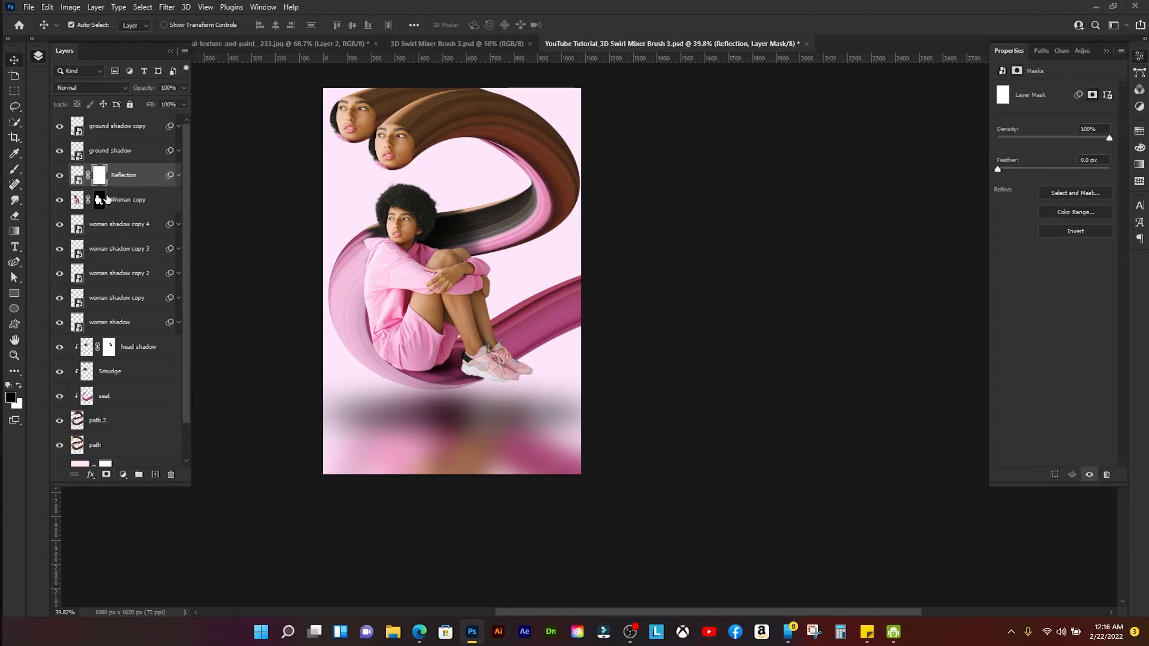
{"action": "key", "text": "g"}
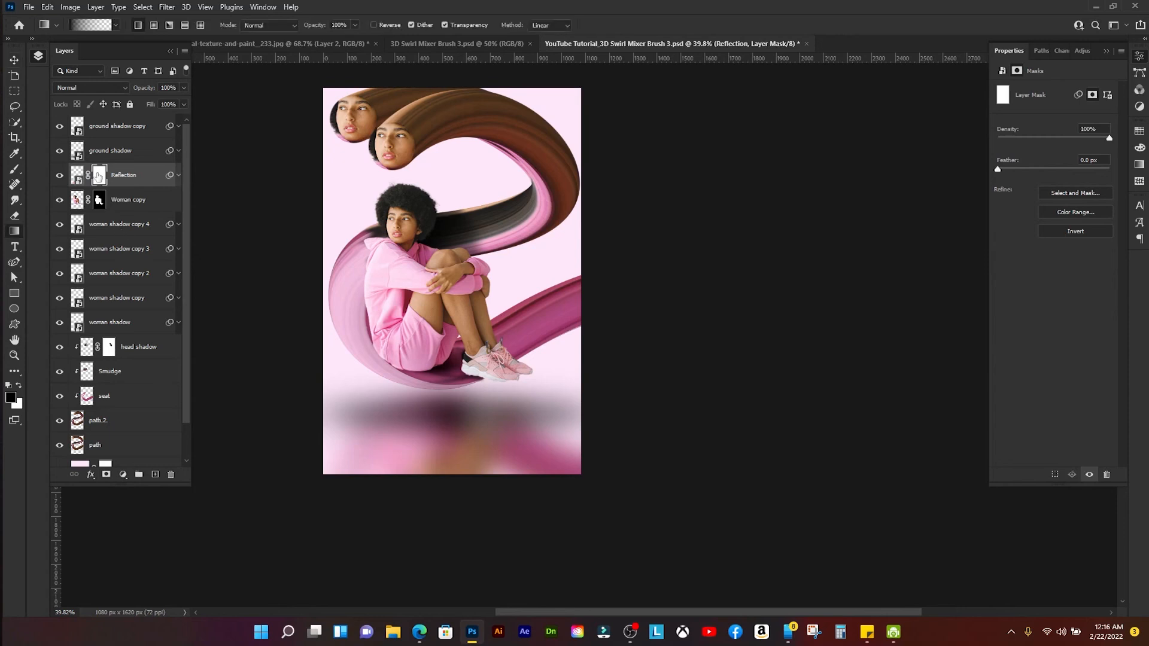
{"action": "left_click", "coordinate": [112, 26]}
{"action": "left_click", "coordinate": [29, 48]}
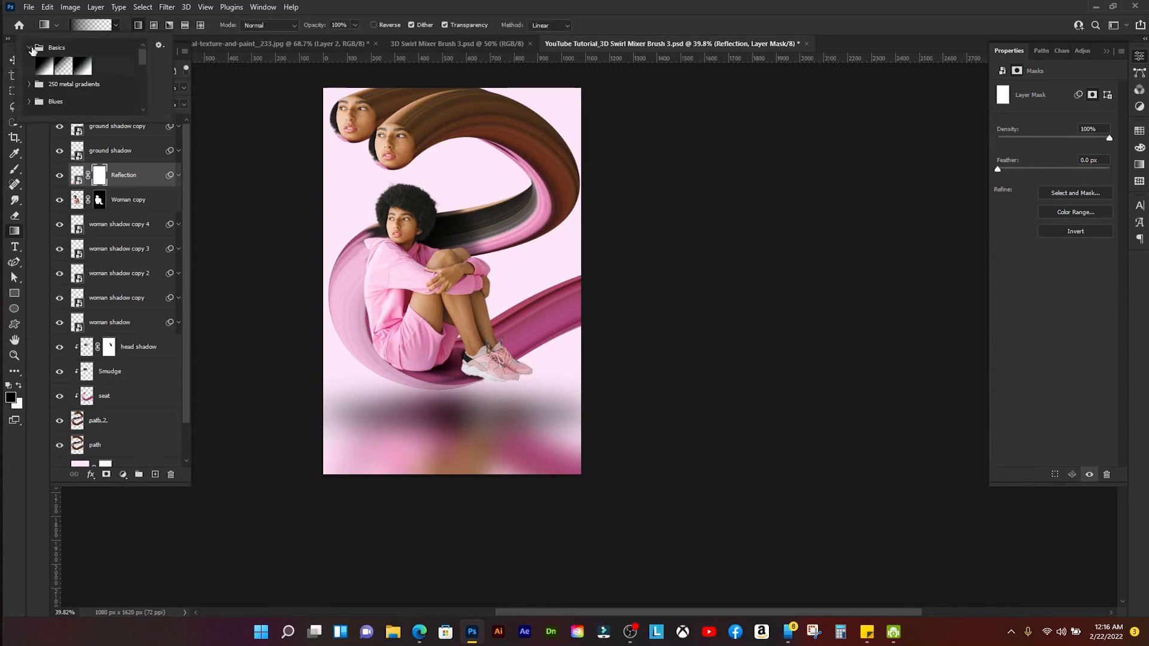
{"action": "left_click", "coordinate": [44, 68]}
{"action": "left_click", "coordinate": [529, 213]}
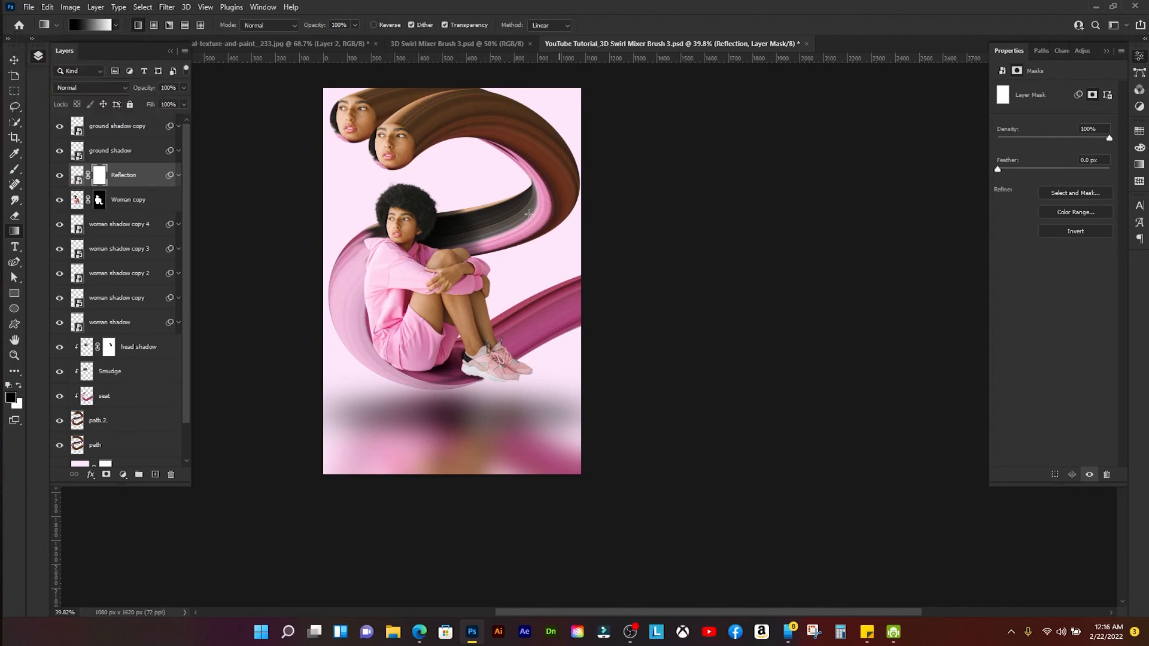
{"action": "key", "text": "x"}
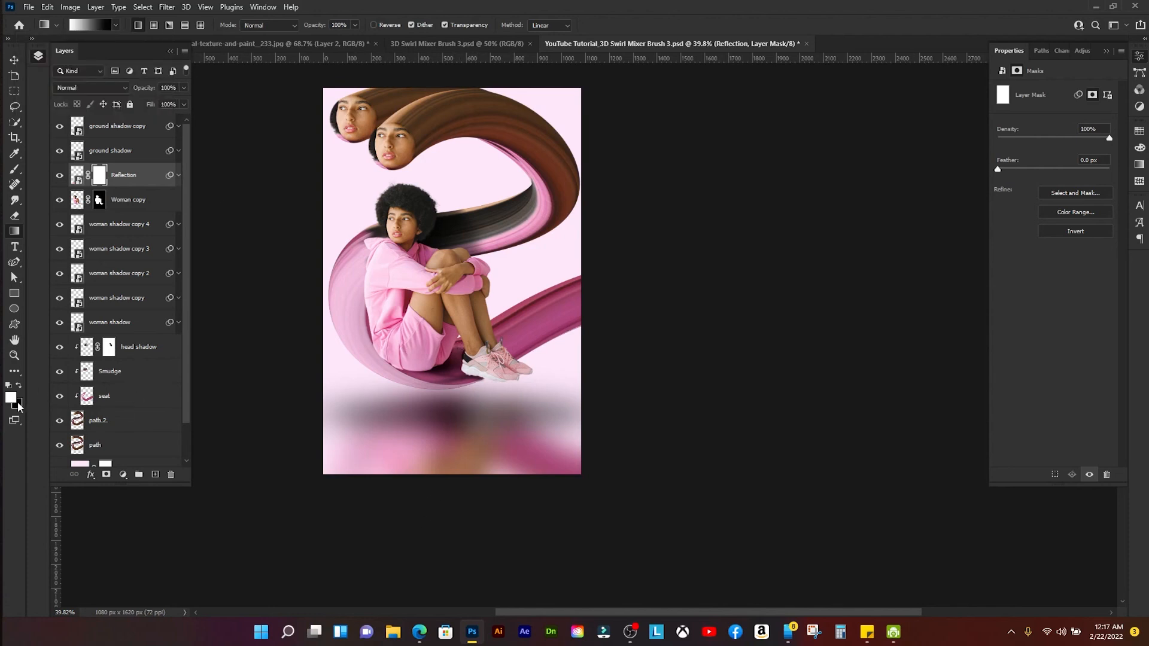
- Fade the reflection on its mask with a vertical gradient from just below the swirl to the canvas's lower edge
{"action": "scroll", "coordinate": [510, 442], "scroll_direction": "up", "scroll_amount": 2}
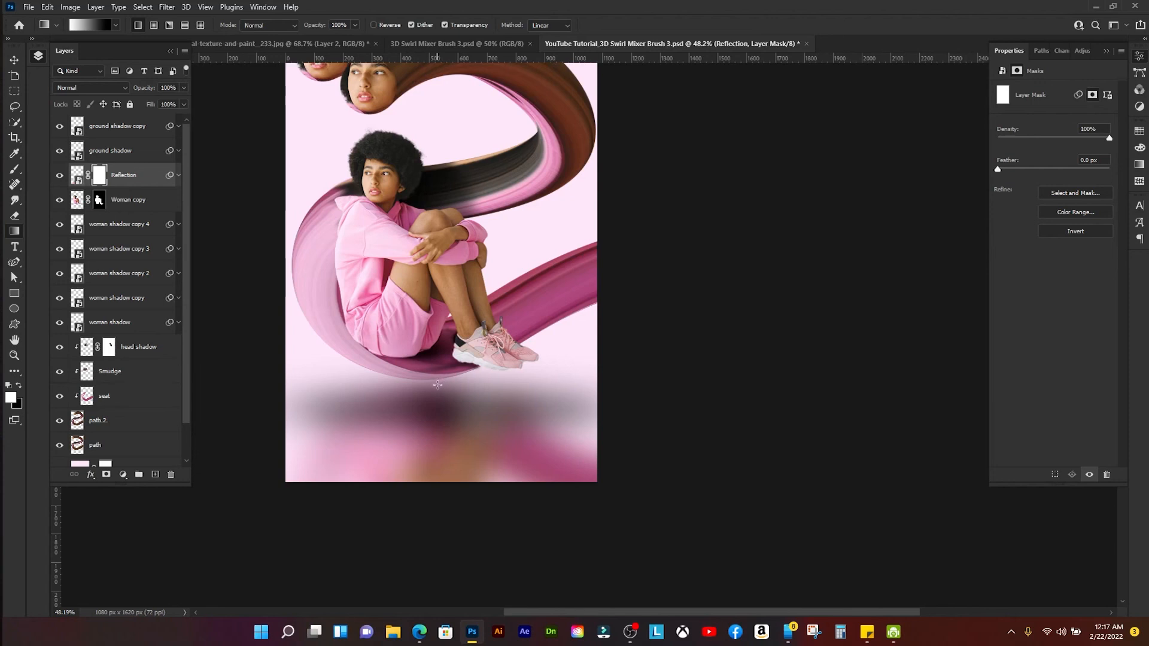
{"action": "left_click_drag", "start_coordinate": [437, 384], "coordinate": [448, 484]}
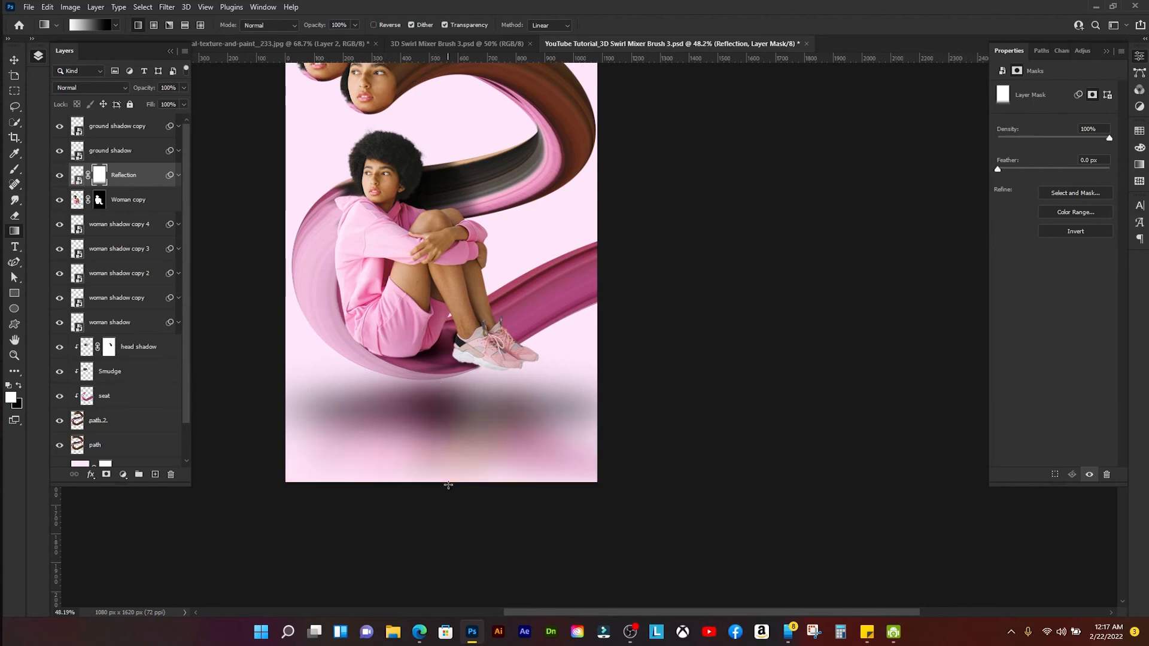
{"action": "scroll", "coordinate": [493, 403], "scroll_direction": "down", "scroll_amount": 3}
{"action": "left_click_drag", "start_coordinate": [533, 455], "coordinate": [563, 465]}
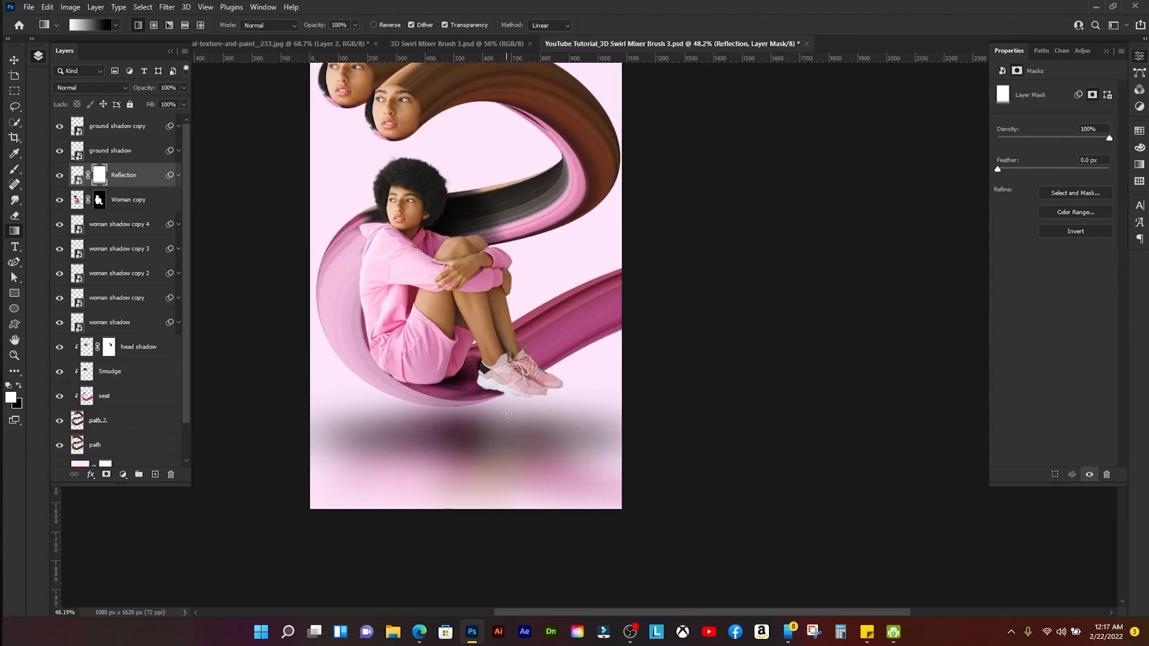
{"action": "key", "text": "v"}
{"action": "scroll", "coordinate": [479, 401], "scroll_direction": "up", "scroll_amount": 3}
{"action": "scroll", "coordinate": [493, 380], "scroll_direction": "down", "scroll_amount": 1}
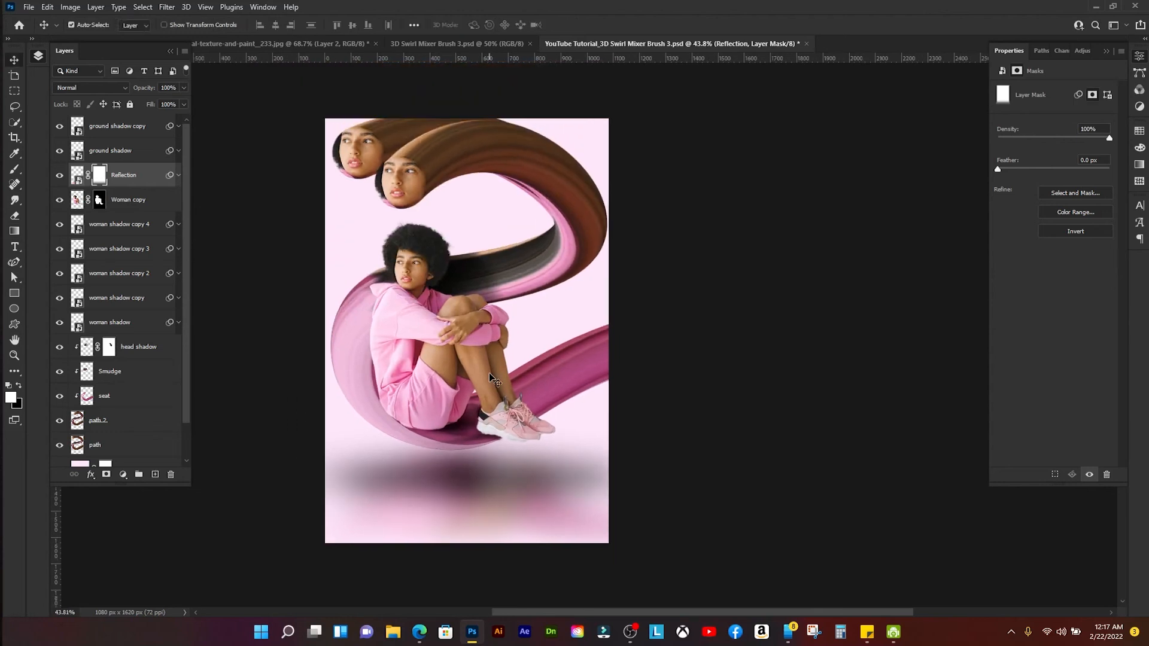
{"action": "scroll", "coordinate": [494, 380], "scroll_direction": "down", "scroll_amount": 1}
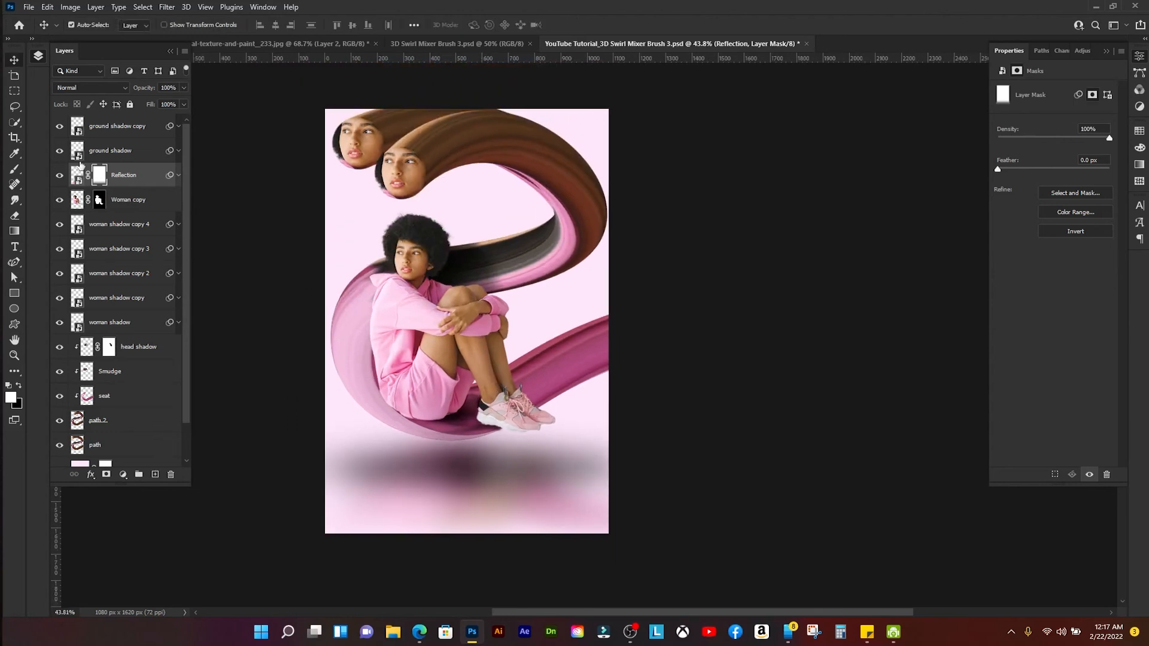
- Group all layers from the ground shadow copy down to path and name the group Artwork
{"action": "left_click", "coordinate": [130, 132]}
{"action": "scroll", "coordinate": [148, 359], "scroll_direction": "down", "scroll_amount": 1}
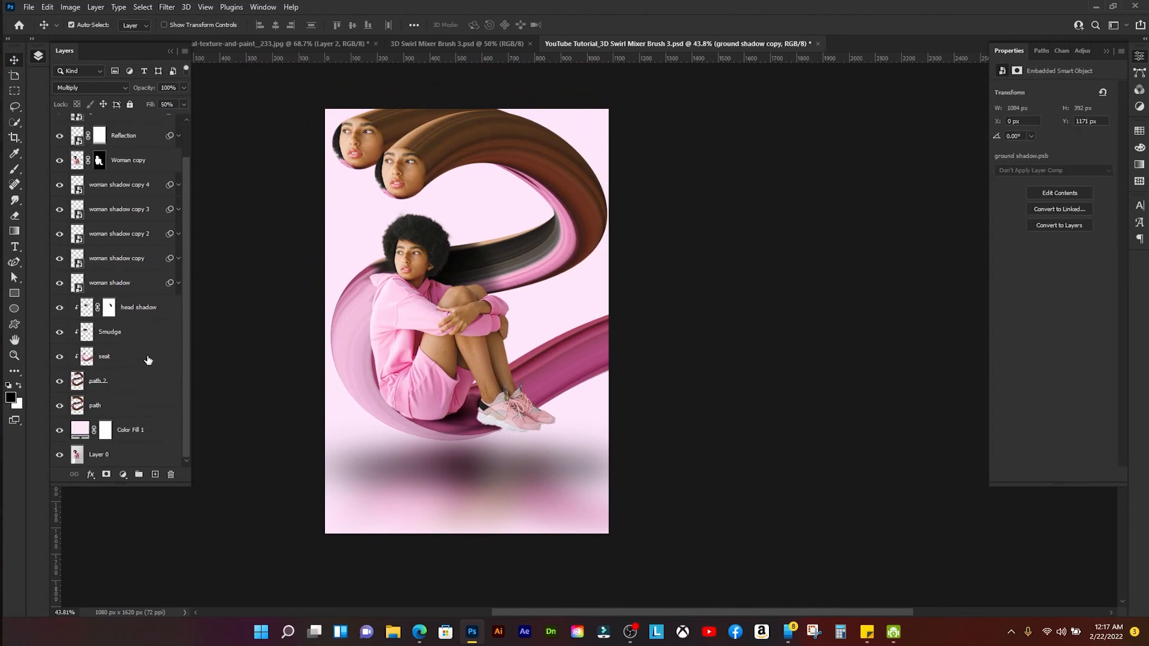
{"action": "left_click", "coordinate": [132, 406], "text": "shift"}
{"action": "key", "text": "ctrl+g"}
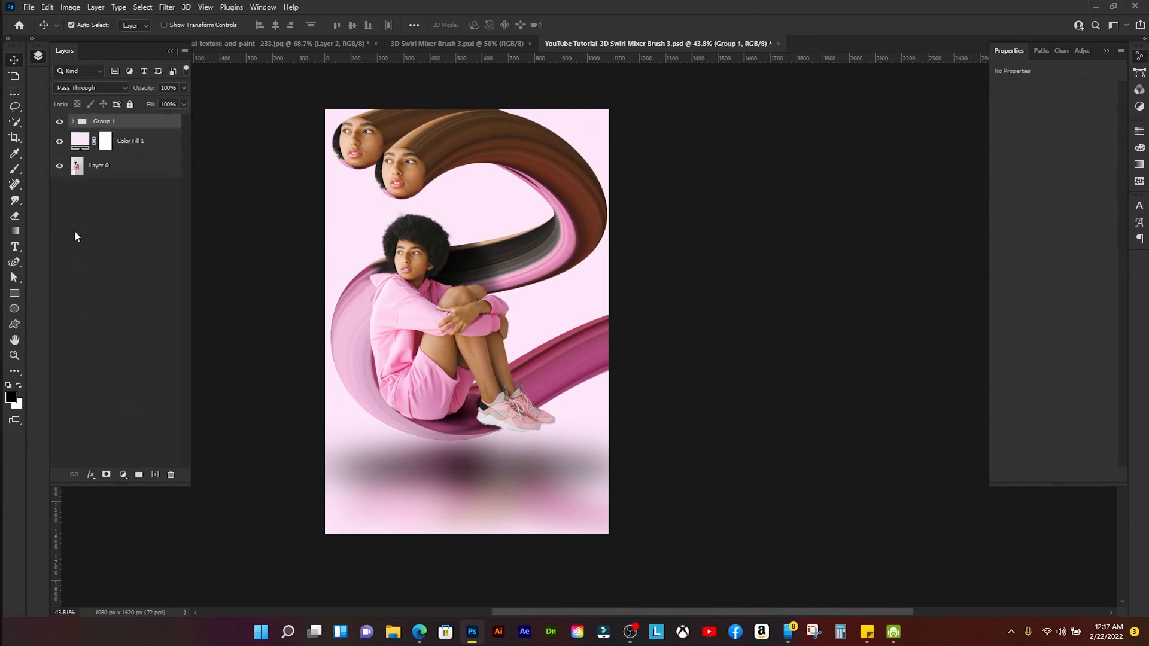
{"action": "double_click", "coordinate": [105, 121]}
{"action": "type", "text": "Artwork"}
{"action": "key", "text": "Return"}
- Rename the color fill layer BG Color and the photo layer beneath it Original
{"action": "double_click", "coordinate": [127, 141]}
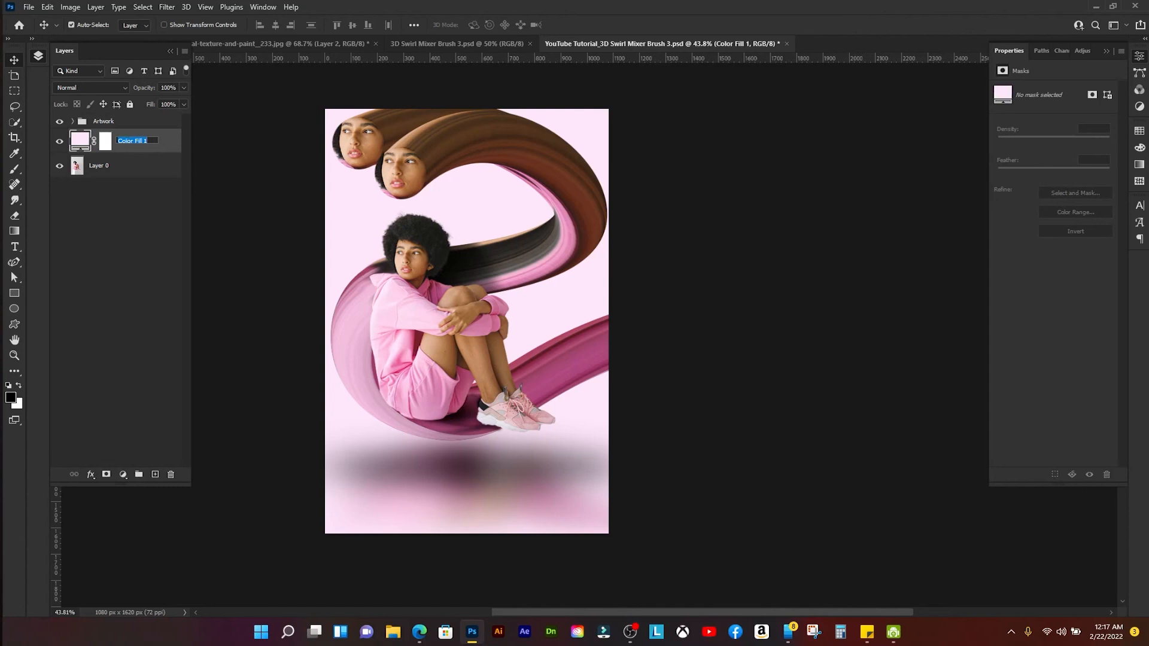
{"action": "type", "text": "BG"}
{"action": "double_click", "coordinate": [103, 171]}
{"action": "type", "text": "Or"}
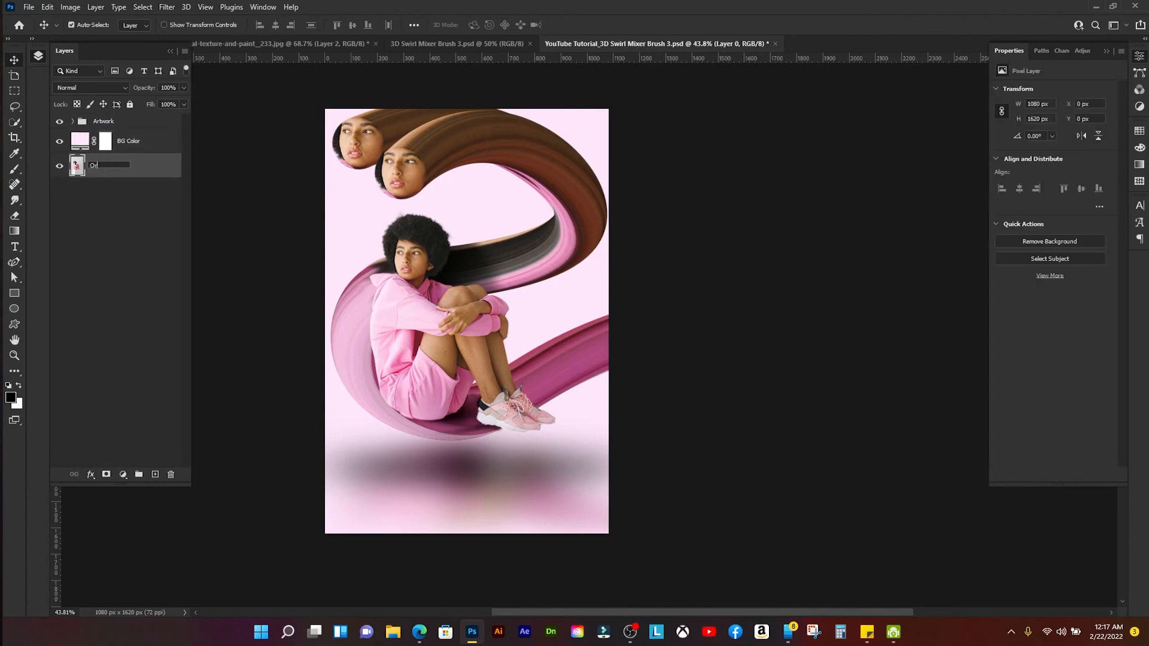
{"action": "type", "text": "iginal"}
{"action": "key", "text": "Return"}
- Compare the Original photo on its own with the full artwork
{"action": "left_click", "coordinate": [60, 168], "text": "alt"}
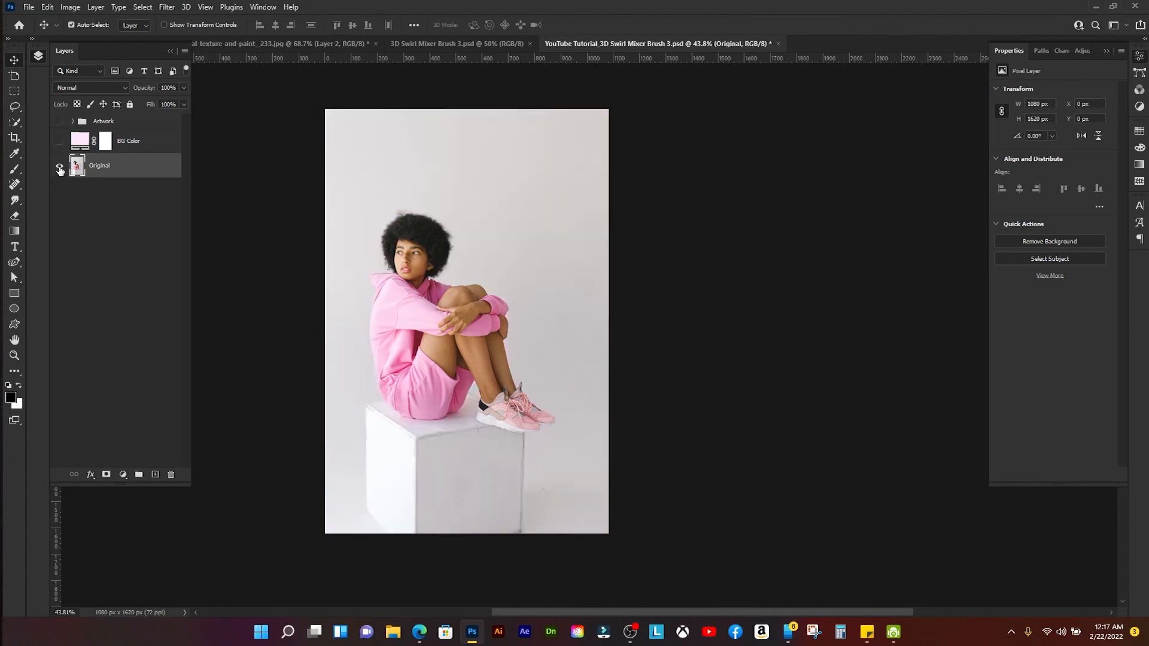
{"action": "left_click", "coordinate": [60, 168], "text": "alt"}
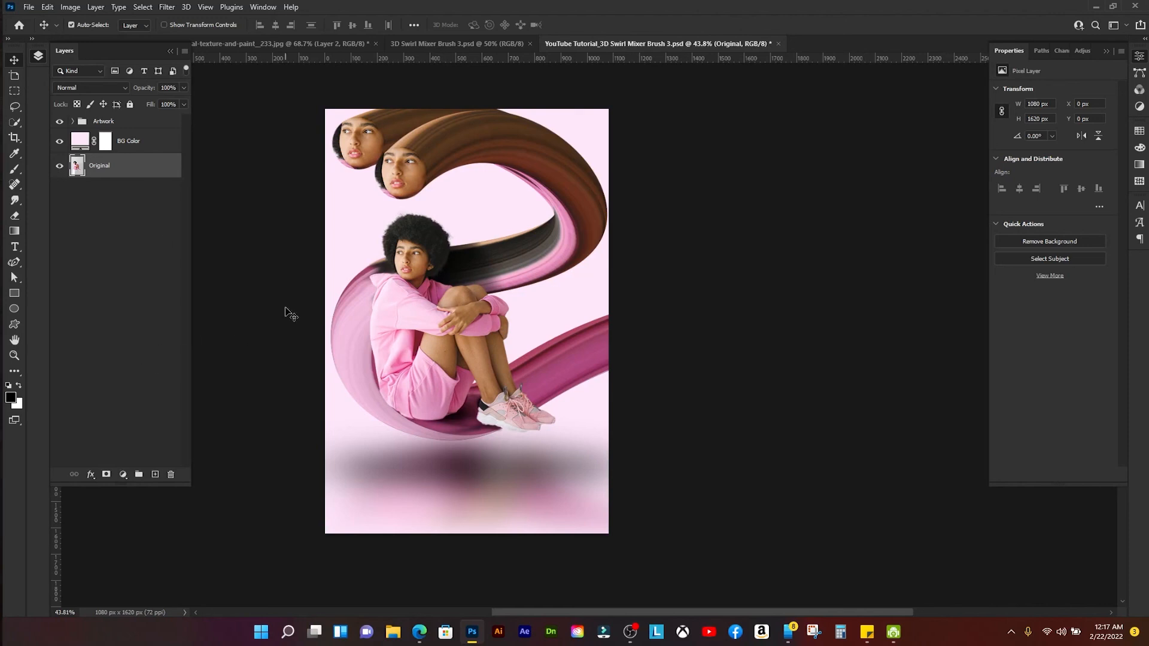
- Add a reversed radial gradient fill above BG Color at 100% scale, with its centre shifted toward the canvas's upper left
{"action": "left_click", "coordinate": [147, 145]}
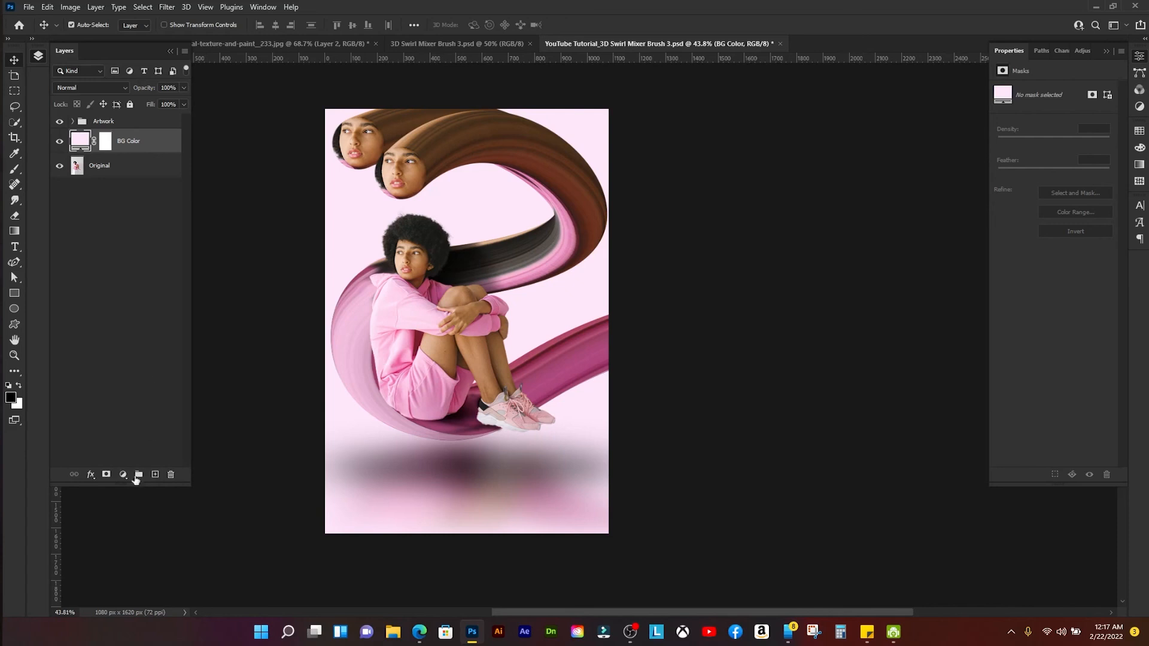
{"action": "left_click", "coordinate": [123, 474]}
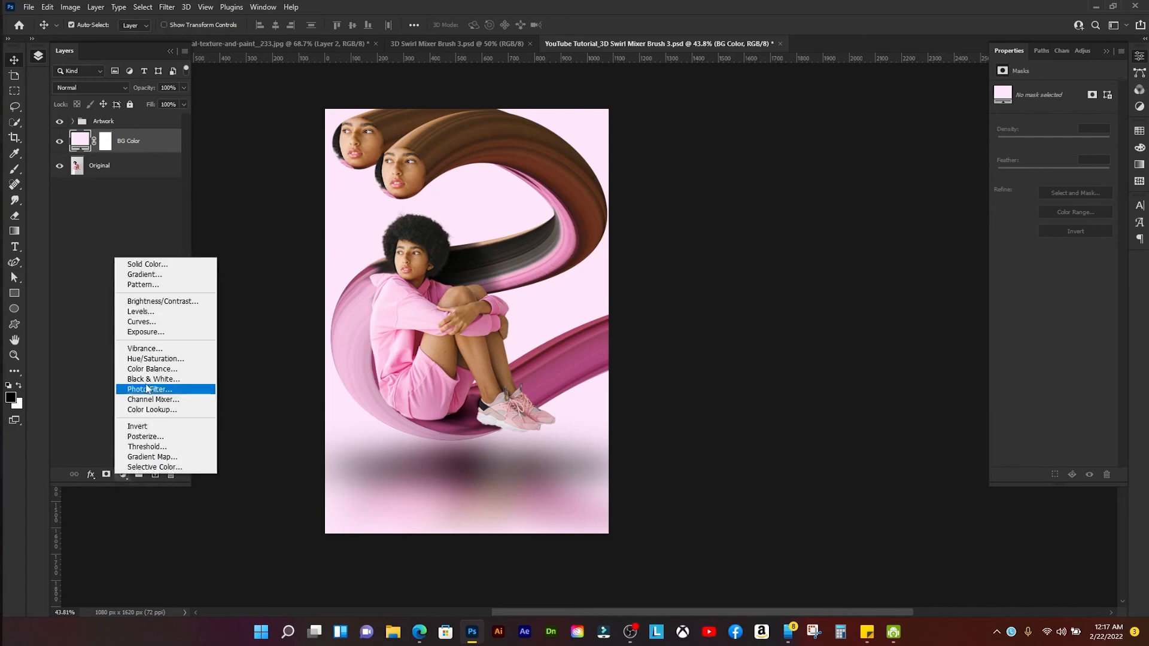
{"action": "left_click", "coordinate": [149, 274]}
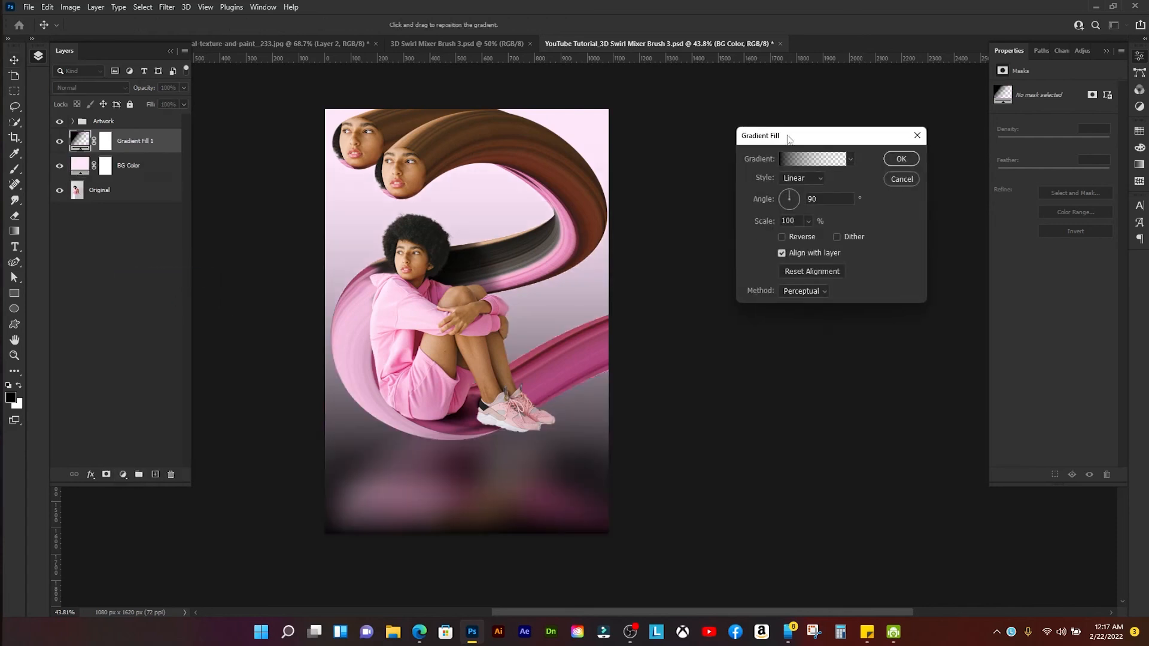
{"action": "left_click_drag", "start_coordinate": [807, 144], "coordinate": [703, 168]}
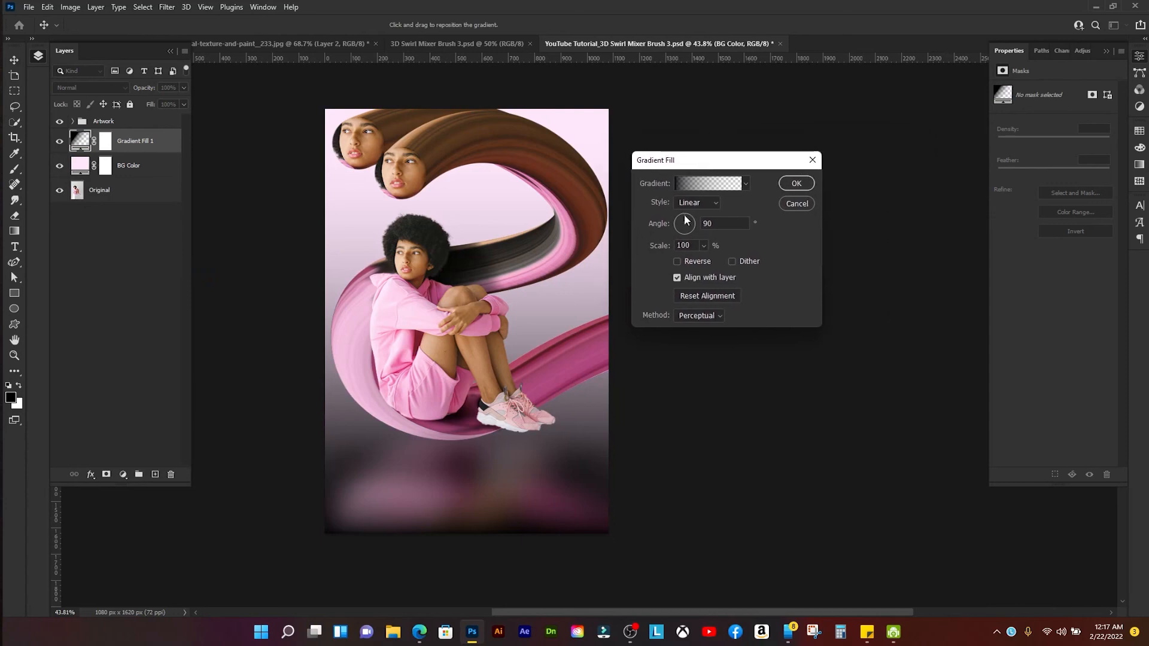
{"action": "left_click", "coordinate": [693, 204]}
{"action": "left_click", "coordinate": [695, 221]}
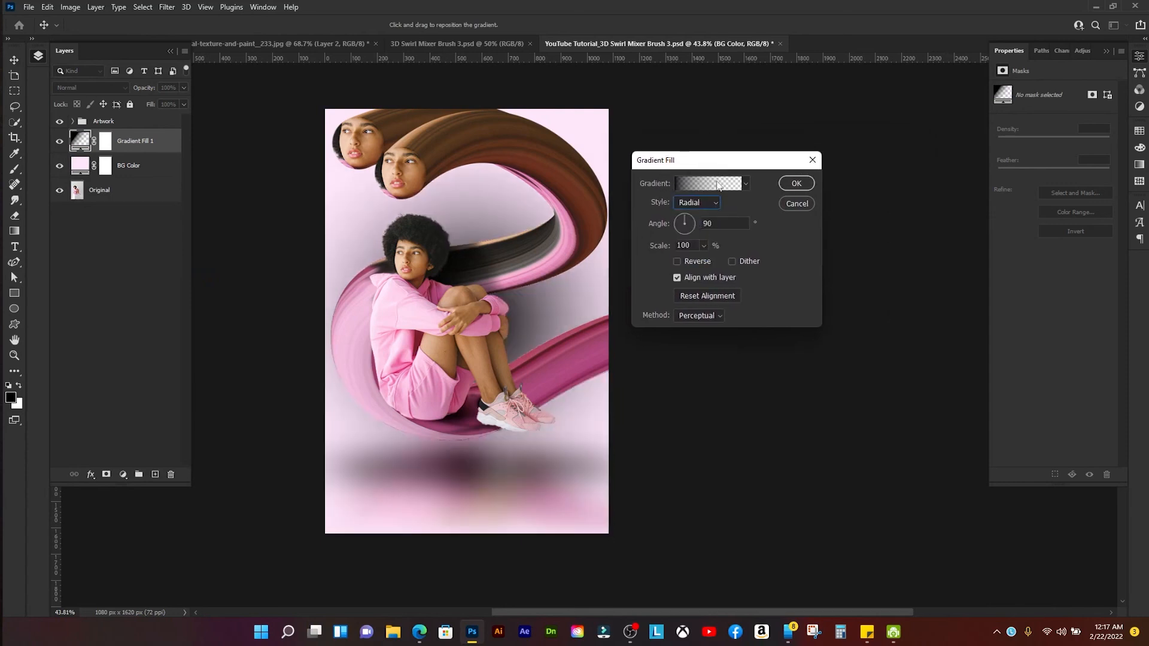
{"action": "left_click", "coordinate": [679, 261]}
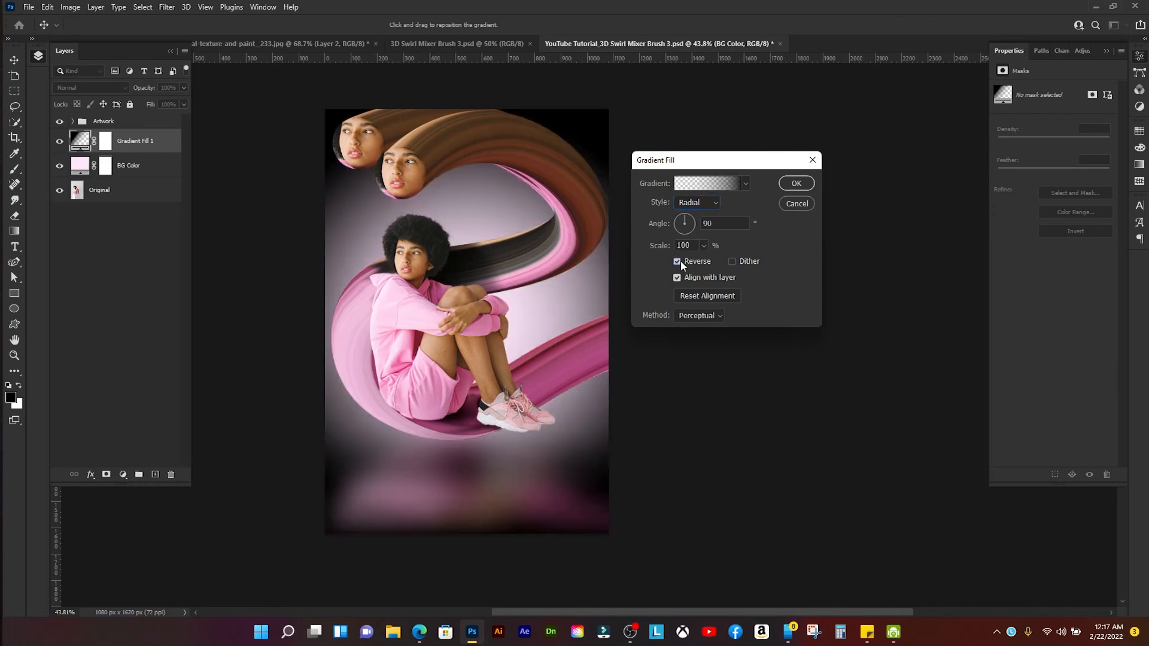
{"action": "left_click_drag", "start_coordinate": [490, 318], "coordinate": [445, 282]}
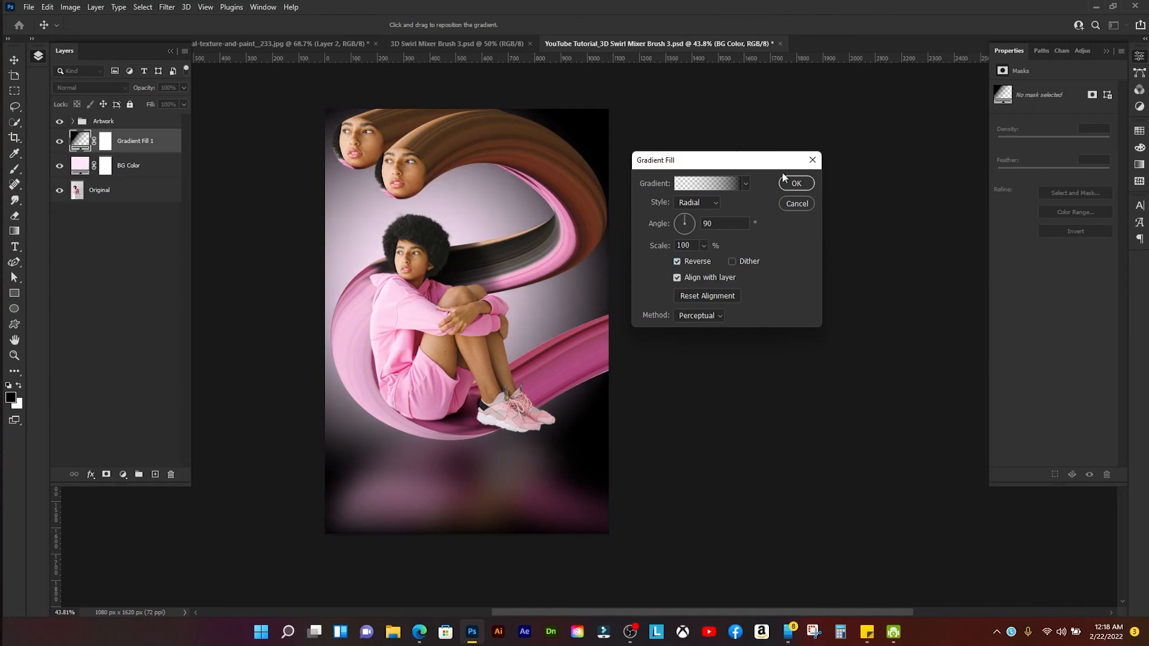
{"action": "left_click", "coordinate": [802, 184]}
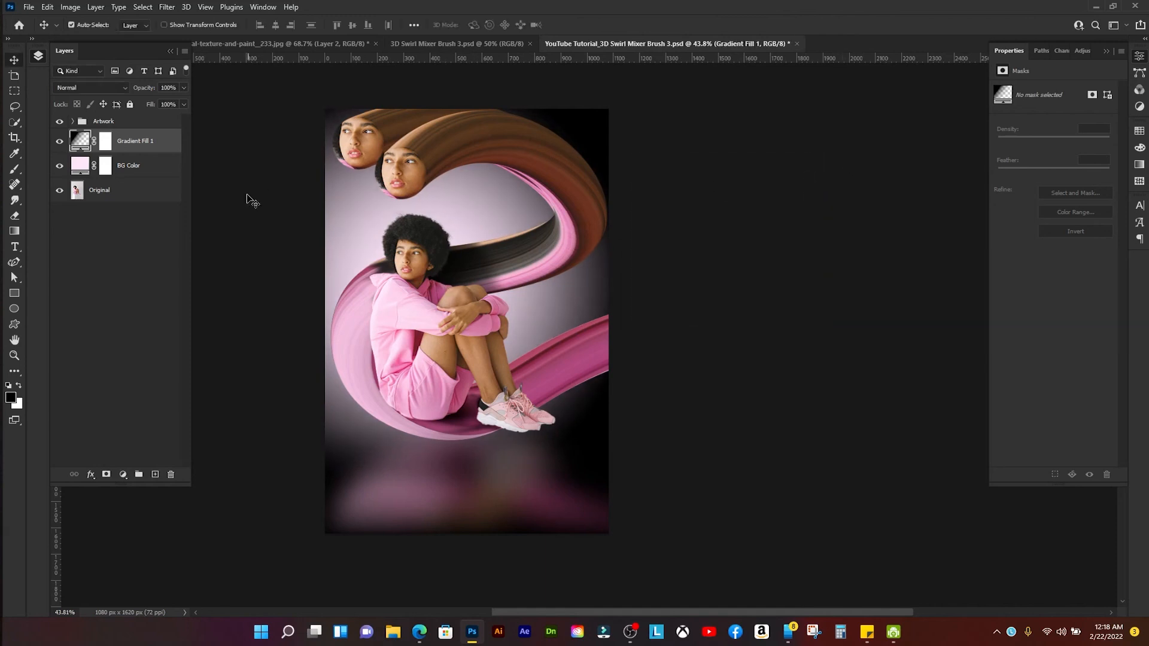
- Set the gradient fill above BG Color to Color Burn at 25% fill and compare the background with and without it
{"action": "left_click", "coordinate": [89, 87]}
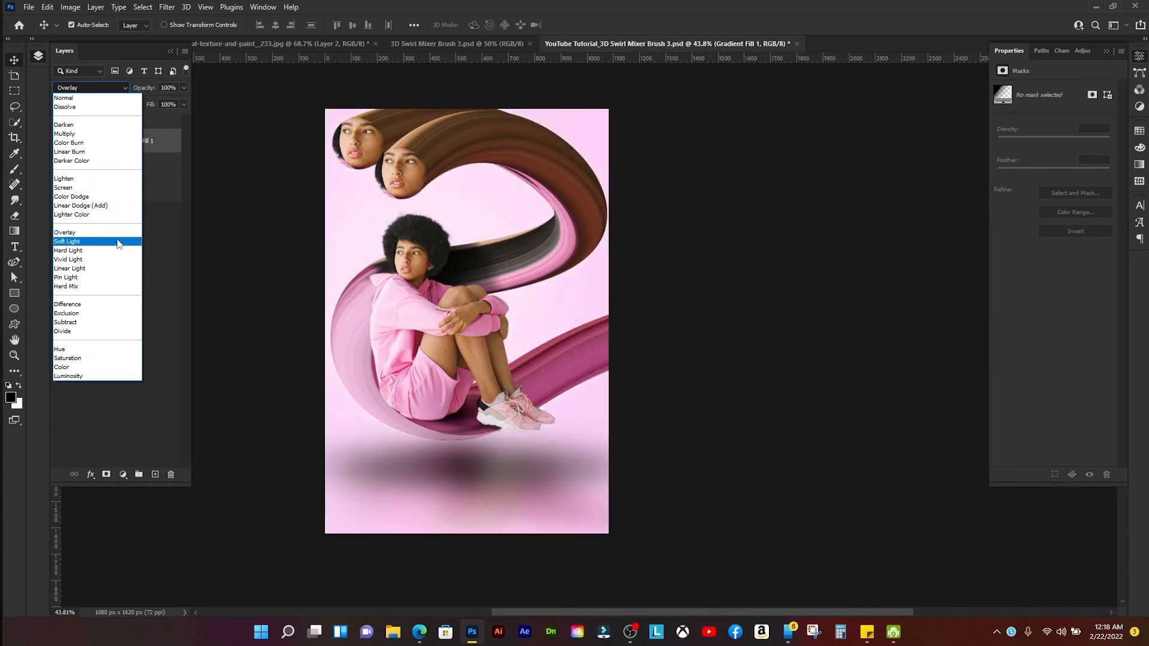
{"action": "left_click", "coordinate": [76, 143]}
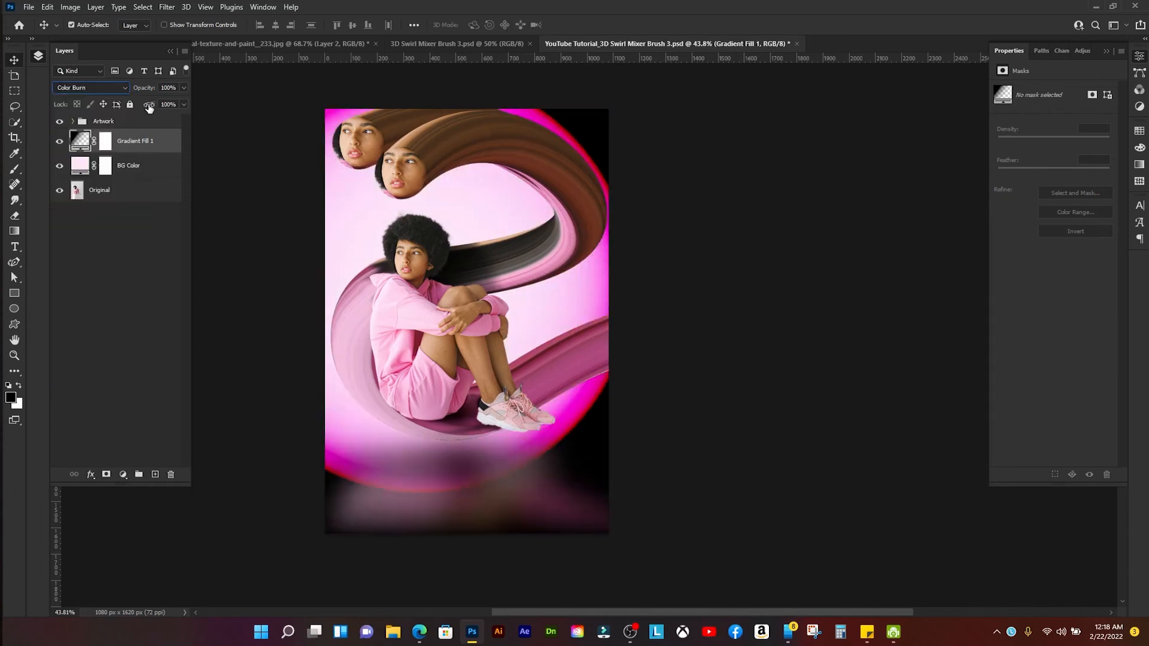
{"action": "left_click", "coordinate": [175, 105]}
{"action": "type", "text": "25"}
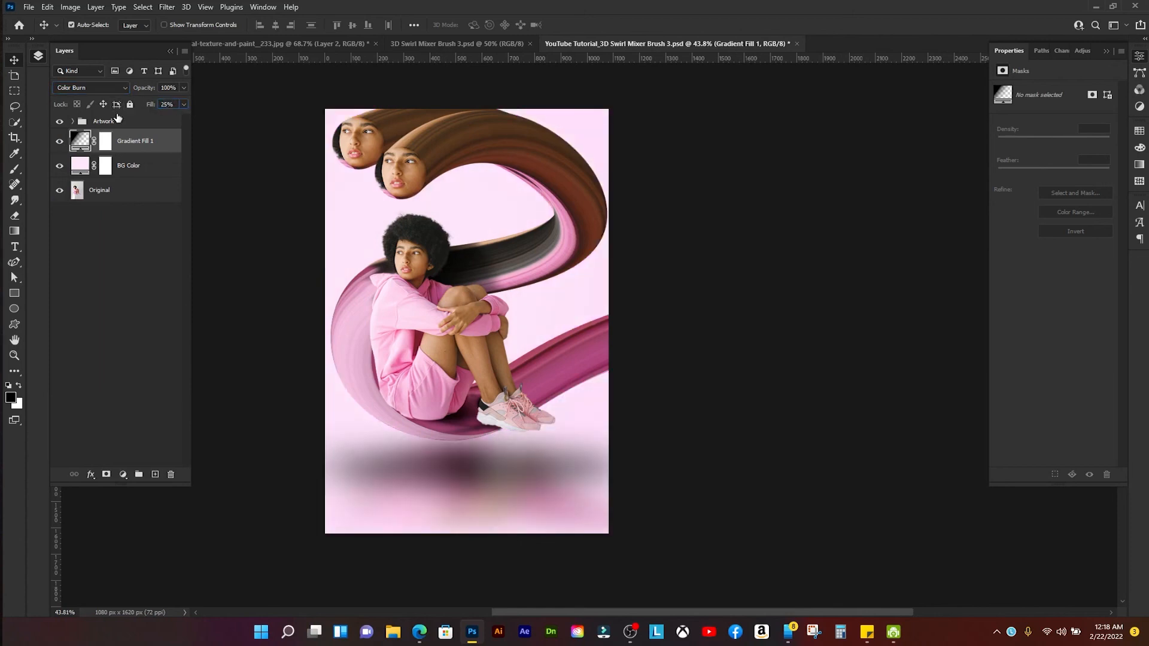
{"action": "left_click", "coordinate": [60, 145]}
{"action": "left_click", "coordinate": [59, 145]}
{"action": "left_click", "coordinate": [58, 145]}
- Raise the gradient layer's fill to 65% and compare the artwork with and without it
{"action": "left_click_drag", "start_coordinate": [147, 106], "coordinate": [175, 107]}
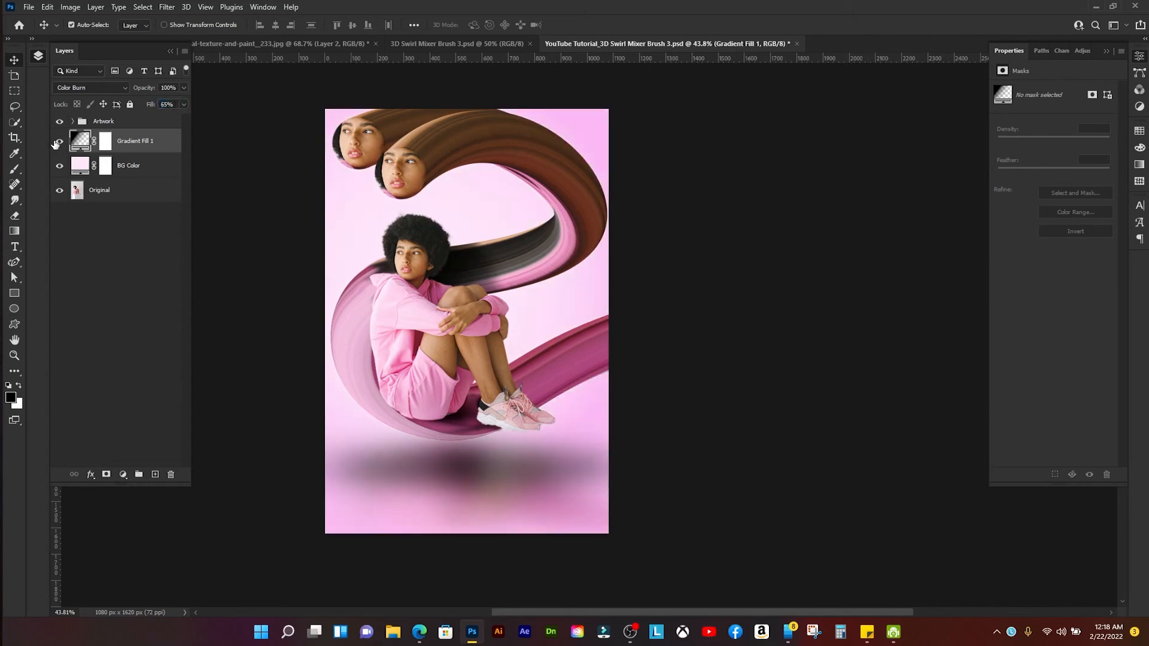
{"action": "left_click", "coordinate": [60, 143]}
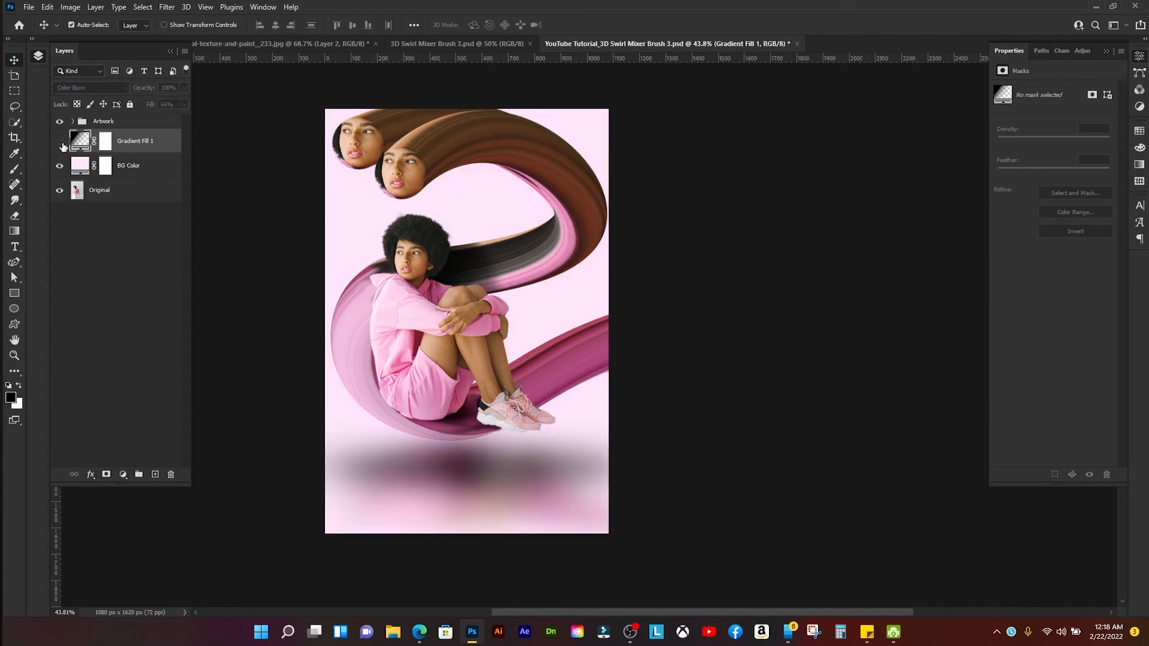
{"action": "left_click", "coordinate": [60, 142]}
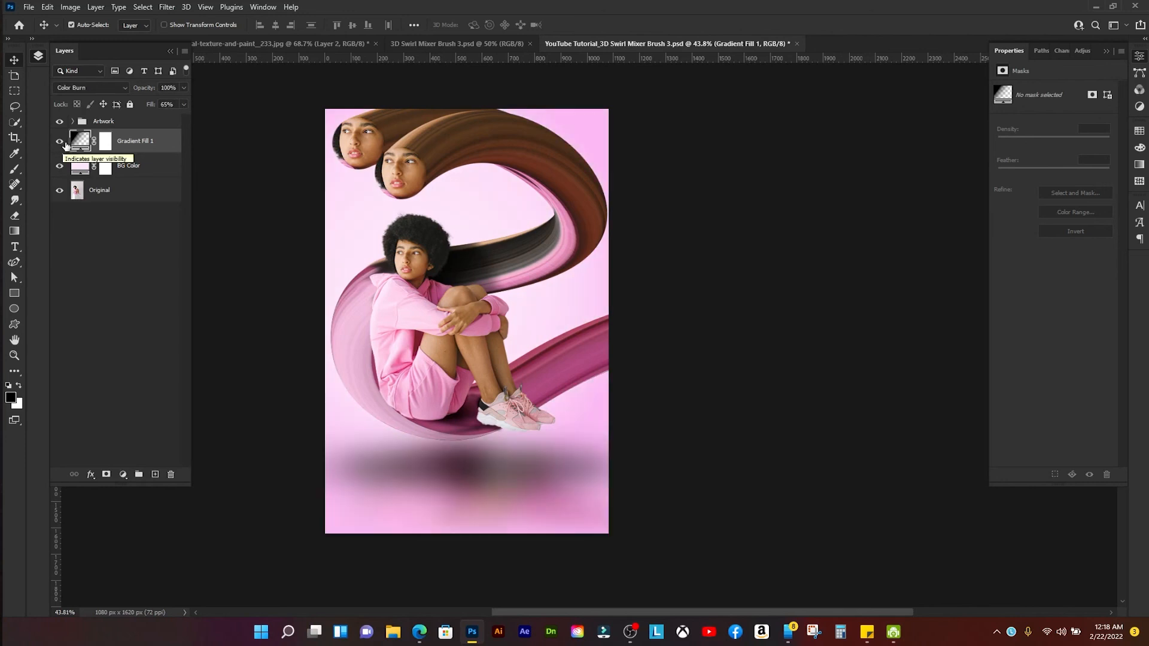
- Duplicate the Color Burn gradient layer, set the copy's blend mode to Linear Burn and compare its effect
{"action": "key", "text": "ctrl+j"}
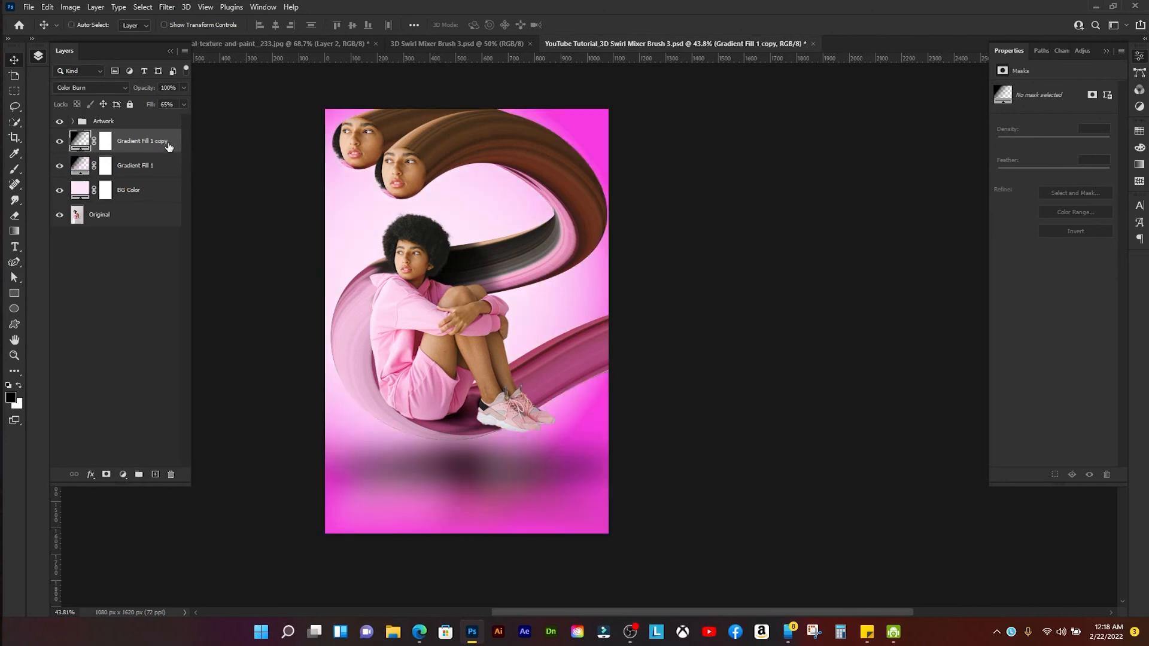
{"action": "left_click", "coordinate": [81, 90]}
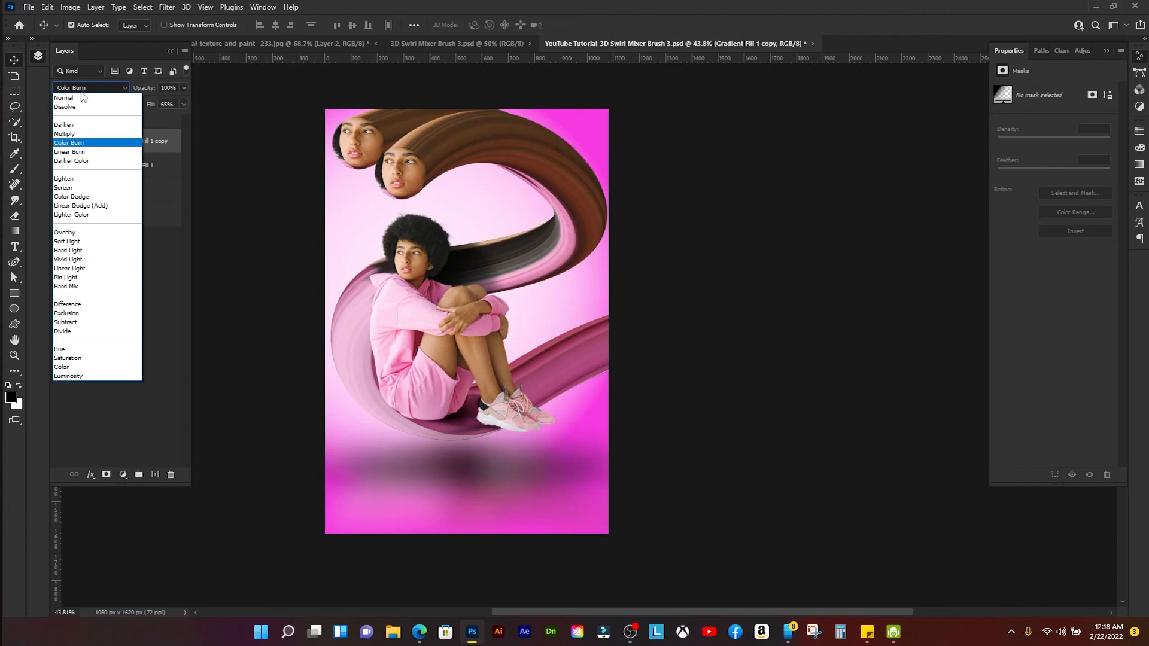
{"action": "left_click", "coordinate": [89, 154]}
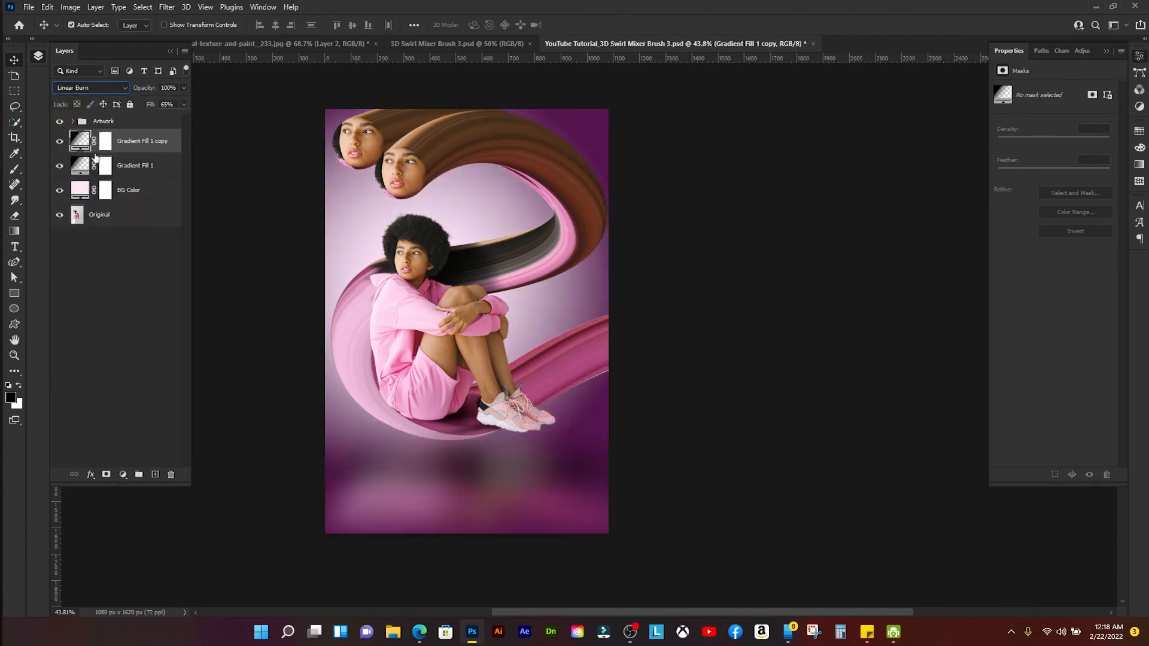
{"action": "left_click", "coordinate": [59, 142]}
{"action": "left_click", "coordinate": [59, 142]}
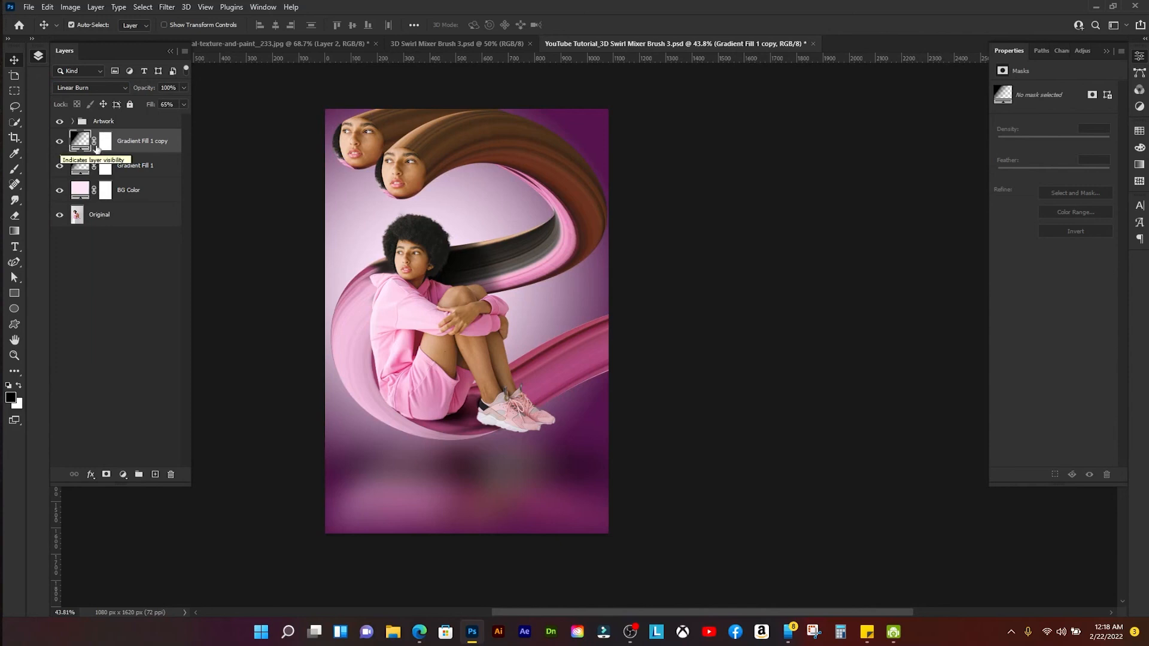
- Set the Linear Burn gradient copy's fill to 25% and compare the background with and without it
{"action": "left_click", "coordinate": [170, 105]}
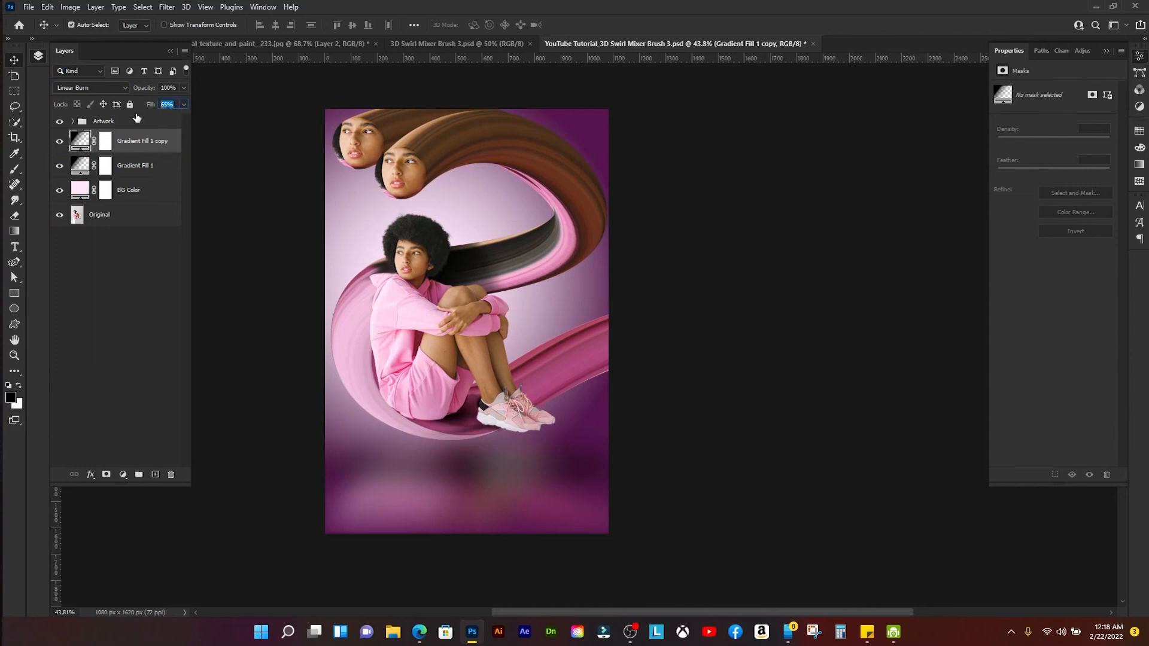
{"action": "type", "text": "25"}
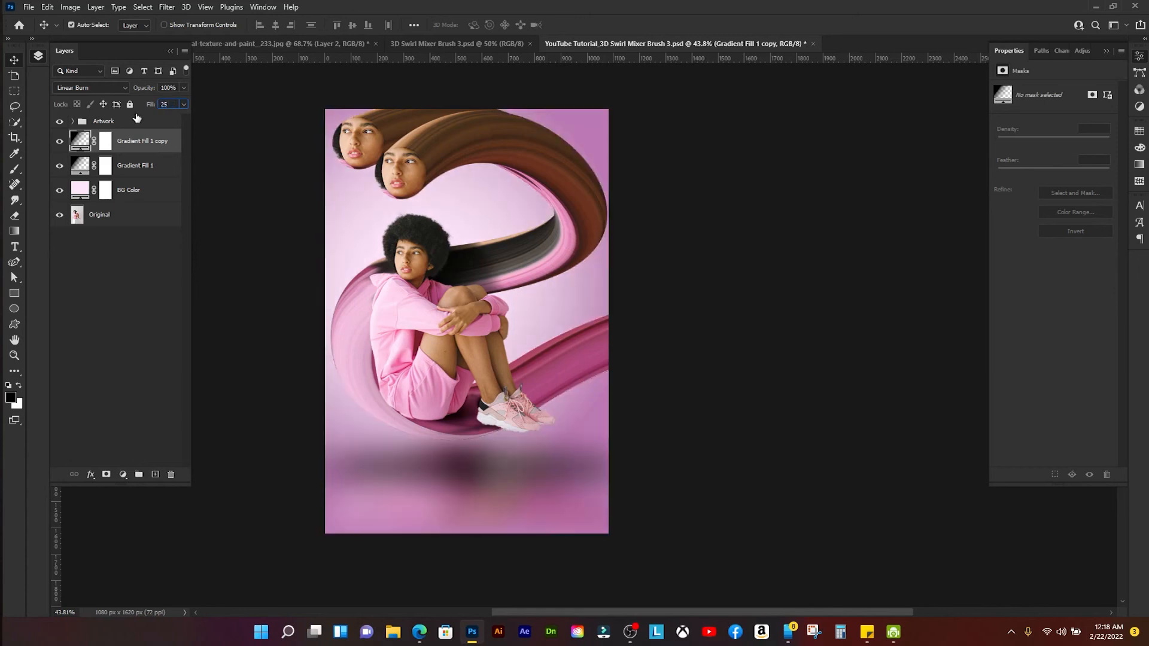
{"action": "left_click", "coordinate": [60, 143]}
{"action": "left_click", "coordinate": [60, 143]}
- Duplicate the Linear Burn gradient above the Artwork group, set the duplicate's fill to 10% and compare its effect on the whole image
{"action": "left_click", "coordinate": [166, 167]}
{"action": "left_click", "coordinate": [154, 146]}
{"action": "left_click_drag", "start_coordinate": [137, 145], "coordinate": [138, 113]}
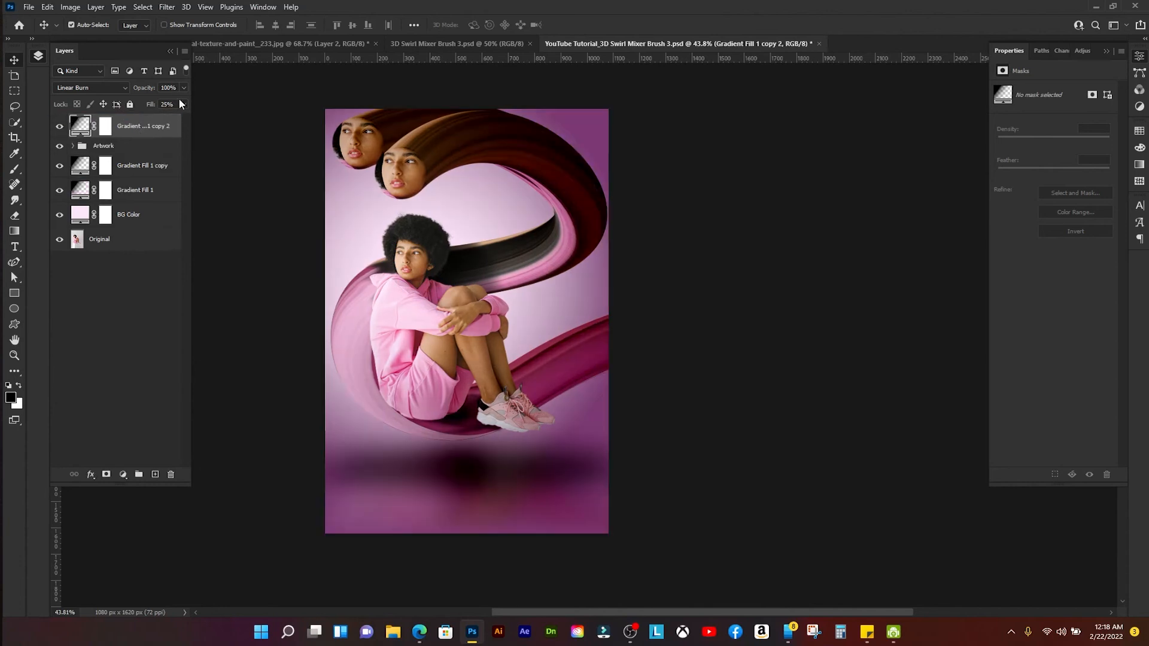
{"action": "key", "text": "Return"}
{"action": "type", "text": "10"}
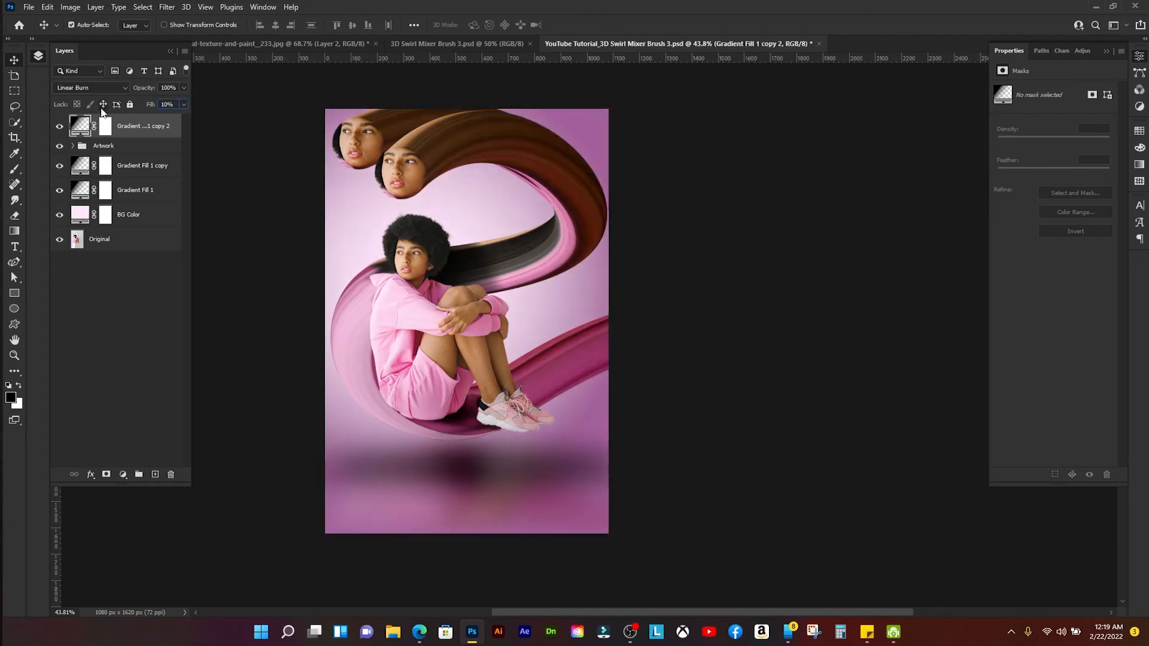
{"action": "left_click", "coordinate": [58, 129]}
{"action": "left_click", "coordinate": [59, 128]}
- Change the topmost gradient fill to the Foreground to Background preset from Basics, keeping it radial and reversed
{"action": "double_click", "coordinate": [82, 128]}
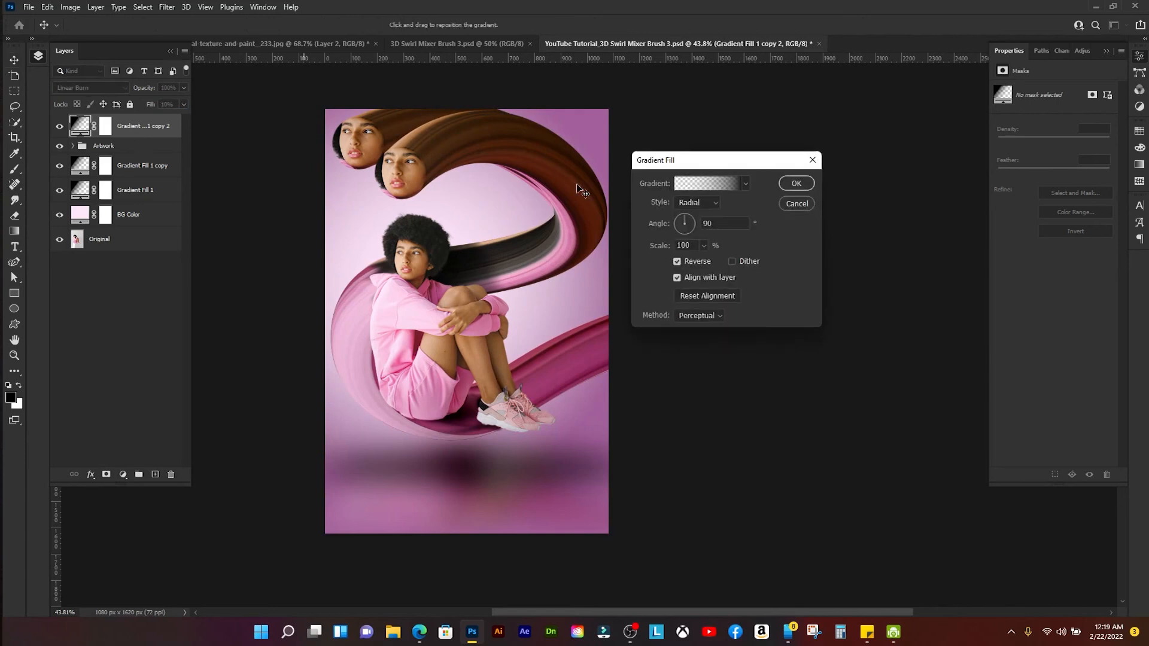
{"action": "left_click", "coordinate": [699, 185]}
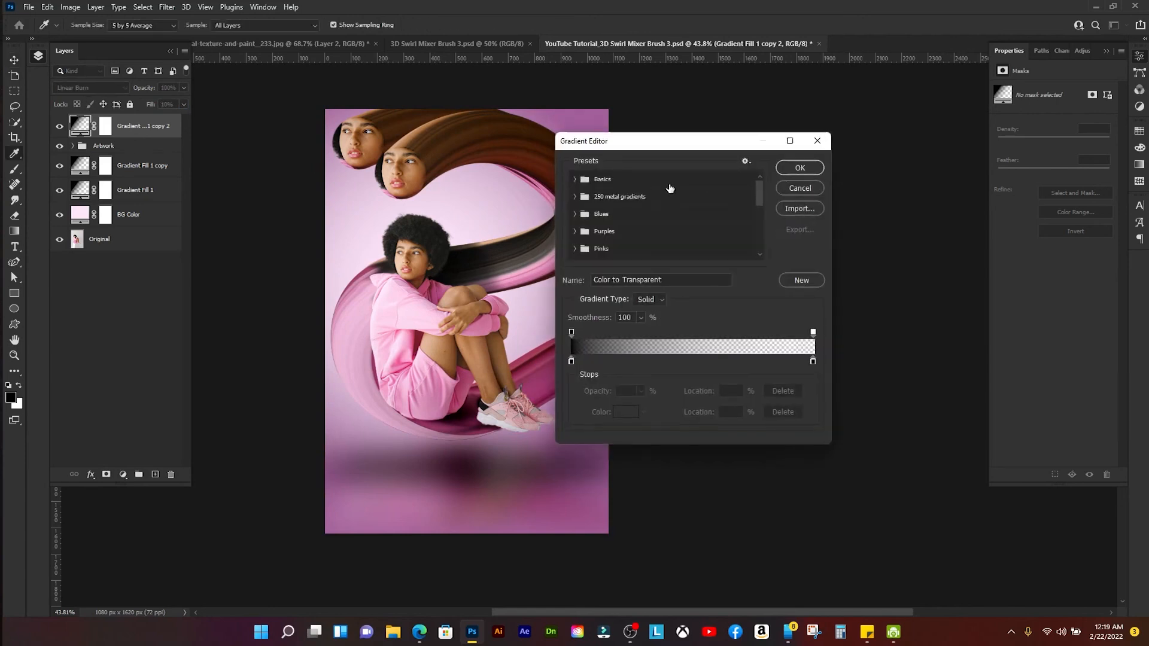
{"action": "left_click", "coordinate": [574, 178]}
{"action": "left_click", "coordinate": [591, 199]}
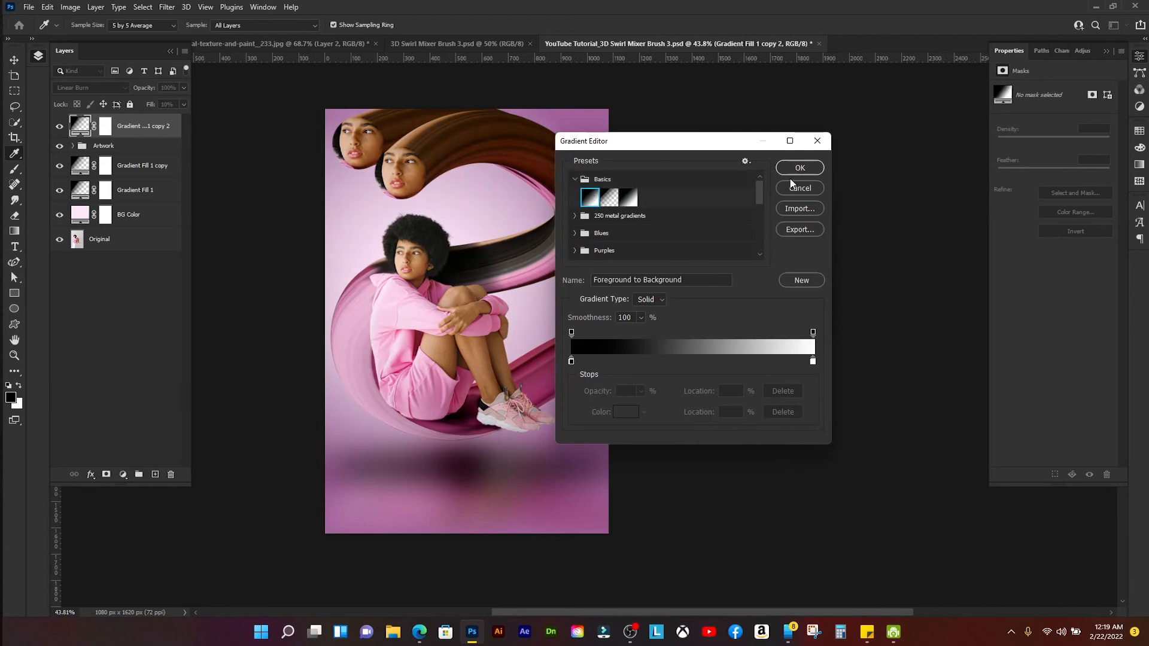
{"action": "left_click", "coordinate": [799, 168]}
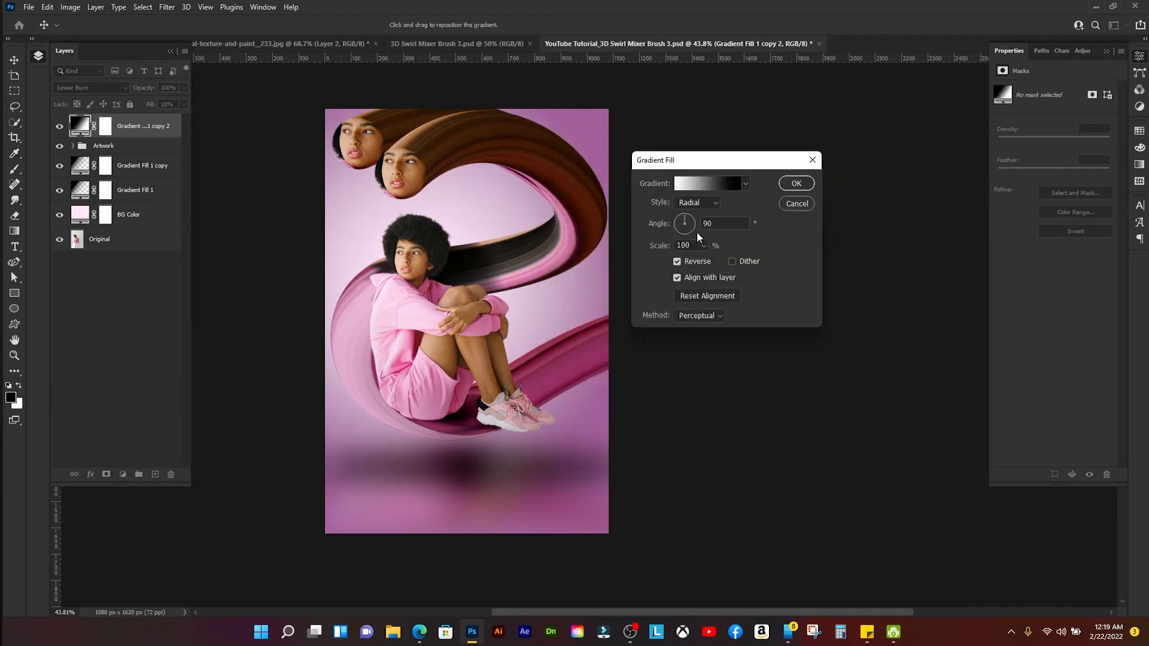
{"action": "left_click", "coordinate": [677, 261]}
{"action": "left_click", "coordinate": [677, 262]}
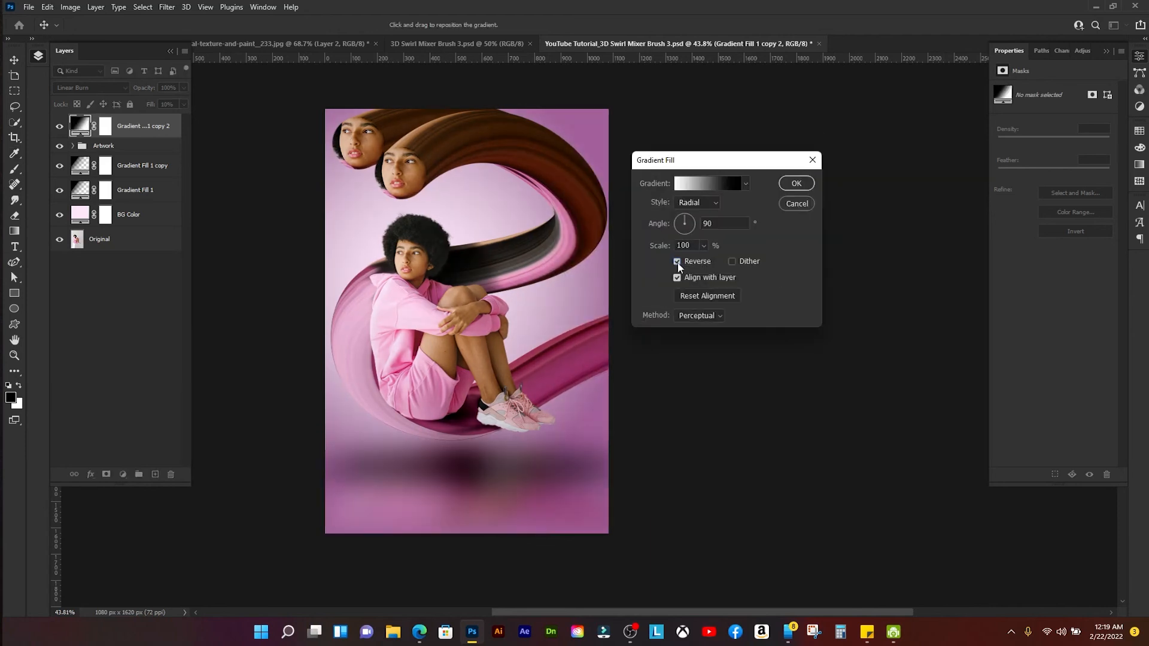
{"action": "left_click", "coordinate": [795, 184]}
- Set the topmost gradient fill's blend mode to Overlay and its fill to 28%, checking its effect on the artwork
{"action": "left_click", "coordinate": [93, 87]}
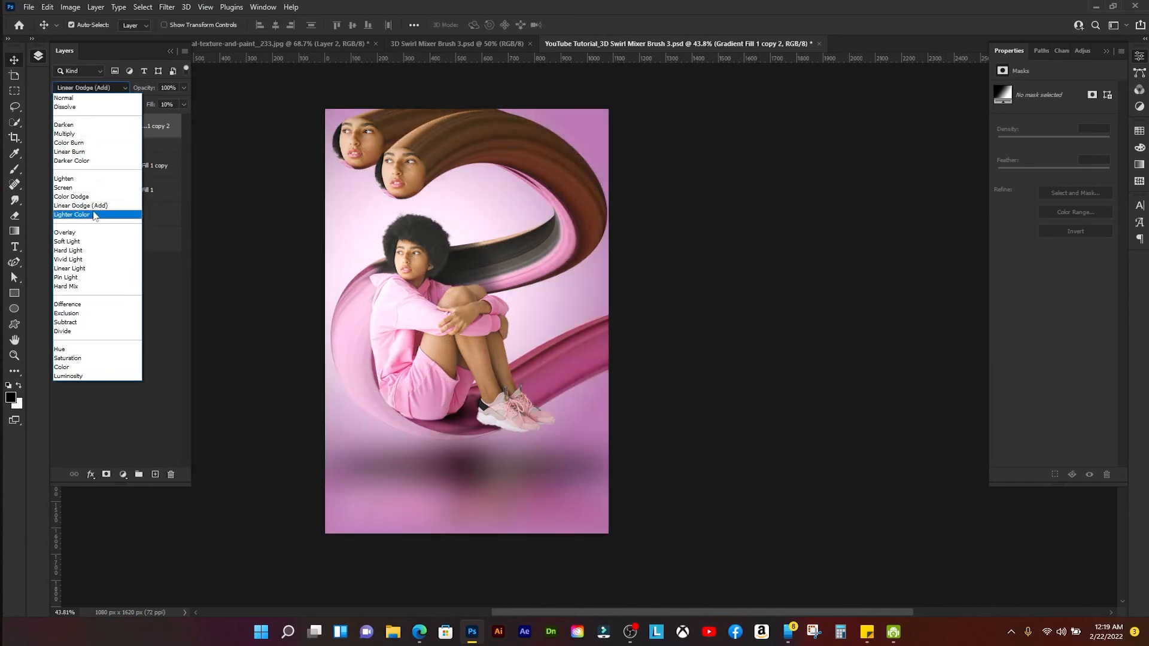
{"action": "left_click", "coordinate": [86, 234]}
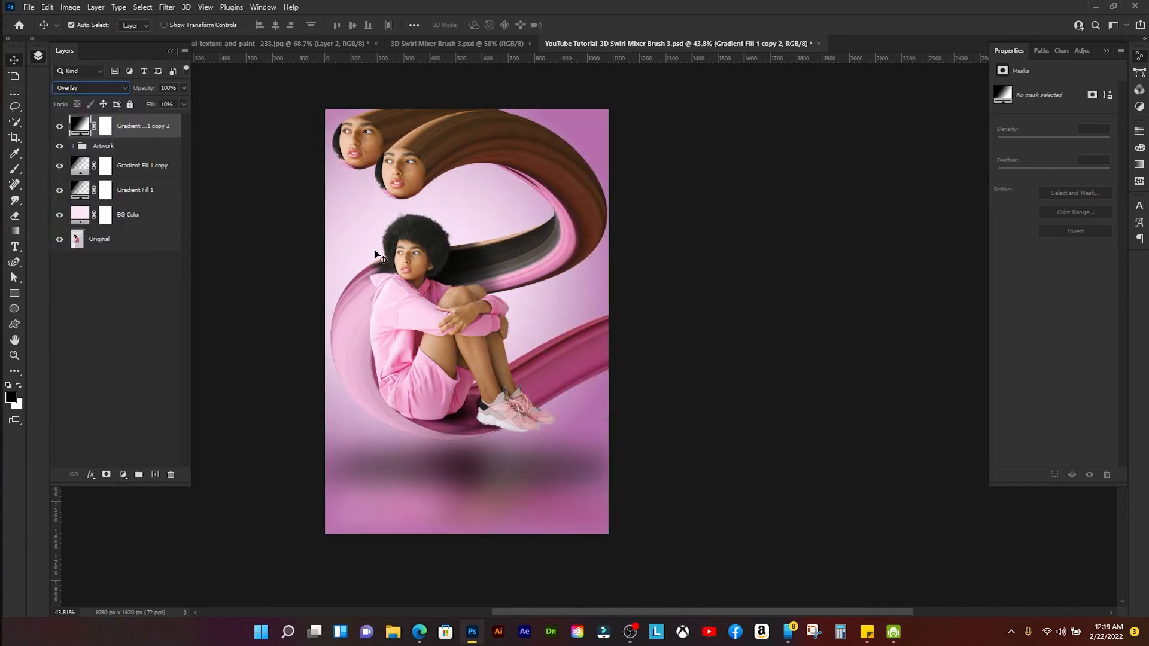
{"action": "left_click", "coordinate": [60, 127]}
{"action": "left_click", "coordinate": [60, 127]}
{"action": "left_click_drag", "start_coordinate": [153, 105], "coordinate": [160, 106]}
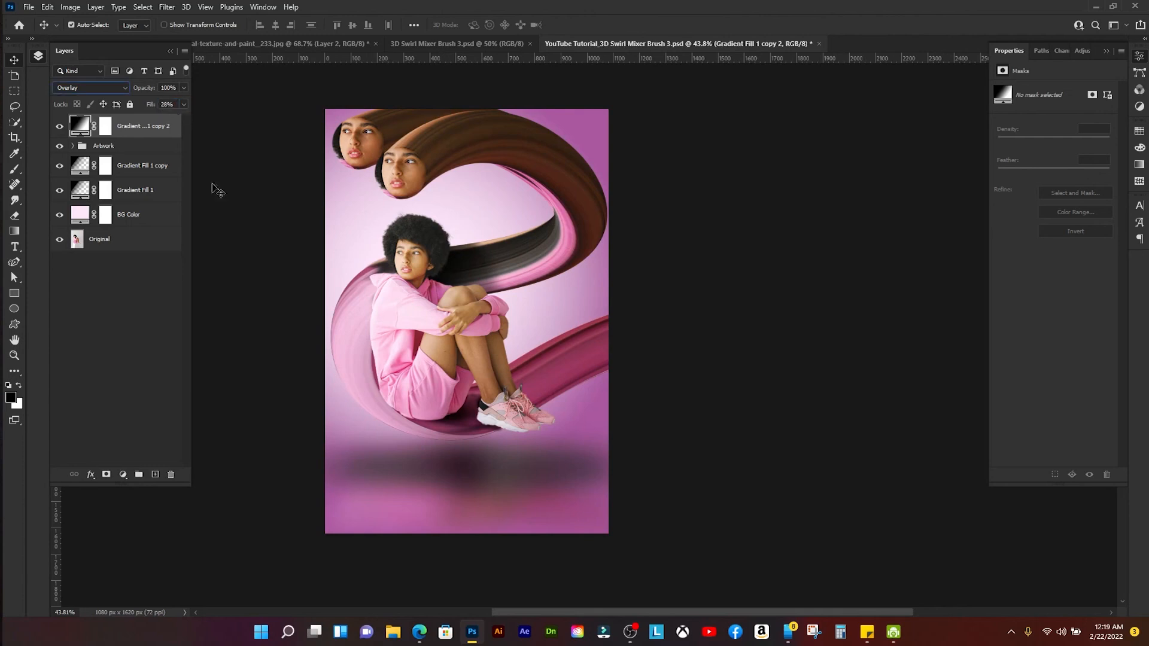
{"action": "scroll", "coordinate": [471, 301], "scroll_direction": "down", "scroll_amount": 4}
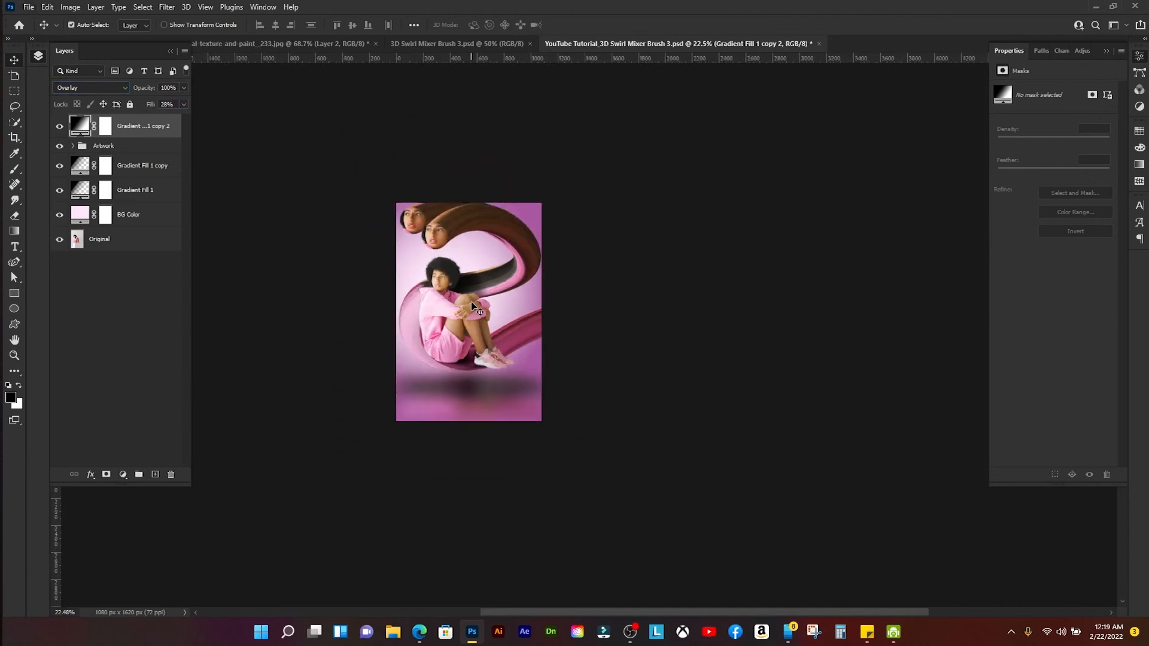
{"action": "scroll", "coordinate": [471, 301], "scroll_direction": "up", "scroll_amount": 5}
{"action": "scroll", "coordinate": [456, 284], "scroll_direction": "down", "scroll_amount": 1}
{"action": "scroll", "coordinate": [458, 287], "scroll_direction": "down", "scroll_amount": 2}
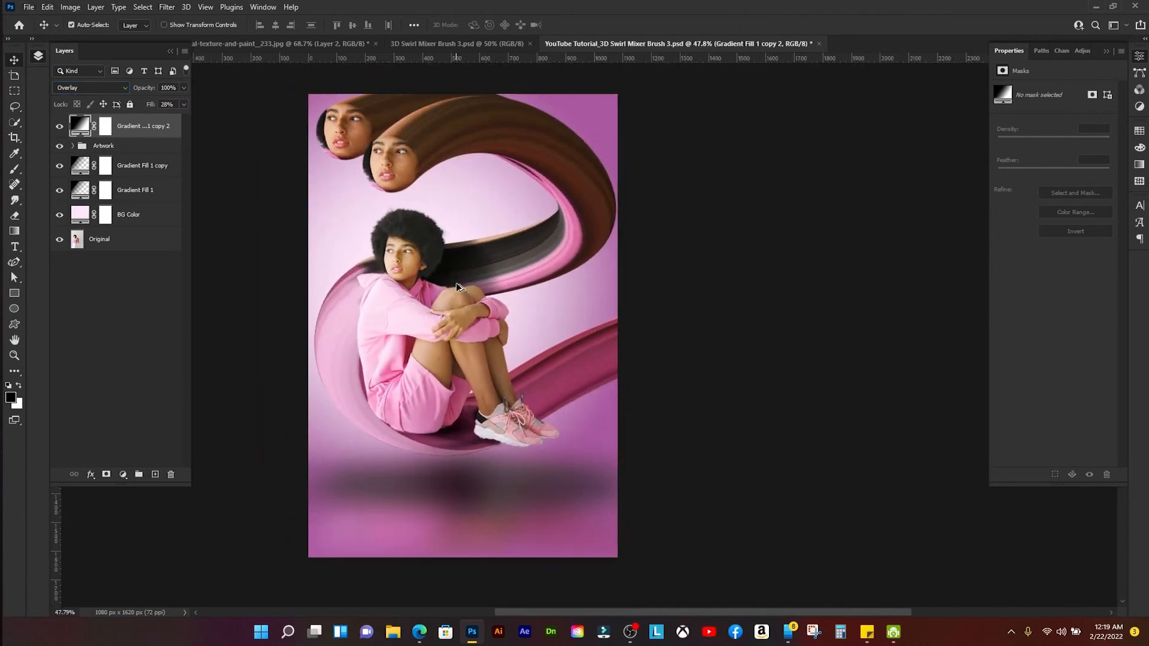